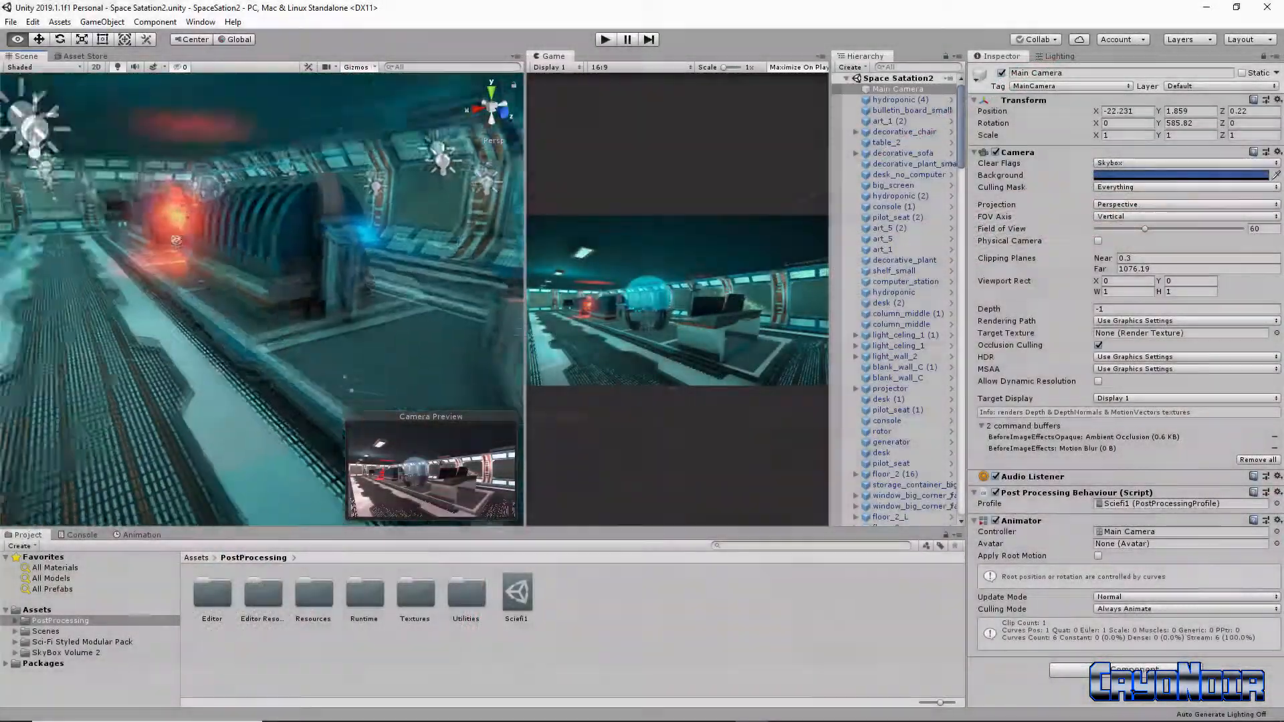
Step: Widen the Game view by narrowing the Scene view beside it
alt+drag(176, 239, 206, 319)
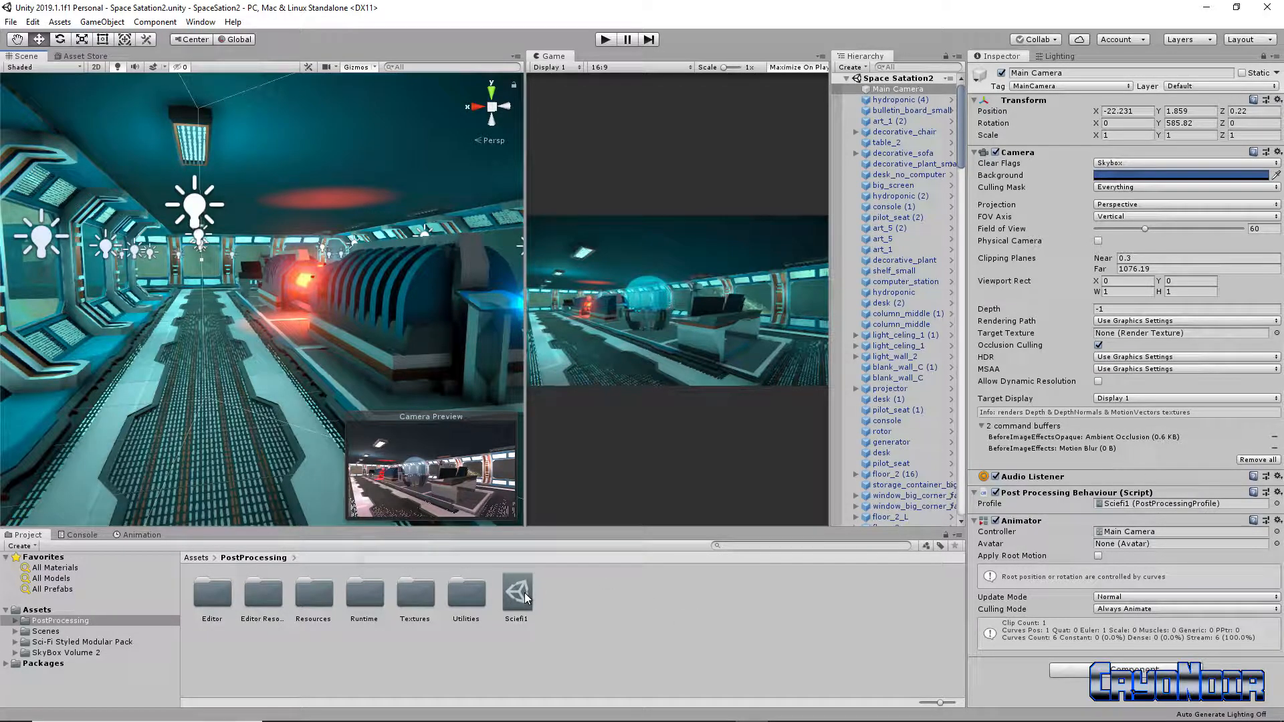
alt+drag(319, 321, 267, 320)
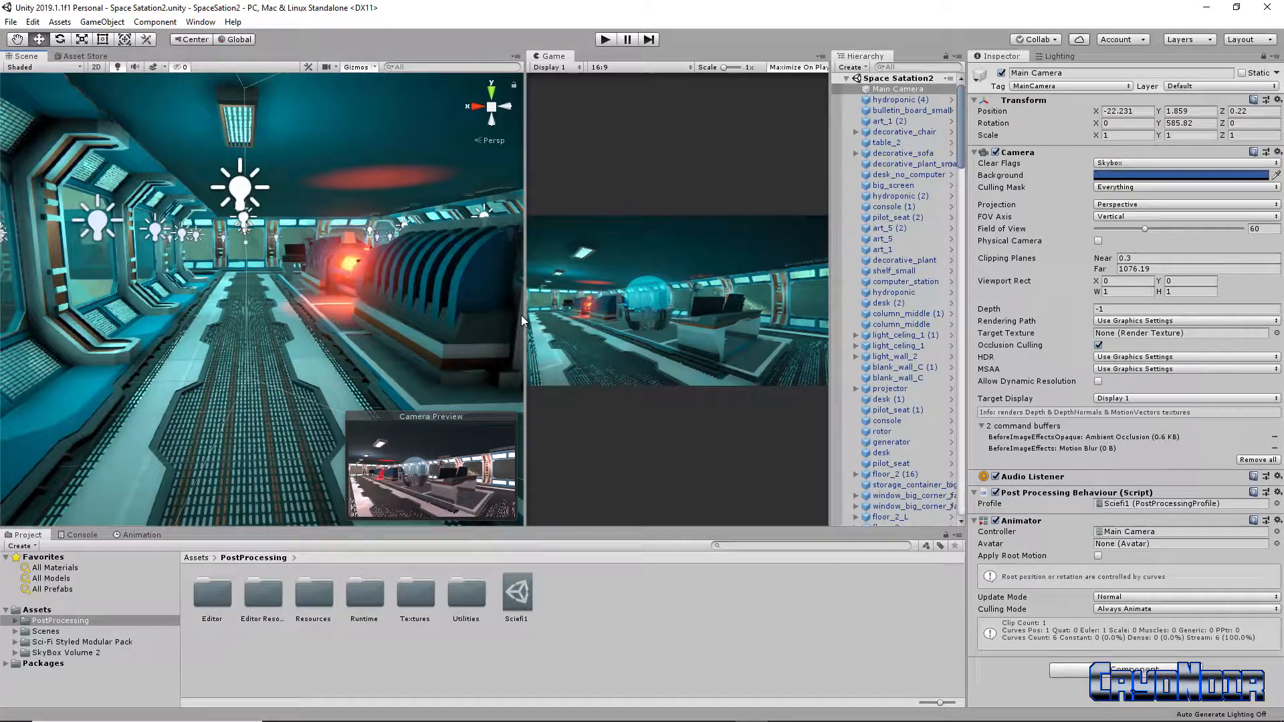
drag(525, 314, 443, 323)
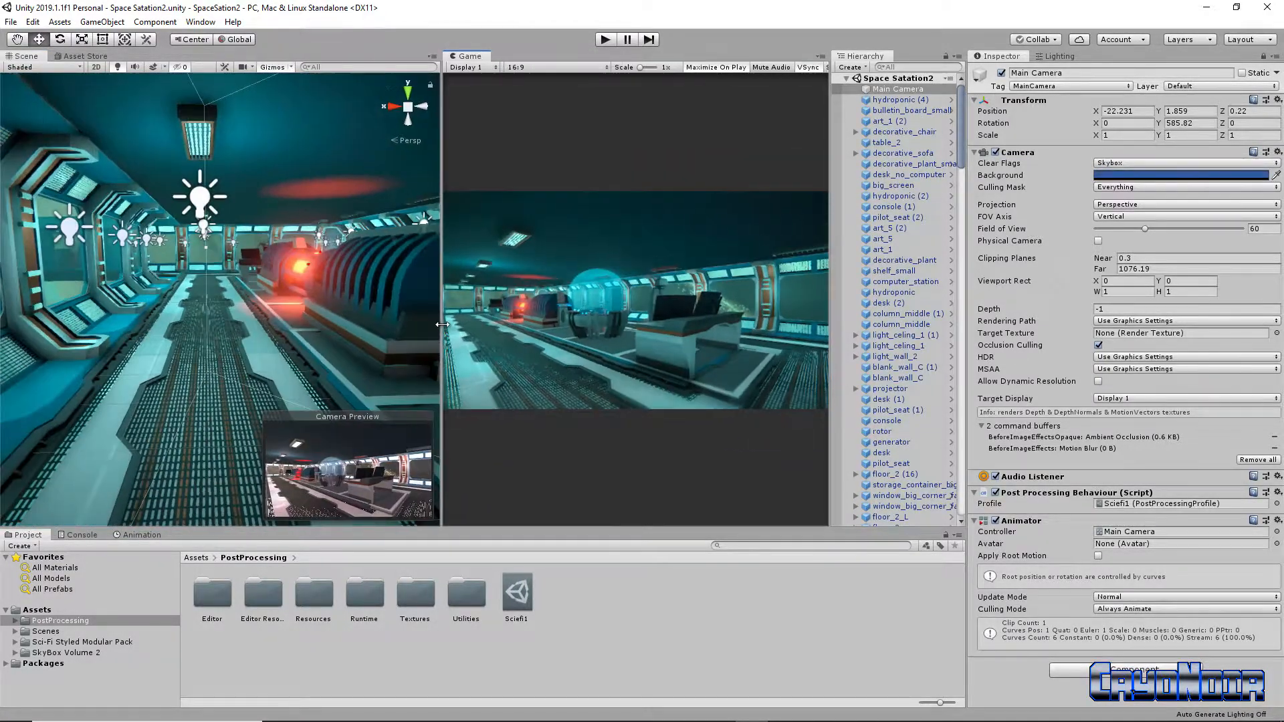
Step: Look up the Main Camera's assigned post-processing profile and the profiles available for selection
click(1145, 504)
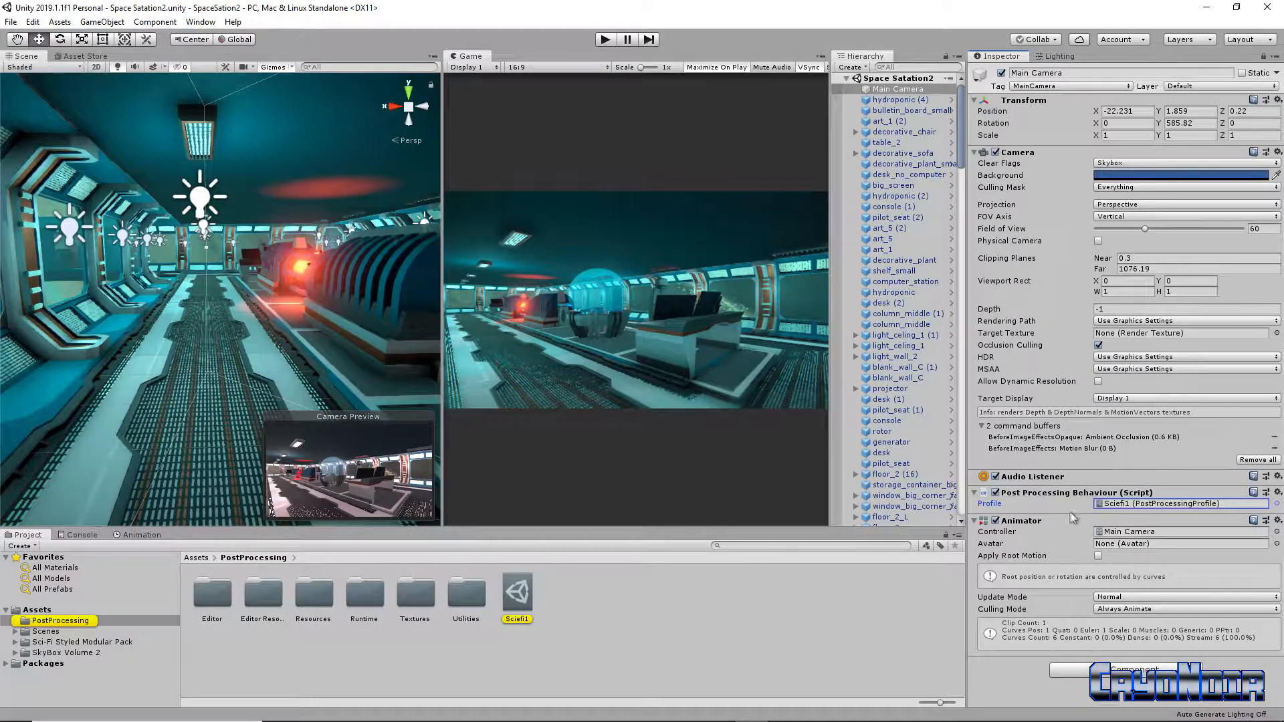
click(1216, 511)
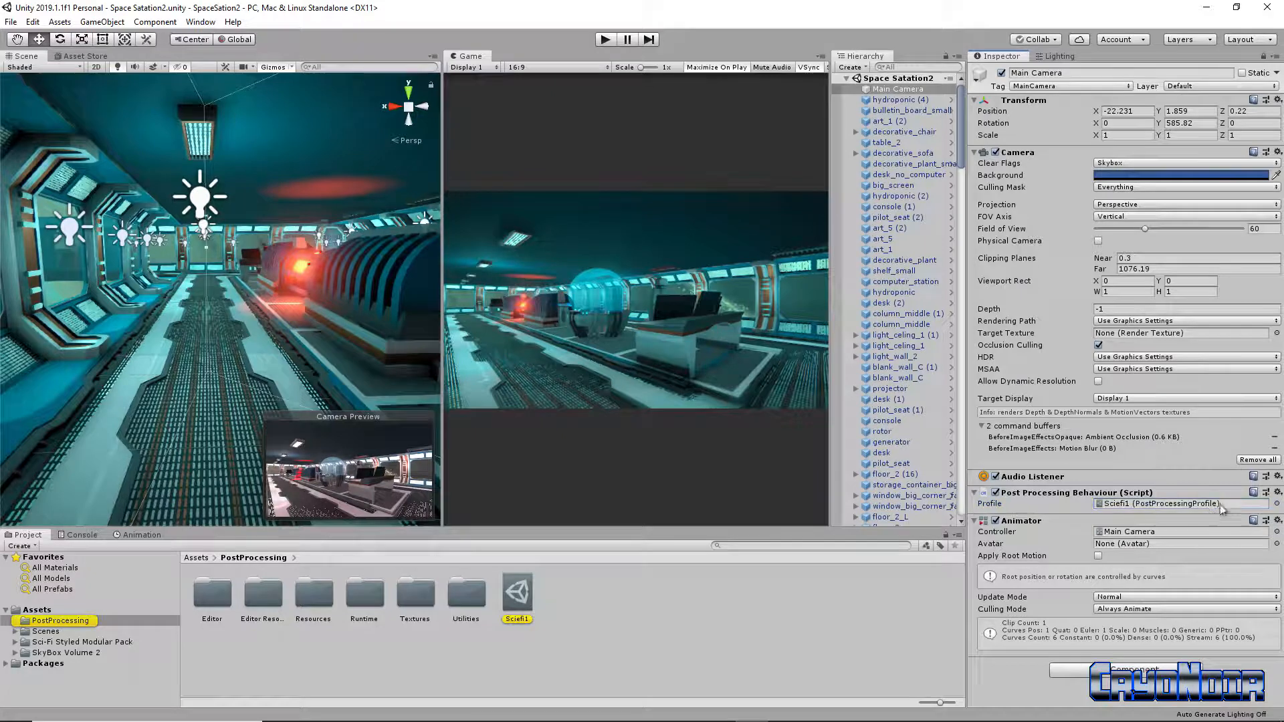
click(1276, 504)
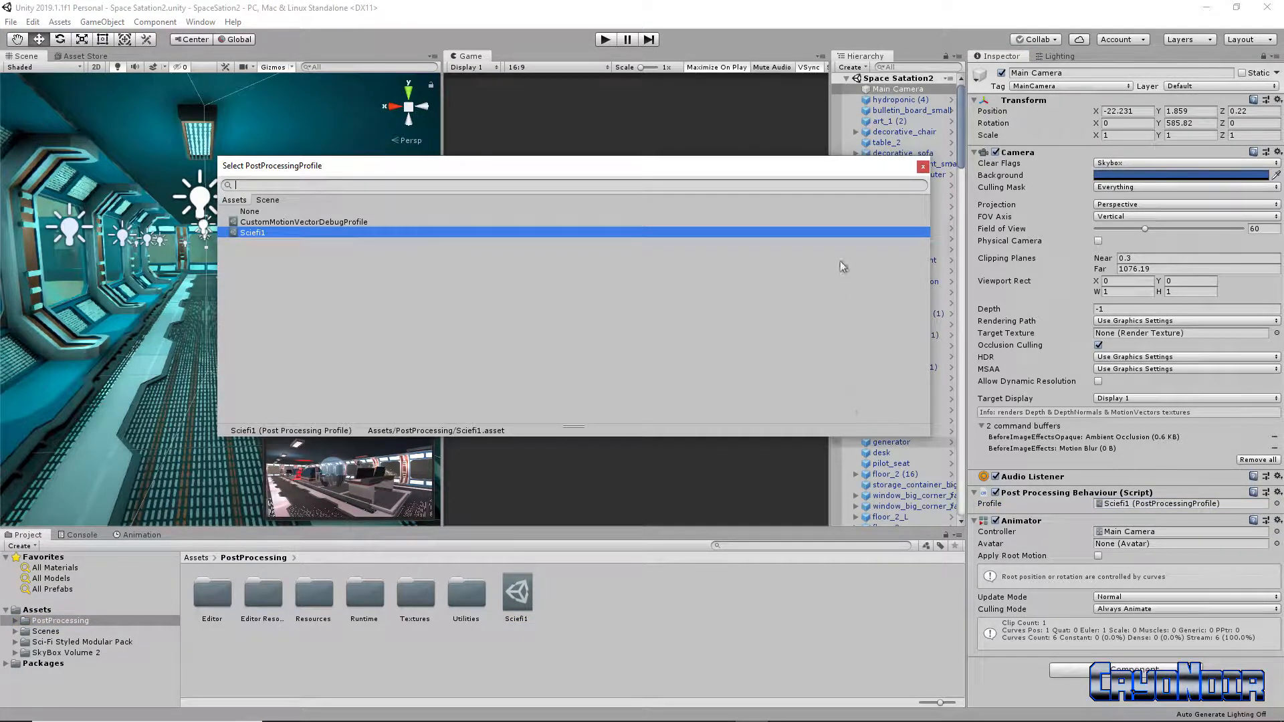
click(922, 166)
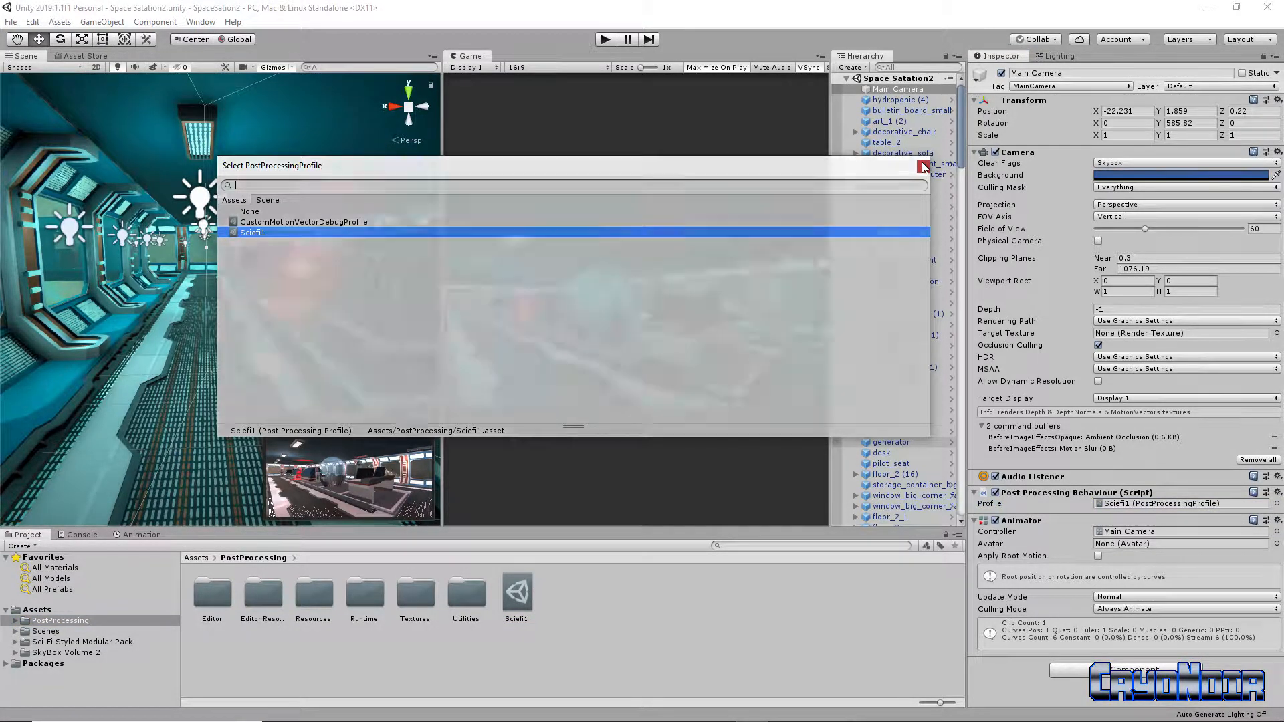
Step: Create a Post-Processing Profile named Horrror in the PostProcessing folder
right_click(607, 576)
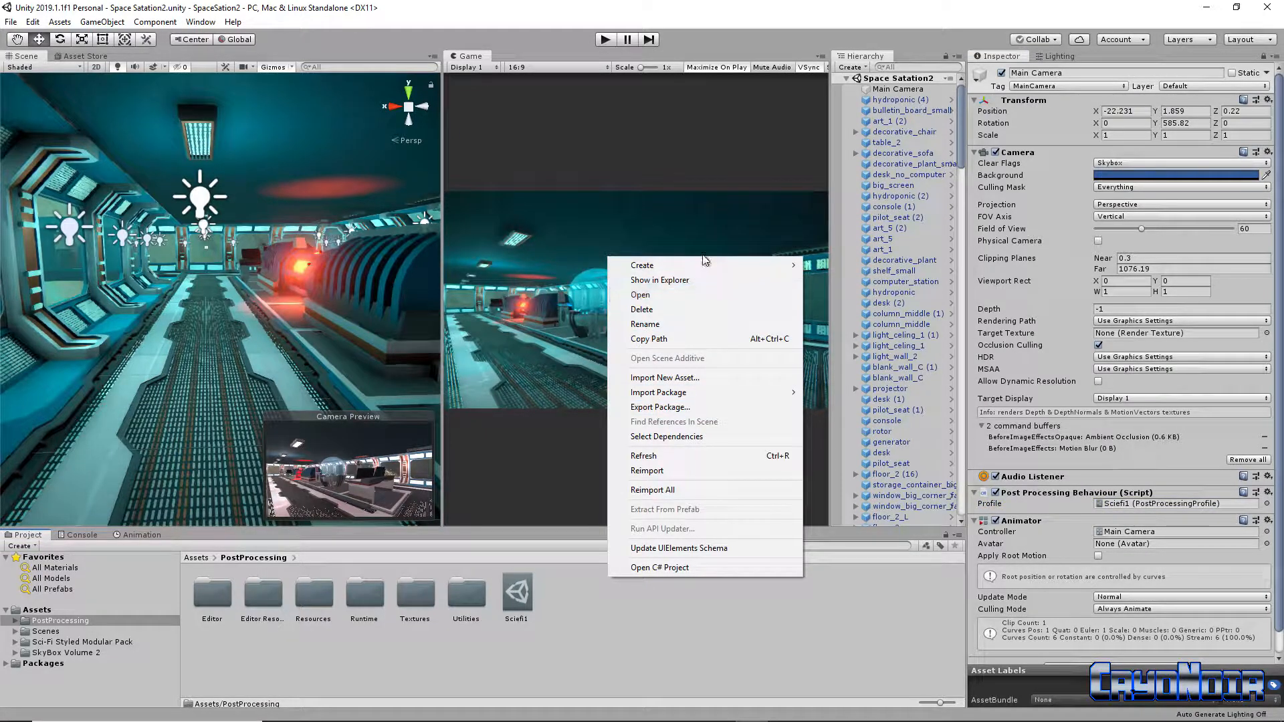
mouse_move(705, 266)
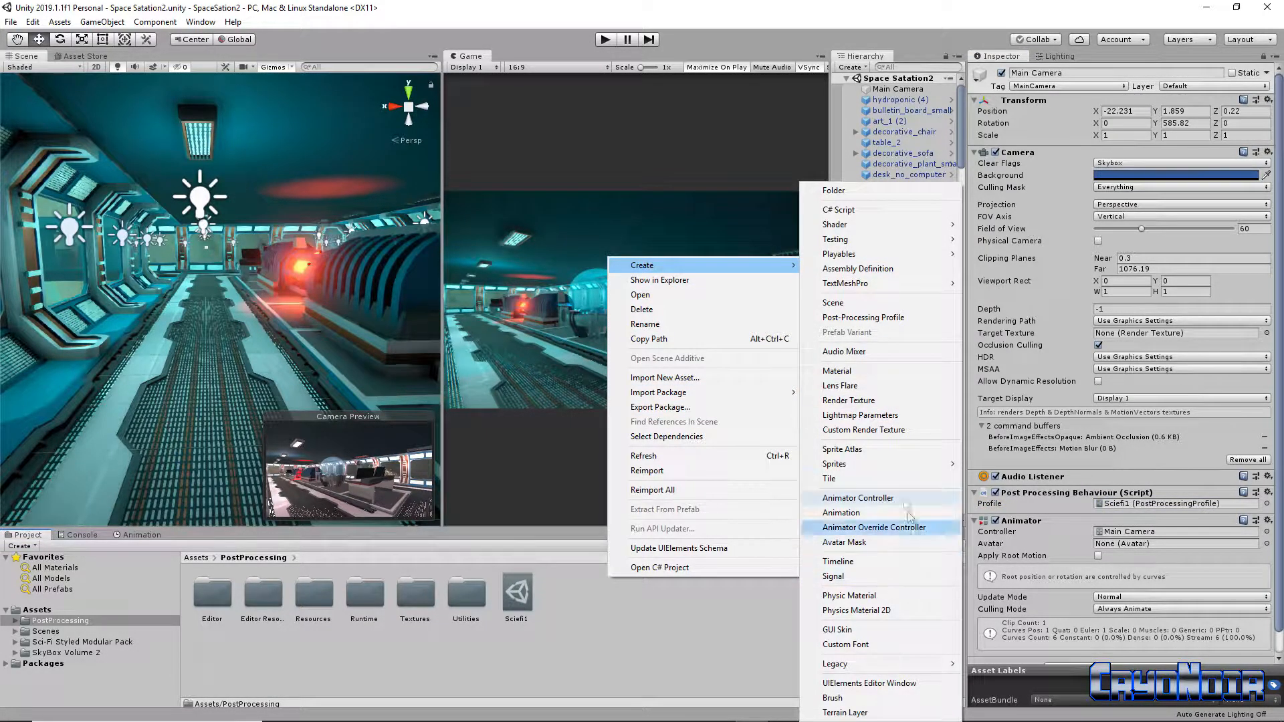
click(900, 318)
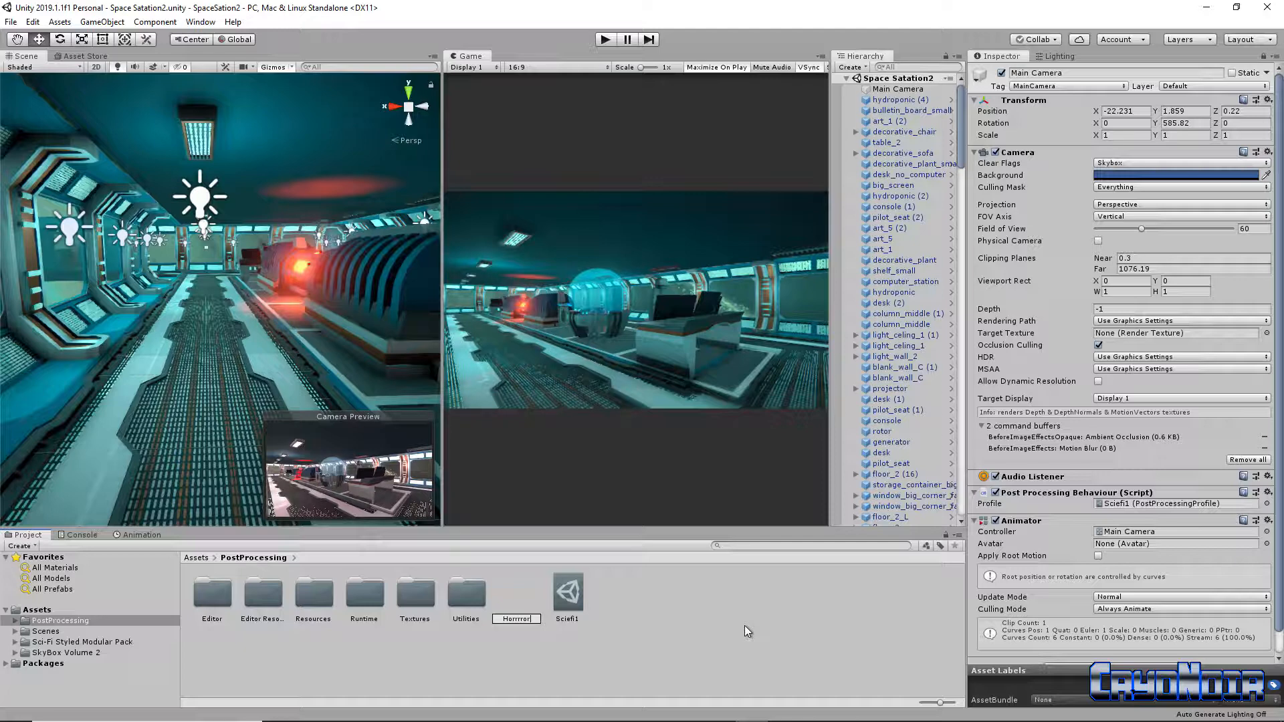
key(Return)
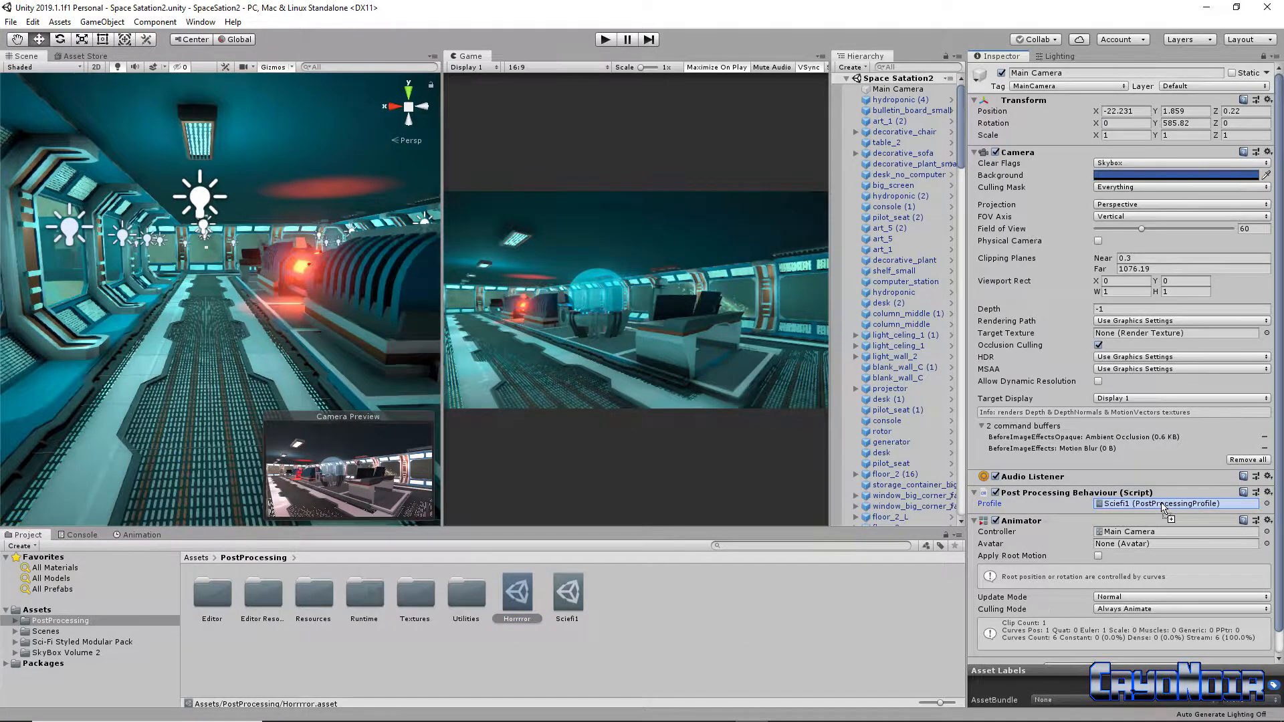
Step: Assign the Horrror profile to the Main Camera's Post Processing Behaviour
drag(1162, 507, 1162, 507)
right_drag(266, 311, 343, 256)
right_drag(267, 301, 335, 292)
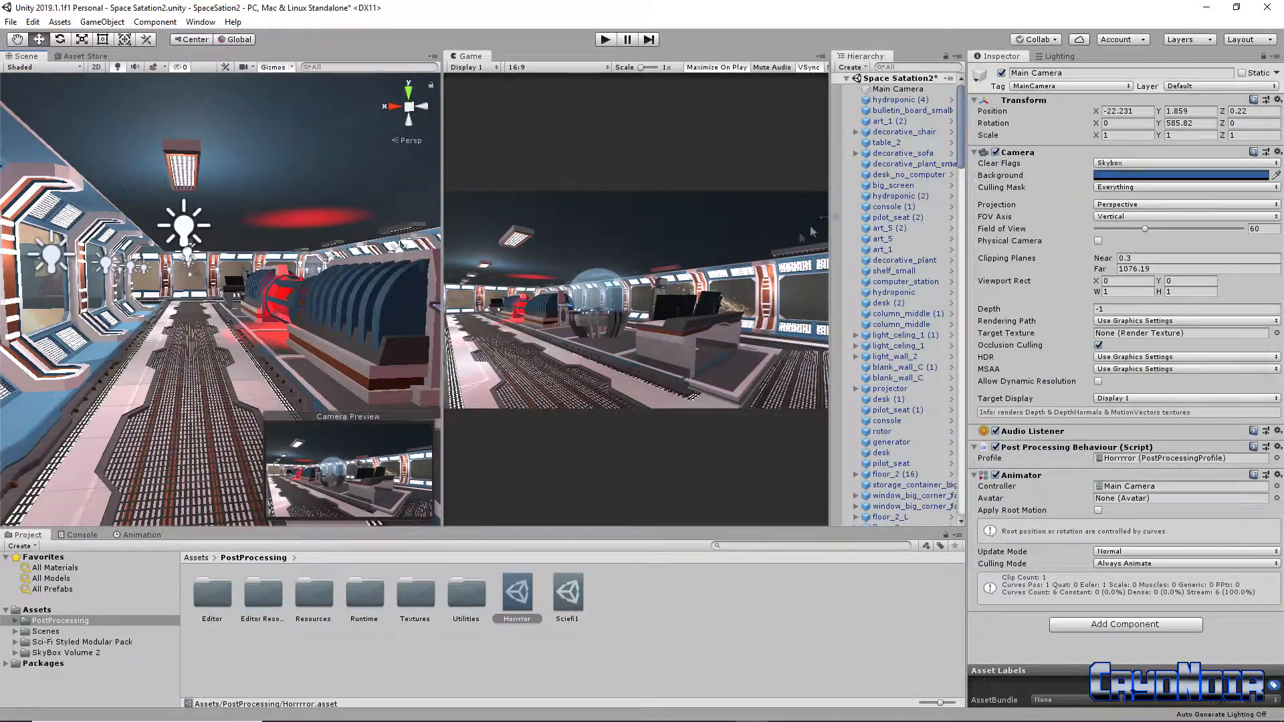
Step: Widen the Hierarchy and examine the point lights nested under the ceiling lights, including the red one in light_celing_1 (4)
drag(830, 297, 687, 301)
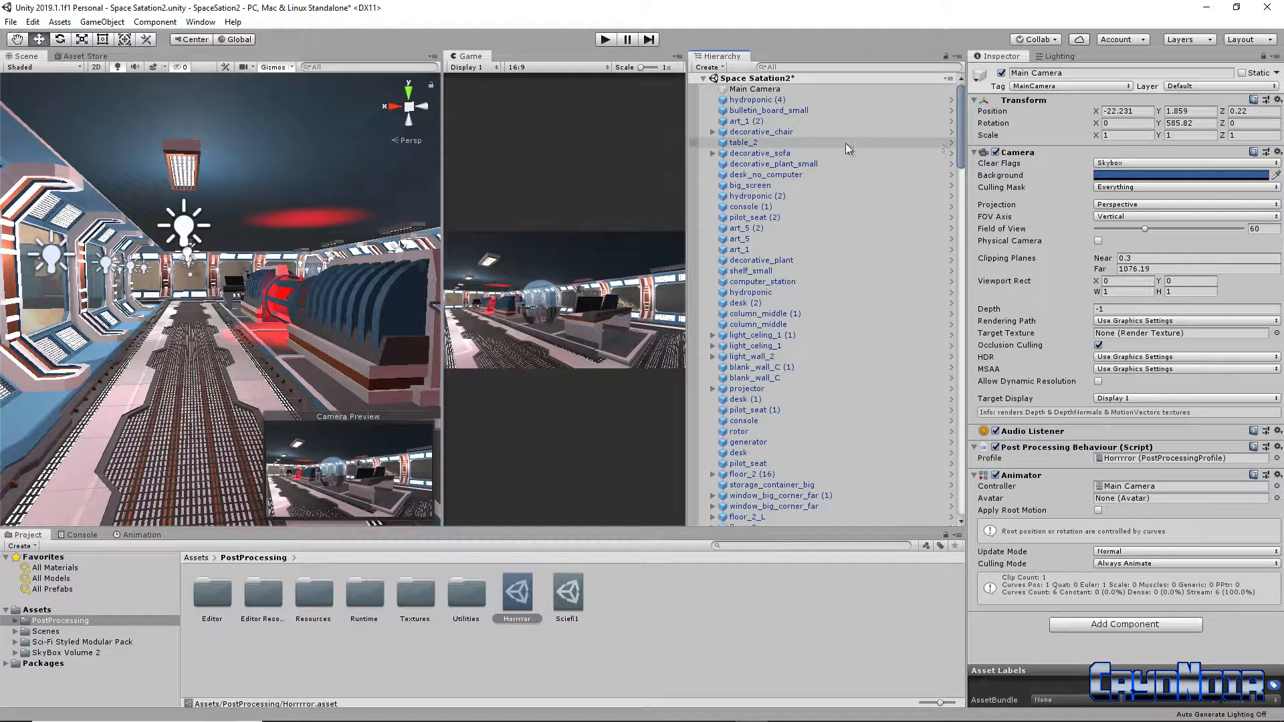
scroll(923, 163, down, 15)
double_click(732, 372)
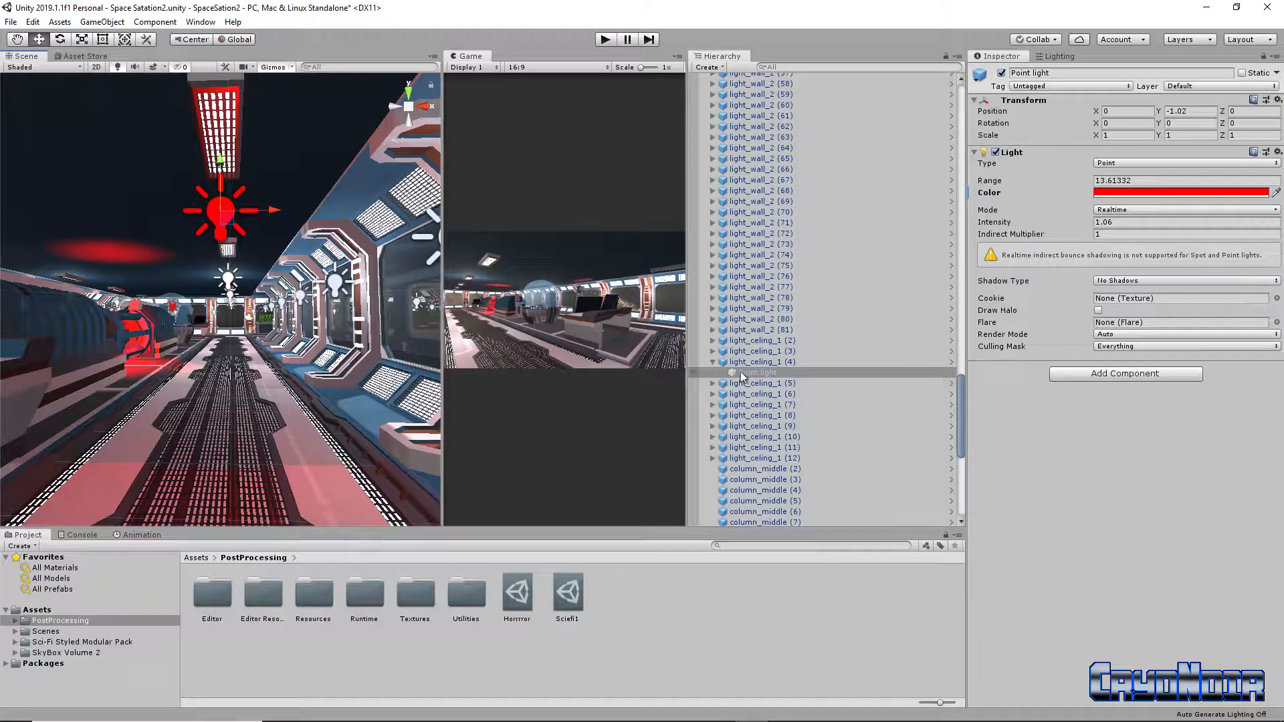
click(712, 362)
scroll(784, 332, up, 10)
scroll(807, 330, up, 10)
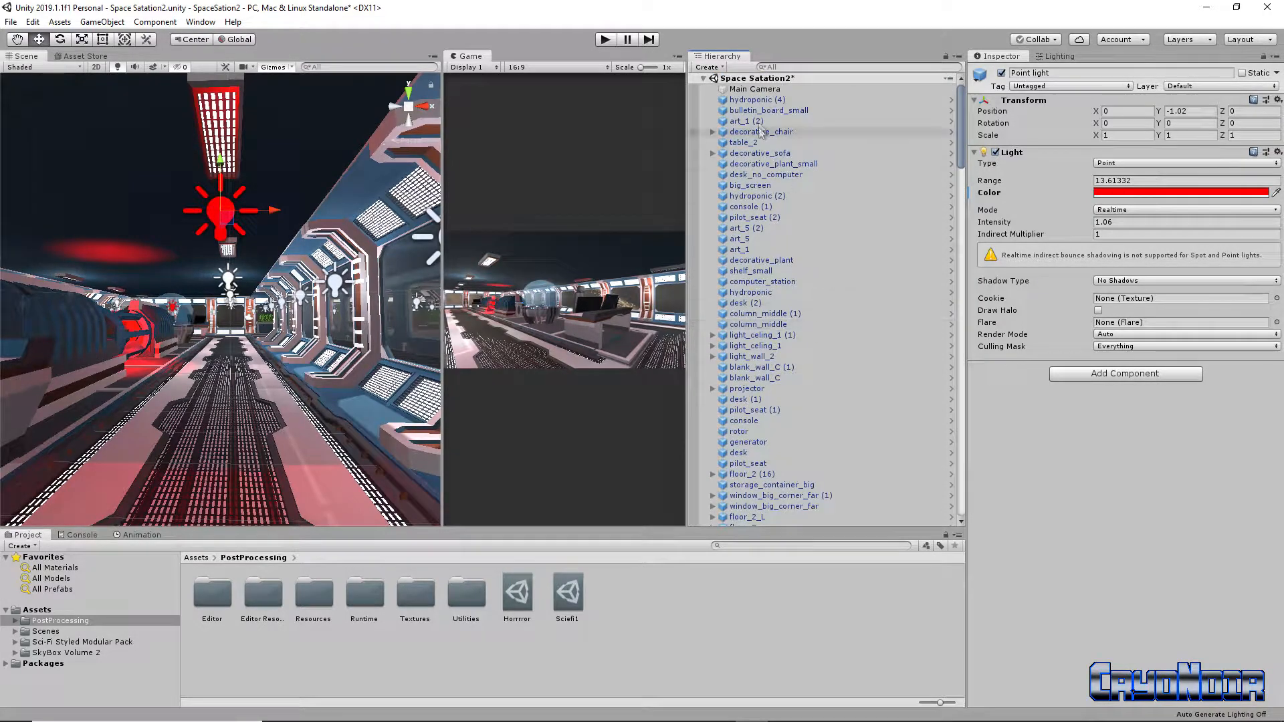
alt+drag(148, 378, 275, 415)
right_drag(276, 415, 240, 370)
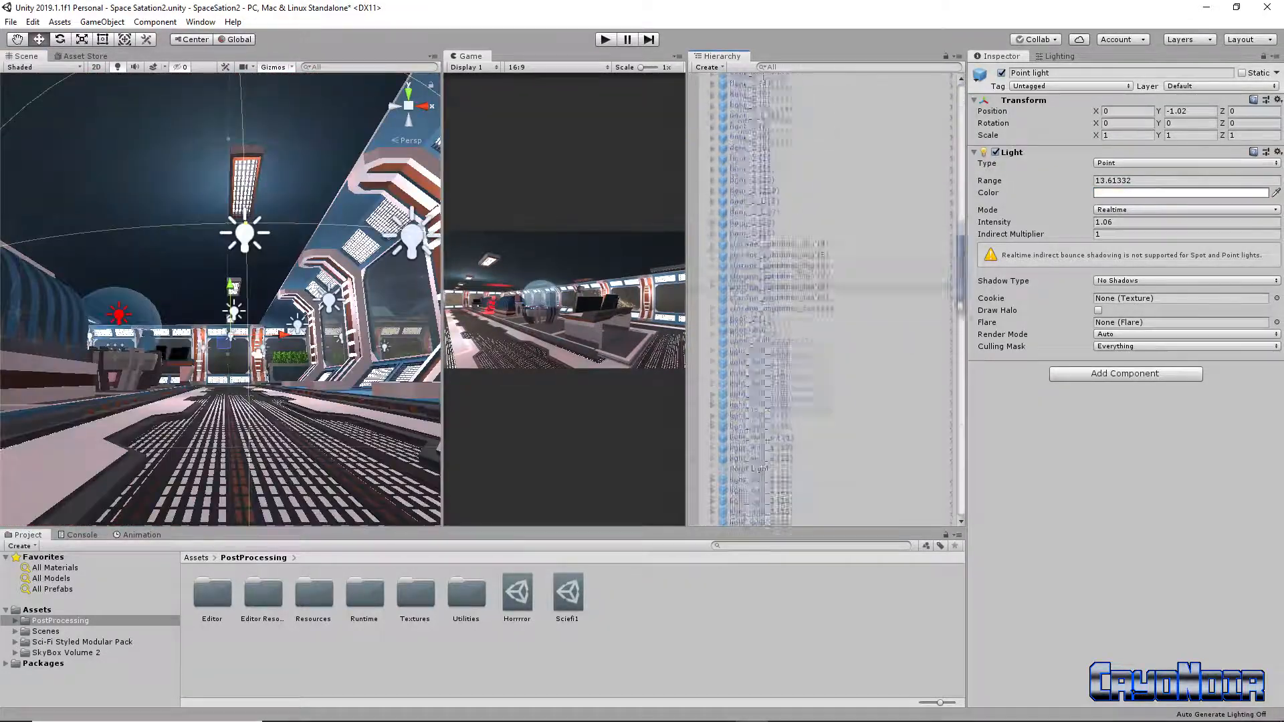
drag(957, 294, 954, 506)
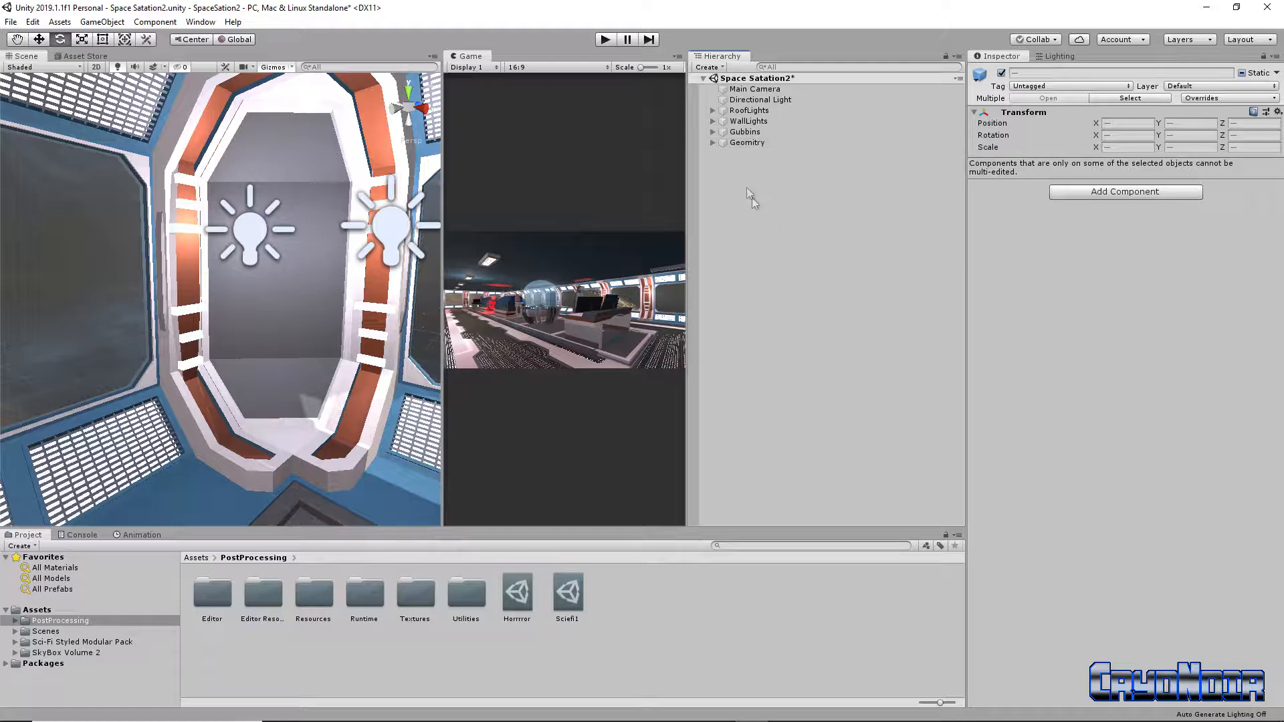
Step: Examine the contents of the Geomitry, Gubbins and WallLights groups
click(728, 143)
click(713, 143)
click(713, 143)
click(711, 131)
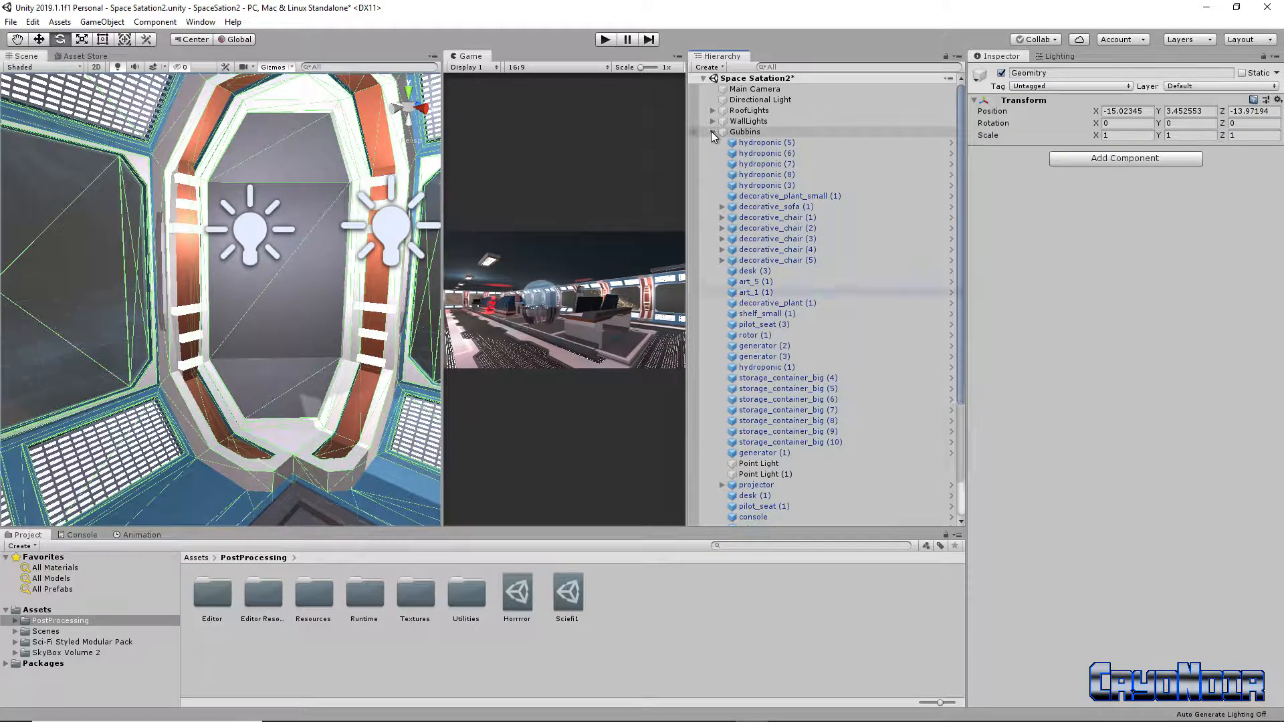
click(711, 131)
click(710, 121)
click(711, 121)
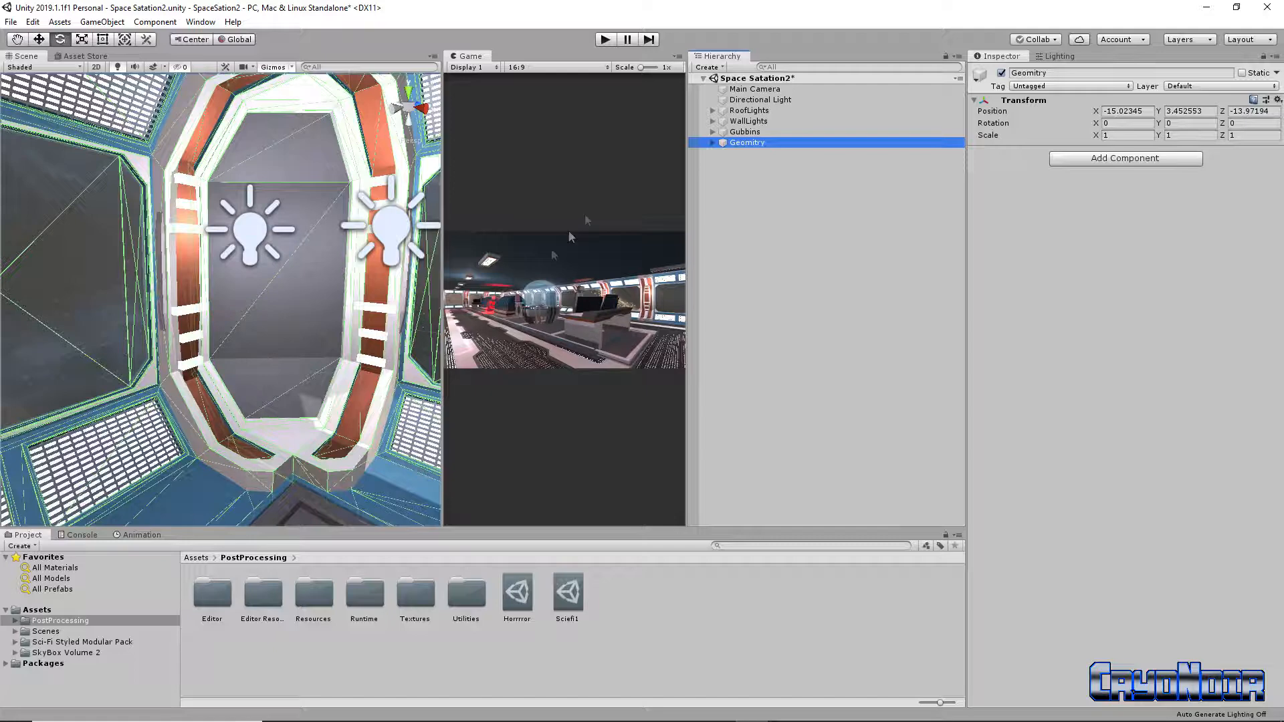
Step: Delete the Directional Light from the scene and enlarge the Scene view on the station's interior
double_click(786, 101)
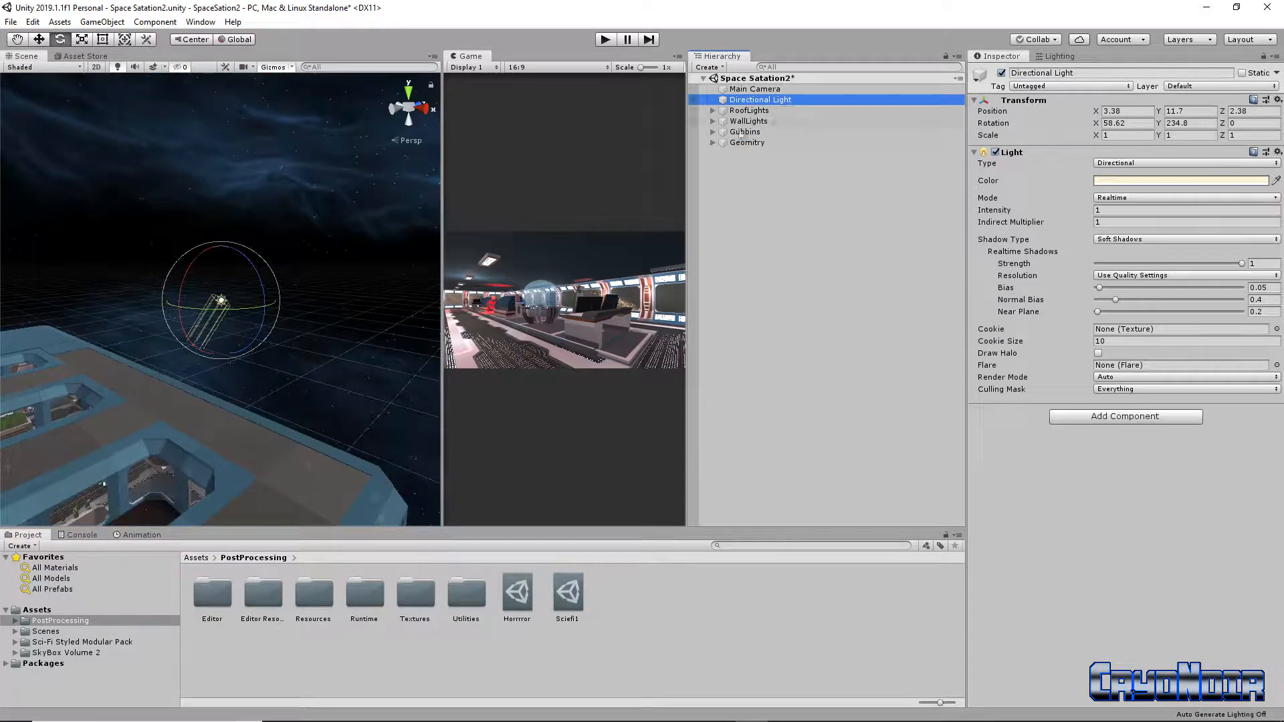
alt+drag(243, 438, 231, 437)
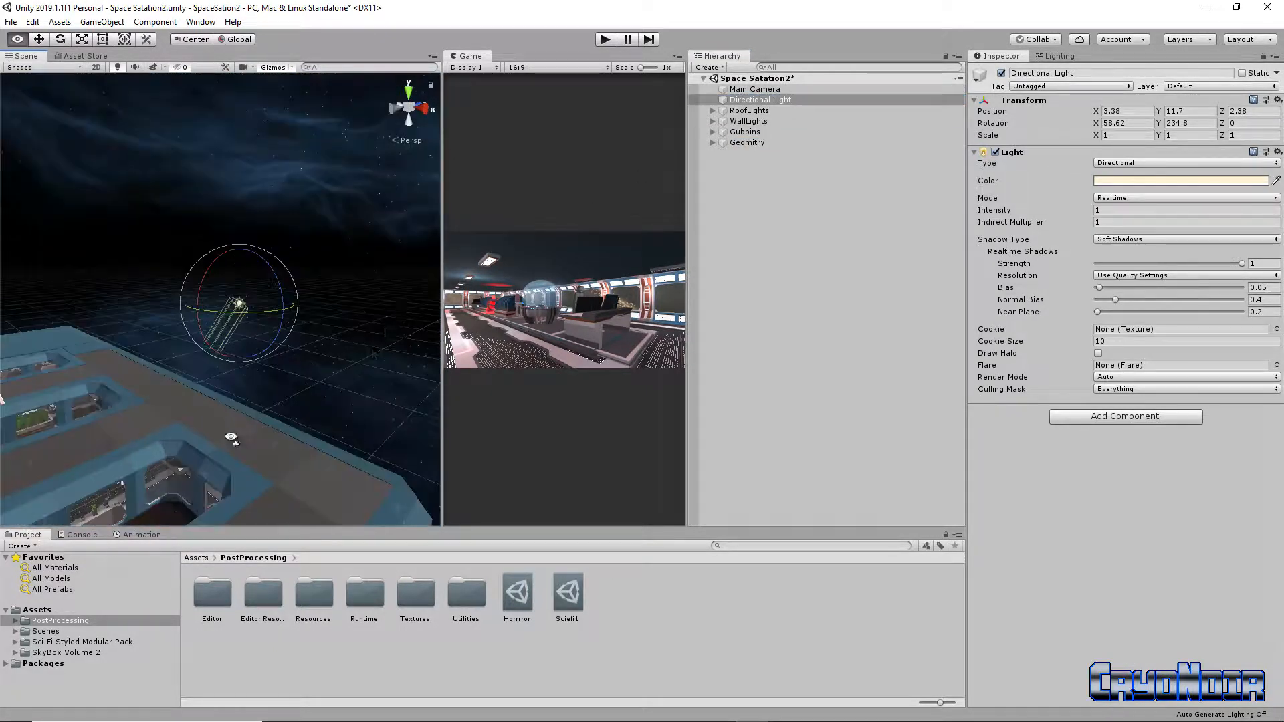
click(821, 100)
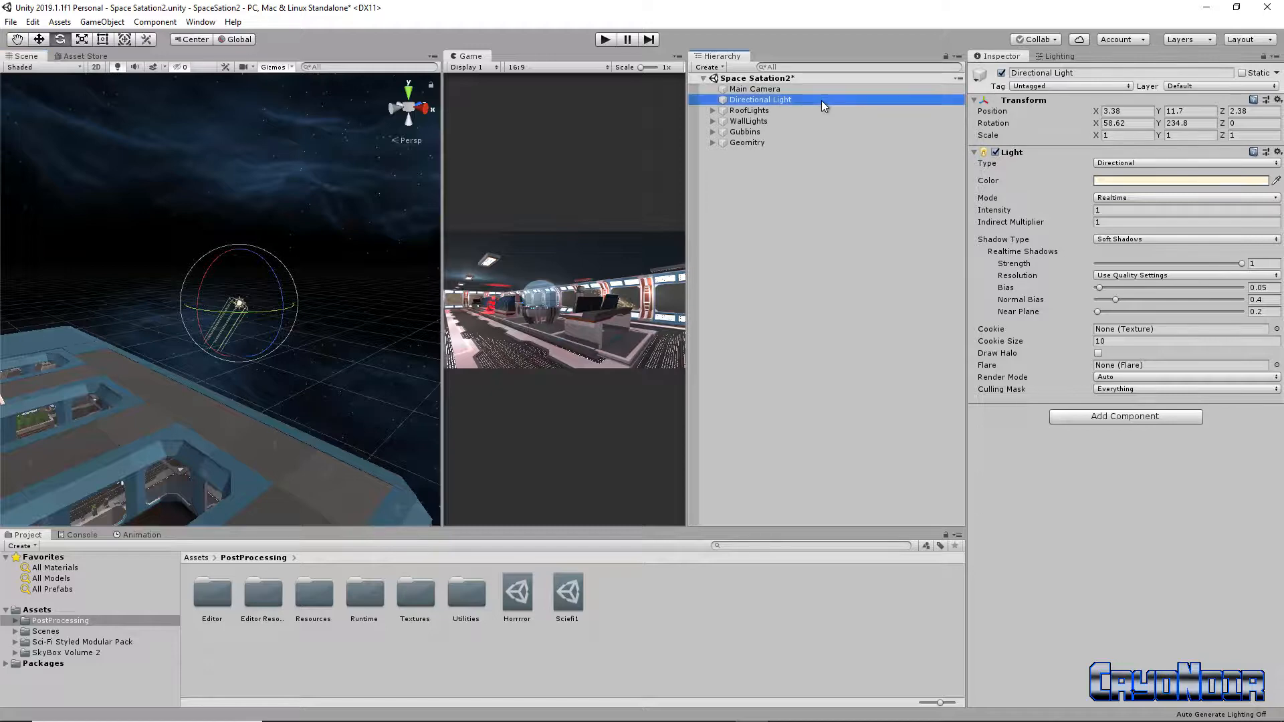
key(Delete)
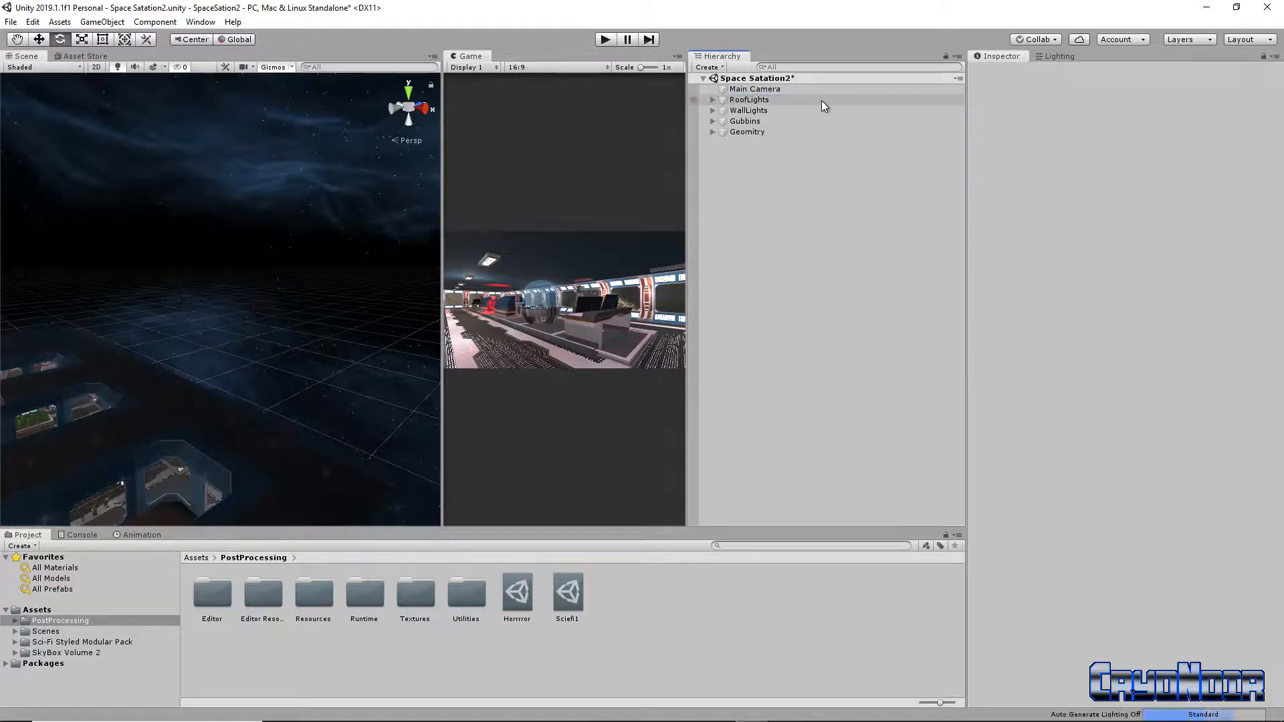
alt+drag(198, 392, 214, 241)
alt+drag(298, 299, 633, 285)
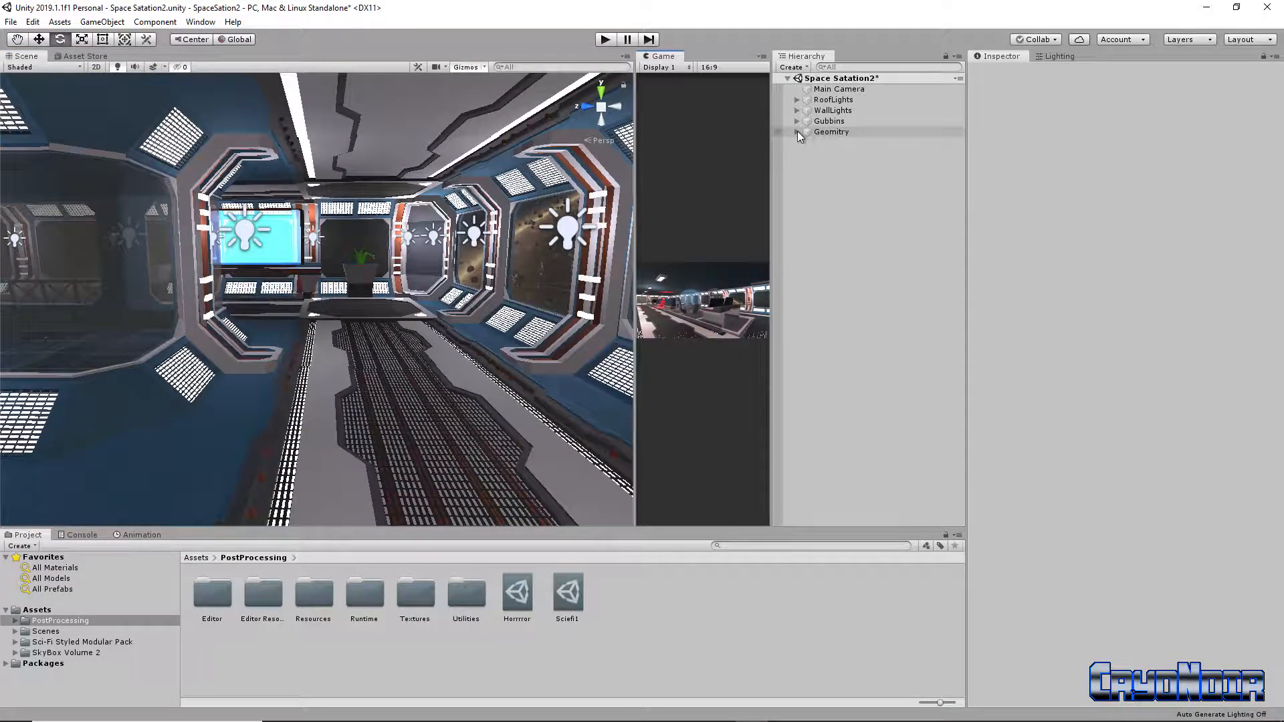
Step: Temporarily hide the Geomitry and Gubbins groups in the Scene view, and show both again
click(776, 131)
alt+drag(280, 294, 383, 226)
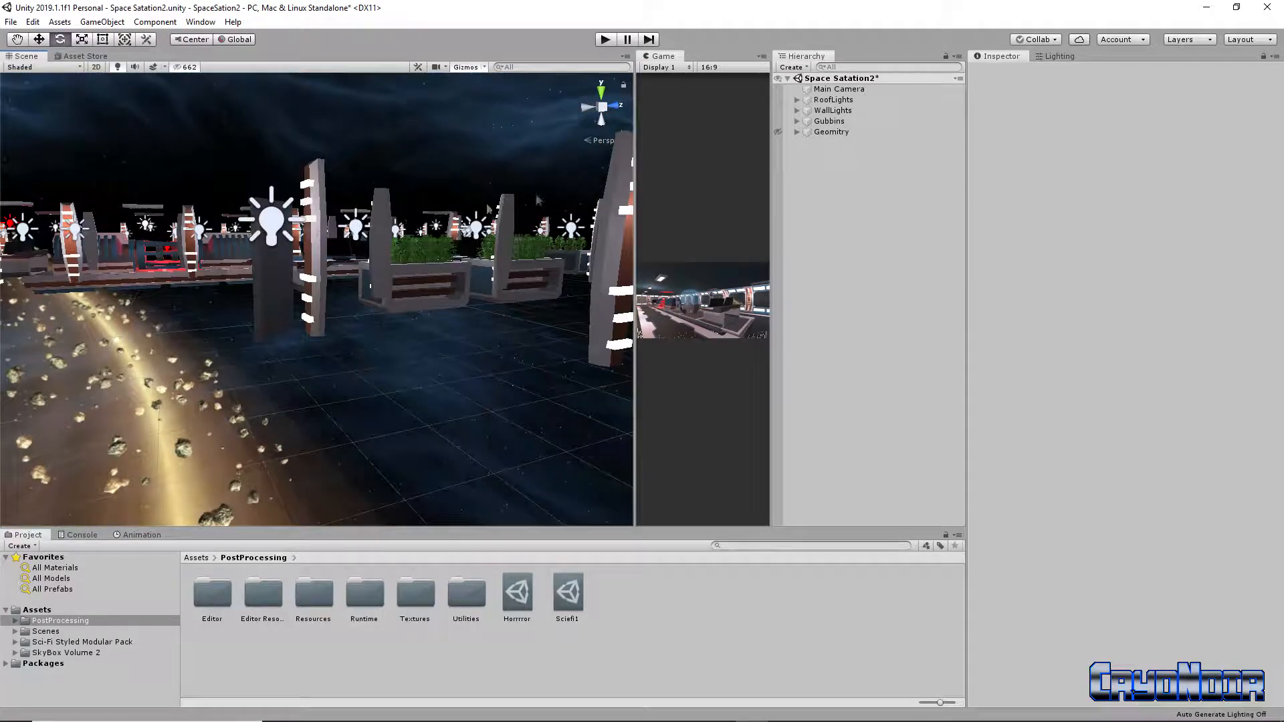
click(778, 121)
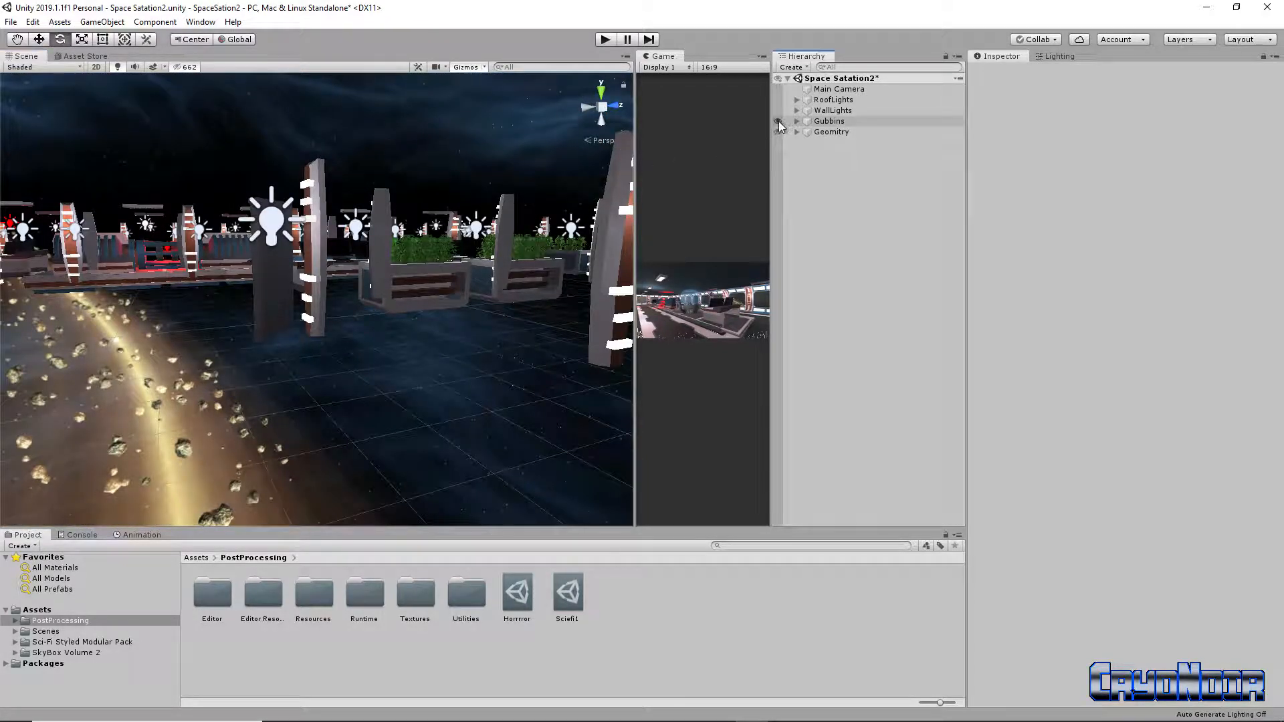
alt+drag(601, 188, 530, 200)
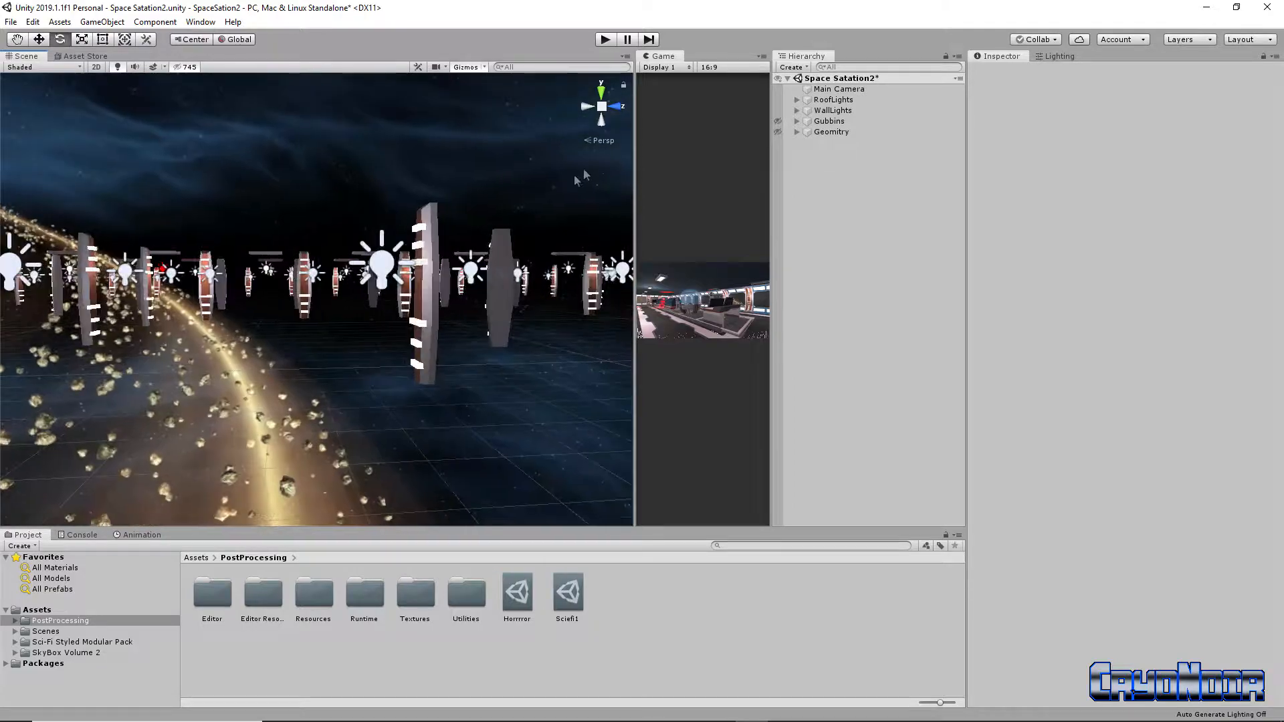
click(776, 121)
click(777, 131)
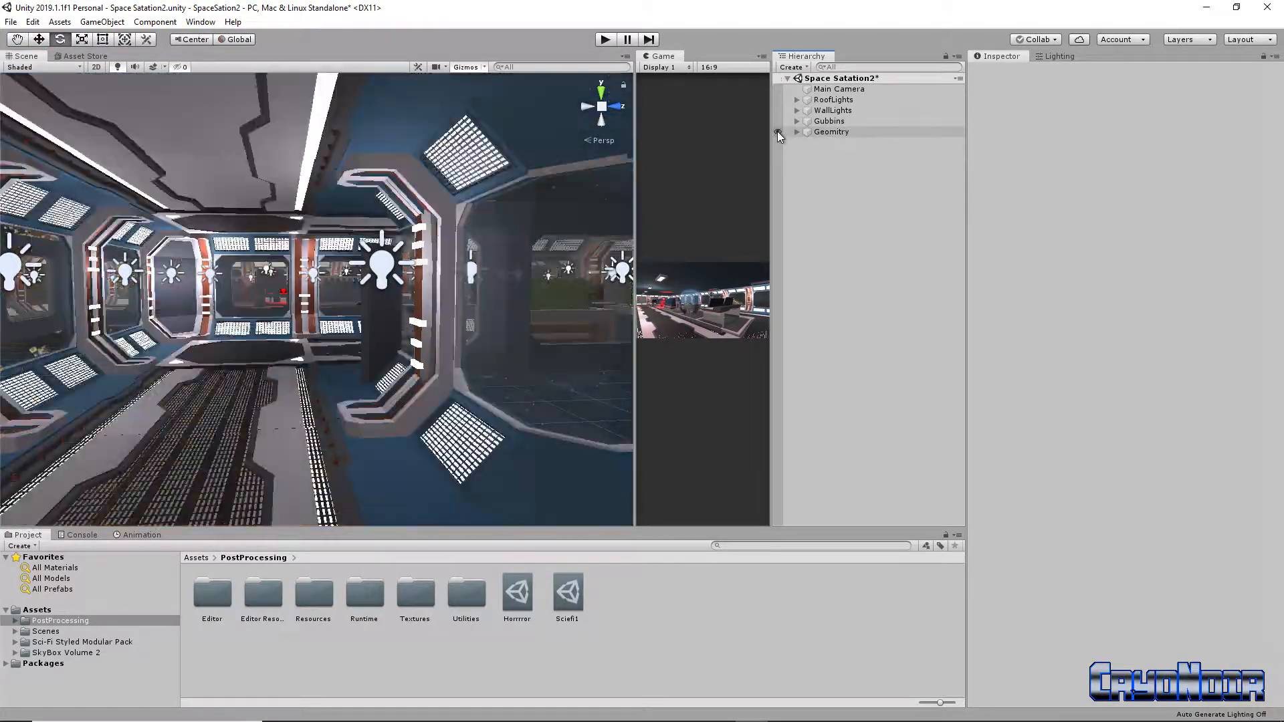
right_drag(452, 239, 311, 263)
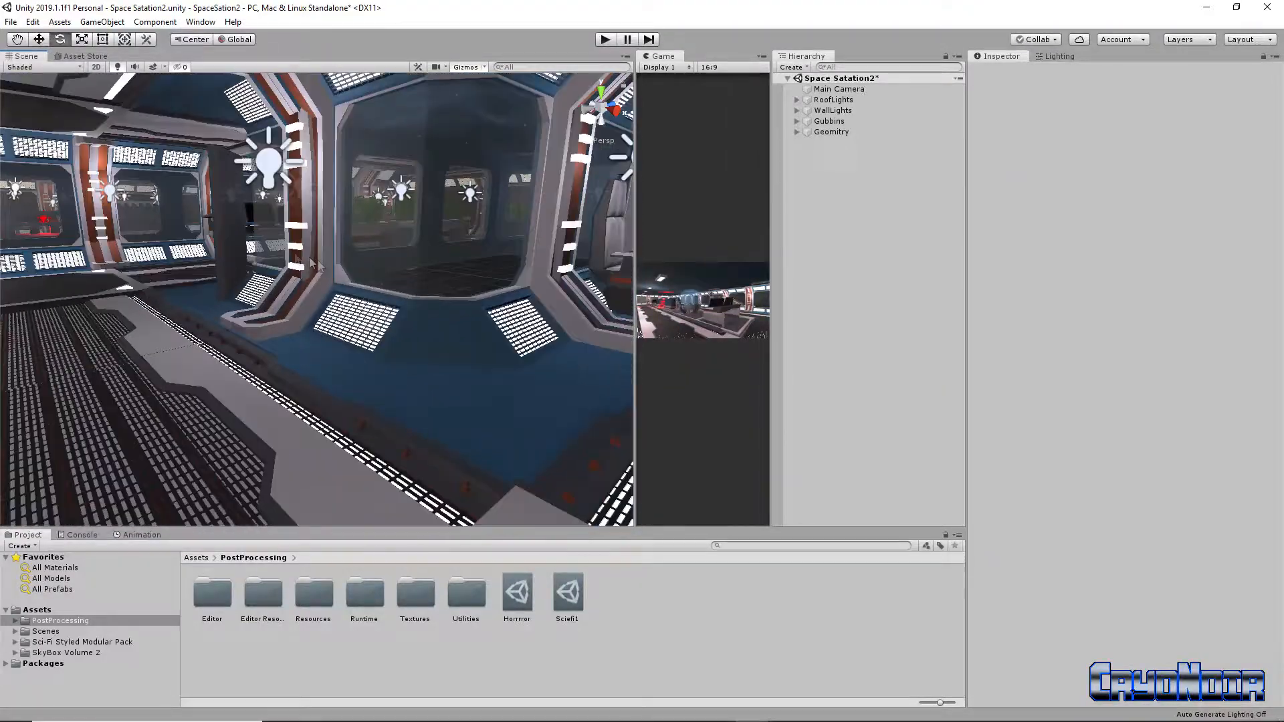
Step: Examine the lights grouped under RoofLights and WallLights, and the station interior they light
click(797, 100)
click(797, 100)
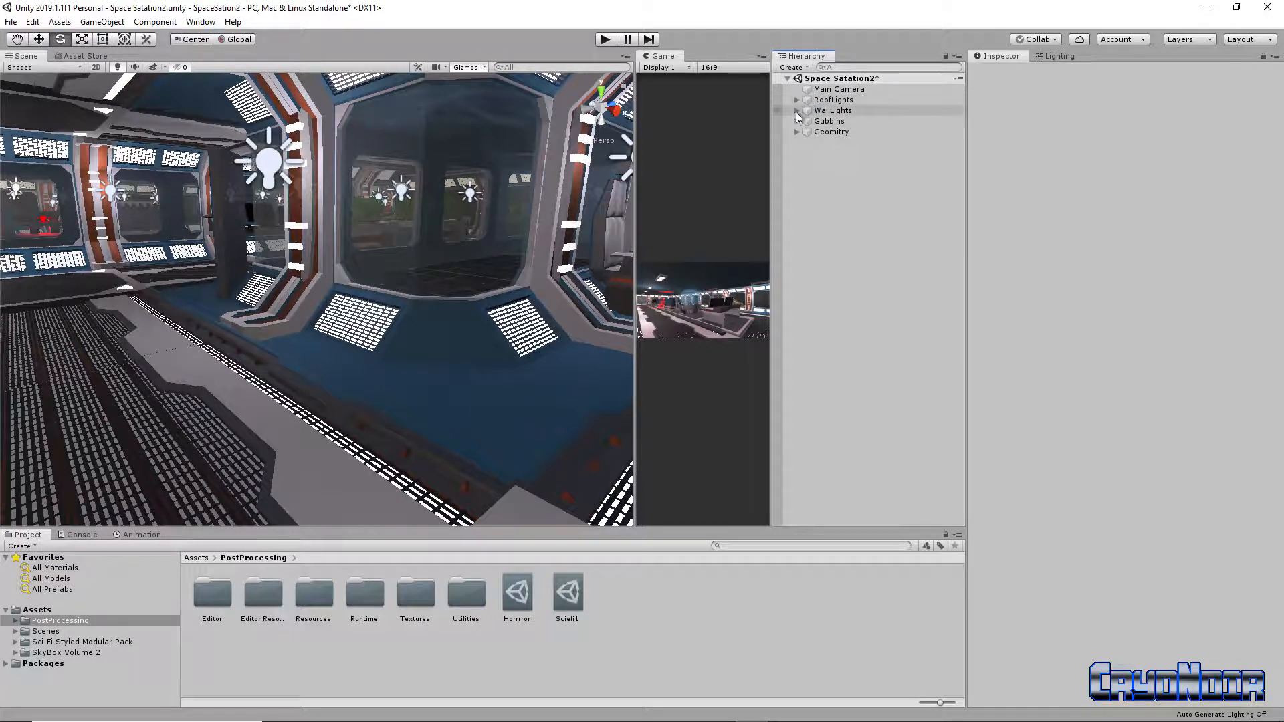
click(796, 111)
scroll(903, 301, down, 15)
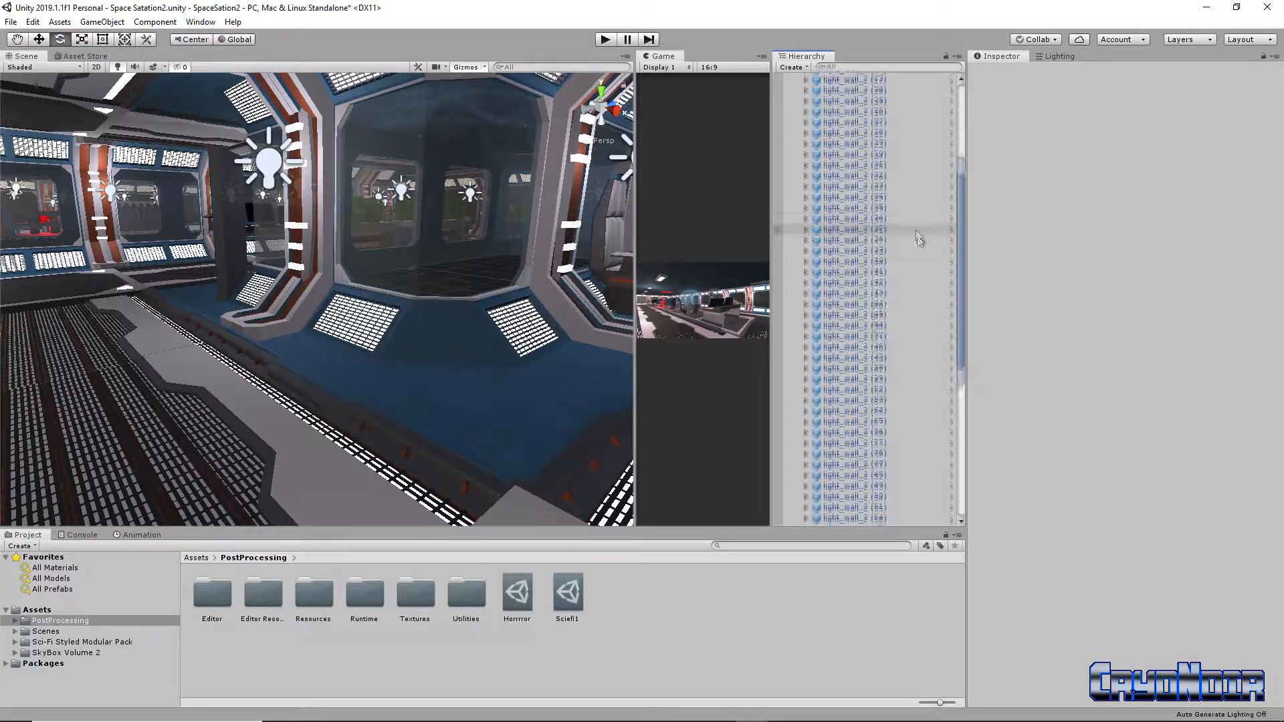
scroll(884, 355, up, 15)
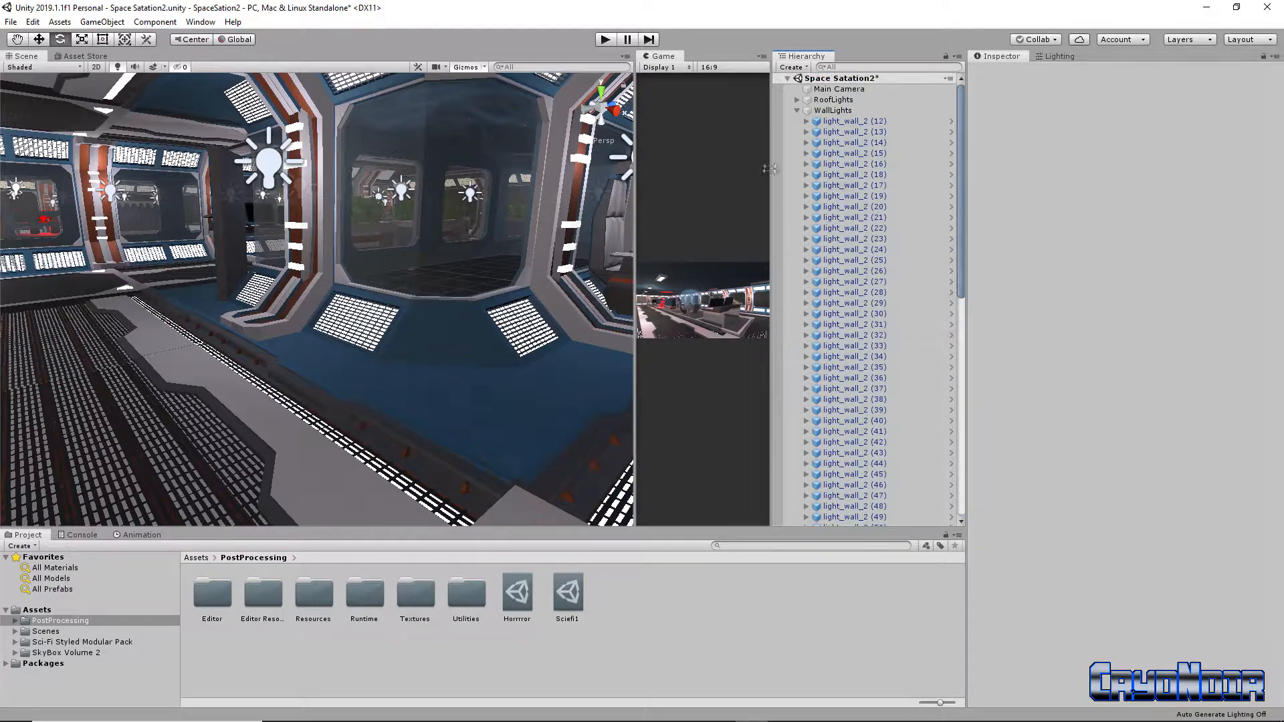
click(797, 110)
right_drag(318, 297, 427, 287)
right_drag(459, 216, 481, 214)
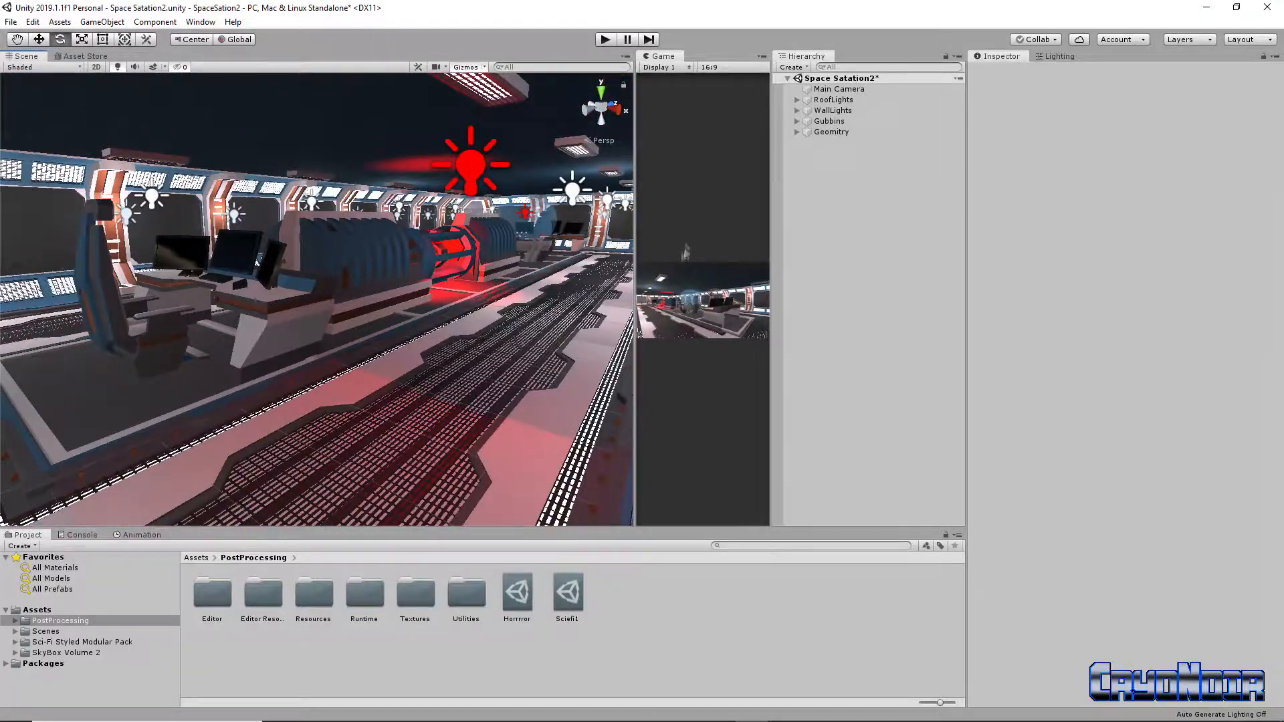
Step: Enlarge the Game view and check the contents of the Gubbins and WallLights groups
drag(634, 211, 328, 221)
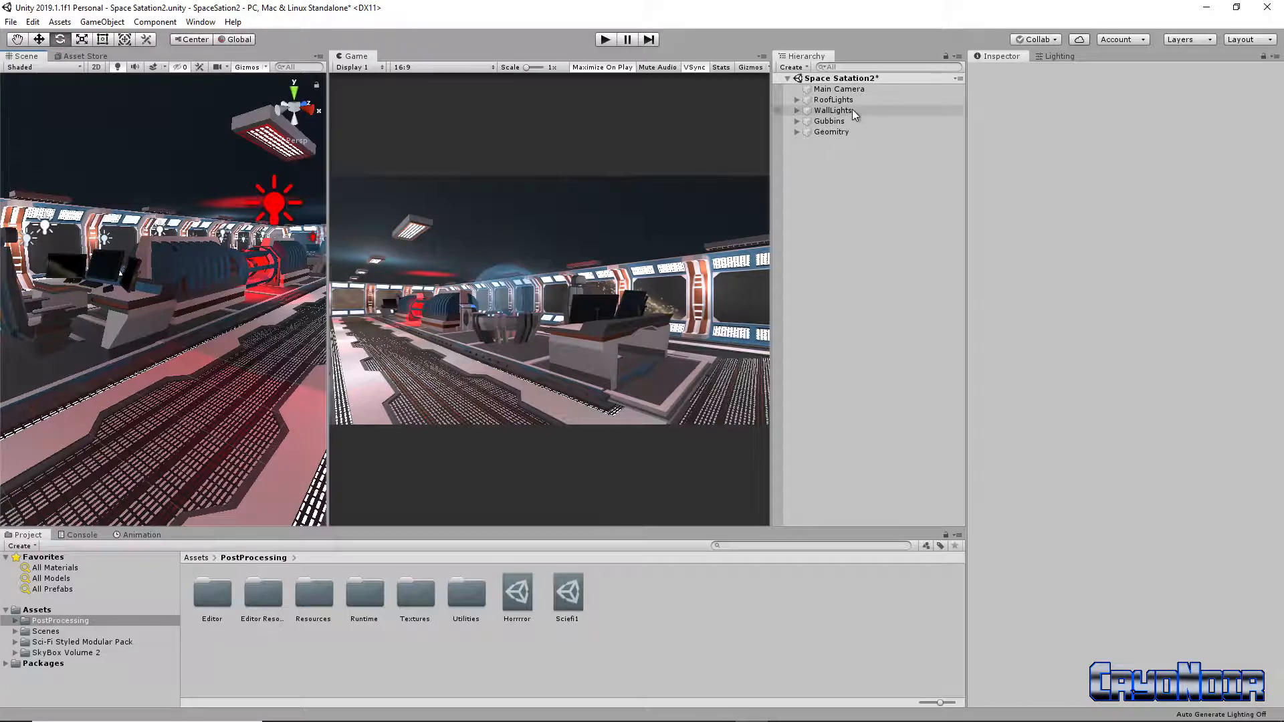
click(832, 110)
click(797, 121)
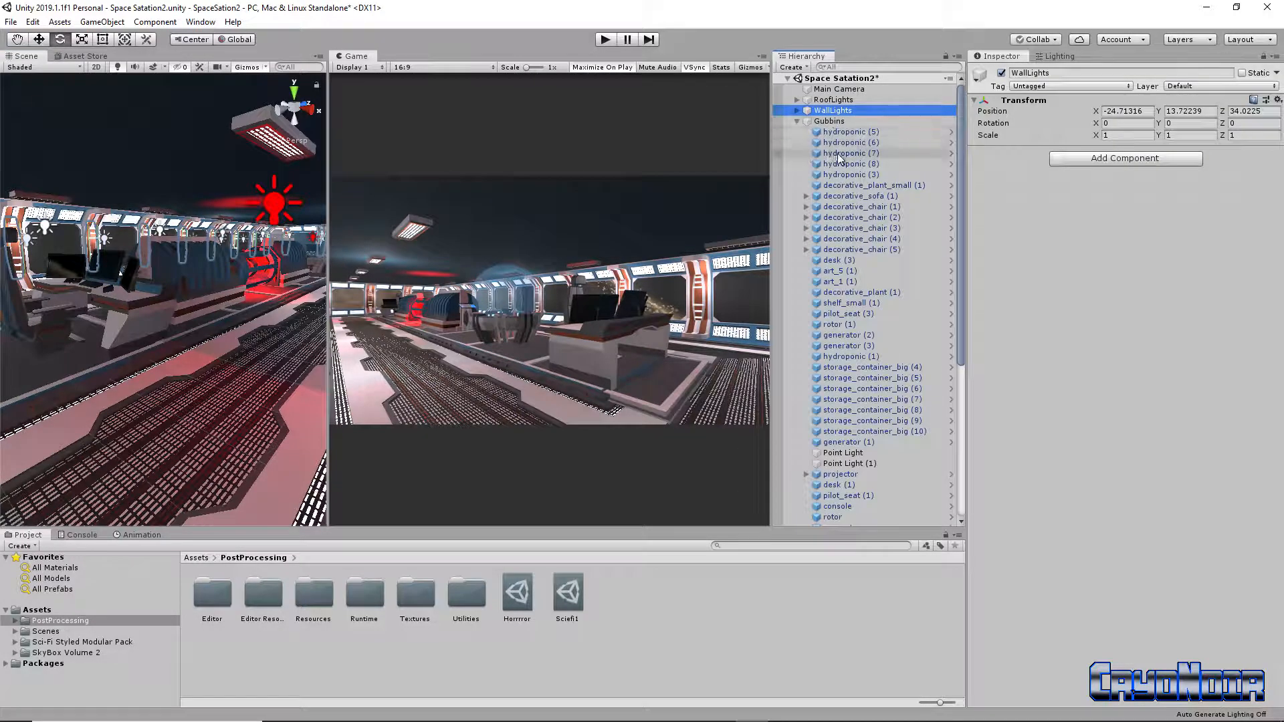
click(797, 110)
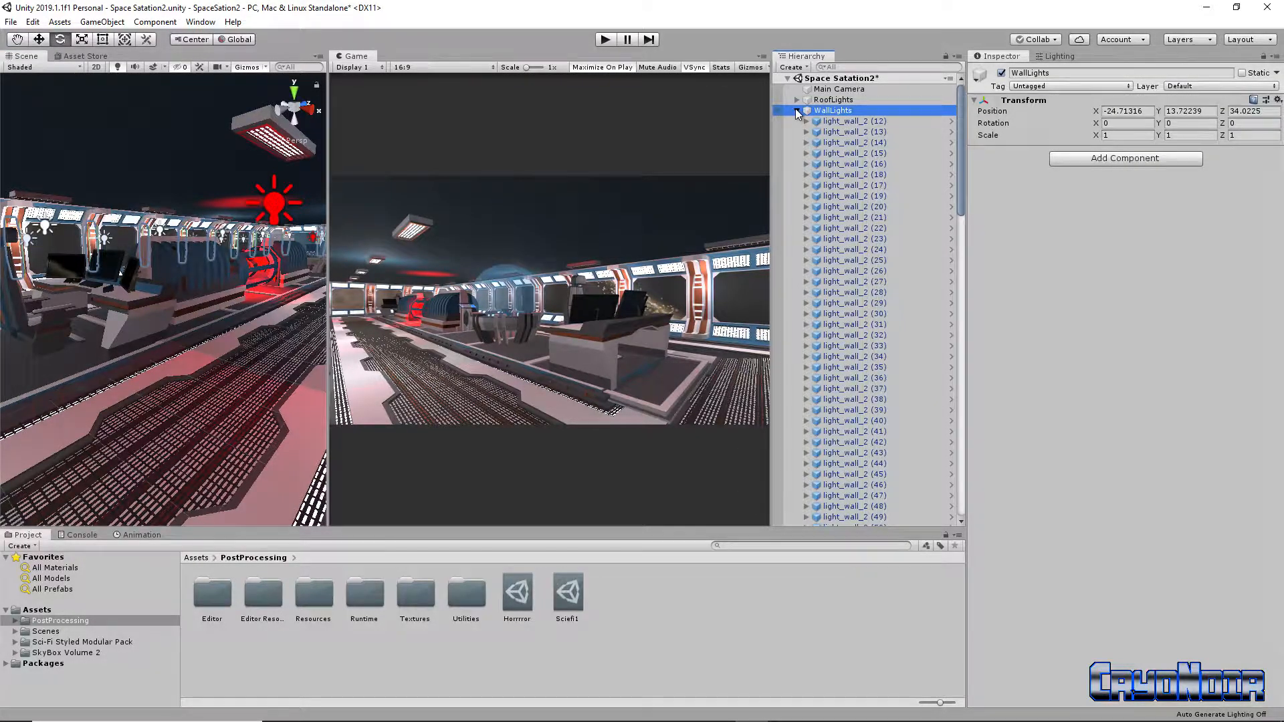
click(797, 110)
Step: Select all the ceiling lights under RoofLights and examine their components and the white emision material's settings
click(797, 100)
click(841, 111)
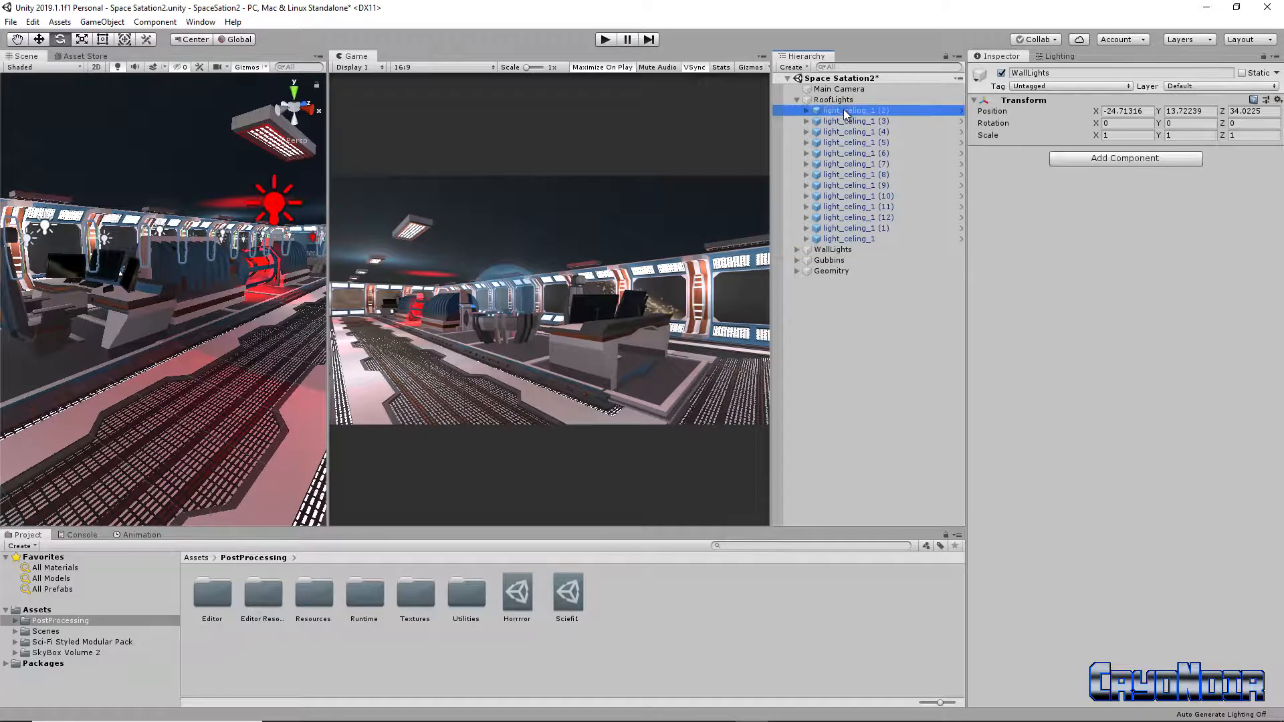
shift+click(898, 238)
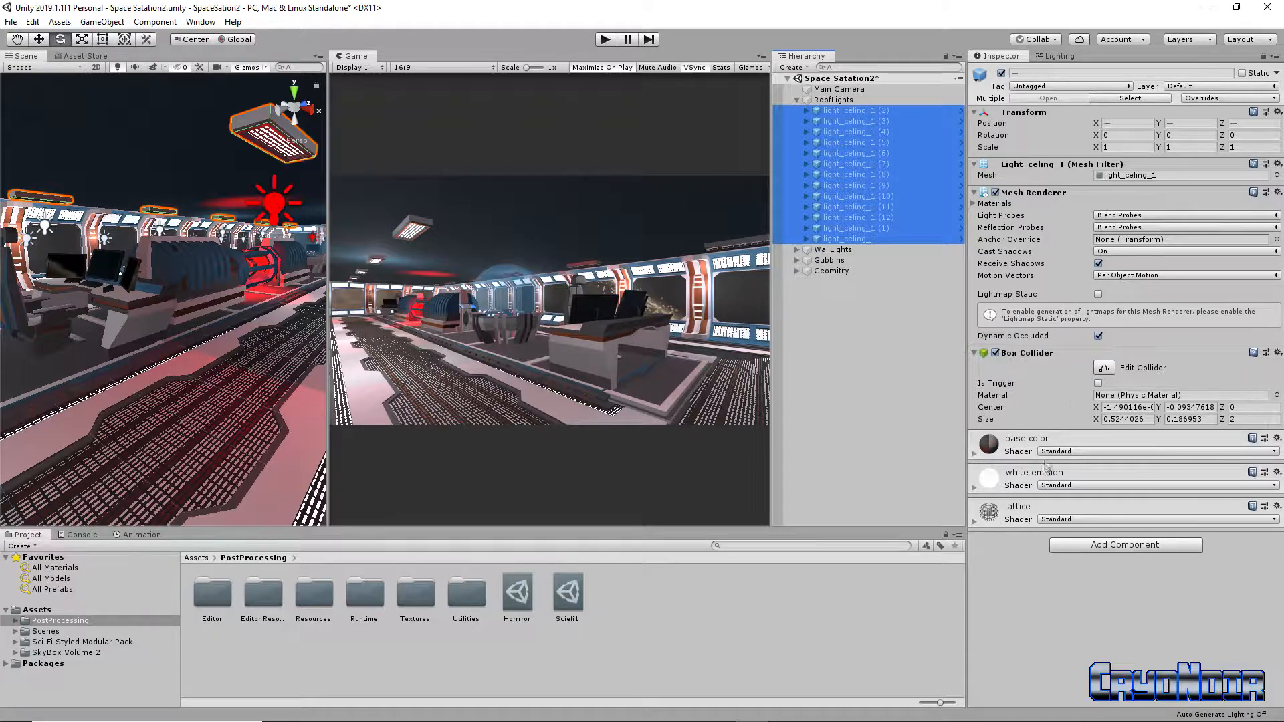
click(977, 489)
scroll(1063, 490, down, 5)
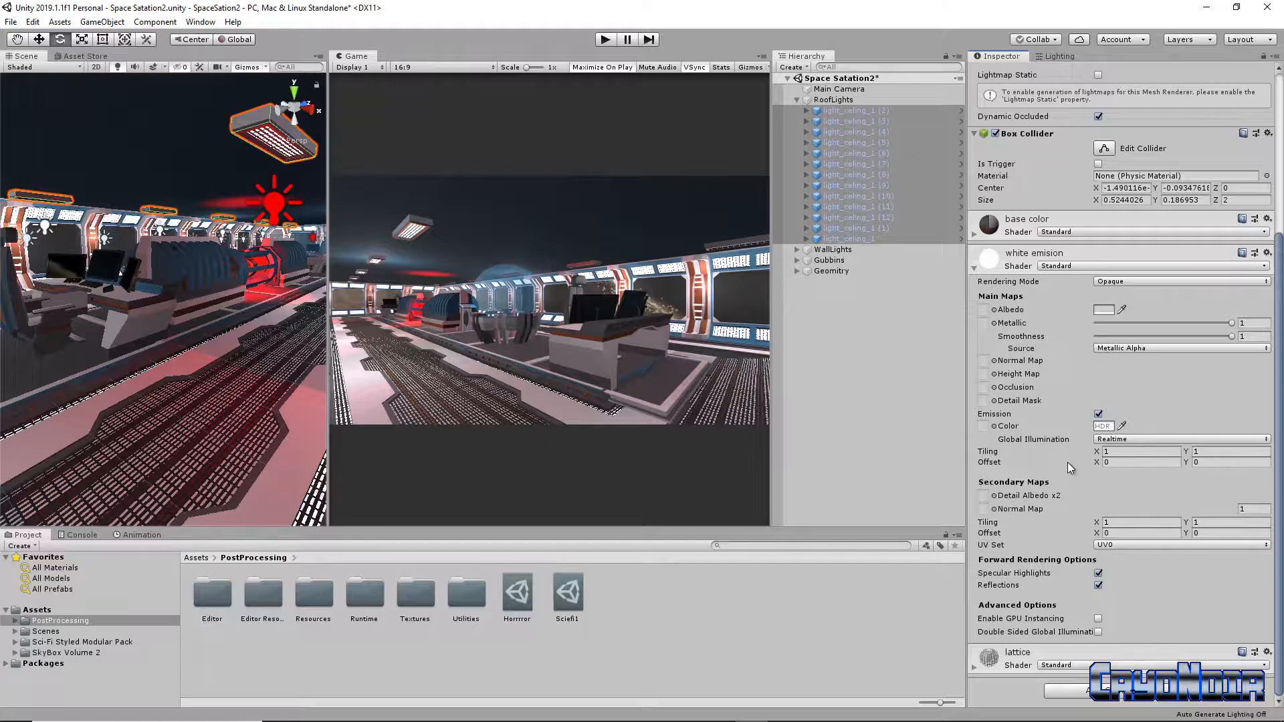
scroll(1067, 462, up, 3)
scroll(1067, 463, down, 1)
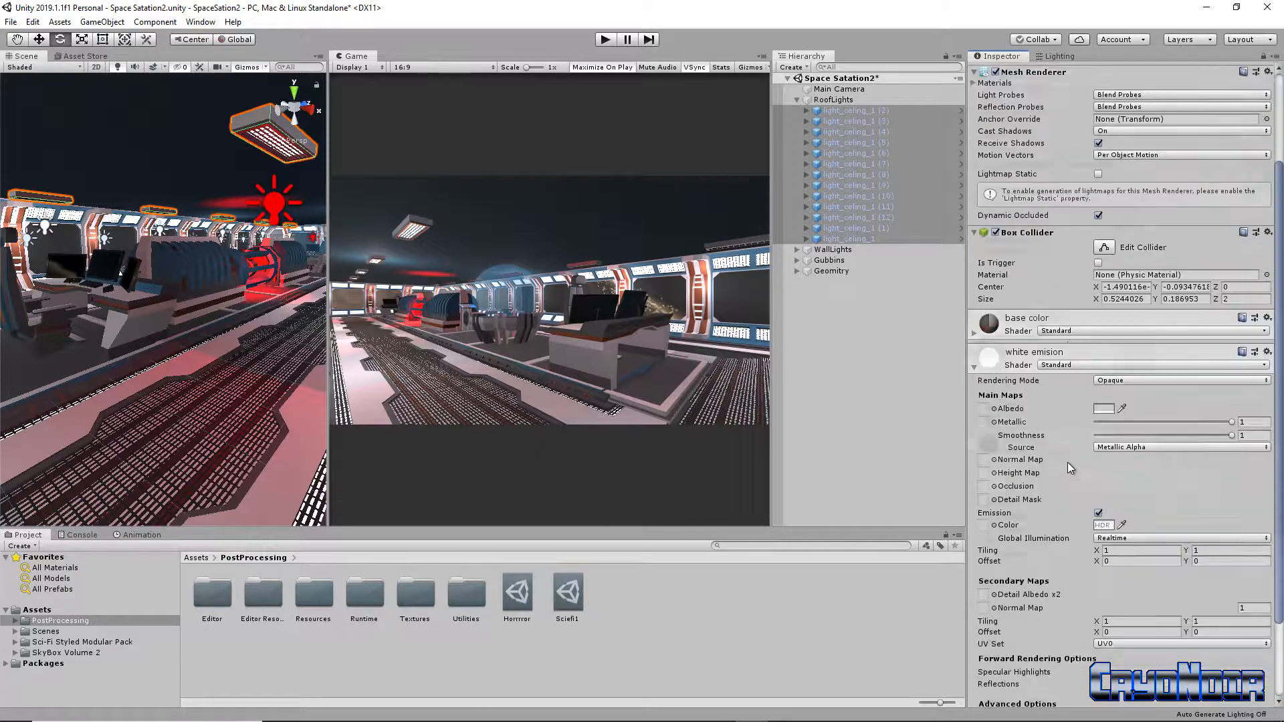
click(973, 366)
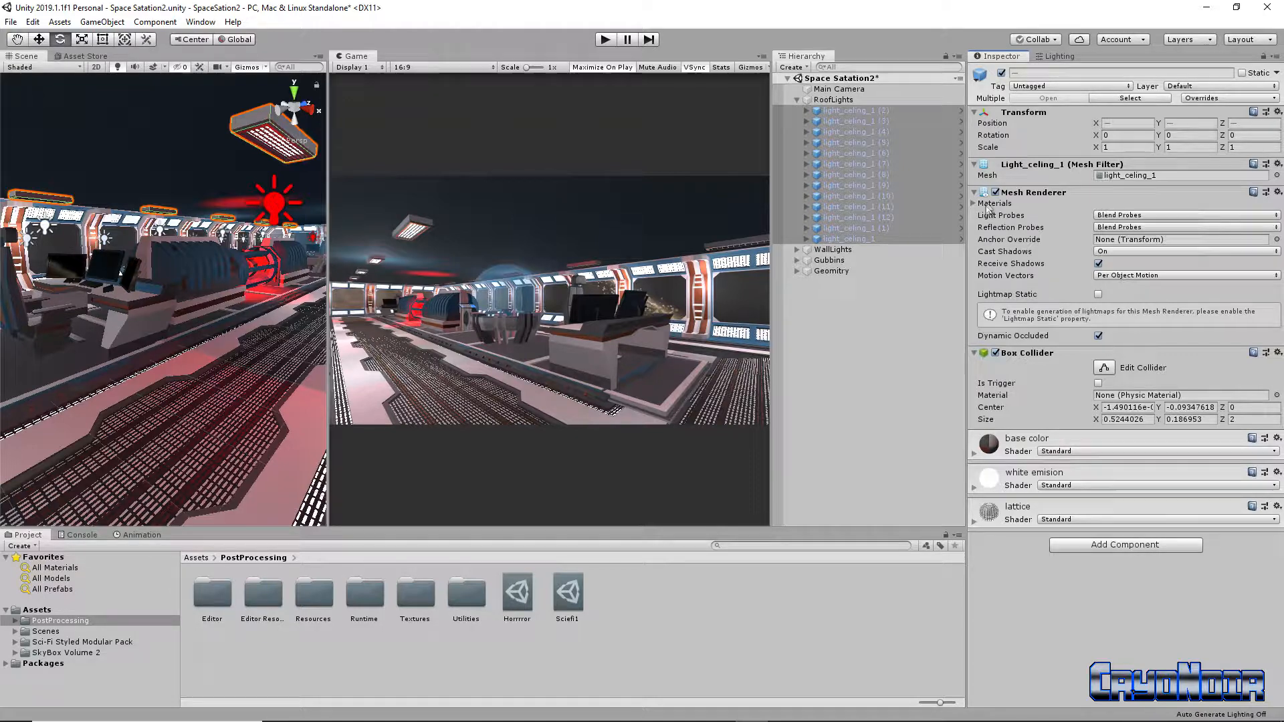
click(974, 165)
click(974, 164)
click(1070, 485)
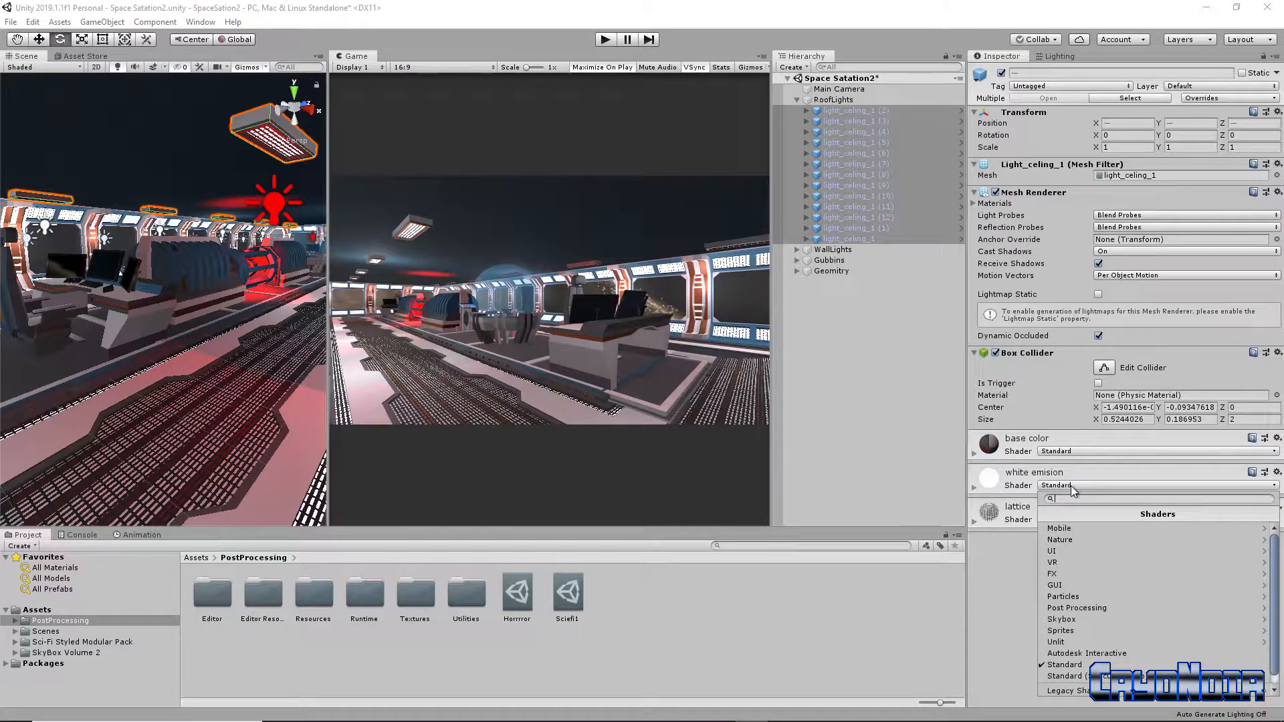
click(974, 483)
scroll(1131, 528, down, 5)
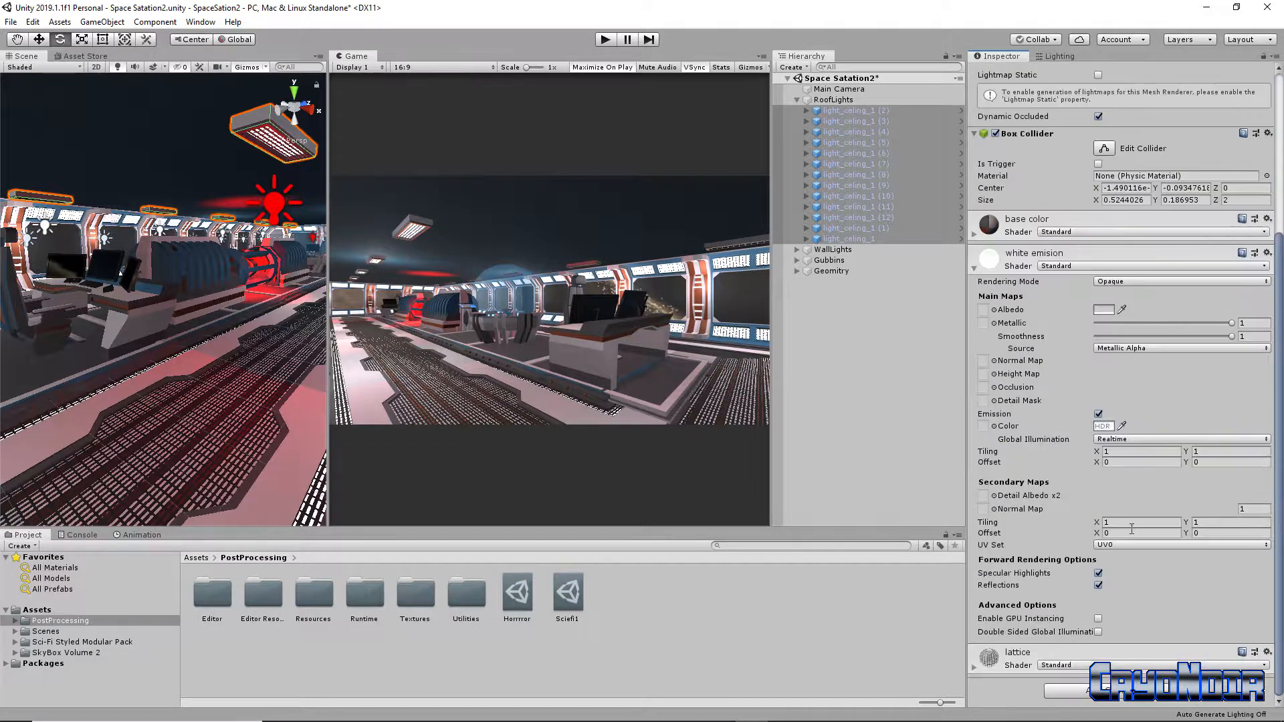
scroll(1131, 528, up, 5)
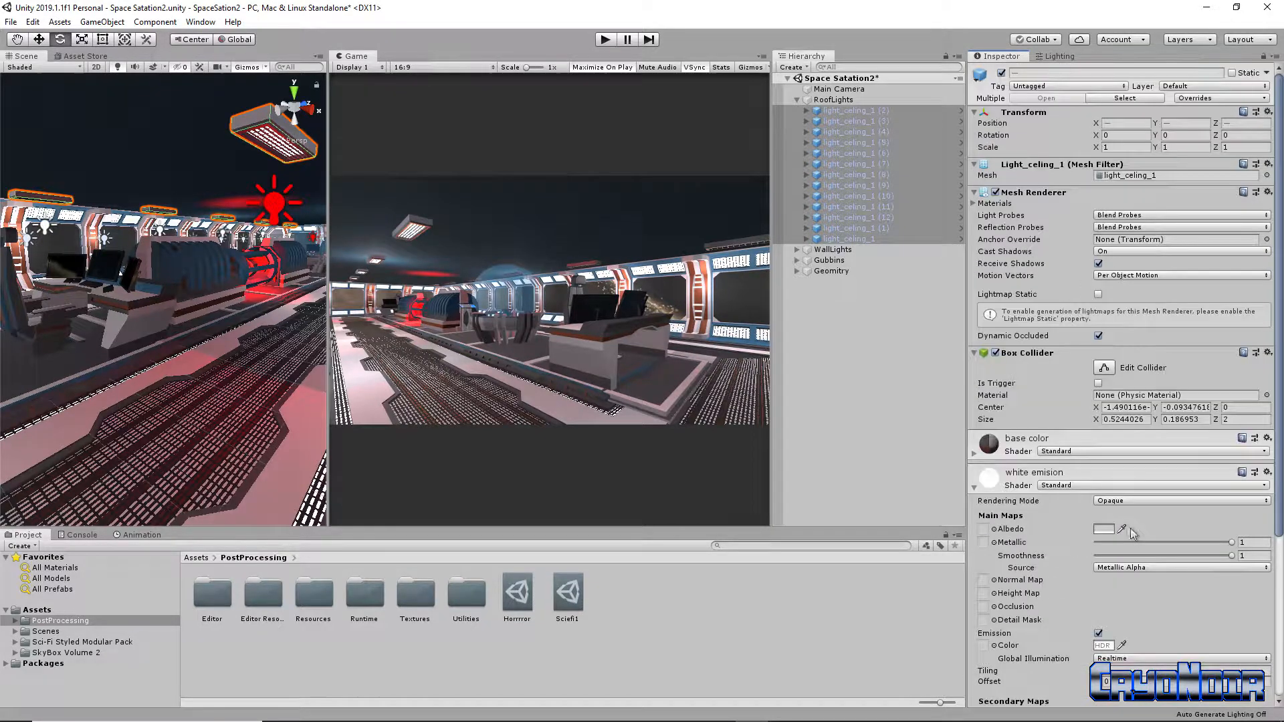
click(976, 490)
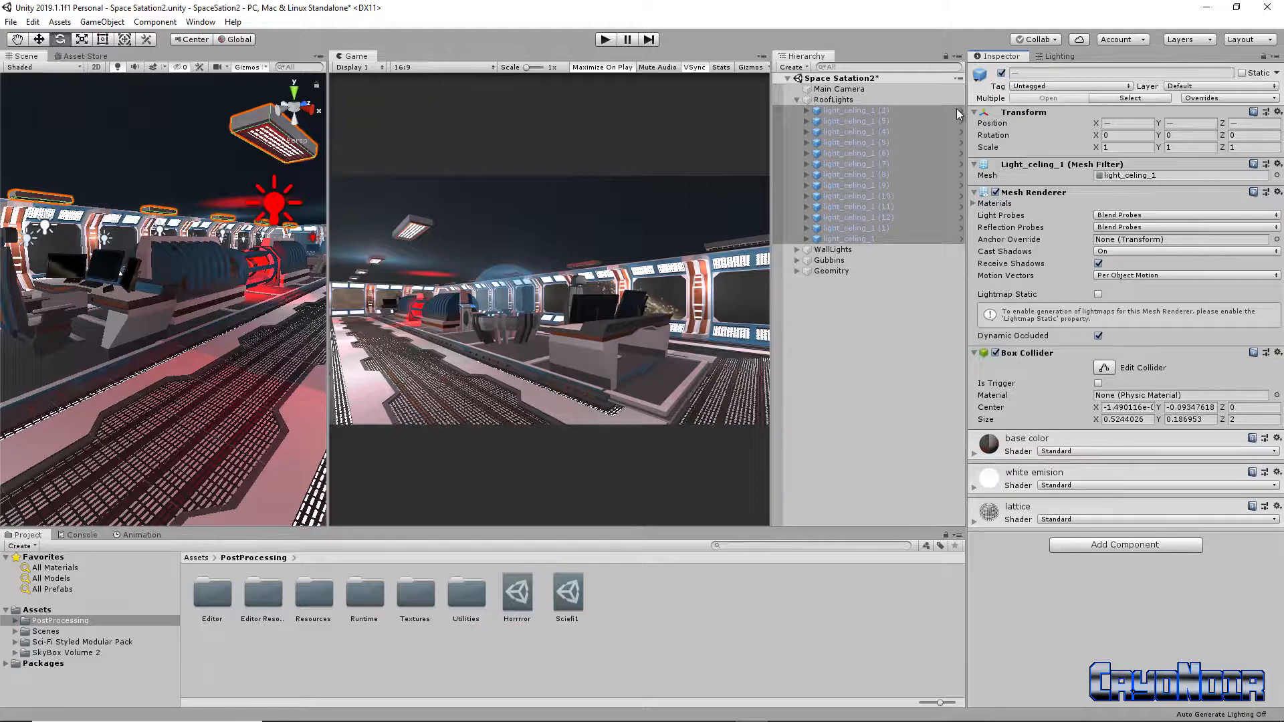
Step: Expand every light_celing_1 object under RoofLights to expose its child Point light
click(908, 112)
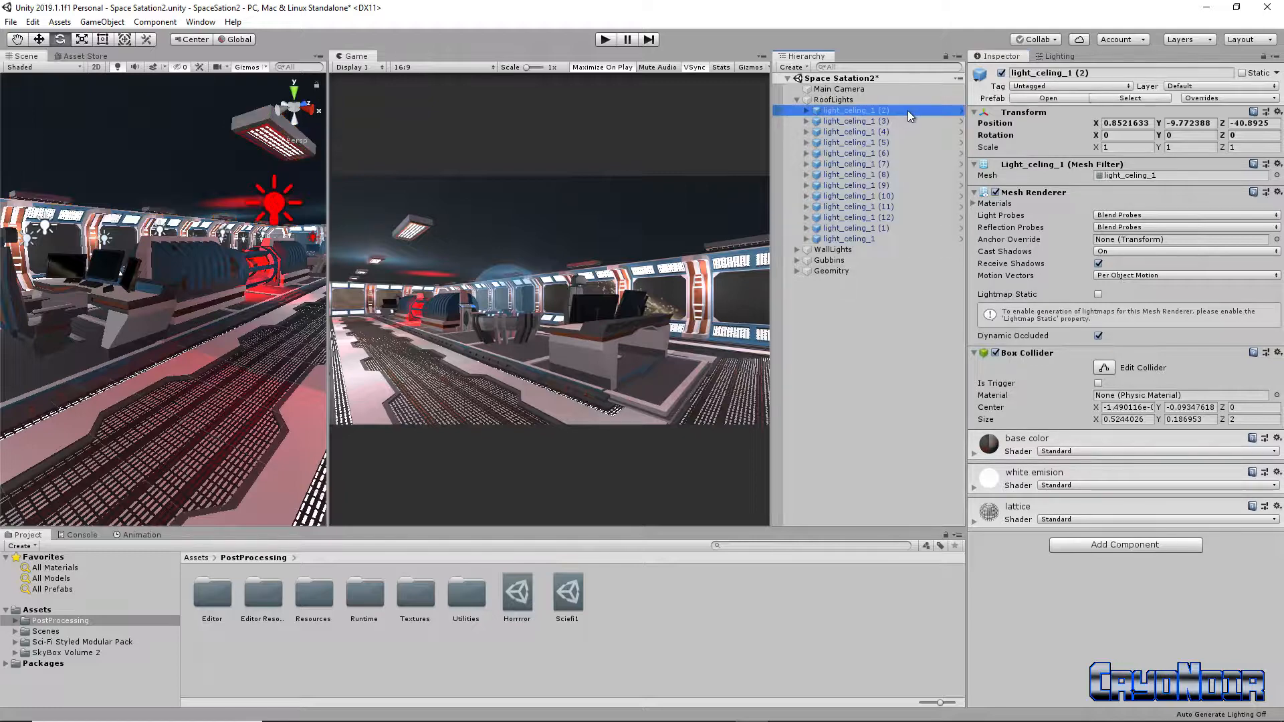
click(806, 111)
click(806, 132)
click(806, 153)
click(806, 175)
click(807, 196)
click(801, 217)
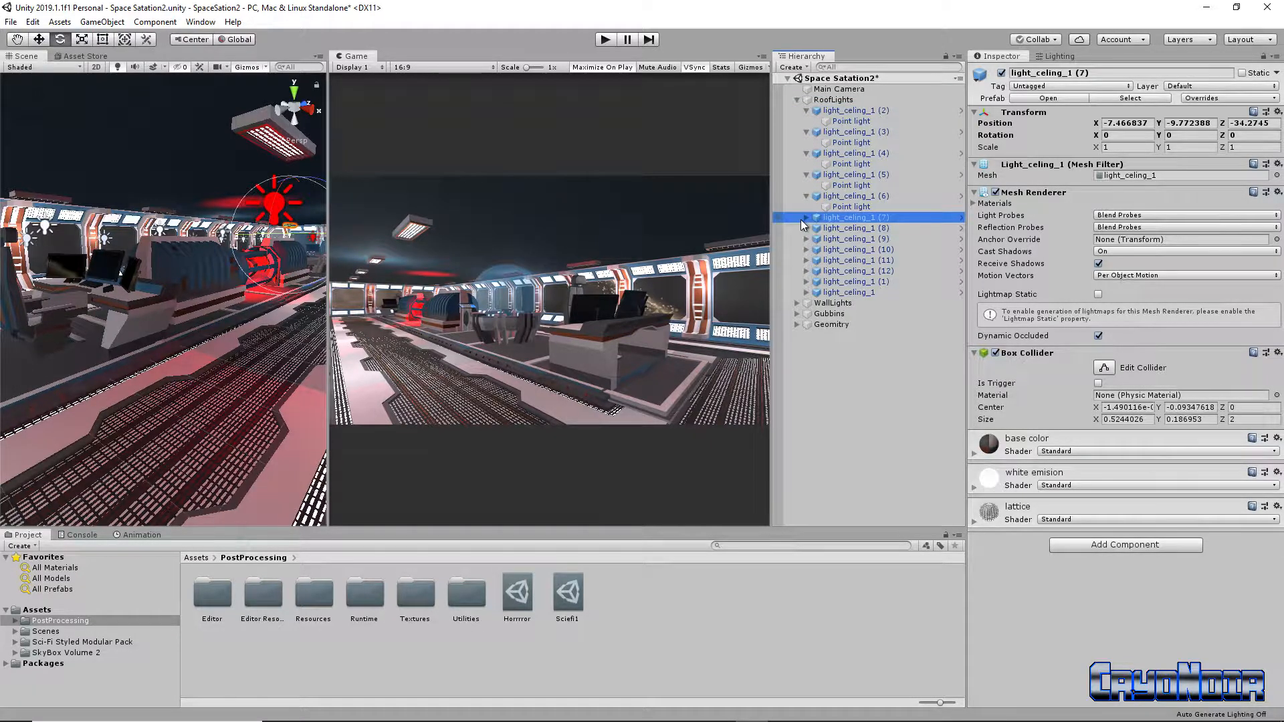
click(806, 217)
click(806, 238)
click(806, 260)
click(806, 281)
click(806, 303)
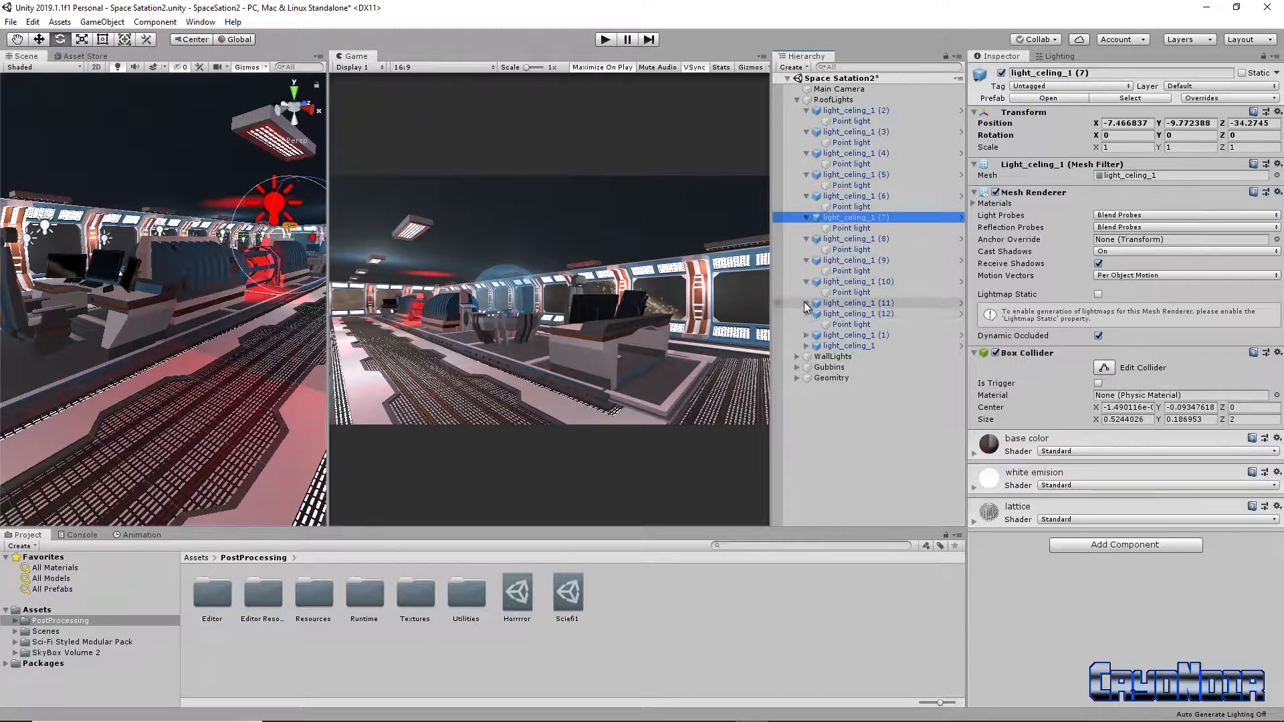
click(806, 346)
click(805, 367)
Step: Set the color of the Point lights in all the ceiling lights to pure red (FF0000)
click(896, 378)
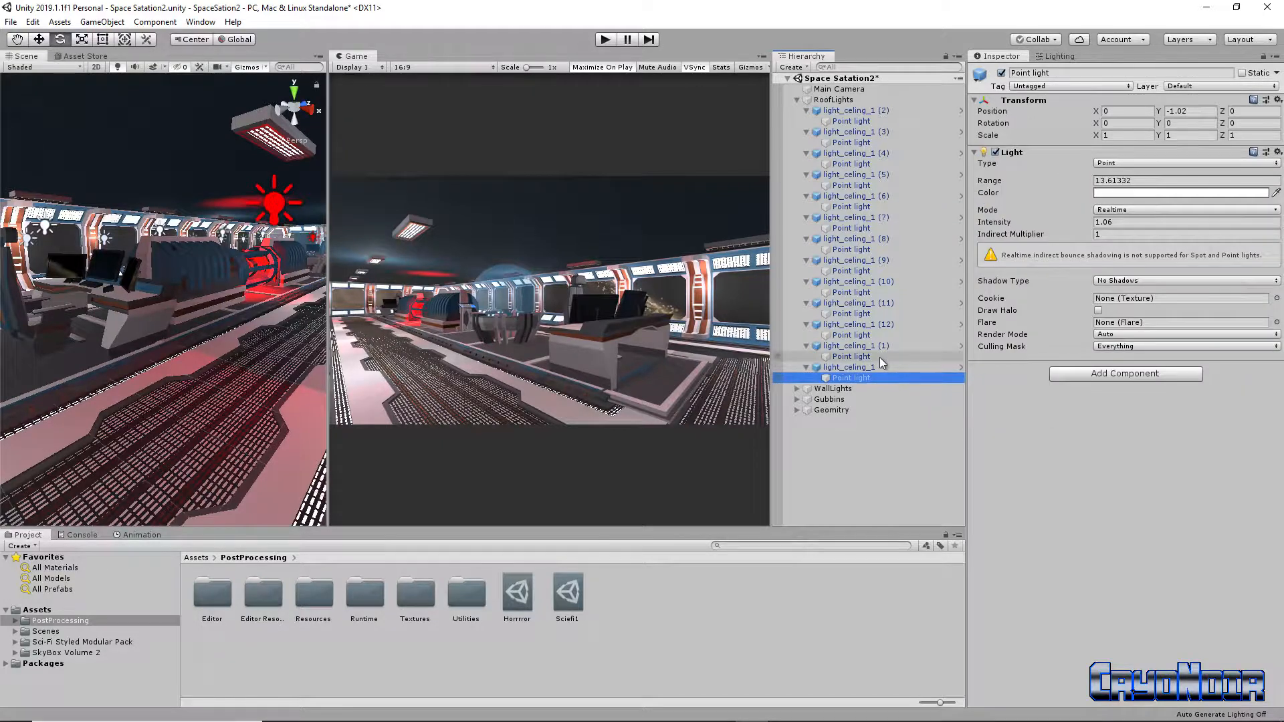
ctrl+click(883, 356)
ctrl+click(883, 334)
ctrl+click(887, 313)
ctrl+click(885, 292)
ctrl+click(884, 270)
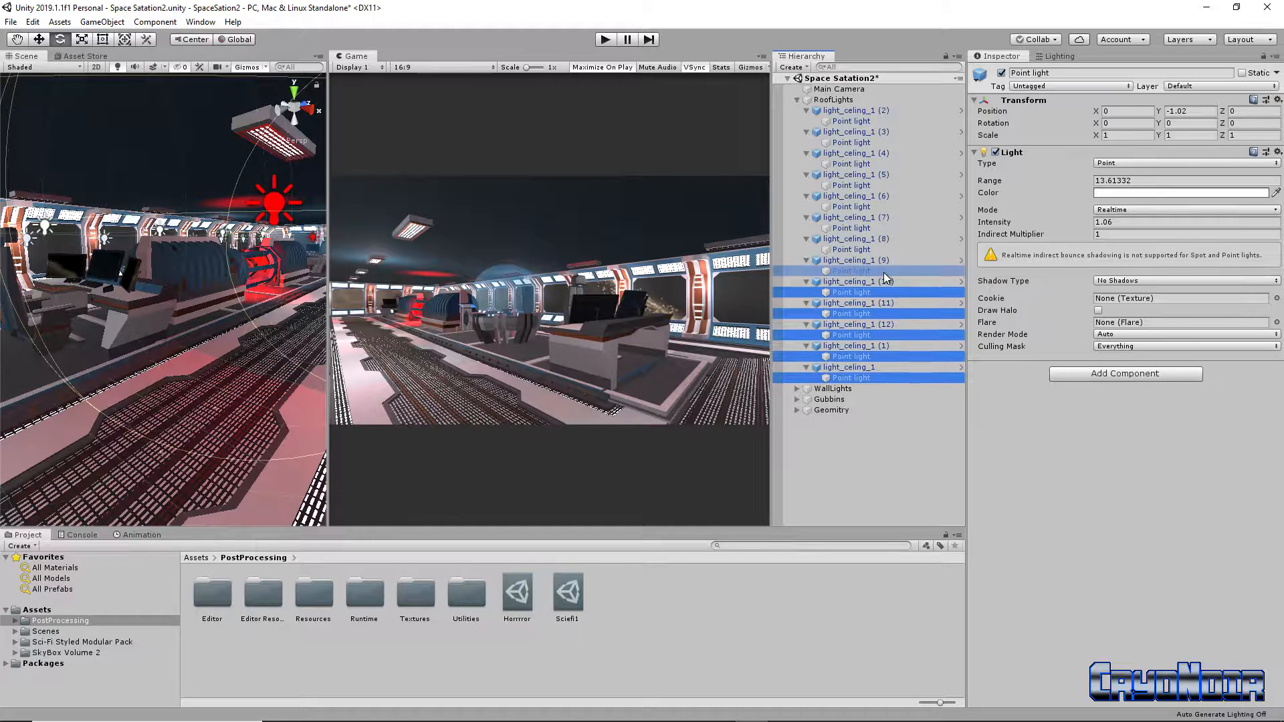
ctrl+click(886, 249)
ctrl+click(886, 228)
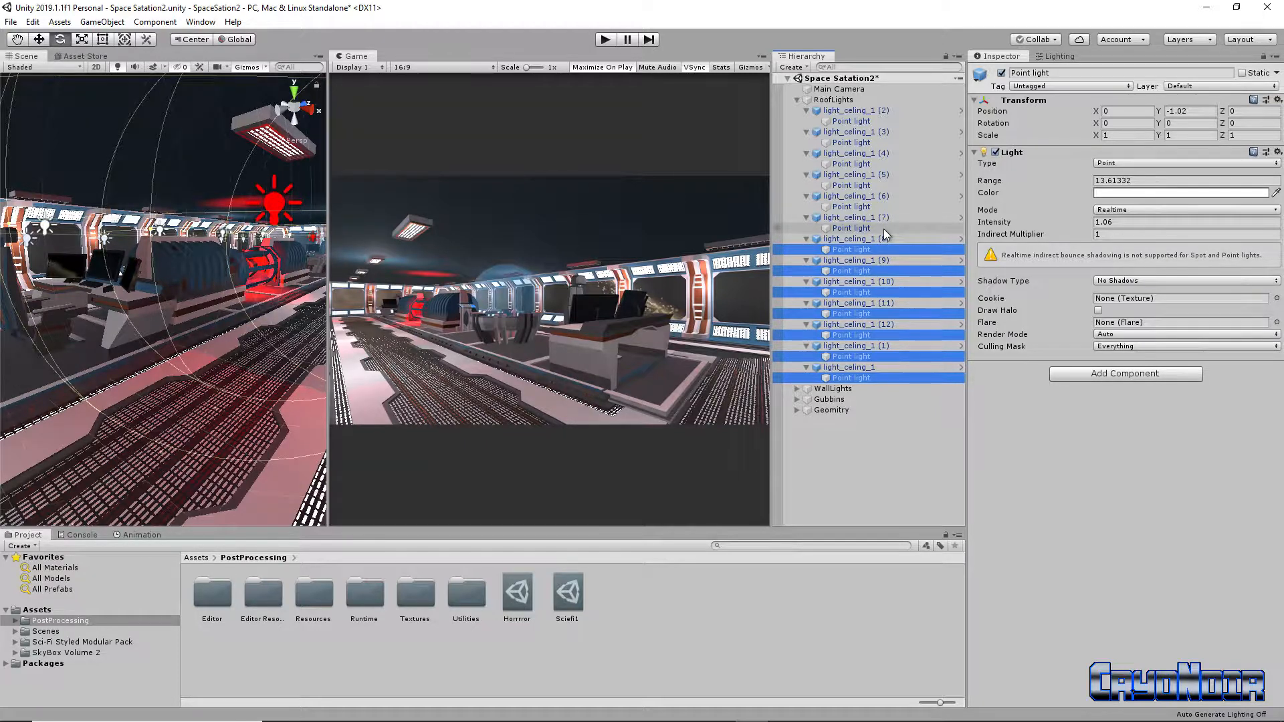
ctrl+click(886, 206)
ctrl+click(887, 185)
ctrl+click(887, 165)
ctrl+click(886, 143)
ctrl+click(887, 121)
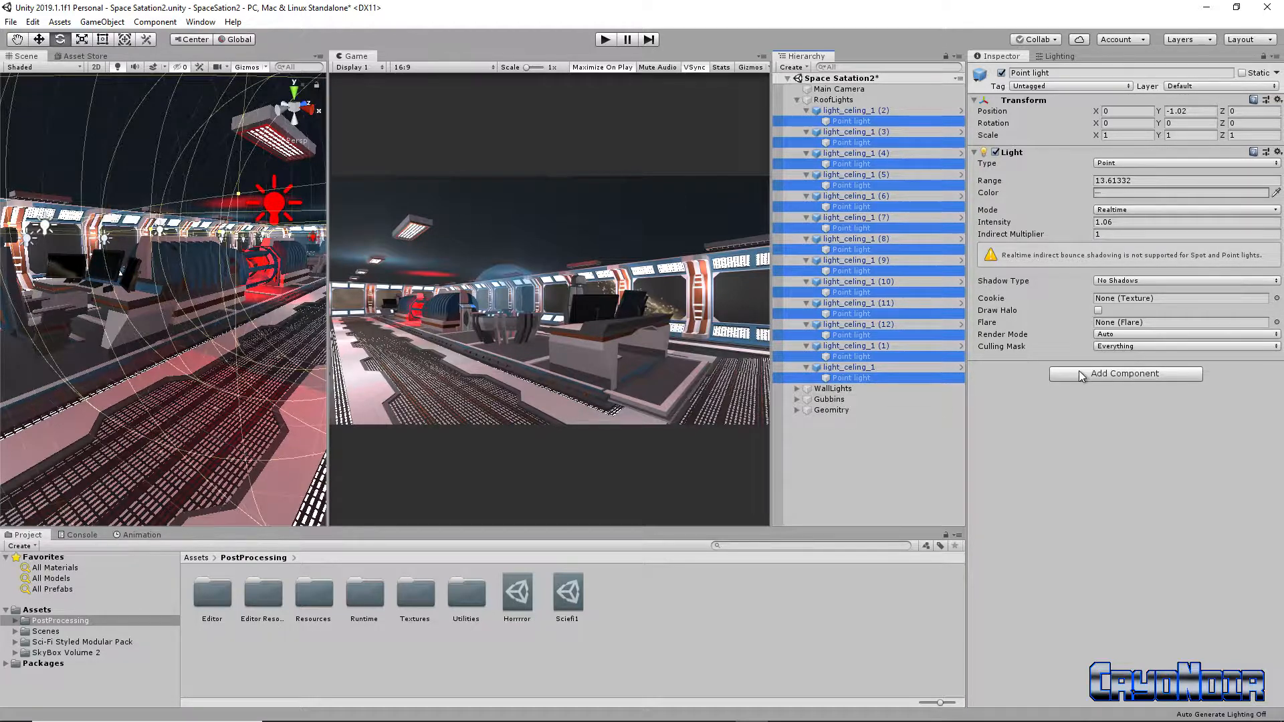
click(1125, 192)
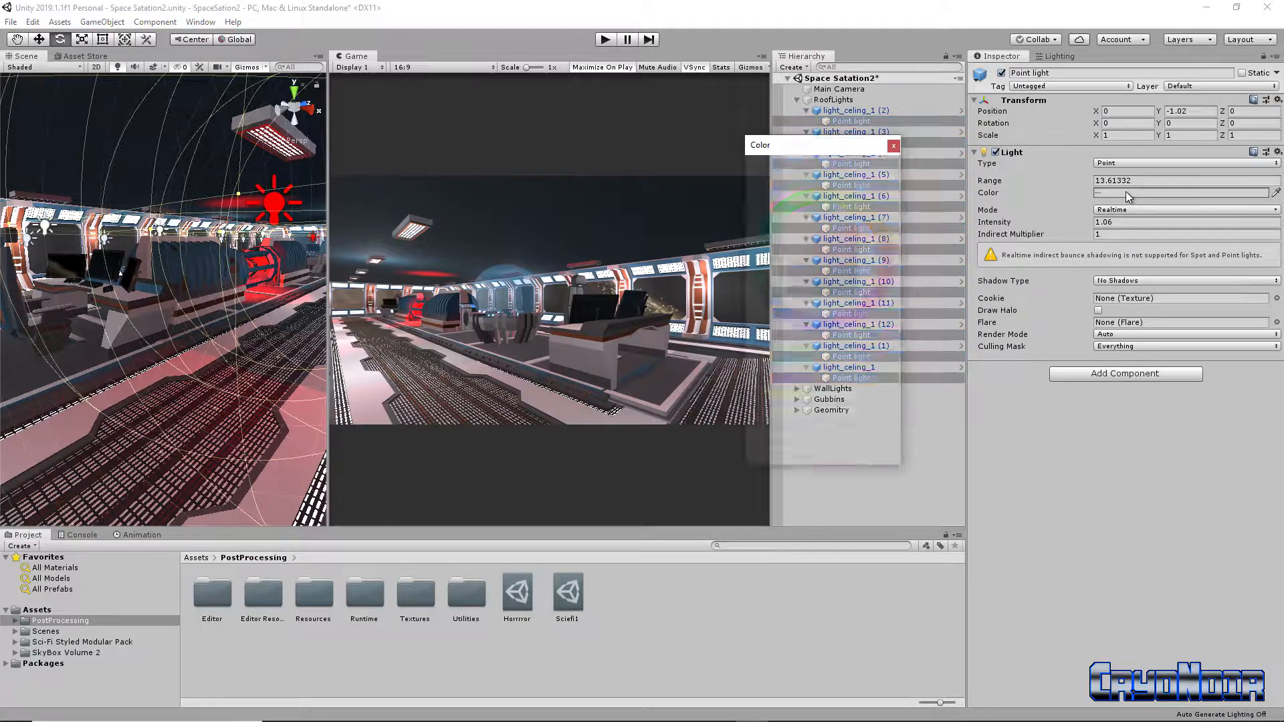
click(809, 236)
drag(809, 236, 872, 230)
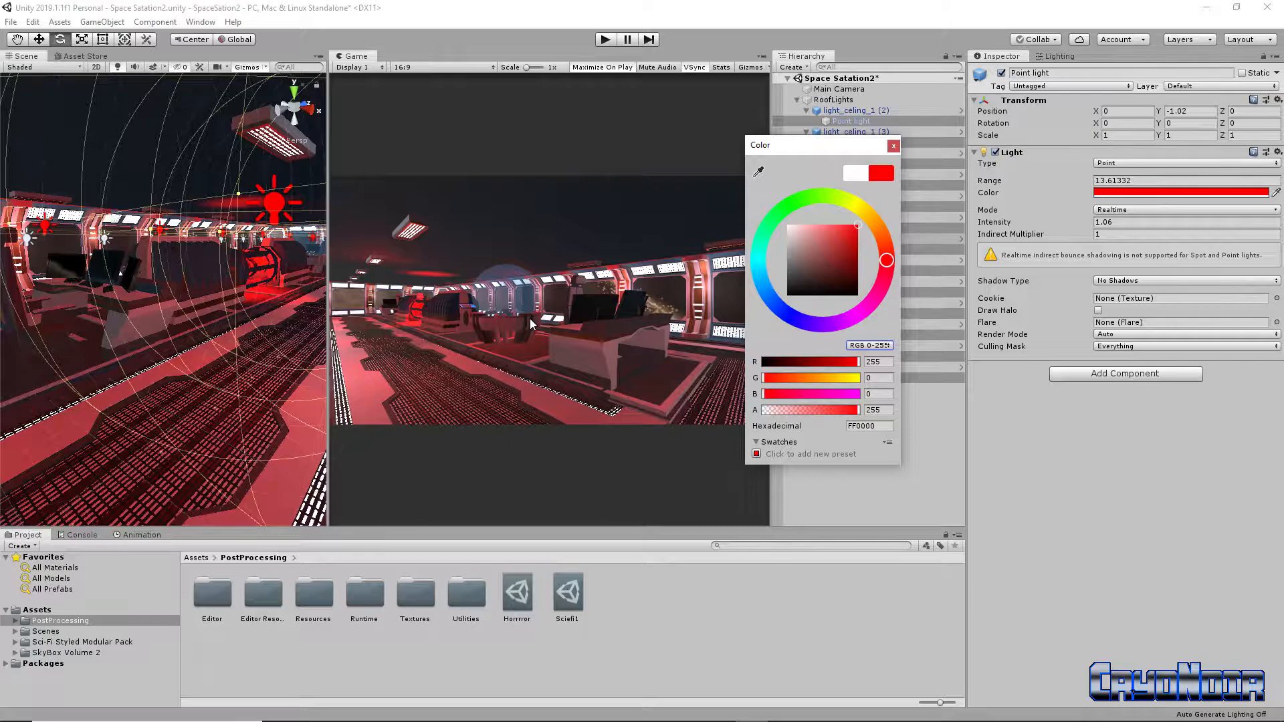
Step: Inspect the red-lit station interior in the Scene view and preview the scene briefly in Play mode
right_drag(231, 247, 100, 287)
right_drag(287, 220, 221, 214)
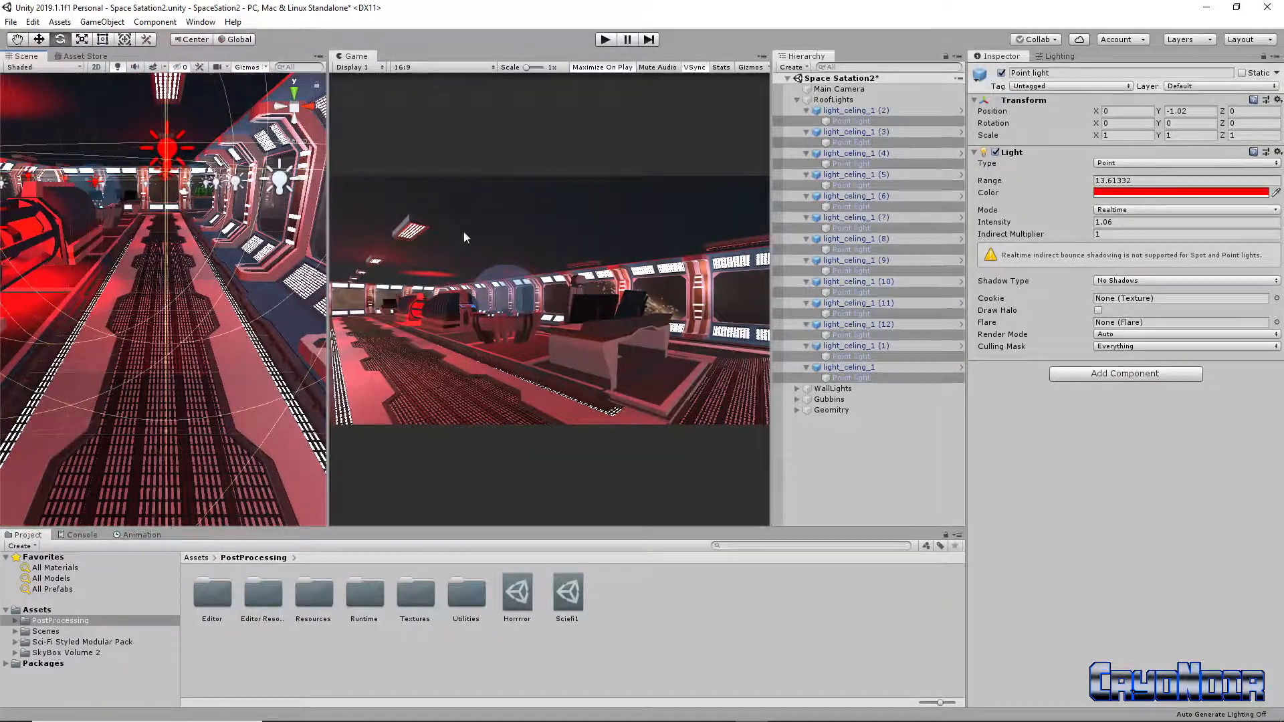
click(607, 40)
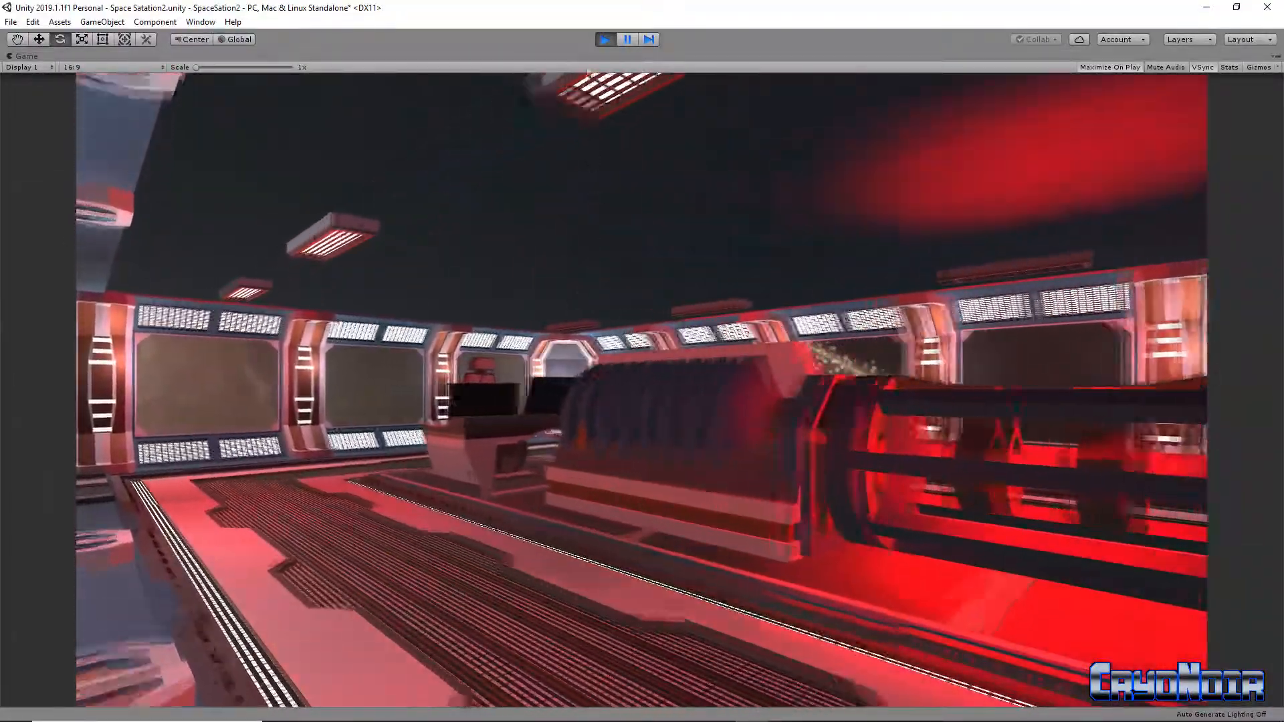
click(601, 38)
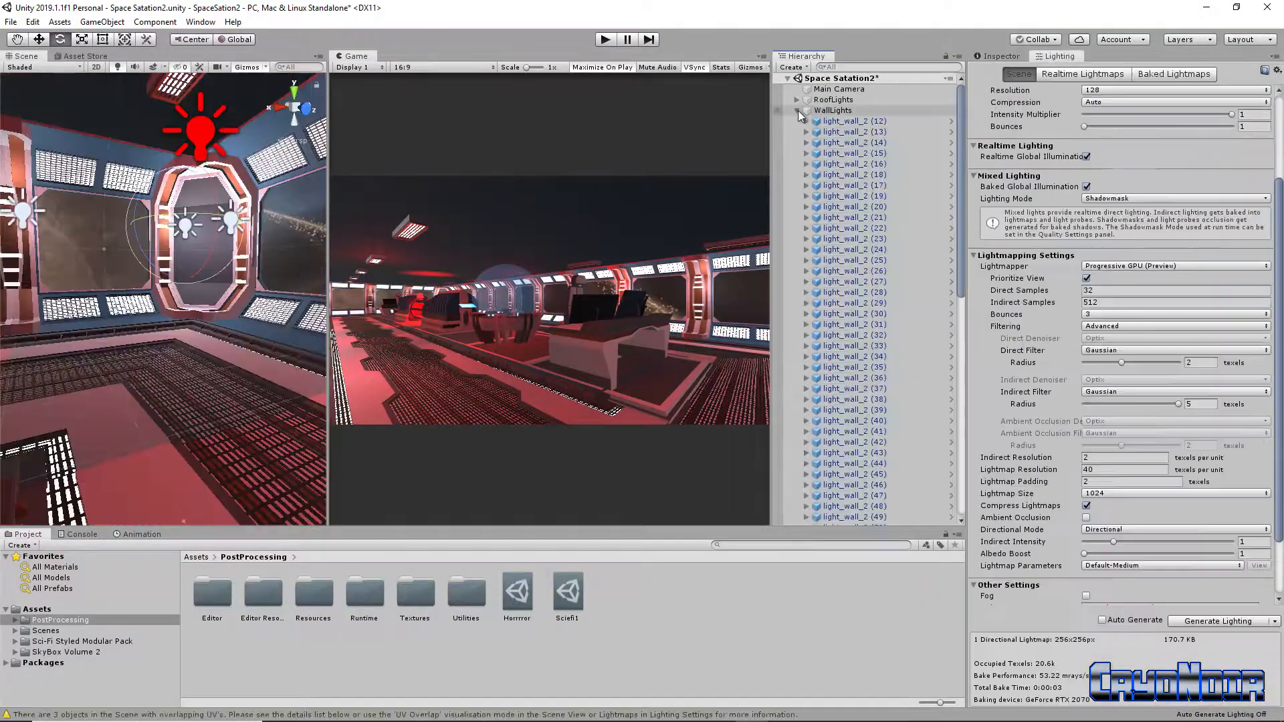
Step: Expand every light_wall_2 object under WallLights to expose its child Point light
click(807, 122)
click(812, 132)
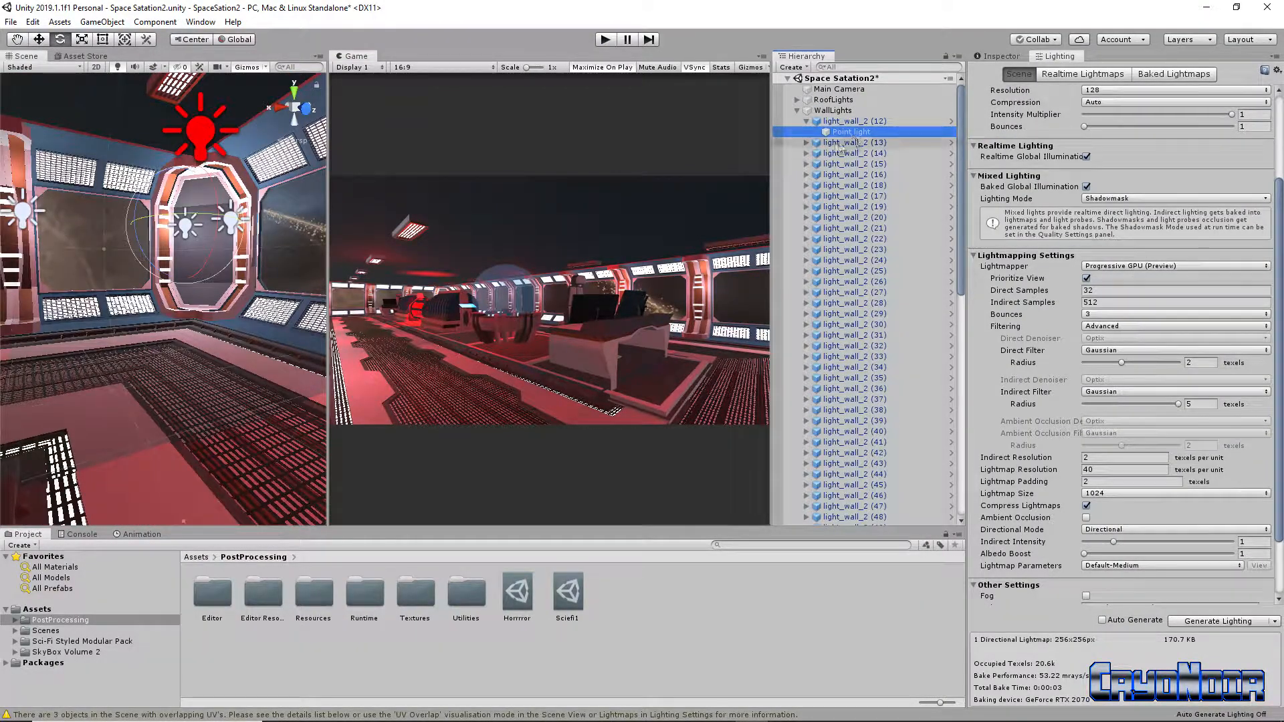
click(807, 143)
click(806, 186)
click(806, 207)
click(806, 228)
click(805, 250)
click(805, 271)
click(805, 294)
click(806, 314)
click(806, 335)
click(805, 357)
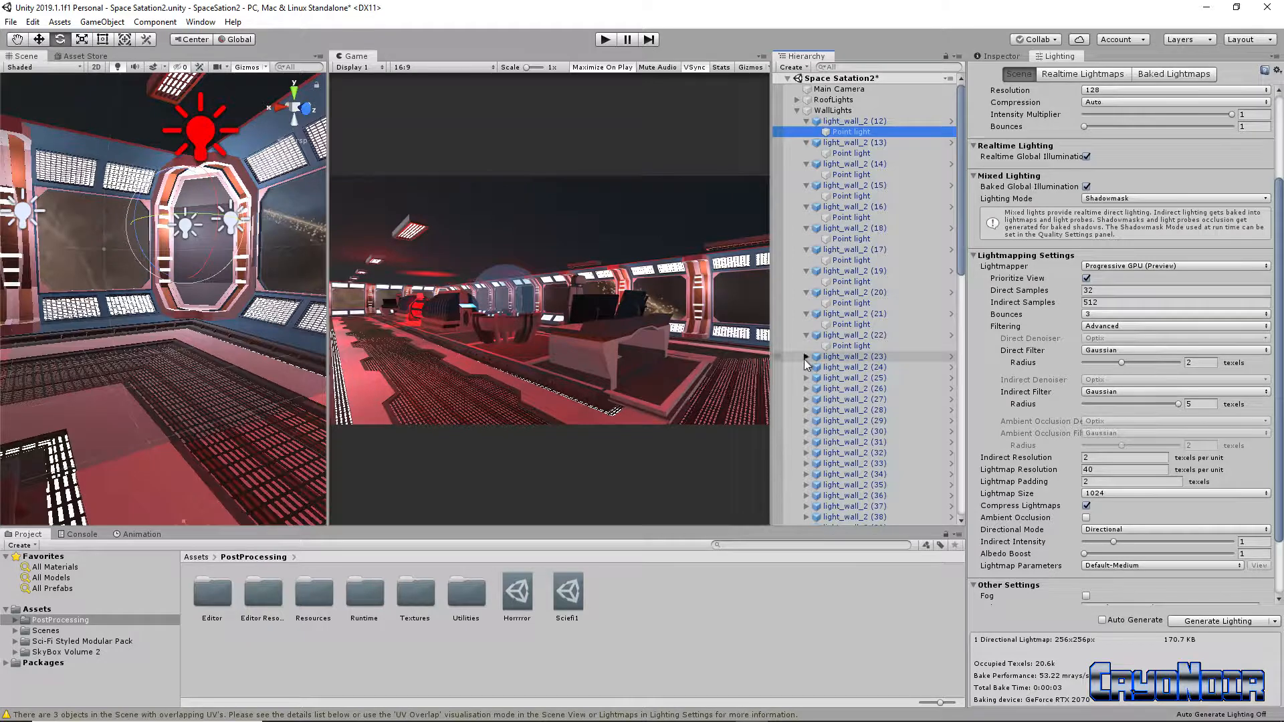
click(806, 378)
click(806, 399)
click(810, 399)
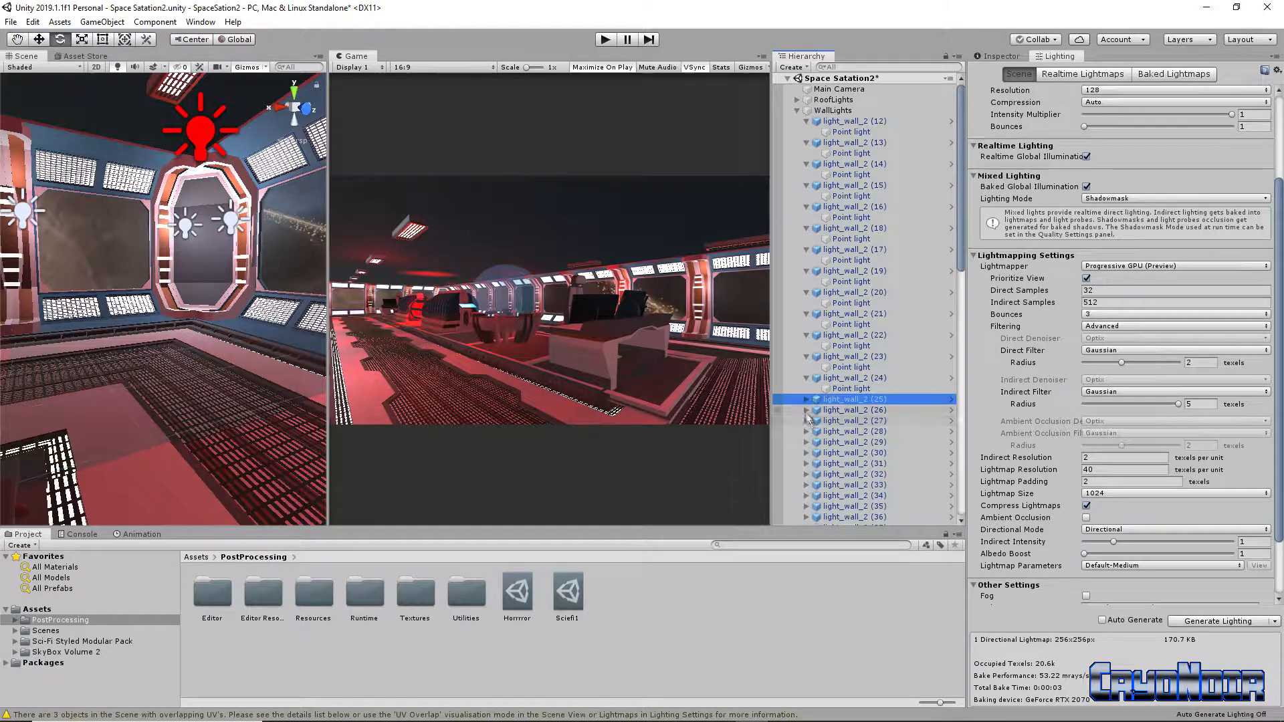
click(805, 421)
click(806, 442)
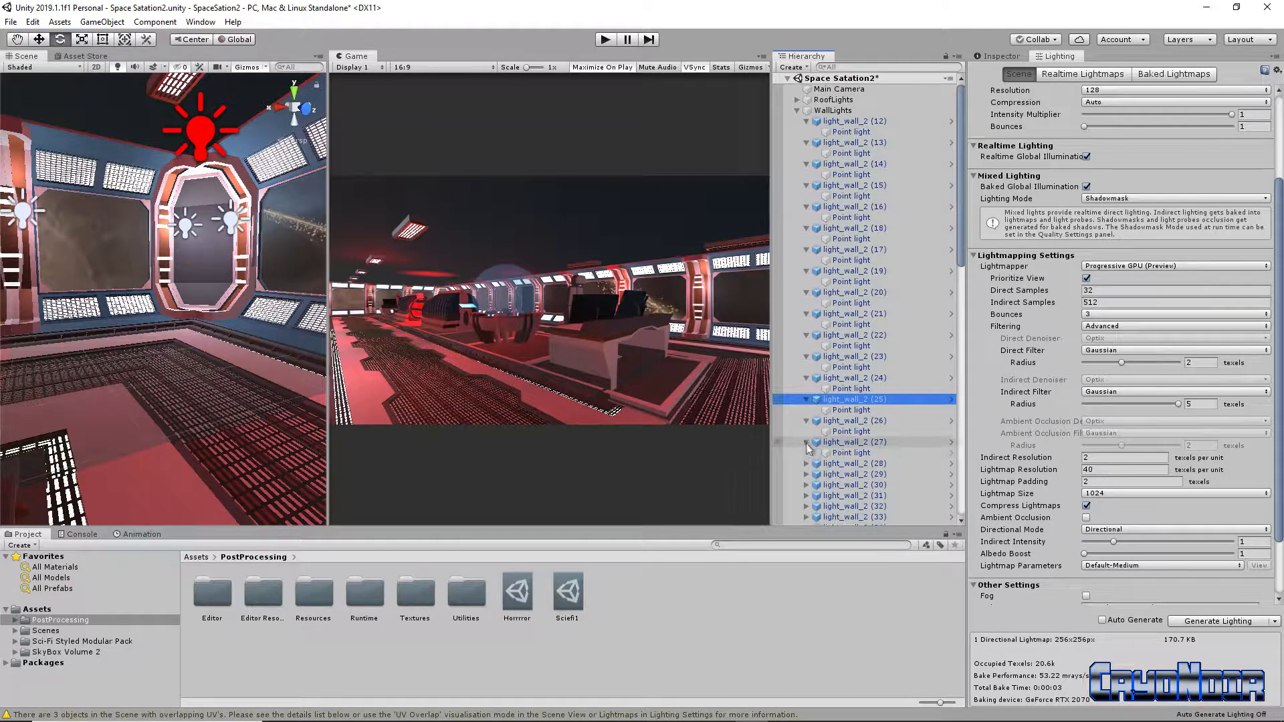
click(806, 464)
click(805, 484)
scroll(805, 434, down, 3)
click(806, 385)
click(805, 407)
click(806, 429)
click(806, 450)
click(805, 471)
scroll(807, 477, down, 4)
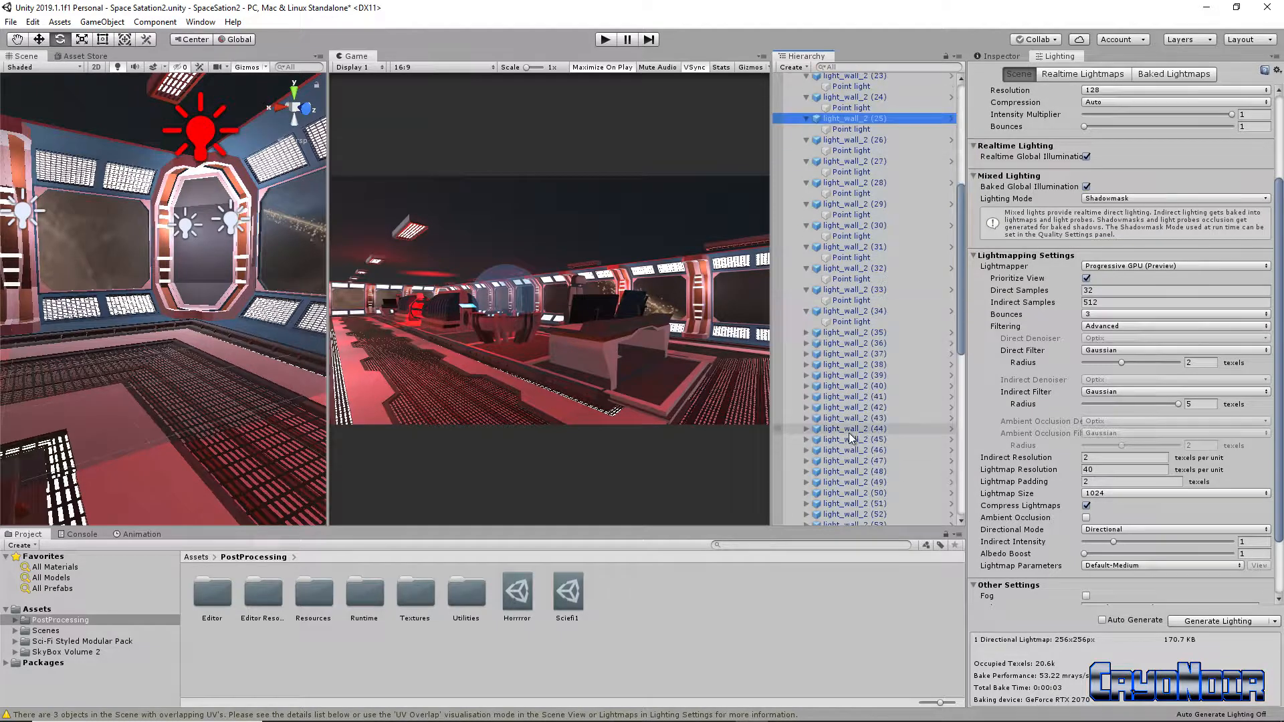
click(805, 333)
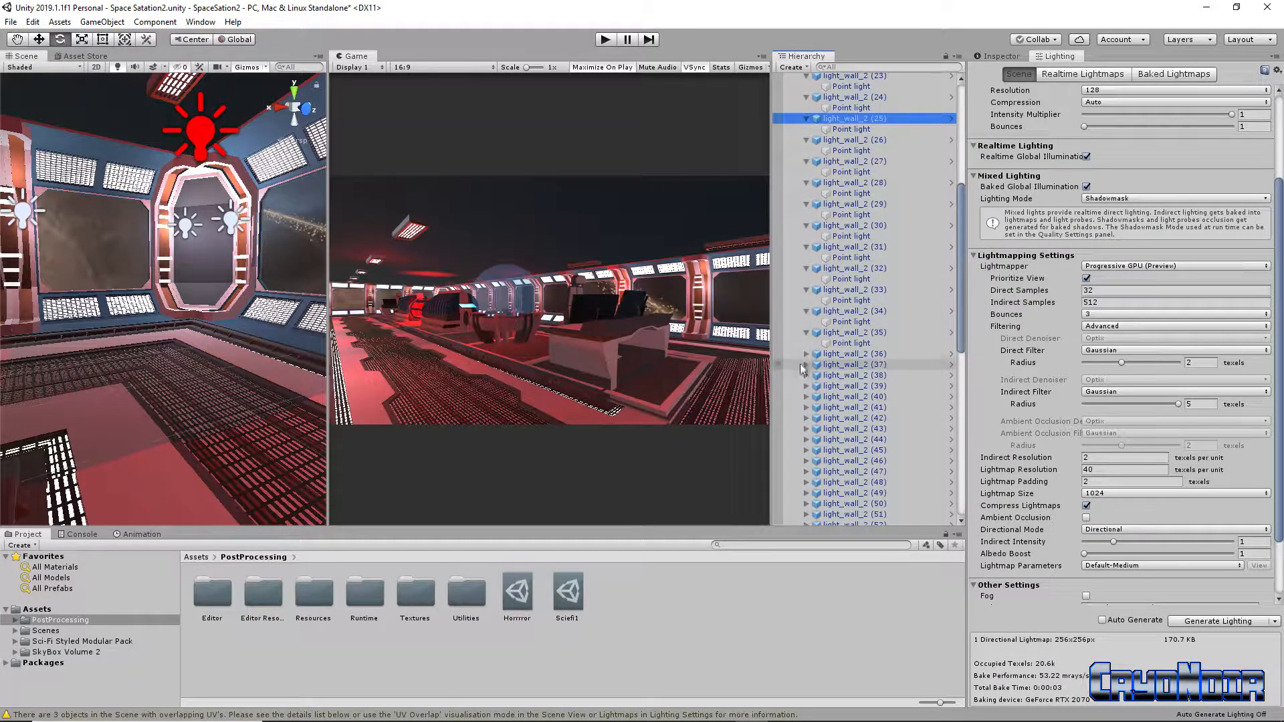
click(806, 354)
click(806, 396)
click(806, 418)
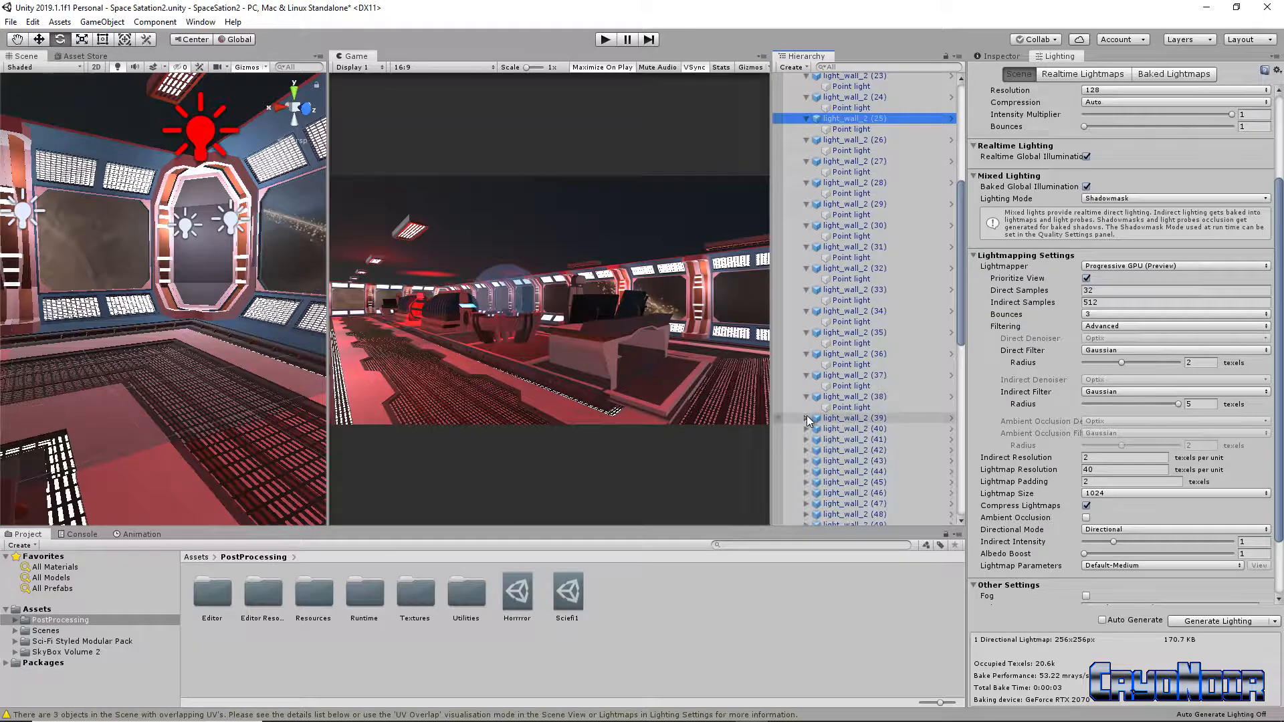
click(806, 439)
scroll(802, 444, down, 5)
click(806, 260)
click(803, 283)
click(806, 303)
click(806, 324)
click(806, 345)
click(806, 367)
click(806, 388)
click(806, 410)
click(805, 421)
click(806, 431)
click(805, 452)
click(806, 474)
scroll(807, 472, down, 5)
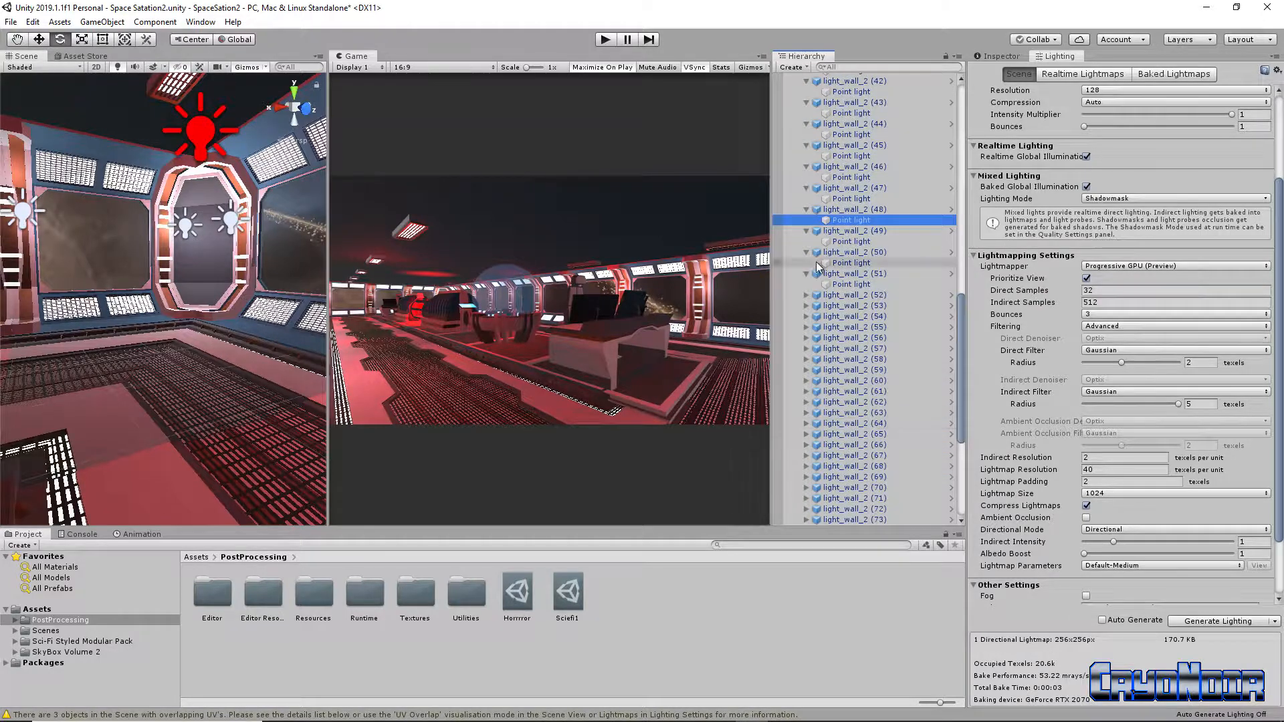
click(806, 295)
click(805, 316)
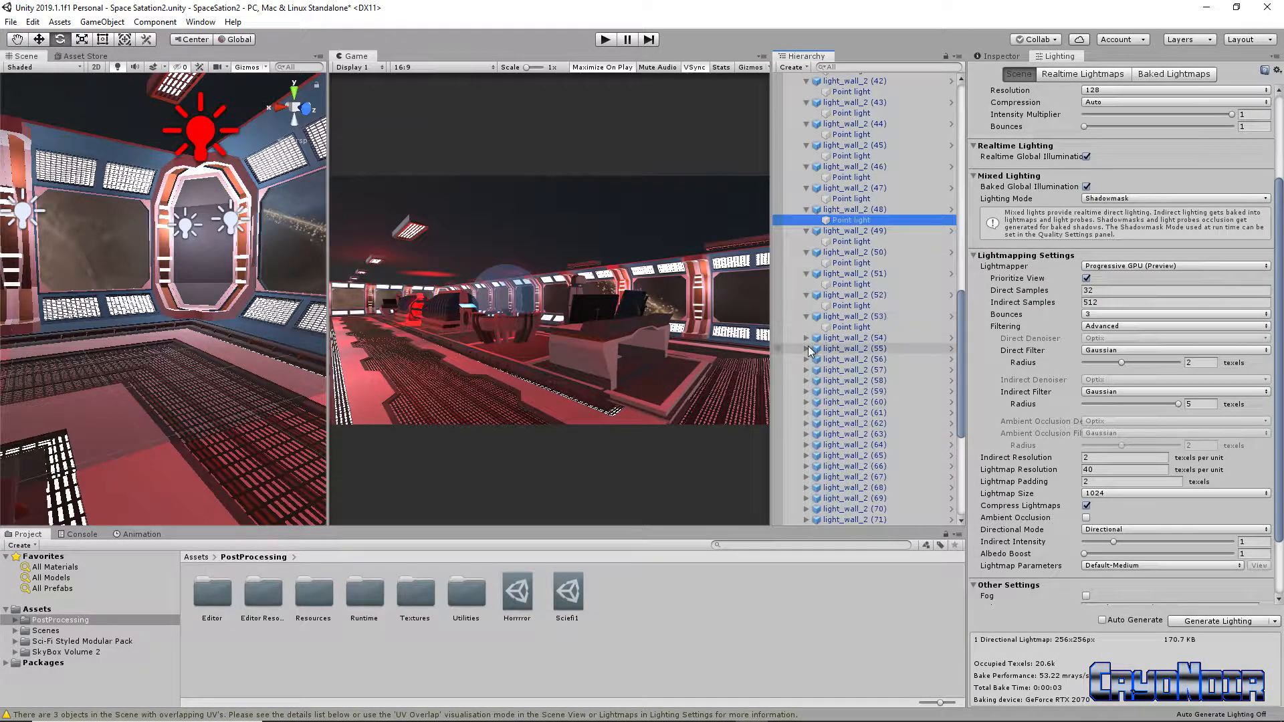
click(806, 339)
click(806, 380)
click(806, 401)
click(806, 423)
click(806, 445)
click(806, 466)
scroll(809, 461, down, 5)
click(806, 287)
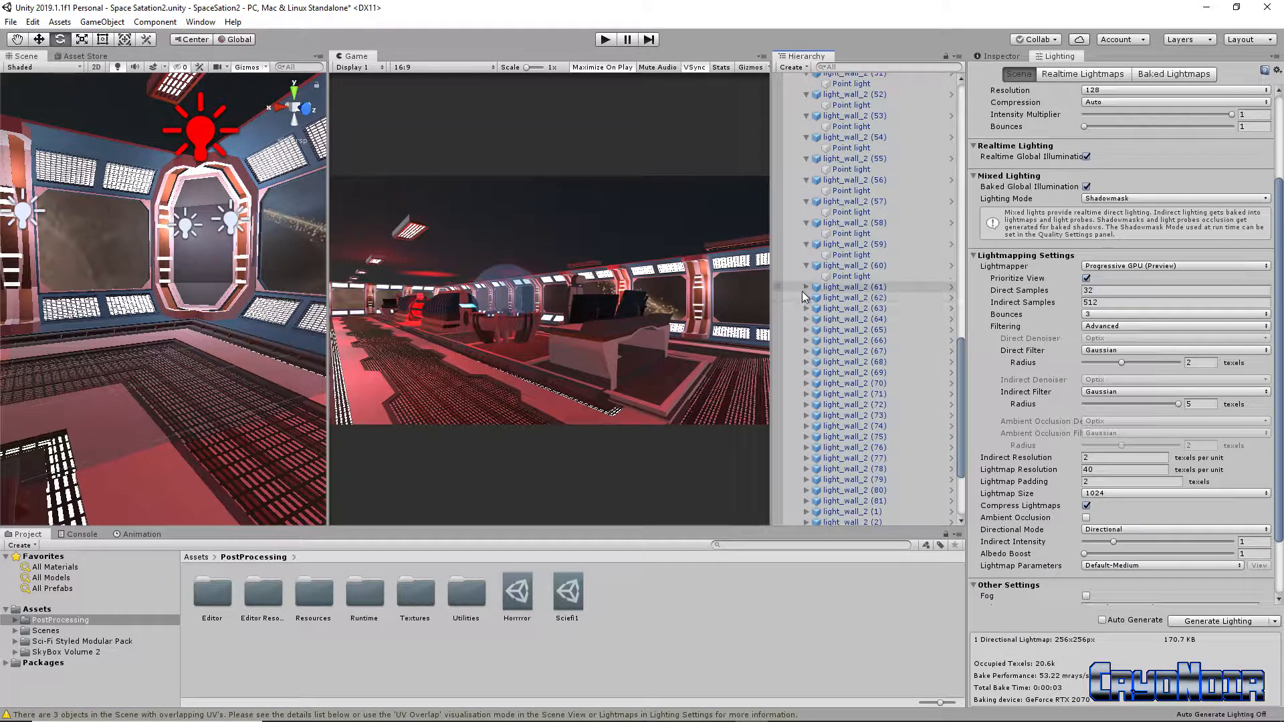
click(806, 309)
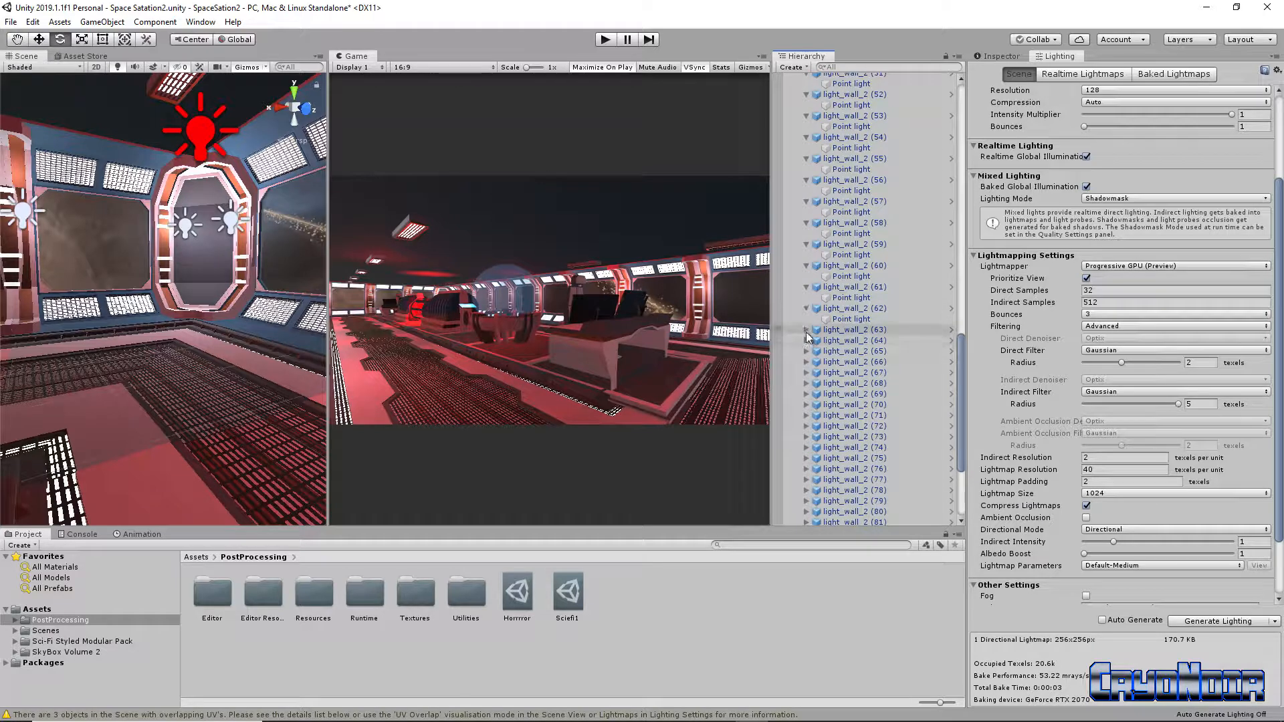
click(806, 351)
click(806, 373)
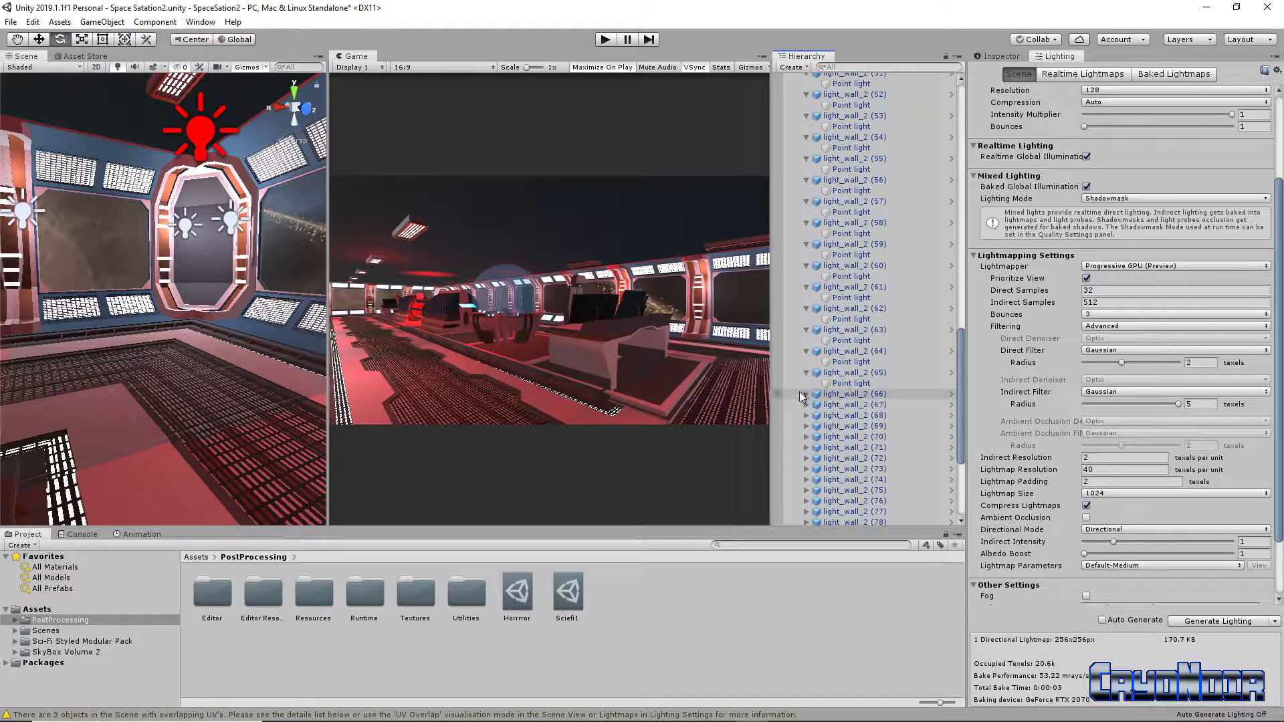
click(809, 395)
click(806, 393)
click(806, 415)
click(806, 448)
click(807, 437)
scroll(806, 441, down, 5)
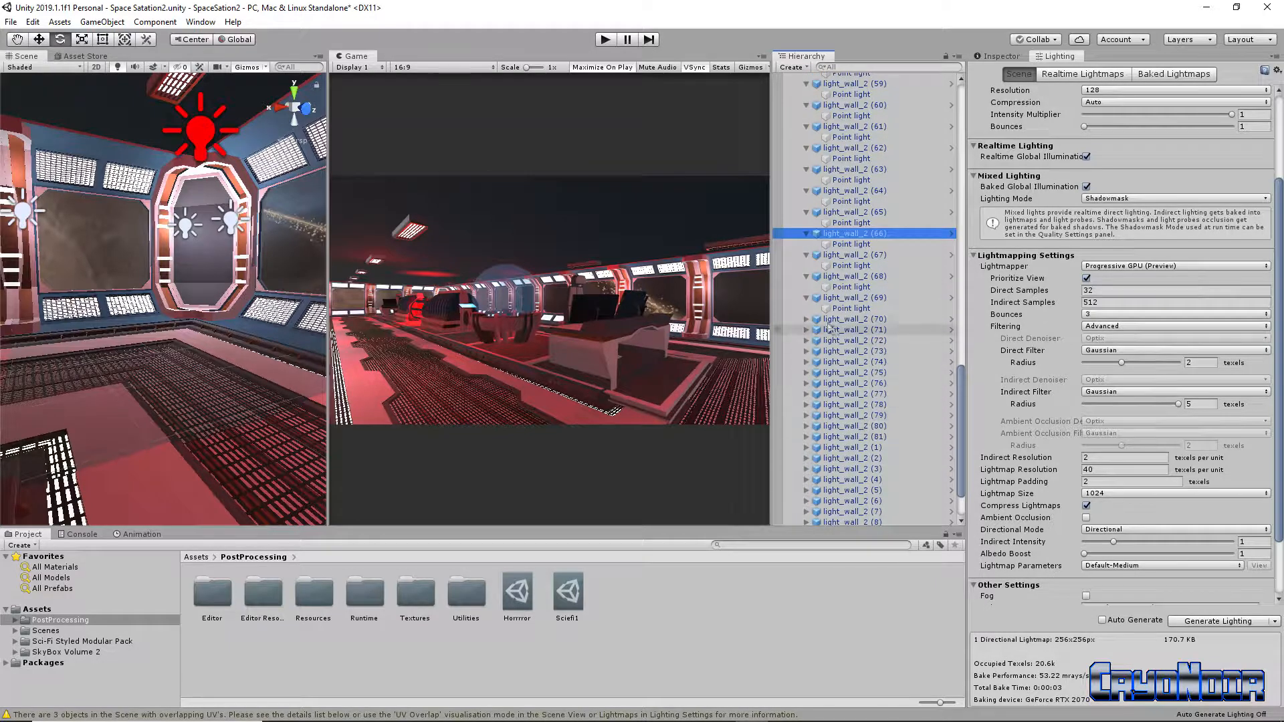
click(806, 319)
click(807, 340)
click(806, 362)
click(806, 383)
click(820, 407)
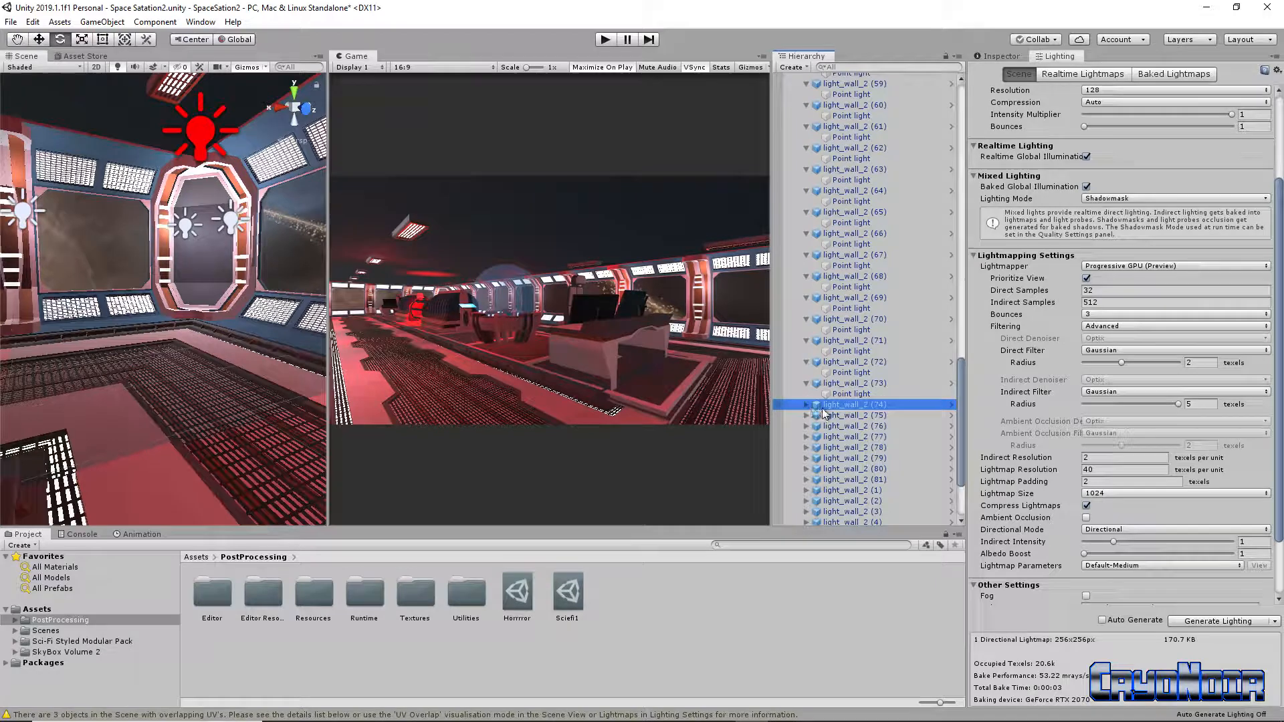
click(806, 405)
scroll(807, 406, down, 3)
click(807, 307)
click(807, 329)
click(806, 350)
click(806, 372)
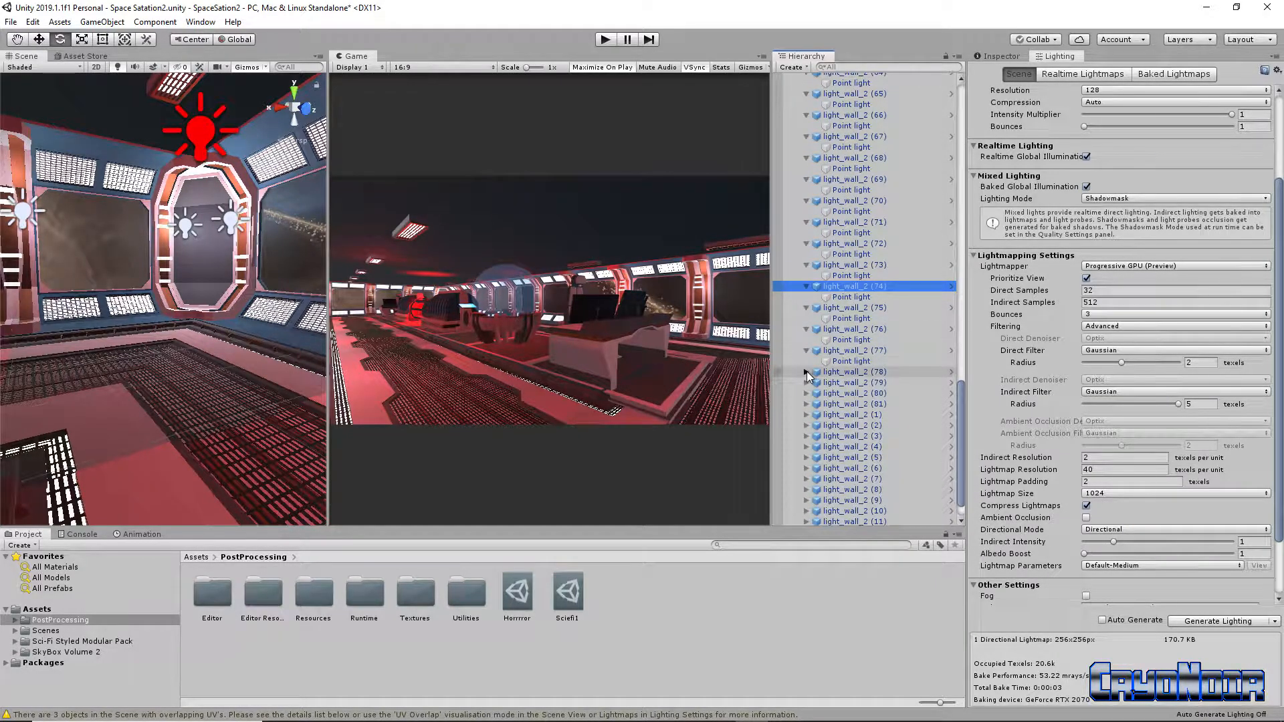
click(806, 393)
click(806, 415)
click(806, 447)
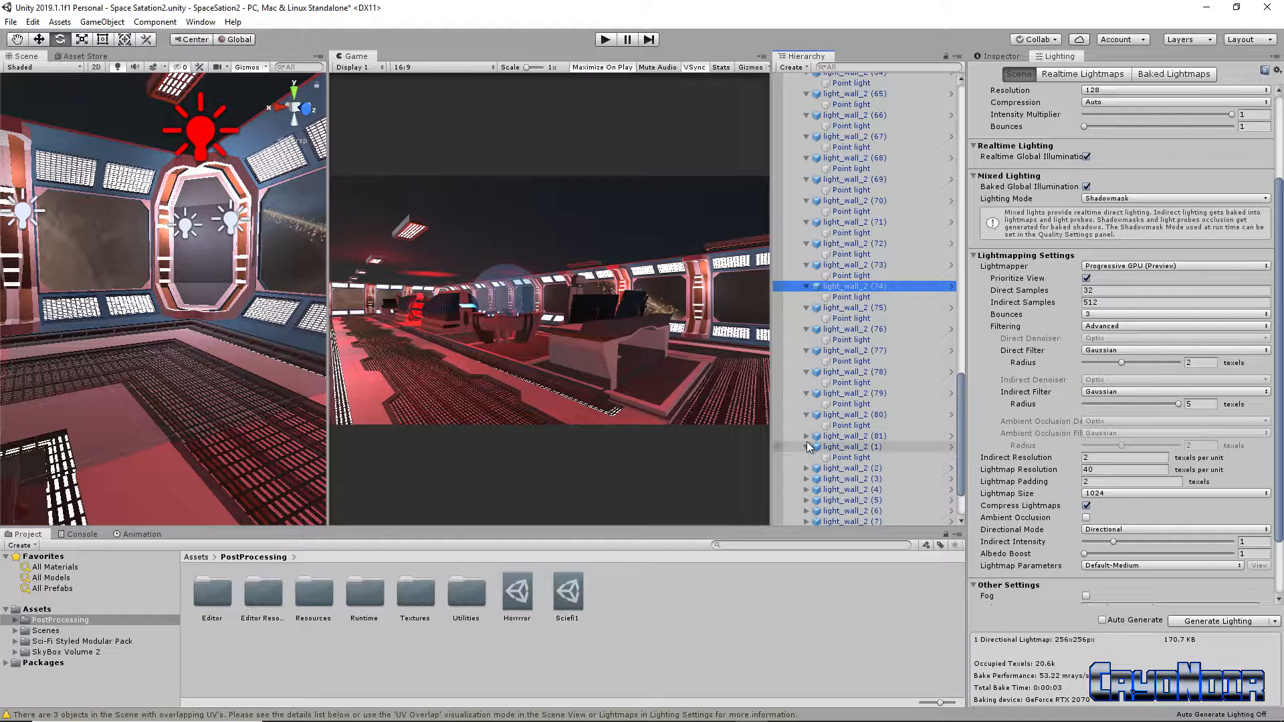
click(806, 436)
scroll(806, 439, down, 1)
click(806, 393)
click(806, 415)
click(806, 436)
click(806, 457)
scroll(816, 448, down, 1)
click(806, 436)
click(807, 457)
click(807, 479)
scroll(884, 458, down, 1)
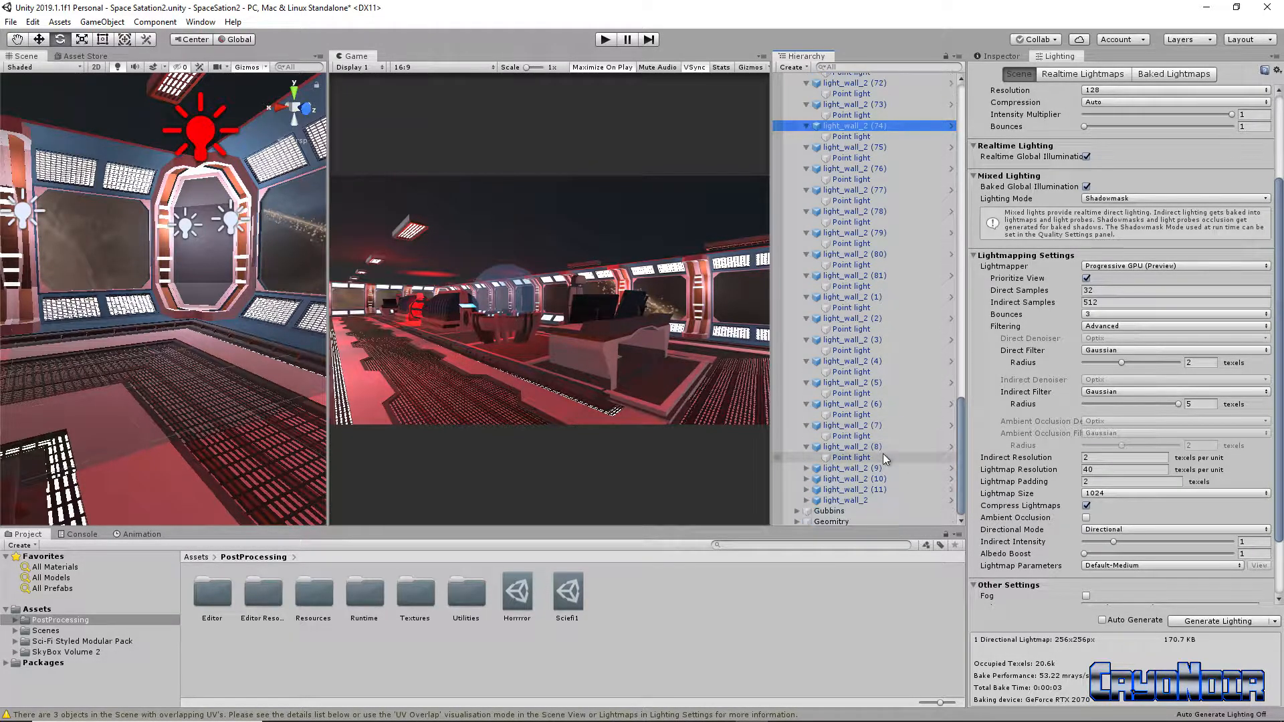
click(806, 468)
scroll(862, 468, down, 1)
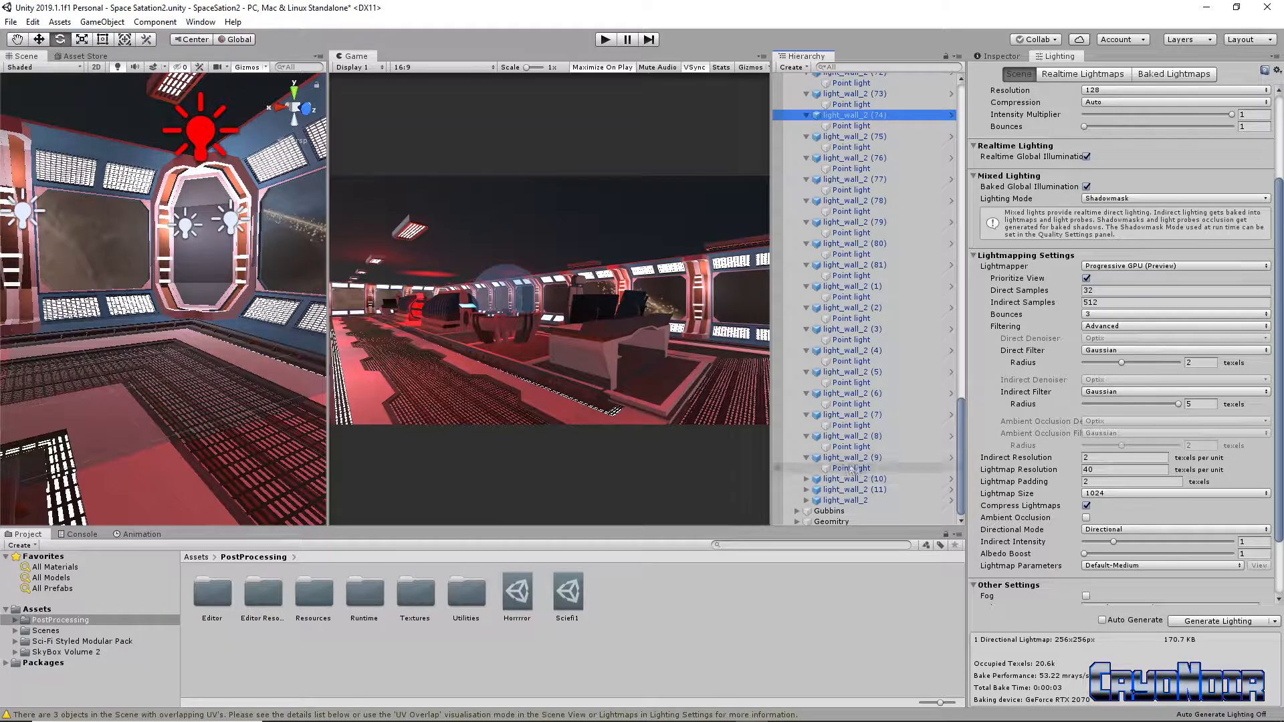
click(805, 480)
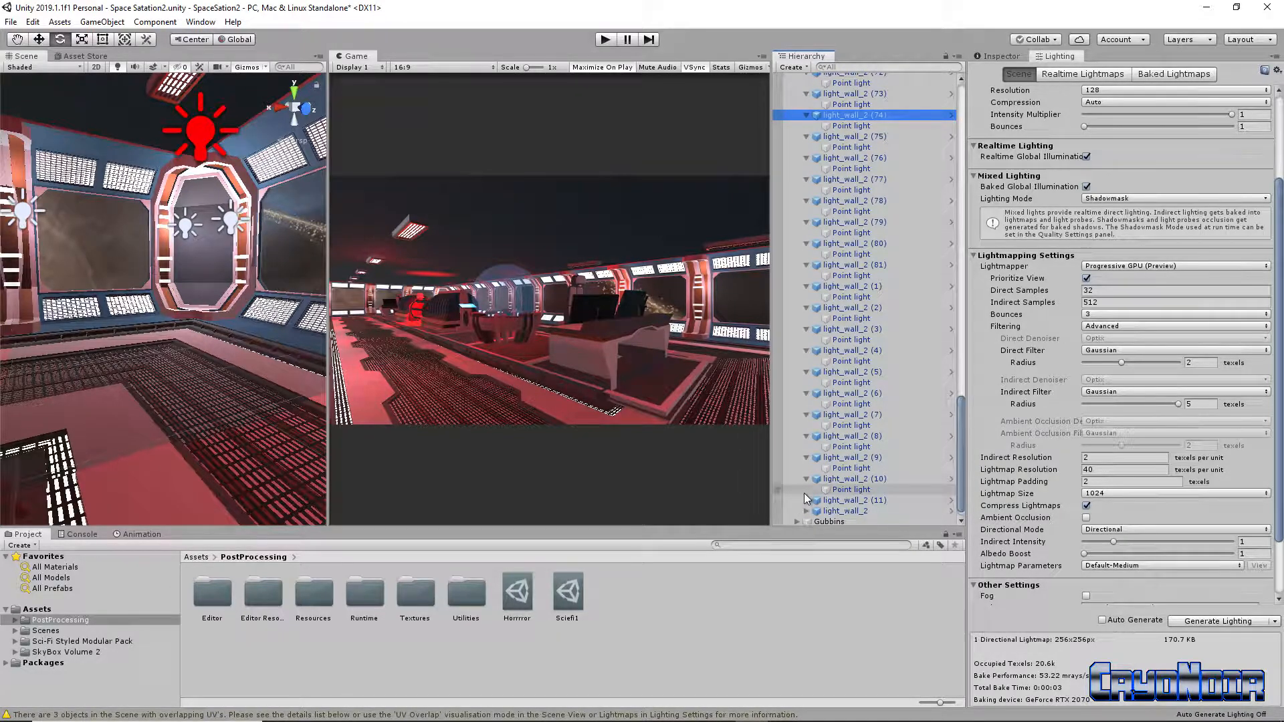
click(862, 489)
click(807, 501)
scroll(810, 501, down, 1)
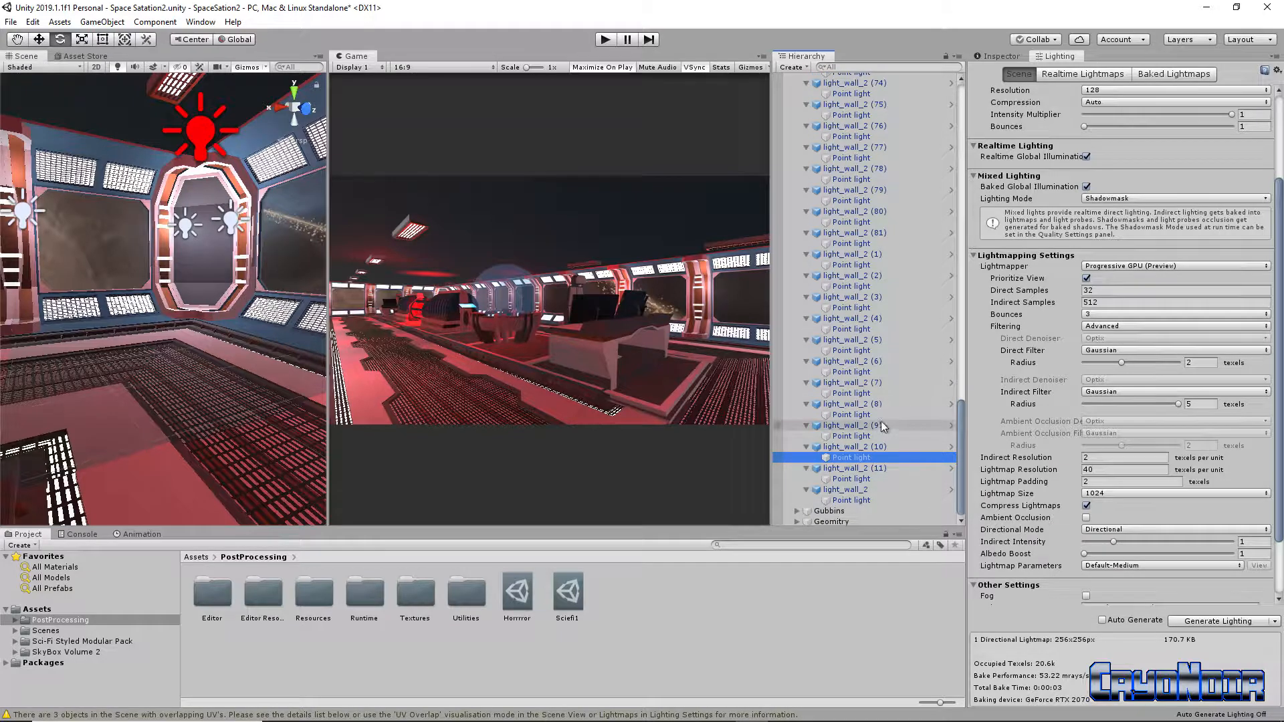
Step: Select the child Point light of every light_wall_2 object under WallLights
scroll(862, 512, down, 1)
click(860, 500)
ctrl+click(859, 479)
ctrl+click(856, 457)
ctrl+click(853, 436)
ctrl+click(852, 415)
ctrl+click(852, 393)
ctrl+click(850, 372)
ctrl+click(849, 350)
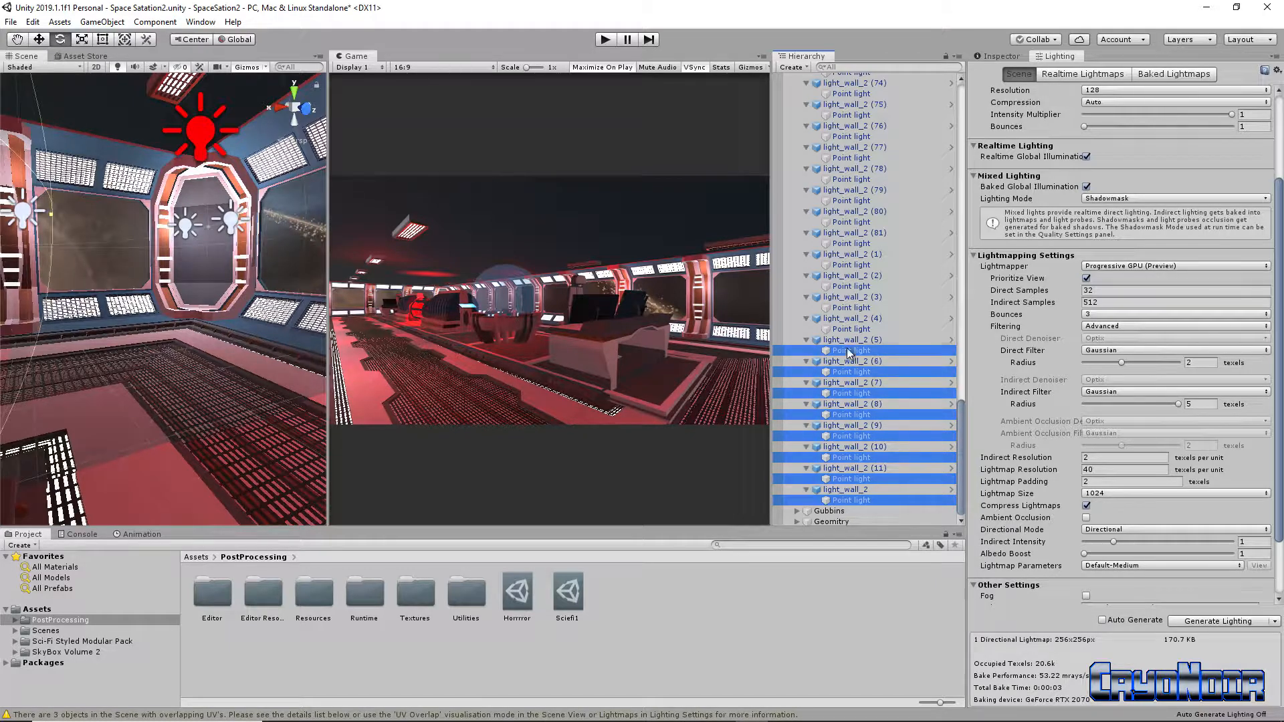
ctrl+click(850, 328)
ctrl+click(852, 307)
ctrl+click(854, 287)
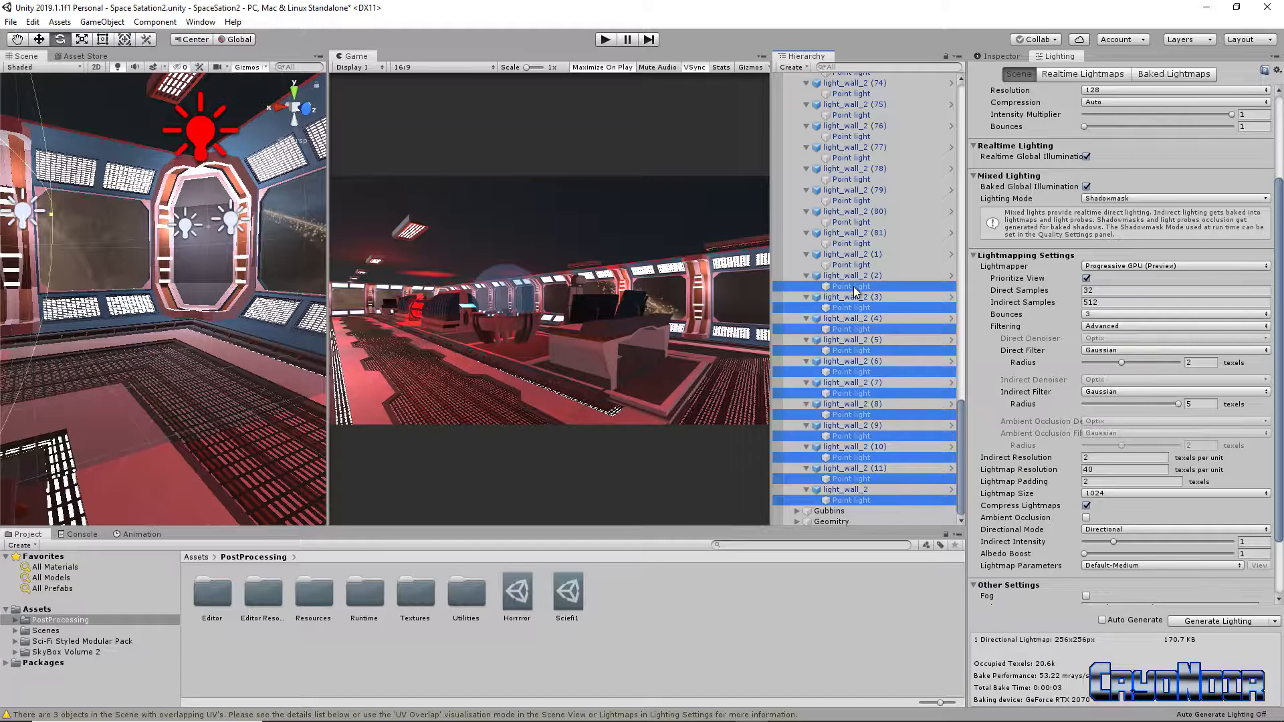
ctrl+click(863, 258)
ctrl+click(861, 266)
ctrl+click(861, 255)
ctrl+click(858, 243)
ctrl+click(855, 222)
ctrl+click(853, 201)
ctrl+click(841, 179)
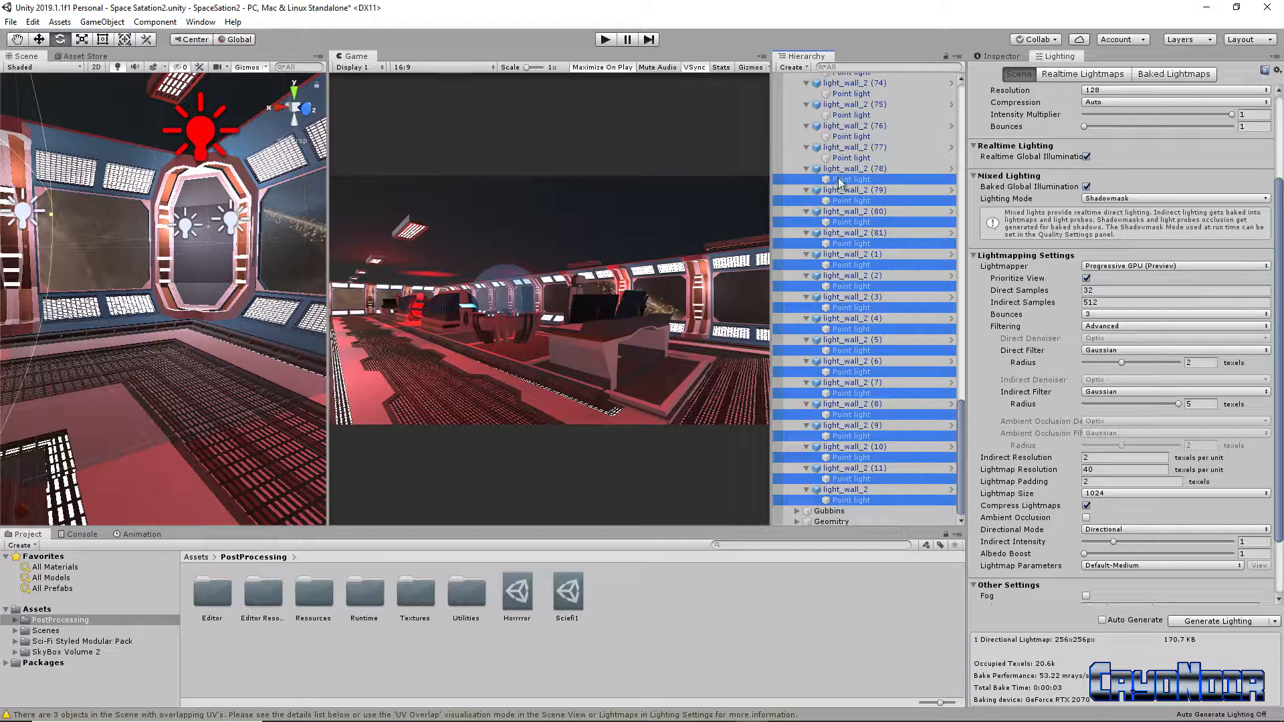
ctrl+click(845, 158)
ctrl+click(847, 137)
ctrl+click(849, 115)
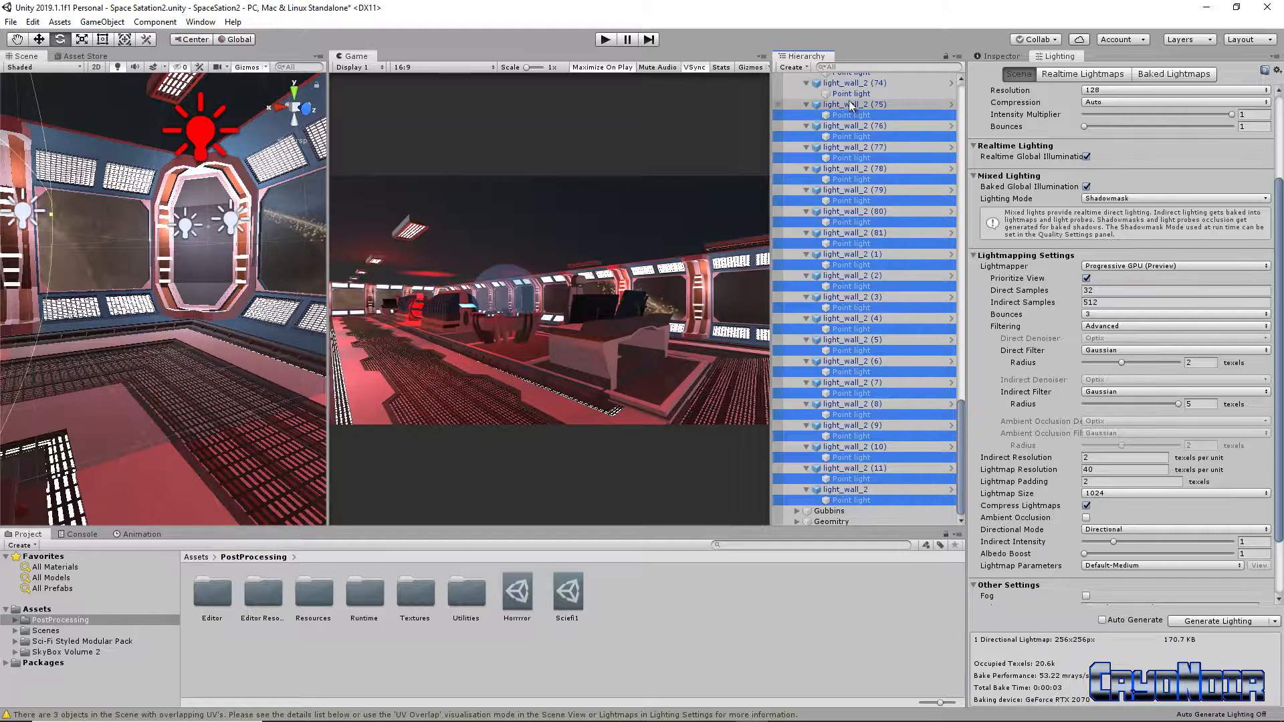
ctrl+click(851, 95)
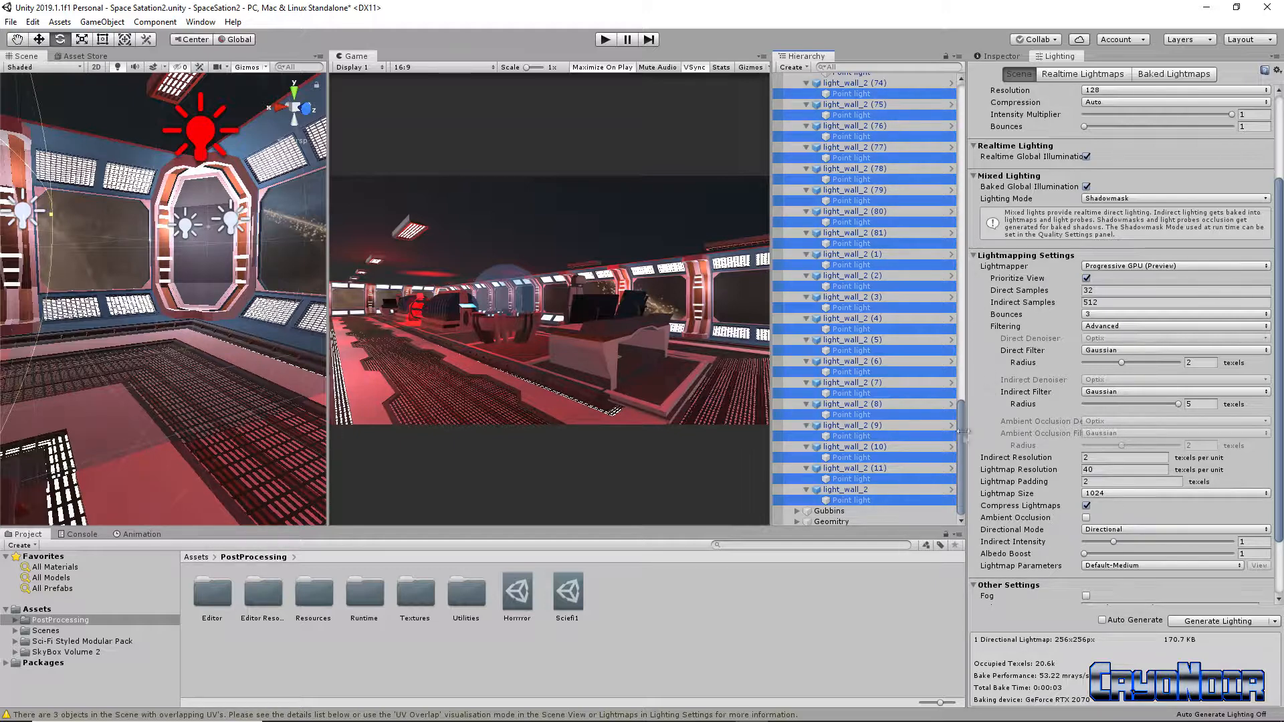
drag(963, 434, 971, 359)
ctrl+click(866, 432)
ctrl+click(865, 411)
ctrl+click(864, 389)
ctrl+click(864, 368)
ctrl+click(858, 347)
ctrl+click(856, 325)
ctrl+click(856, 303)
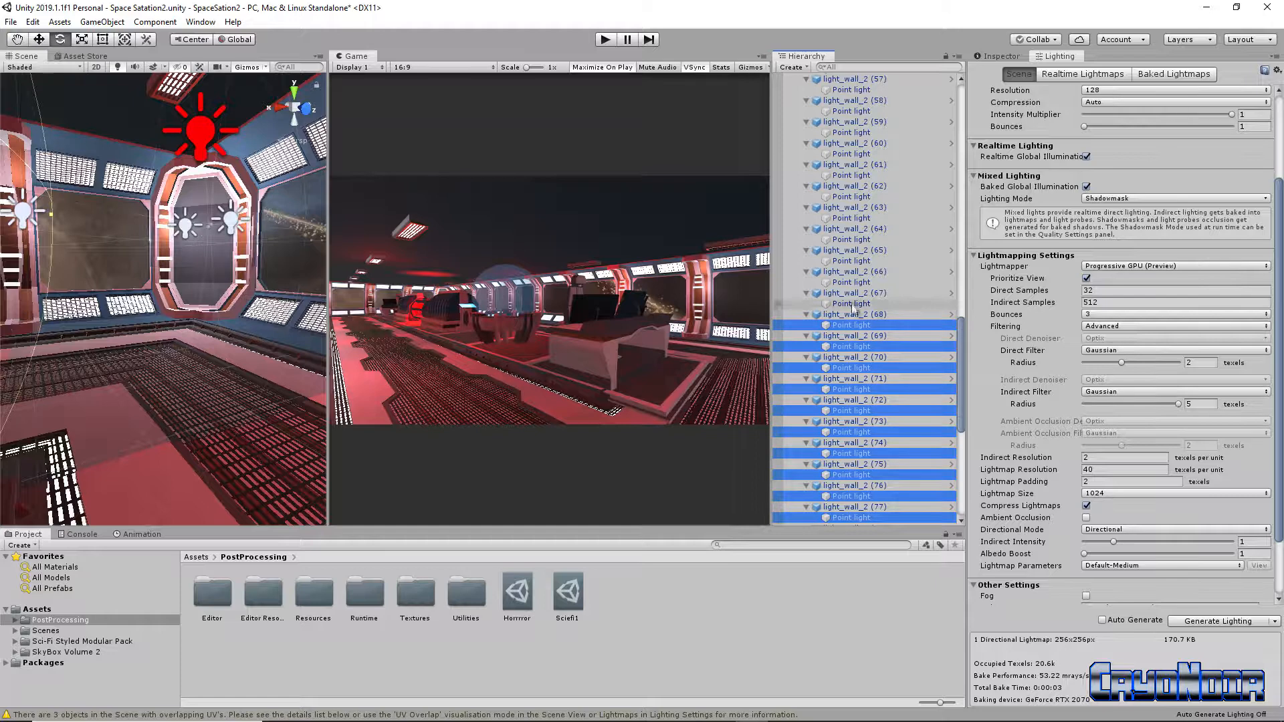
ctrl+click(855, 282)
ctrl+click(856, 260)
ctrl+click(852, 240)
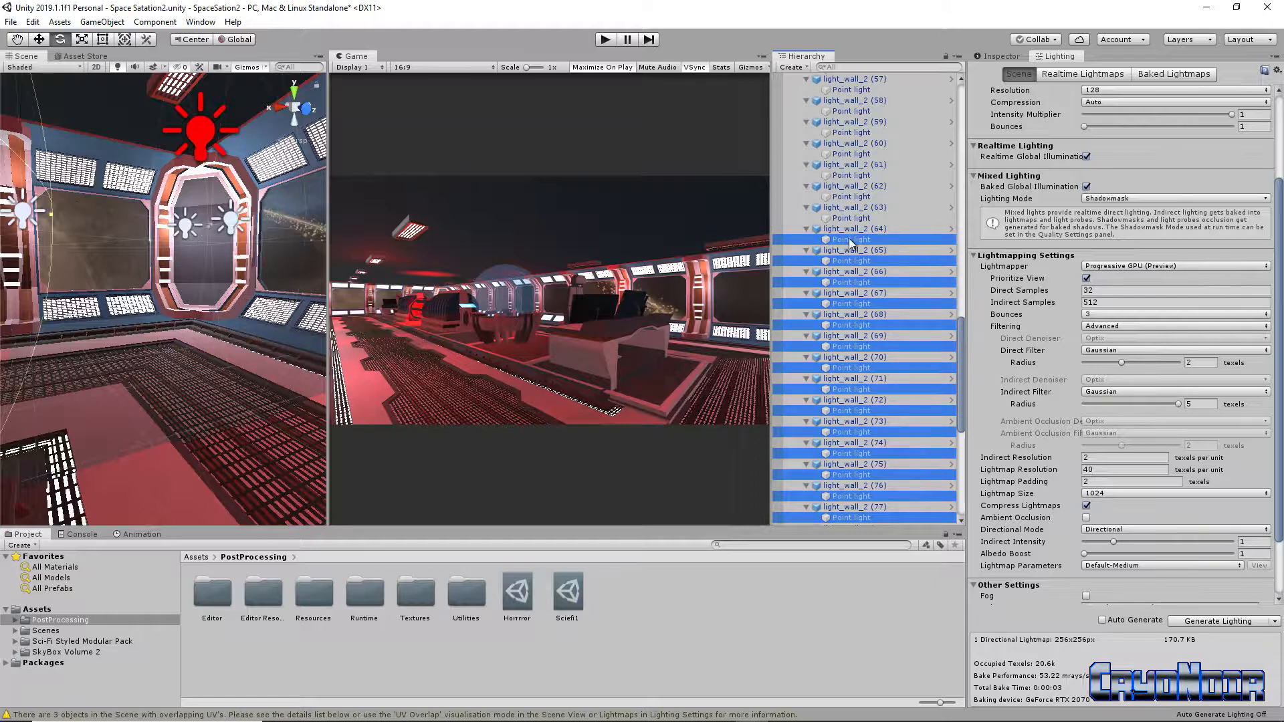
ctrl+click(850, 218)
ctrl+click(847, 197)
ctrl+click(849, 176)
ctrl+click(849, 154)
ctrl+click(851, 132)
ctrl+click(851, 111)
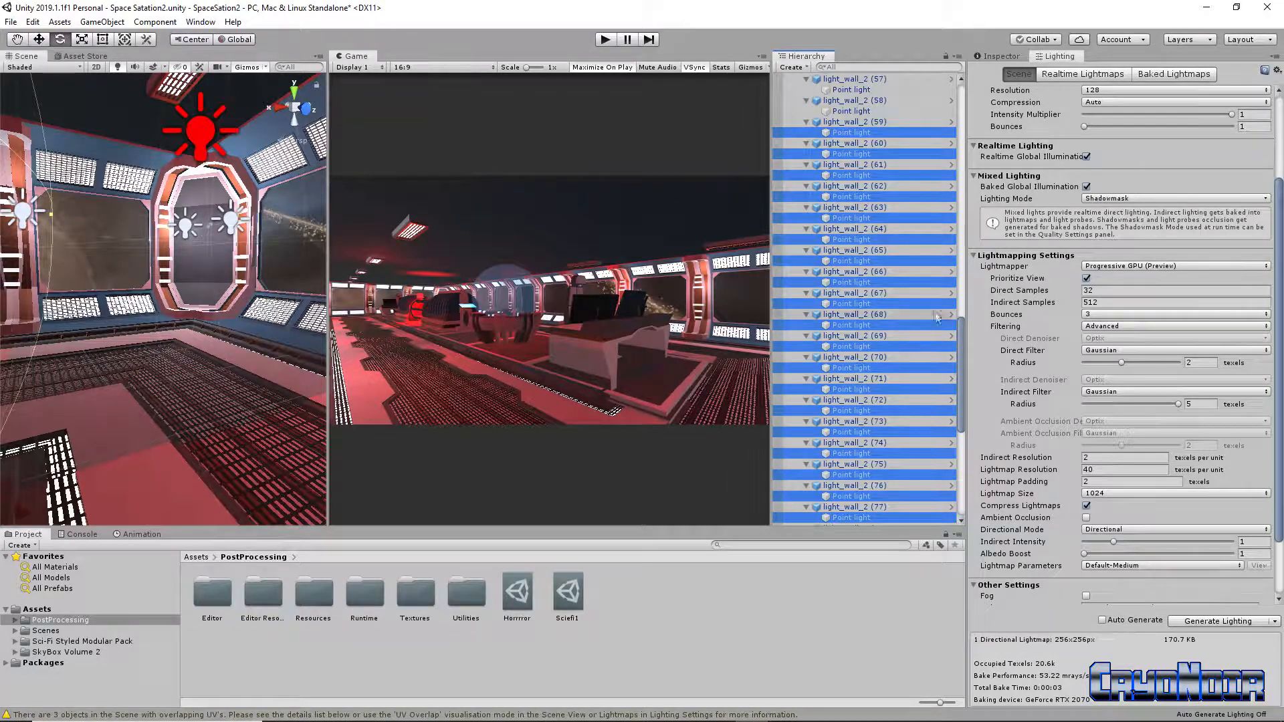
scroll(852, 114, up, 6)
ctrl+click(874, 324)
ctrl+click(873, 303)
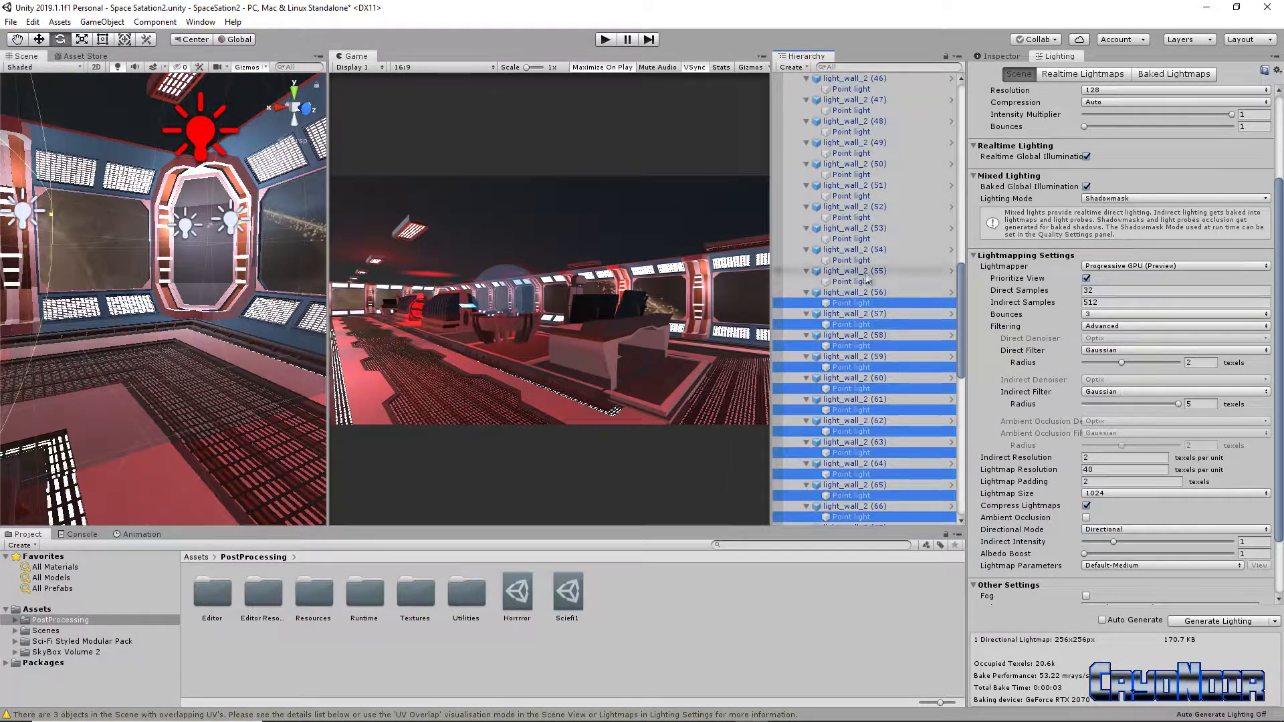
ctrl+click(872, 282)
ctrl+click(871, 260)
ctrl+click(870, 239)
ctrl+click(869, 217)
ctrl+click(868, 174)
ctrl+click(867, 132)
ctrl+click(864, 110)
ctrl+click(863, 89)
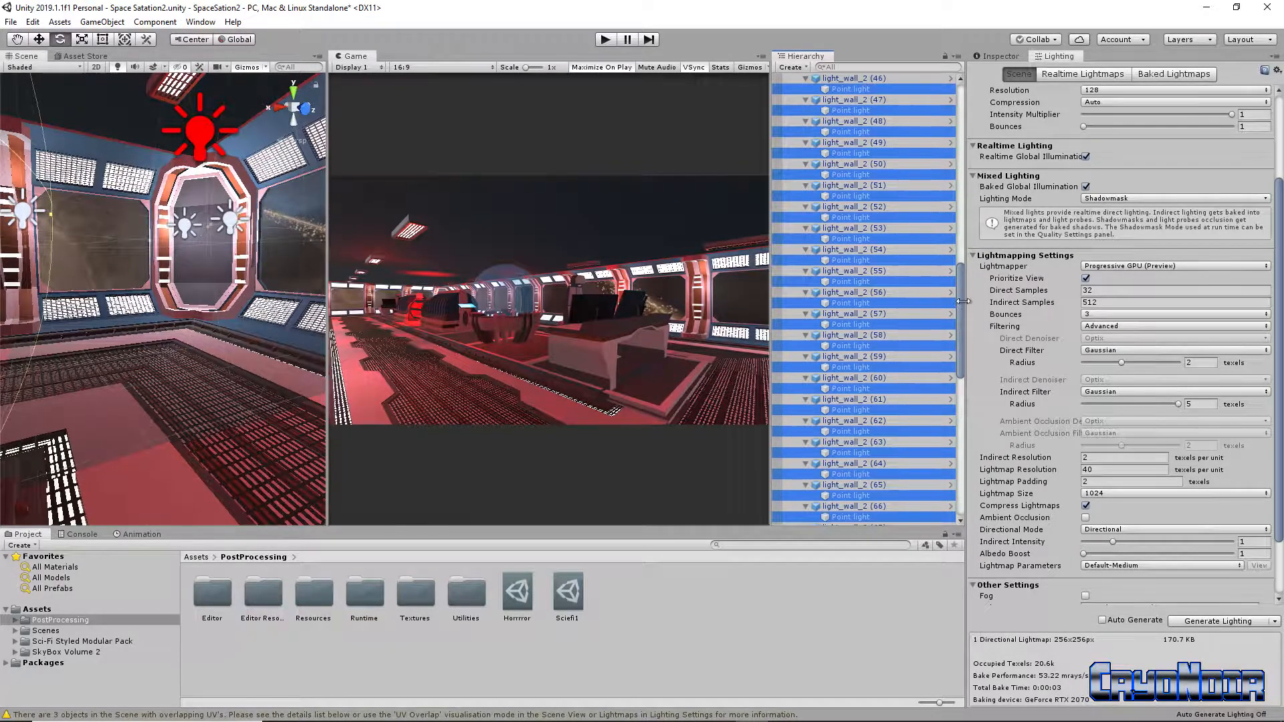
scroll(861, 94, up, 9)
ctrl+click(856, 436)
ctrl+click(854, 415)
ctrl+click(853, 393)
ctrl+click(853, 372)
ctrl+click(851, 350)
ctrl+click(850, 329)
ctrl+click(849, 287)
ctrl+click(848, 244)
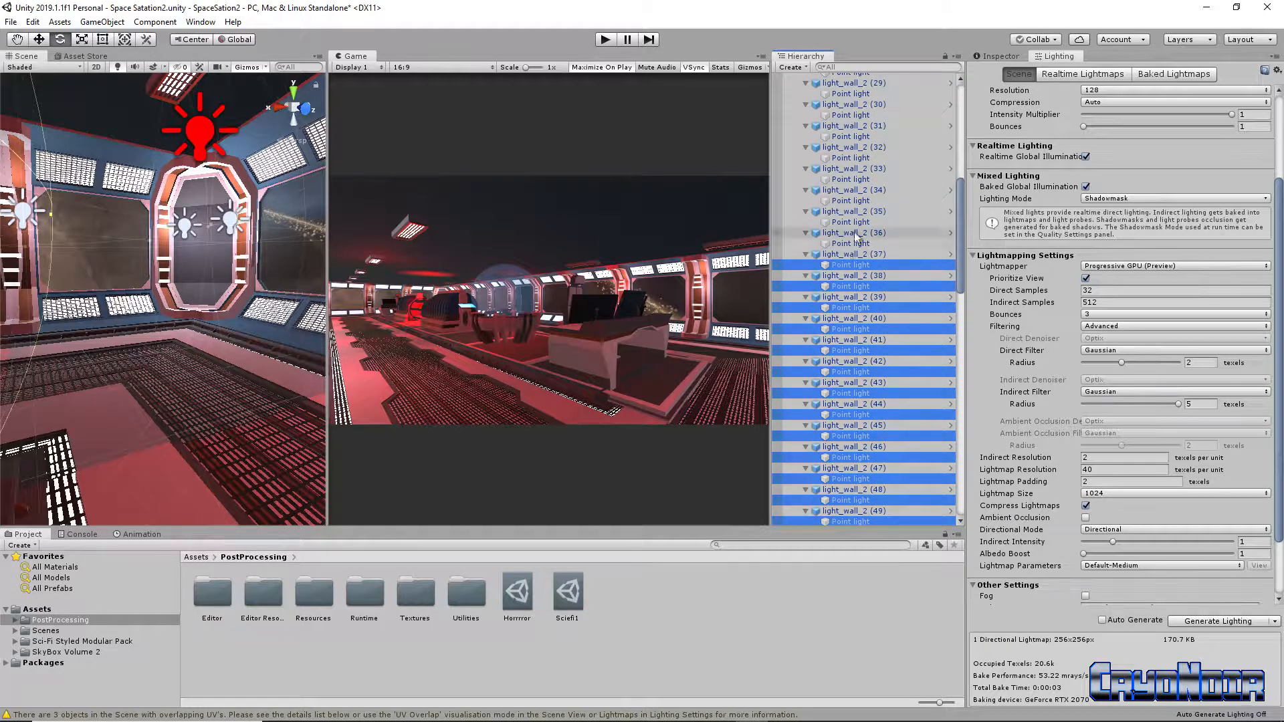
ctrl+click(848, 200)
ctrl+click(848, 179)
ctrl+click(847, 158)
ctrl+click(847, 137)
ctrl+click(846, 115)
drag(961, 251, 960, 167)
ctrl+click(852, 445)
ctrl+click(852, 423)
ctrl+click(851, 402)
ctrl+click(851, 381)
ctrl+click(851, 359)
ctrl+click(850, 337)
ctrl+click(849, 295)
ctrl+click(849, 274)
ctrl+click(848, 230)
ctrl+click(848, 209)
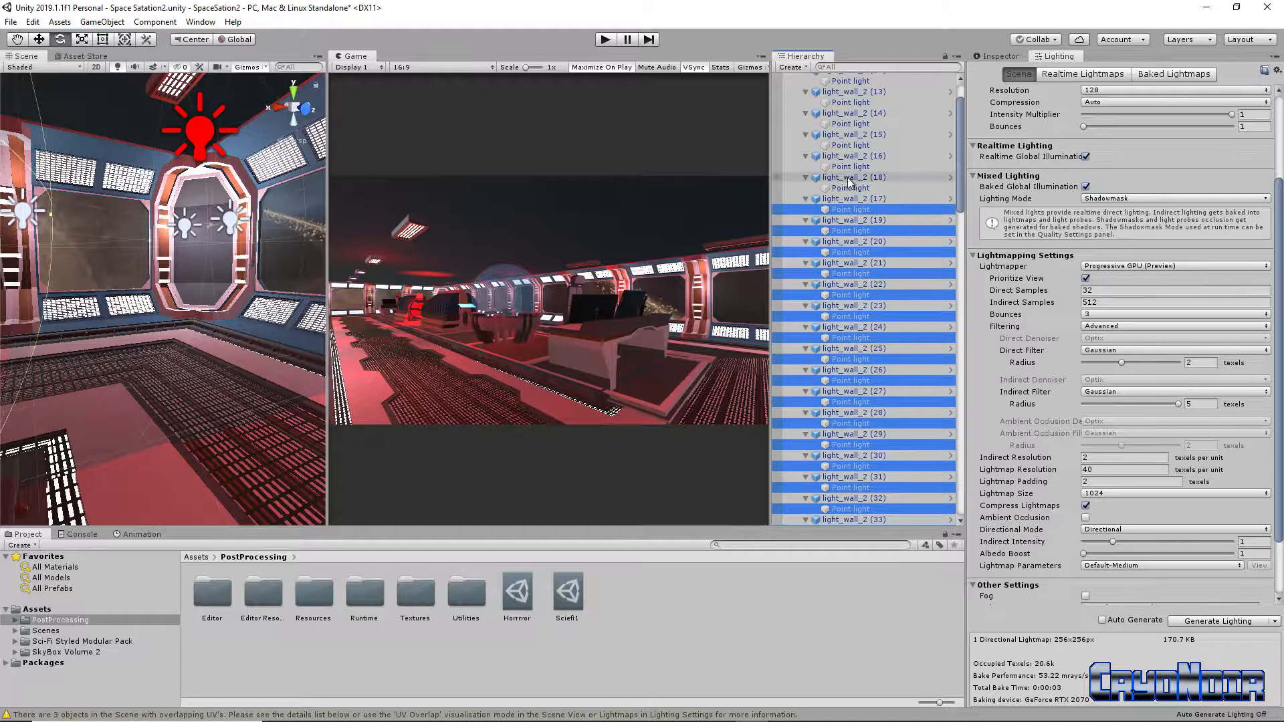
ctrl+click(847, 188)
ctrl+click(847, 145)
ctrl+click(847, 124)
ctrl+click(846, 102)
scroll(847, 102, up, 1)
ctrl+click(847, 131)
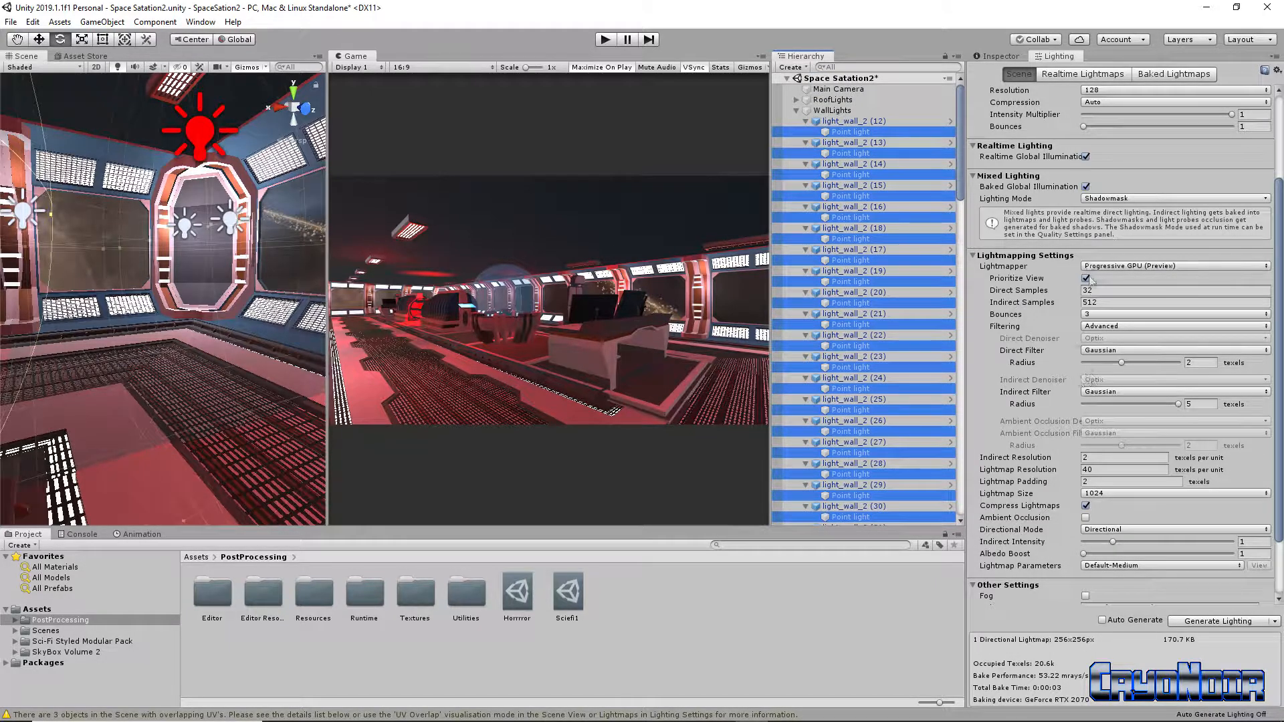
Step: Set the color of the selected wall Point lights to a dark red, about 270600
click(1013, 59)
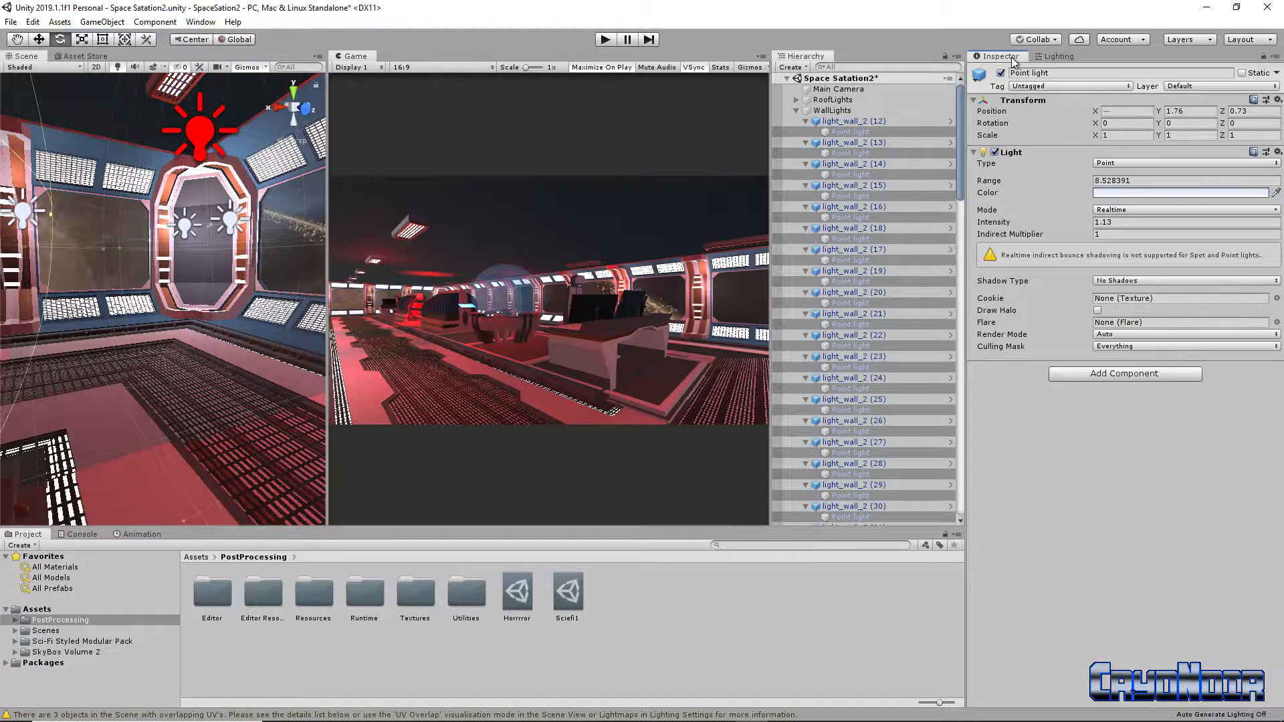
click(1121, 191)
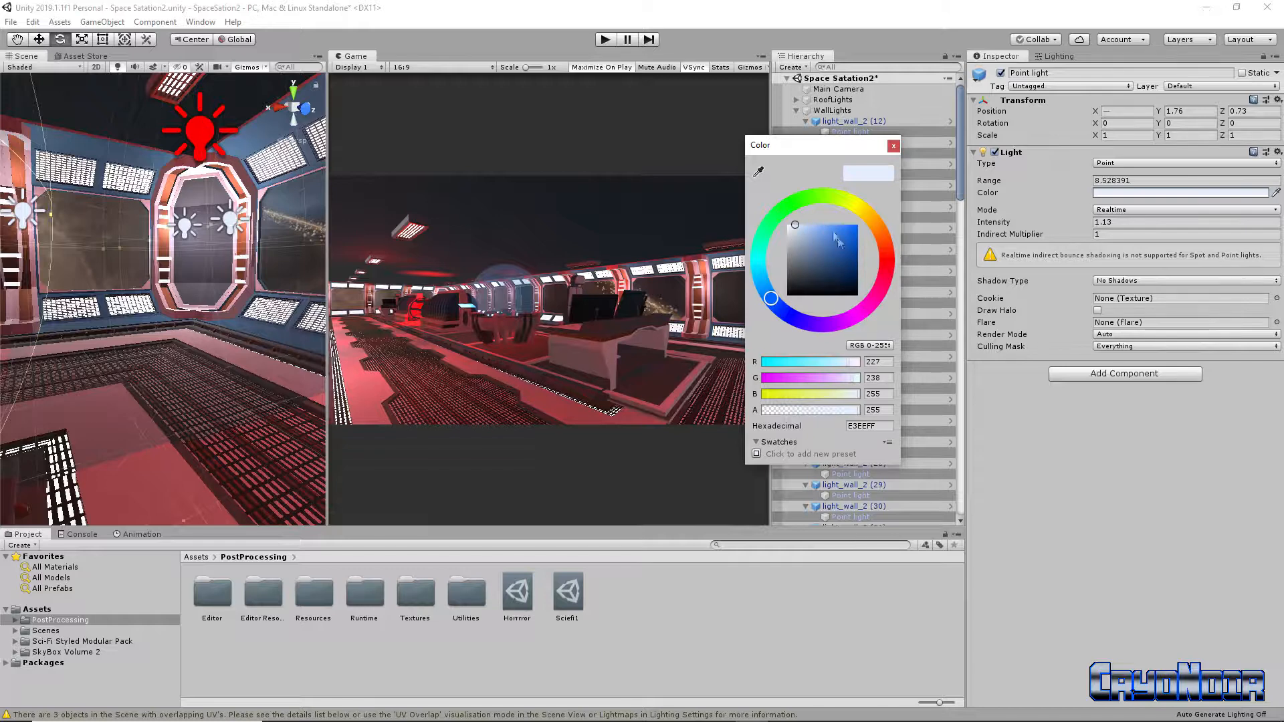
mouse_move(759, 309)
mouse_down()
mouse_move(781, 320)
mouse_move(896, 309)
mouse_move(904, 243)
mouse_up()
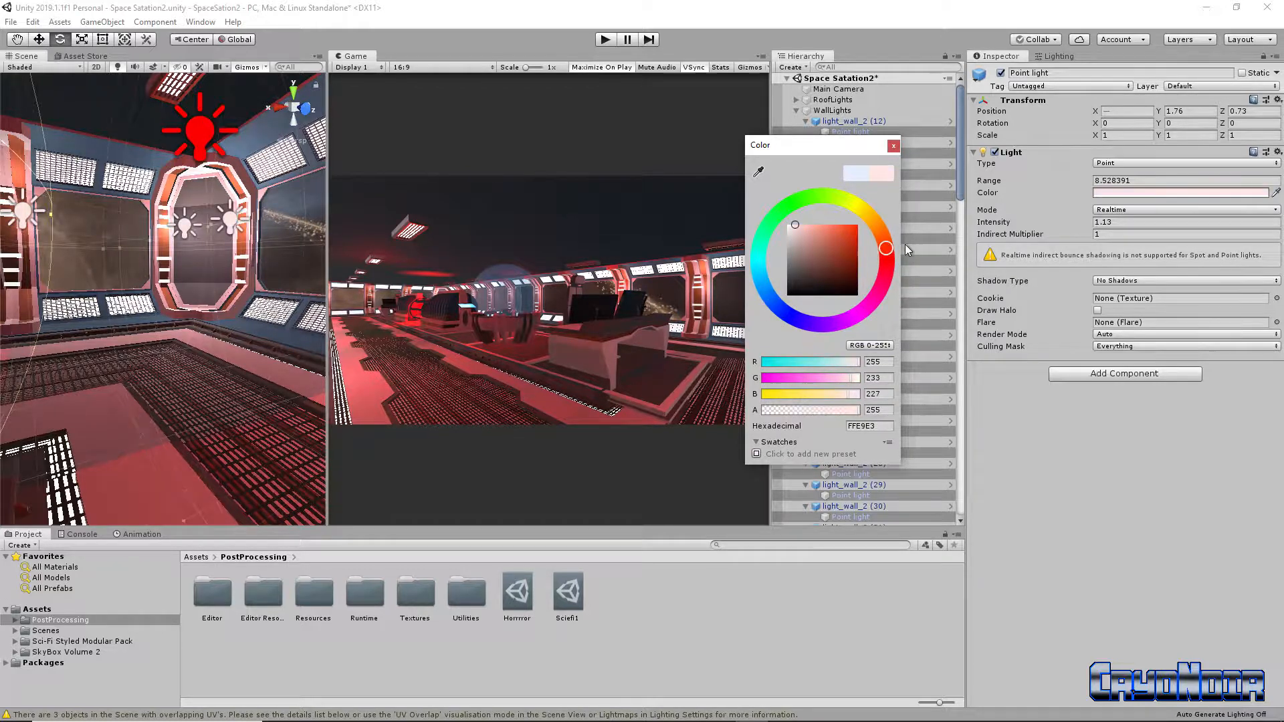
mouse_move(798, 228)
mouse_down()
mouse_move(856, 231)
mouse_move(856, 214)
mouse_up()
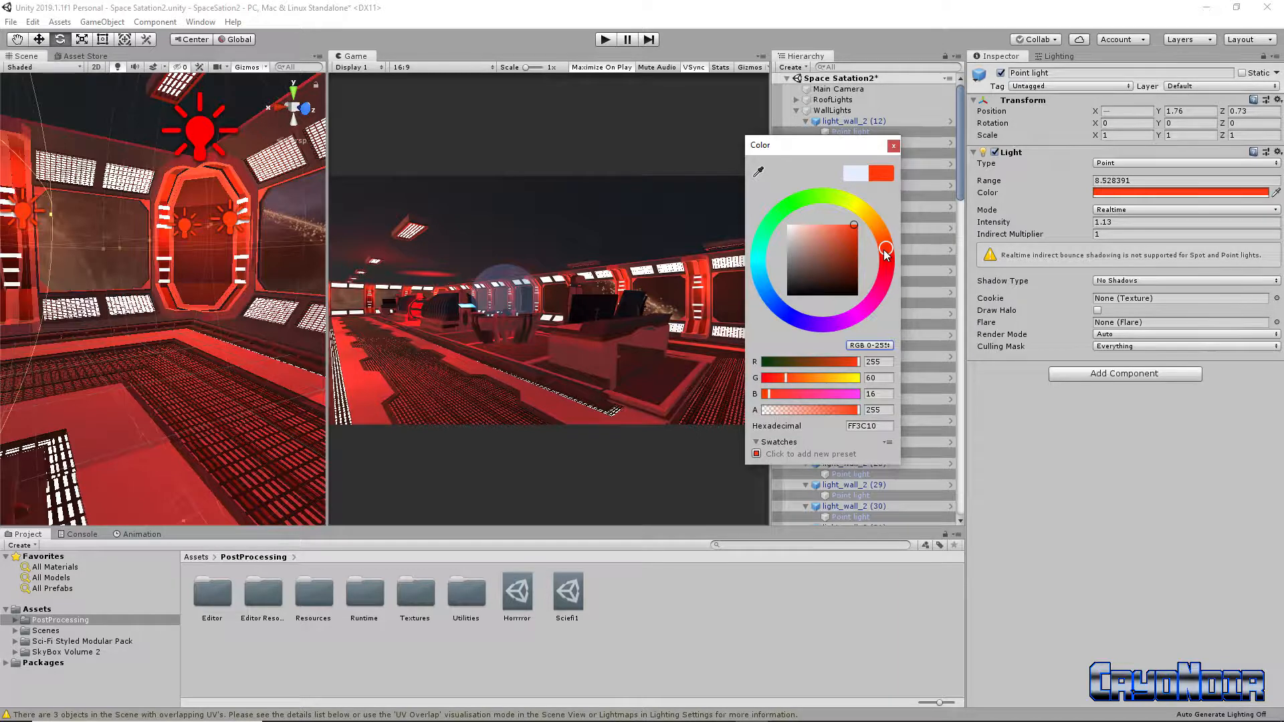
mouse_move(886, 251)
mouse_down()
mouse_move(875, 304)
mouse_move(886, 249)
mouse_move(859, 261)
mouse_move(864, 303)
mouse_move(867, 285)
mouse_up()
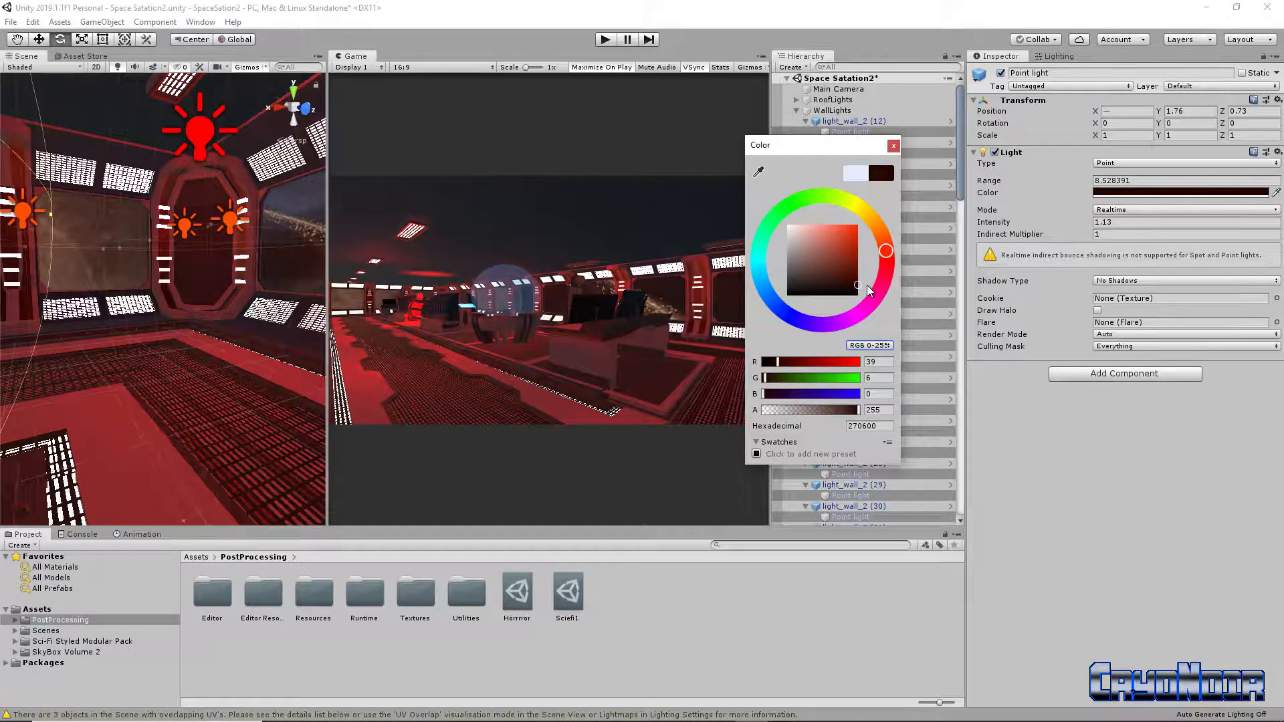
click(893, 146)
Step: Generate the lighting for the scene and collapse the WallLights group
click(1061, 57)
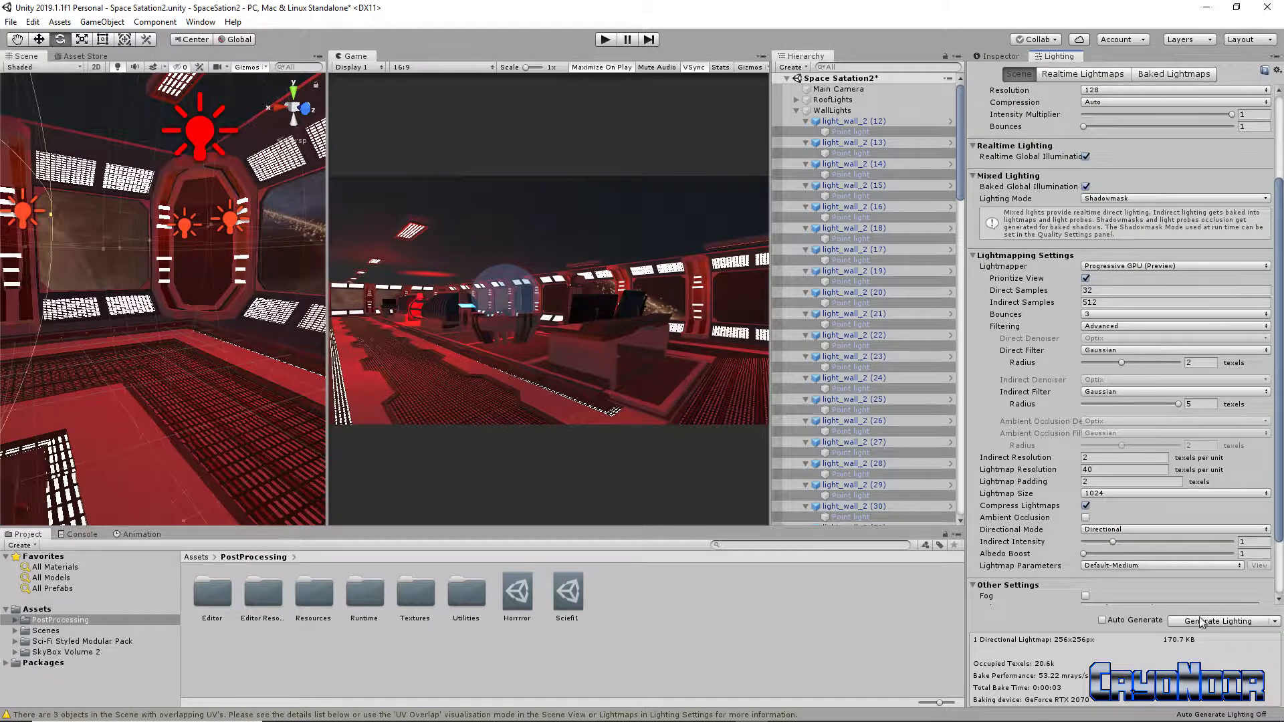
click(1226, 622)
click(796, 111)
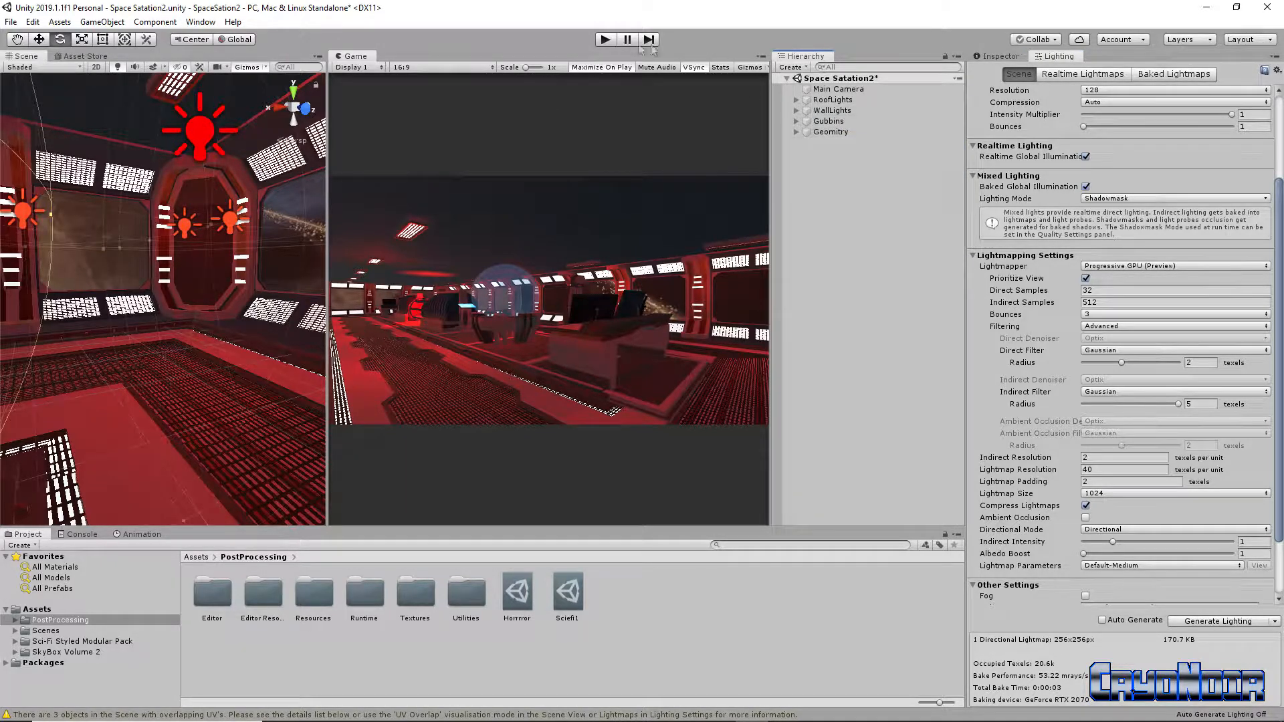
Step: Preview the red-lit station in Play mode and inspect its wall lights and plant boxes in the Scene view
click(605, 42)
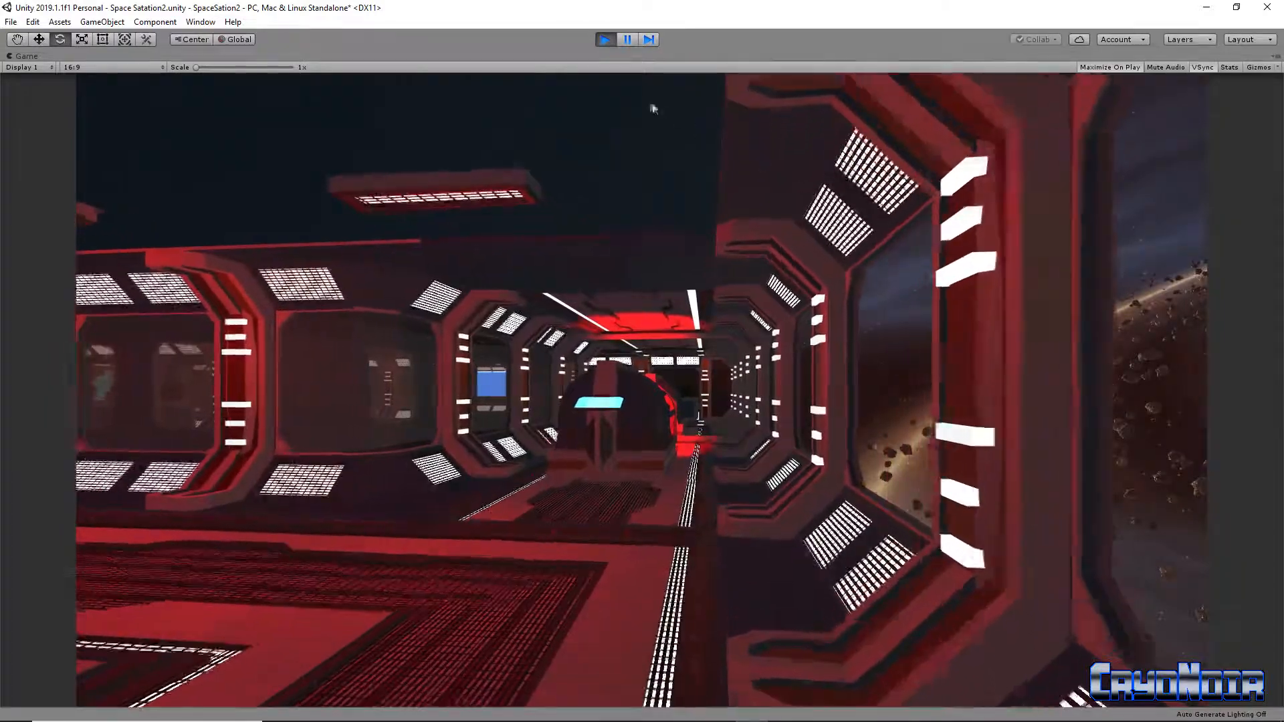
click(604, 44)
key(w)
right_drag(221, 313, 585, 268)
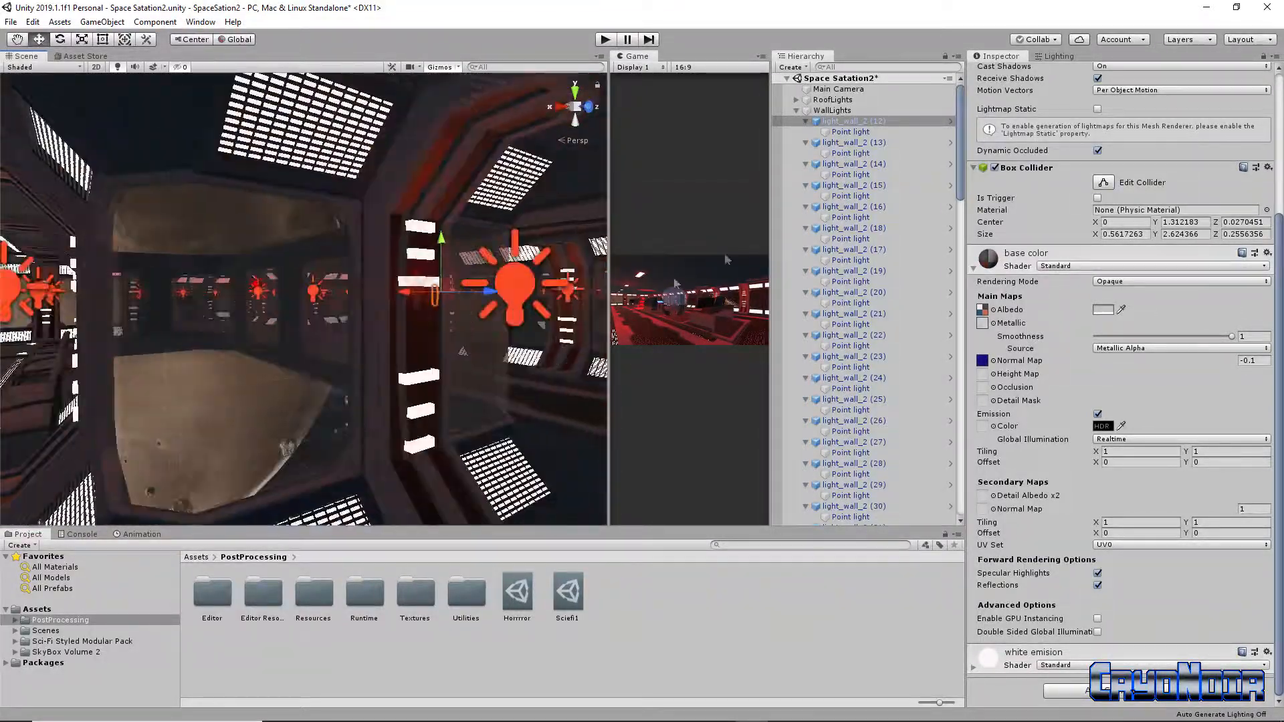
right_drag(401, 301, 420, 319)
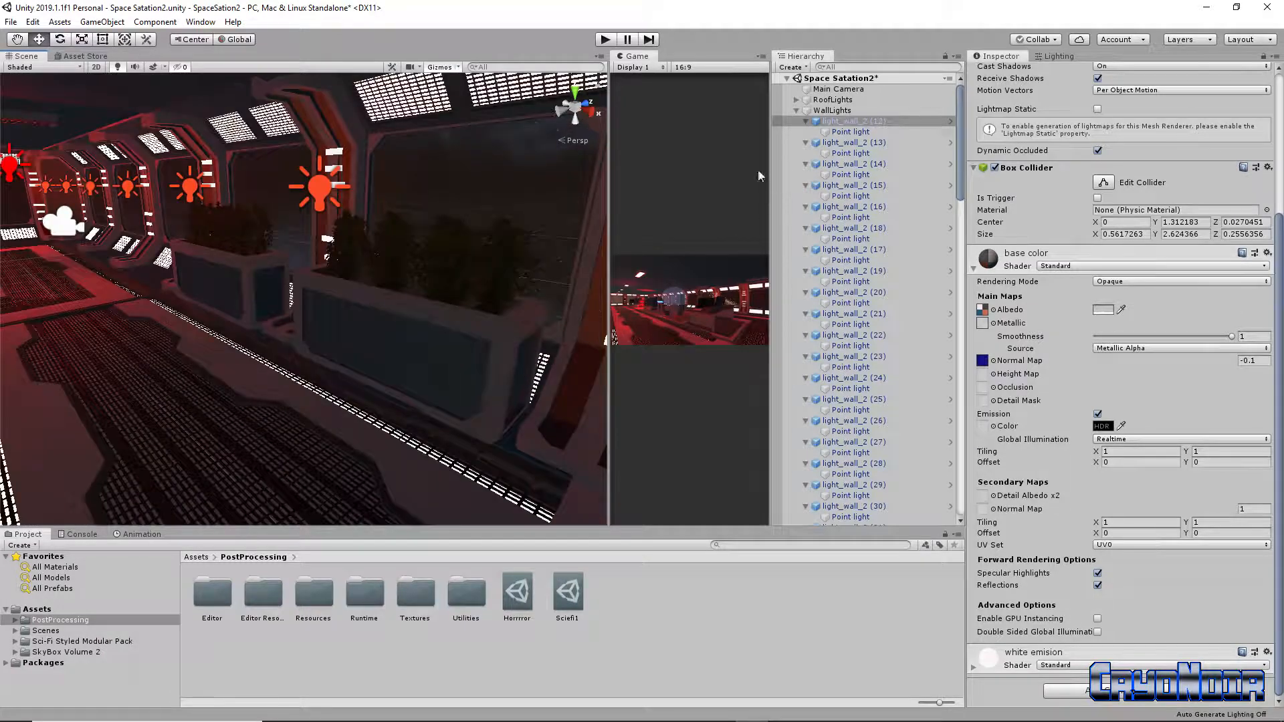
Step: Collapse WallLights, expand Gubbins, and select and frame the hydroponic (5) plant box
click(794, 112)
click(797, 111)
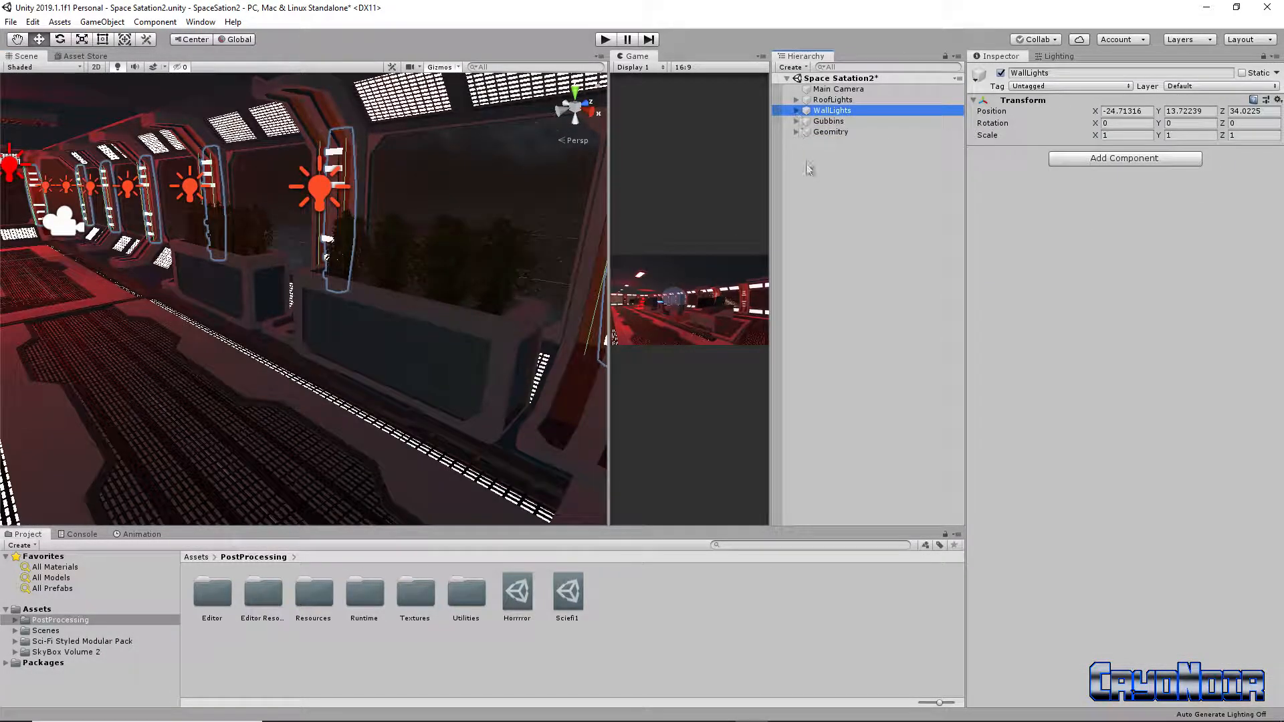
click(796, 121)
right_drag(234, 319, 261, 321)
click(849, 132)
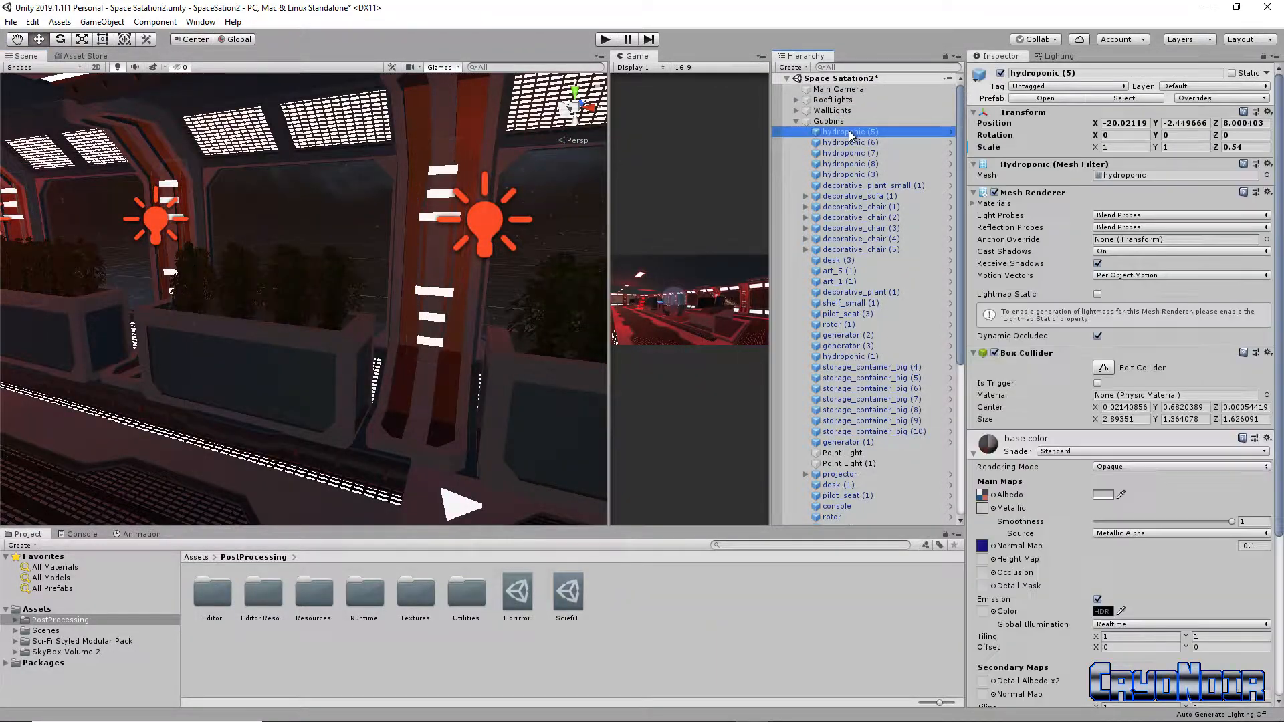
key(f)
right_drag(404, 331, 438, 337)
key(w)
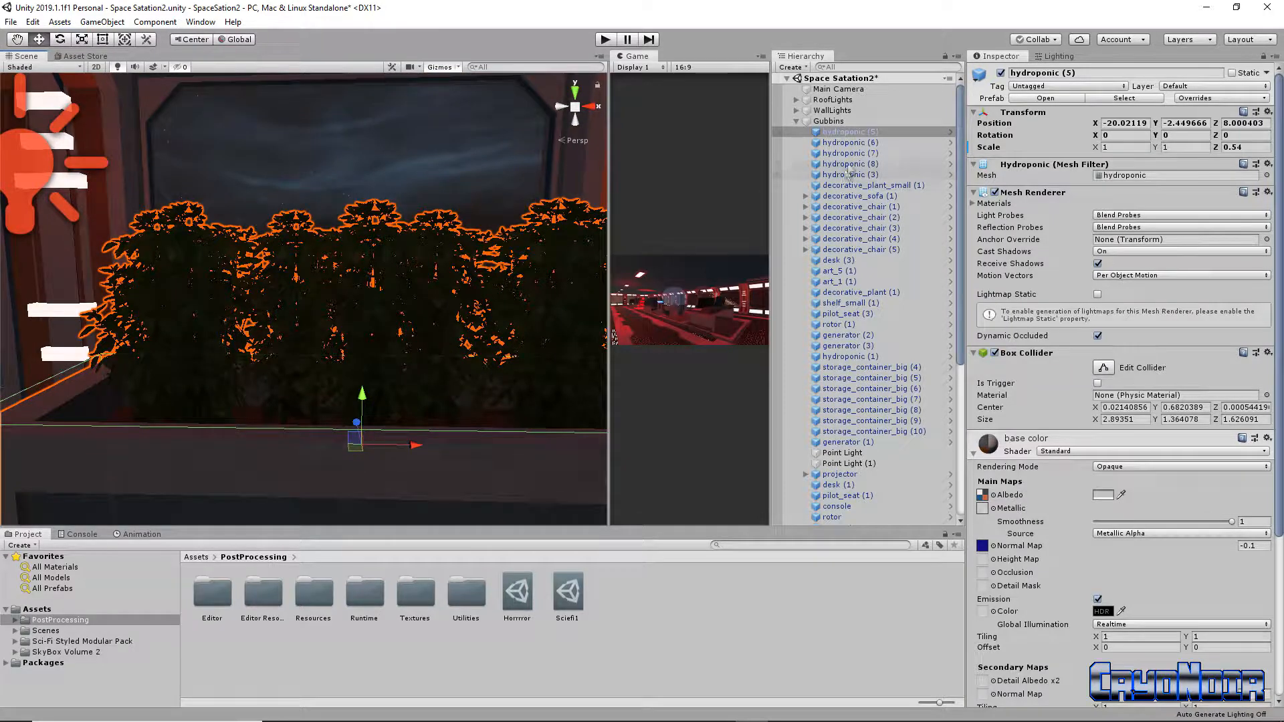
click(949, 132)
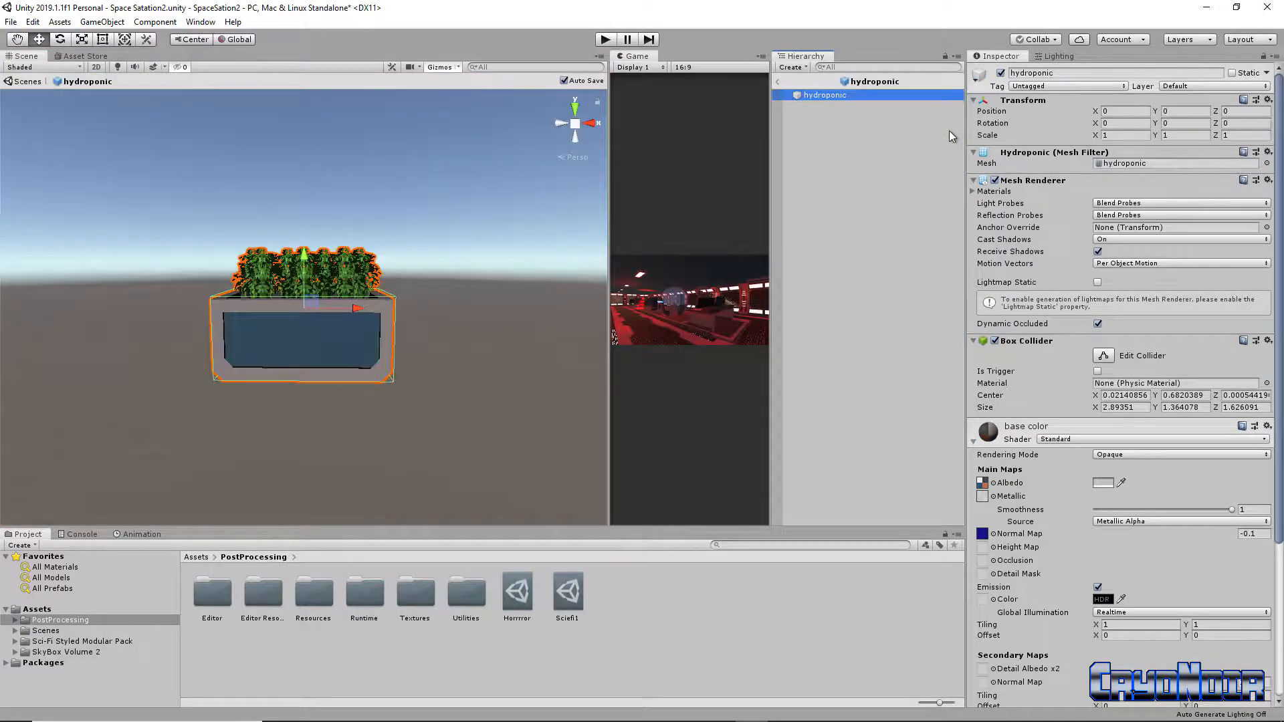
click(777, 83)
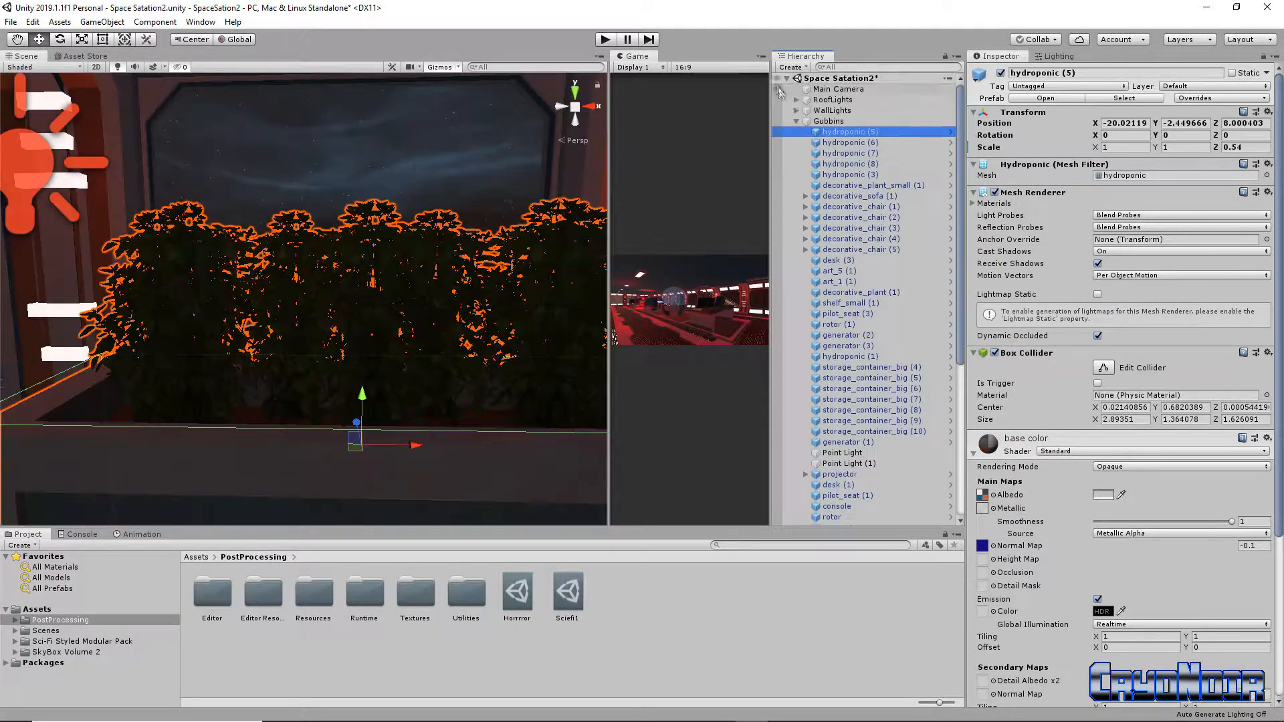
click(852, 133)
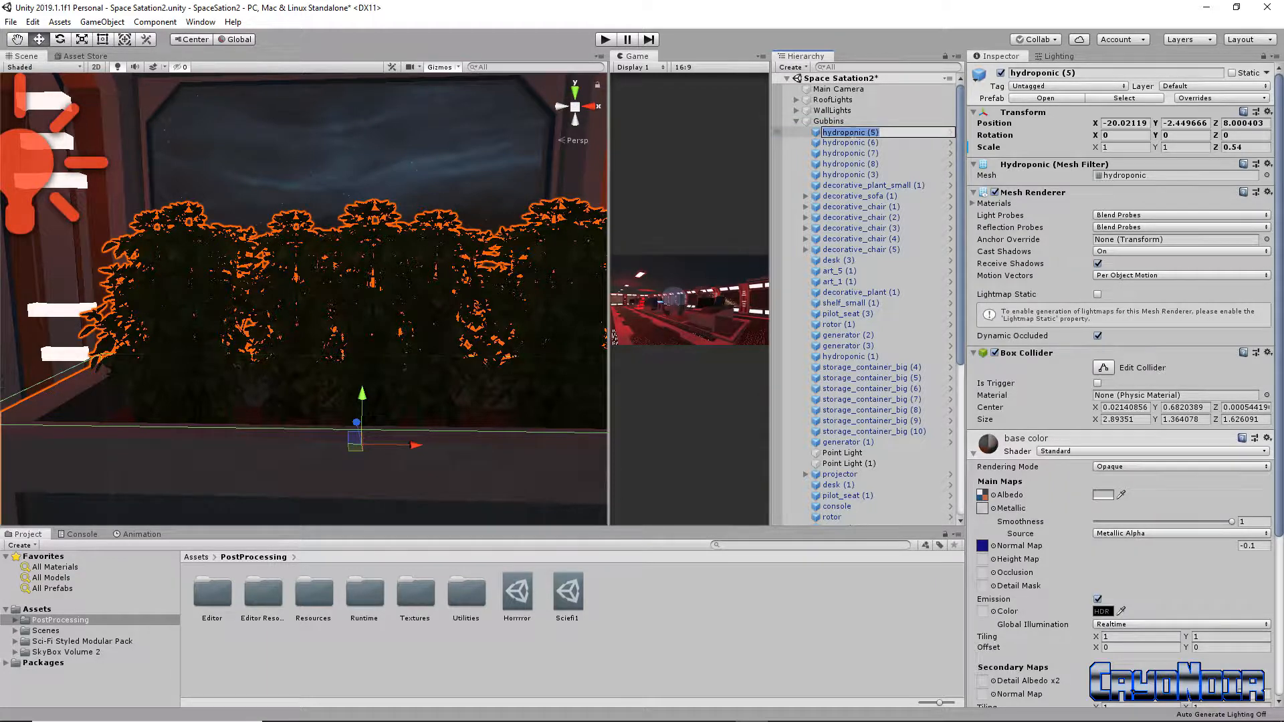
click(817, 134)
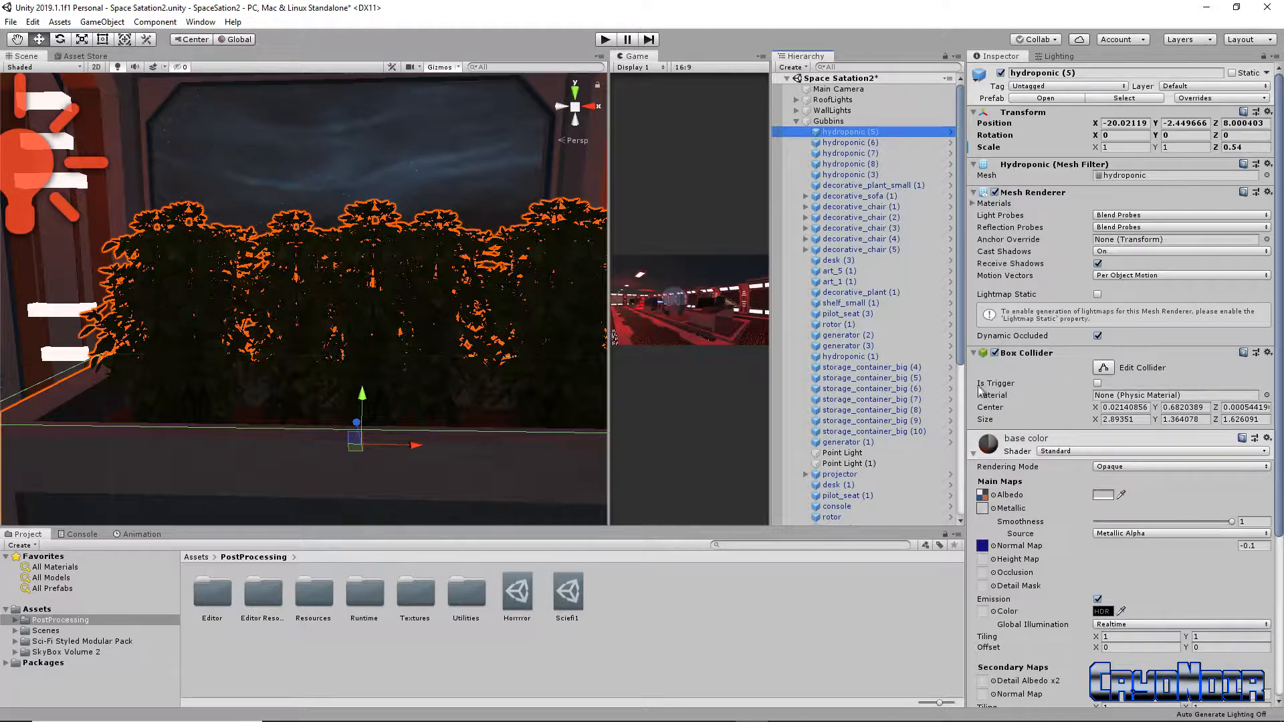
Step: Lower the Base Light of the nature_bush material on hydroponic (5) to 0.155 to darken the plants
click(987, 352)
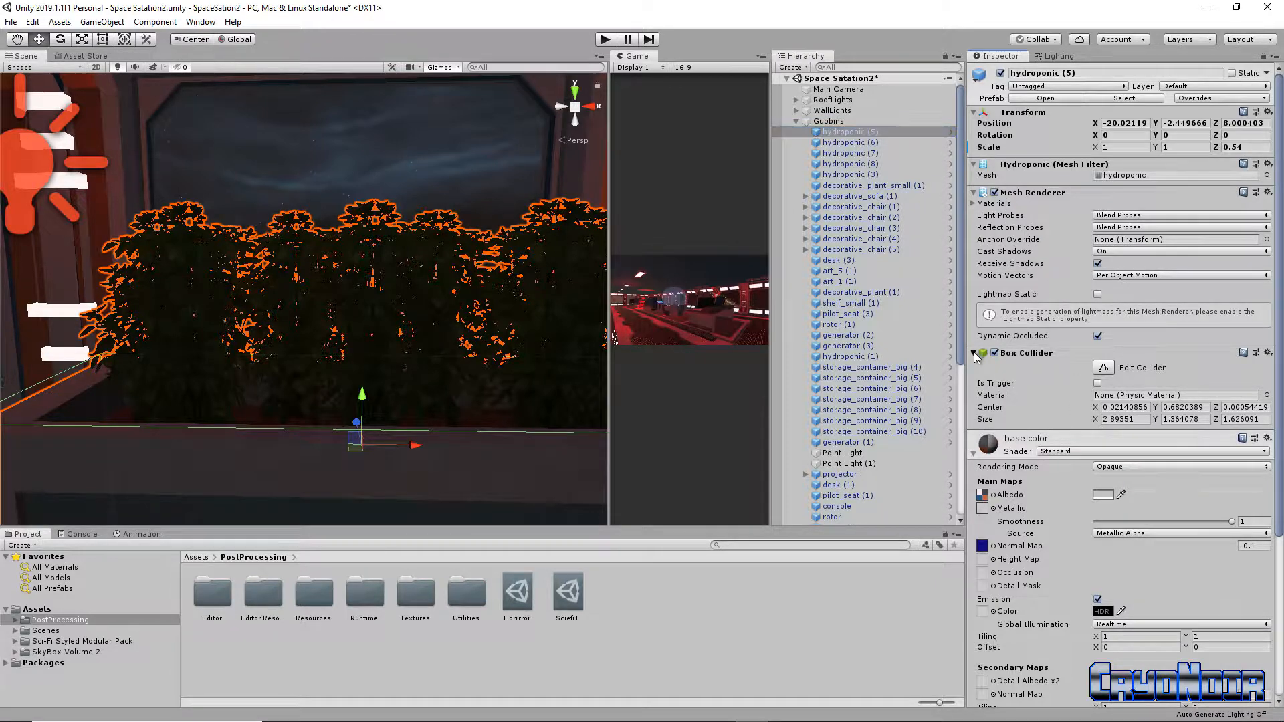
click(972, 385)
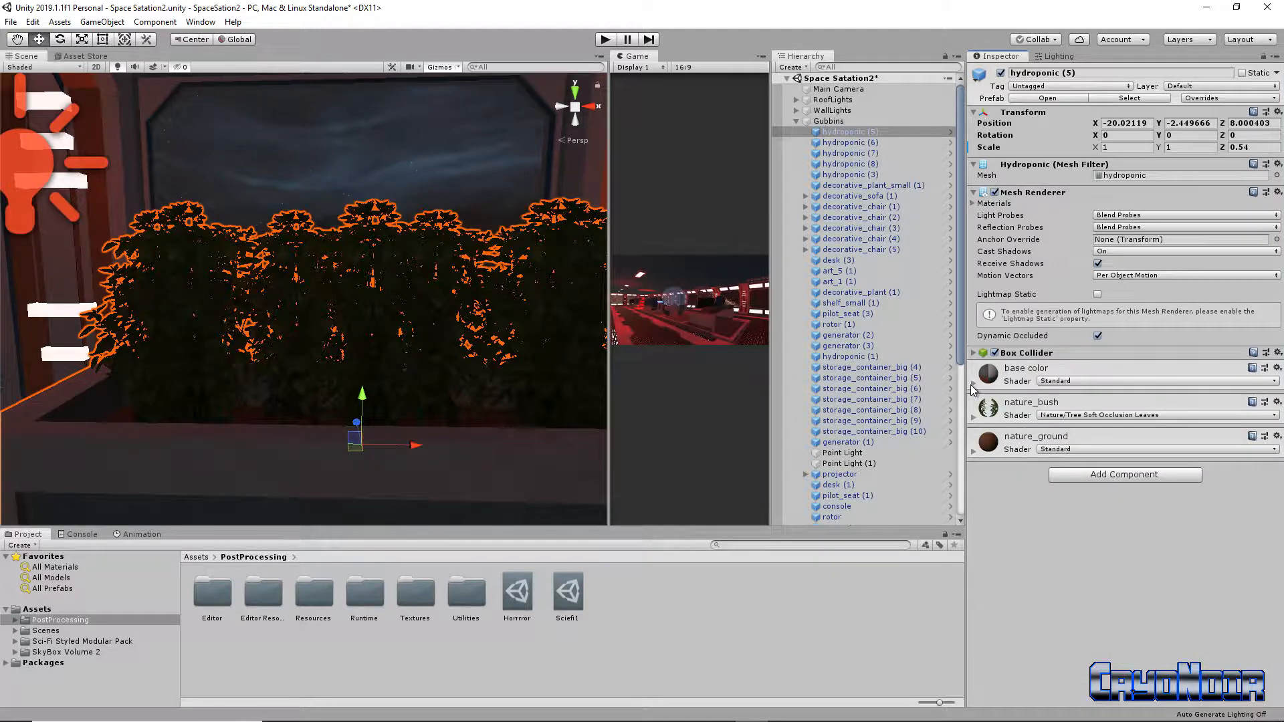
click(1048, 401)
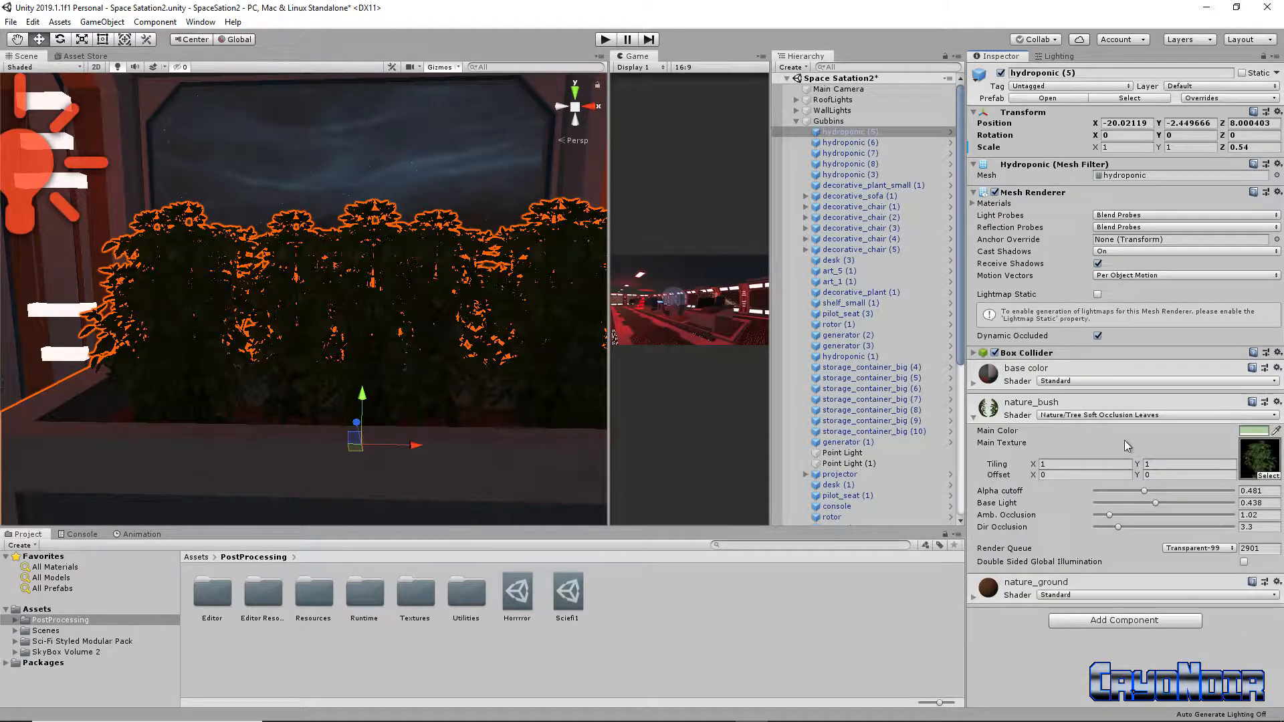
alt+drag(401, 321, 294, 342)
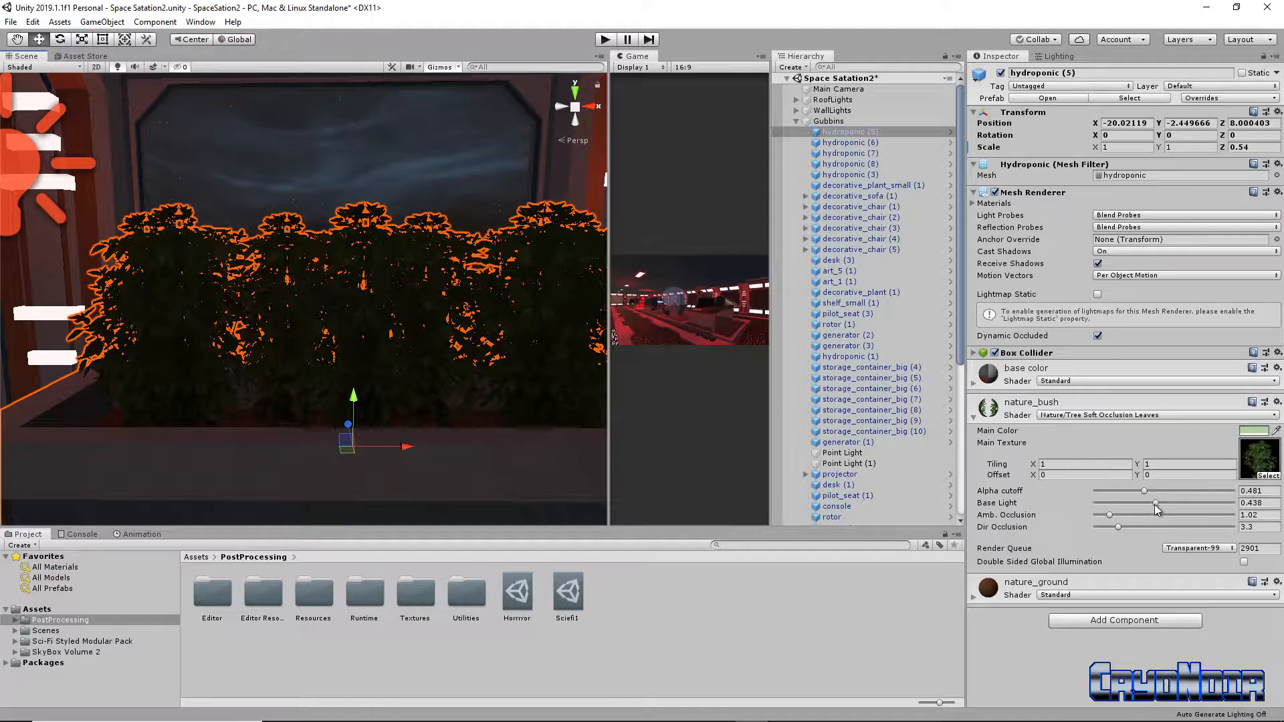
drag(1154, 504, 1117, 510)
right_drag(438, 382, 523, 388)
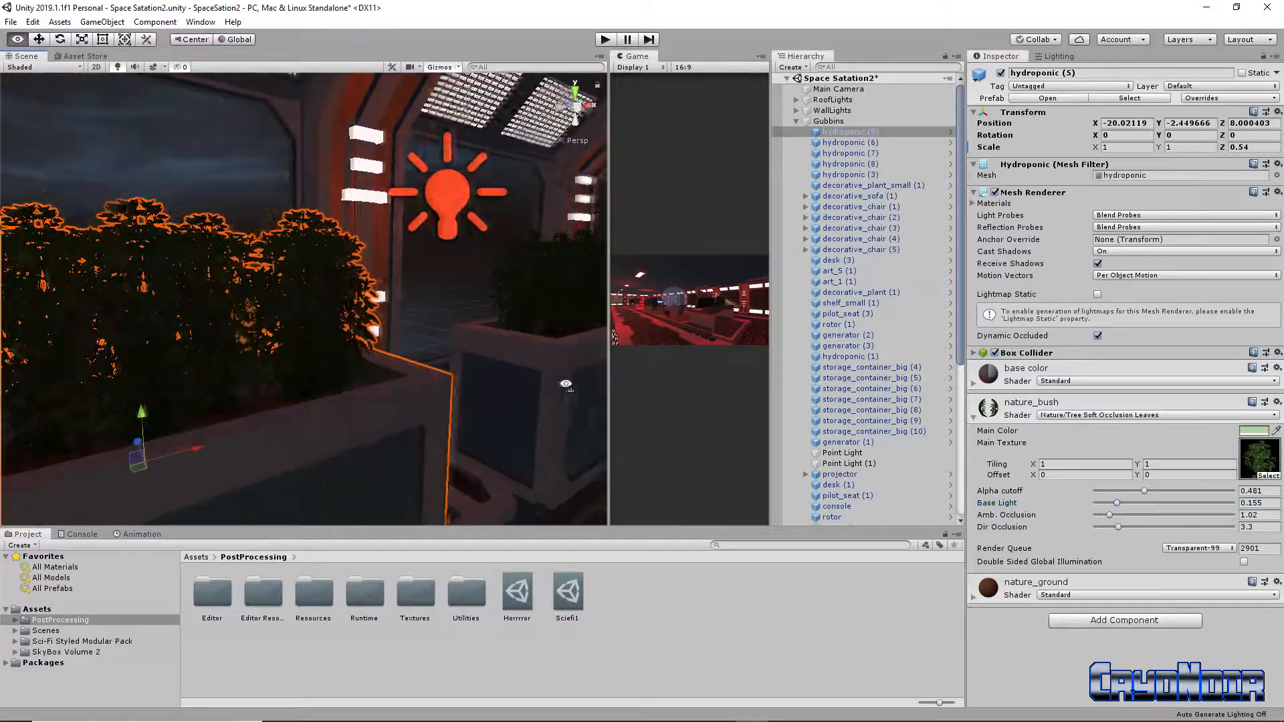
Step: Select the neighbouring hydroponic (4) plant box and turn off scene lighting in the Scene view to inspect its plants
click(522, 321)
right_drag(473, 320, 318, 403)
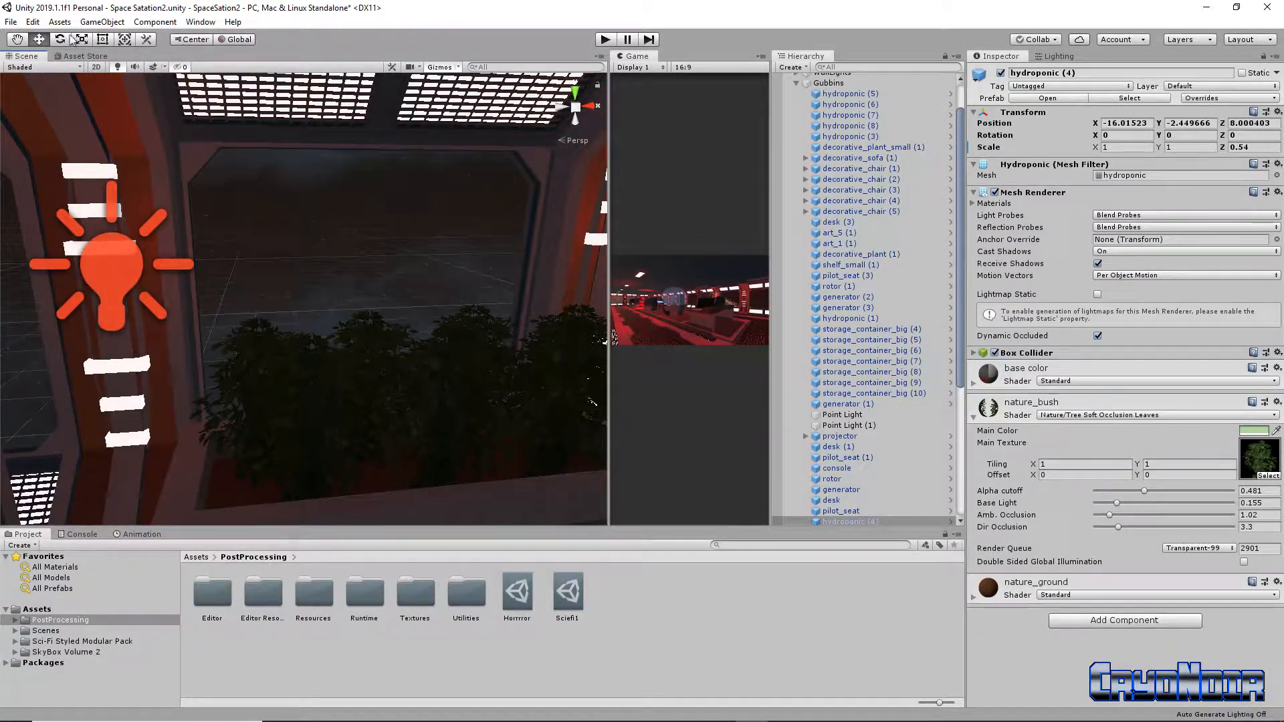
click(30, 22)
mouse_move(122, 27)
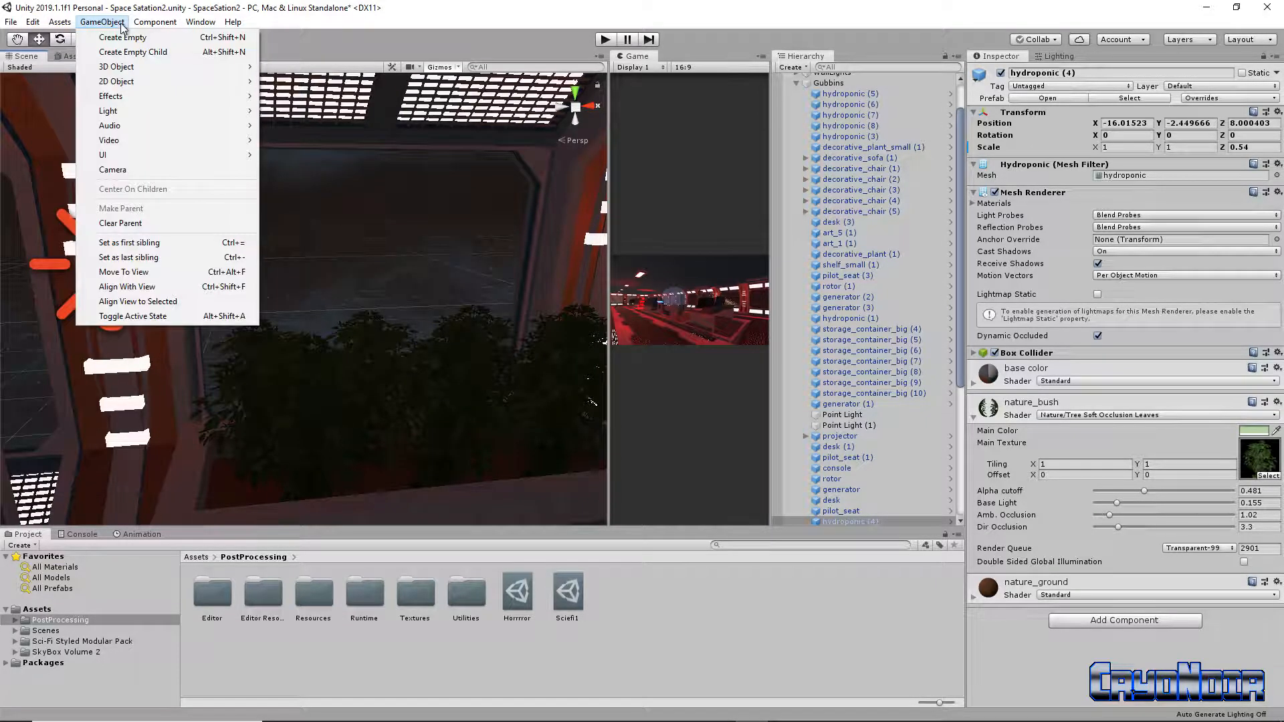
mouse_move(194, 26)
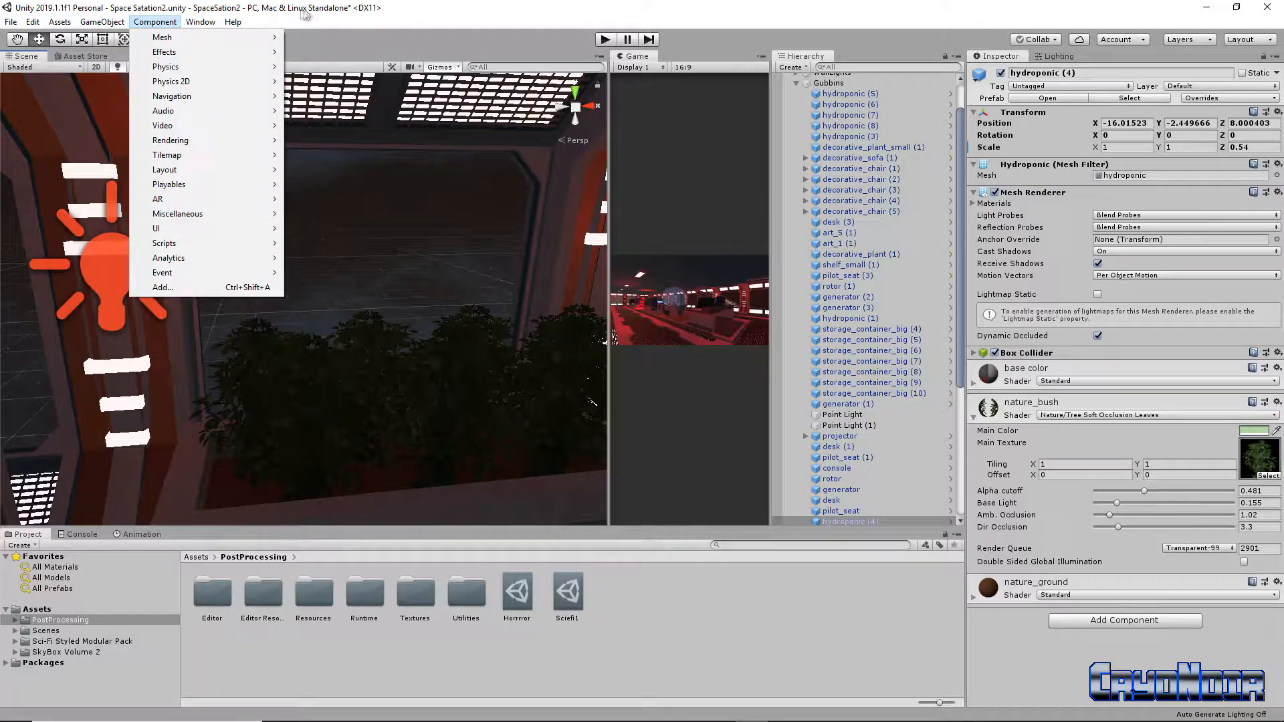
click(379, 18)
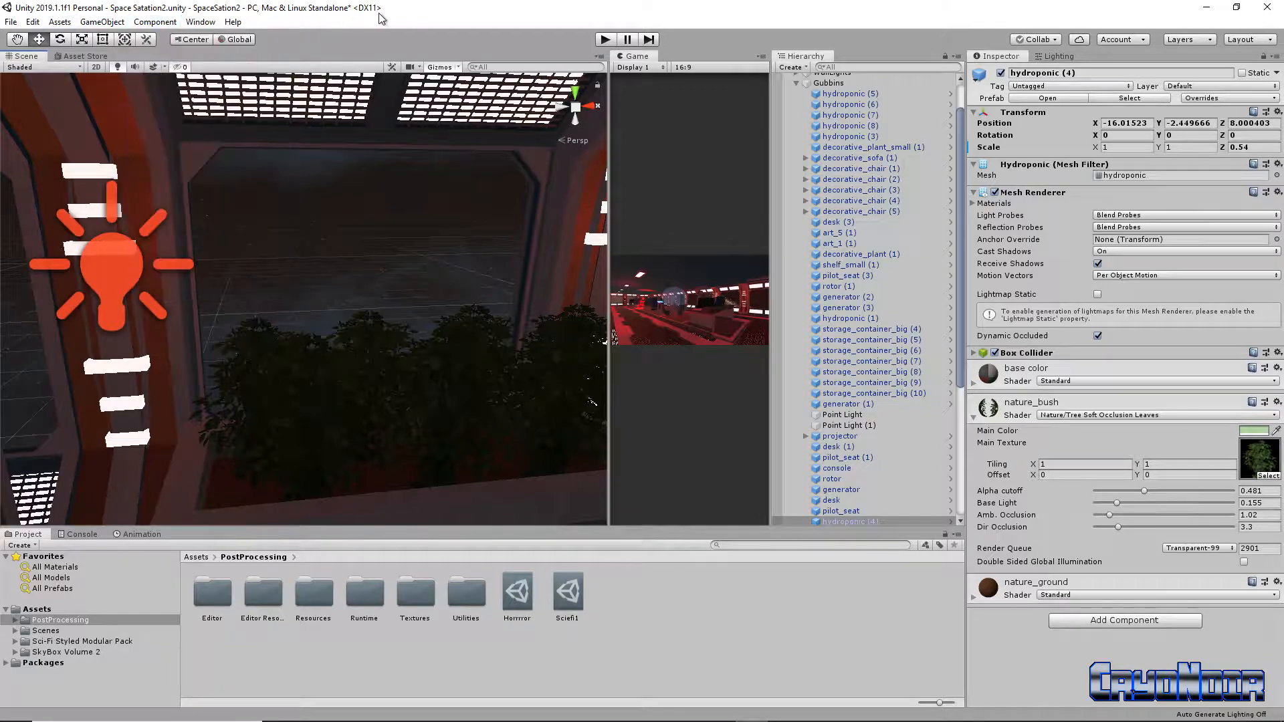
click(118, 67)
right_drag(221, 232, 374, 253)
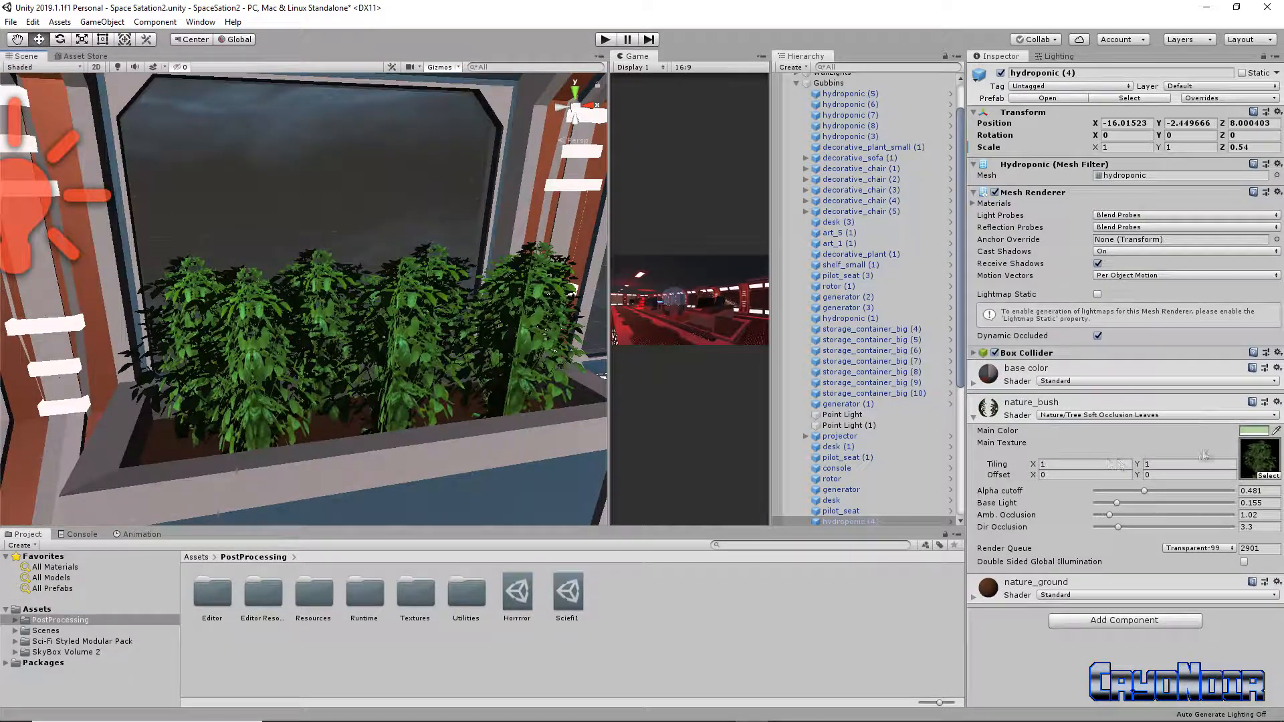
Step: Select the hydroponic (5) plant box, open its prefab for inspection and return to the scene
click(414, 366)
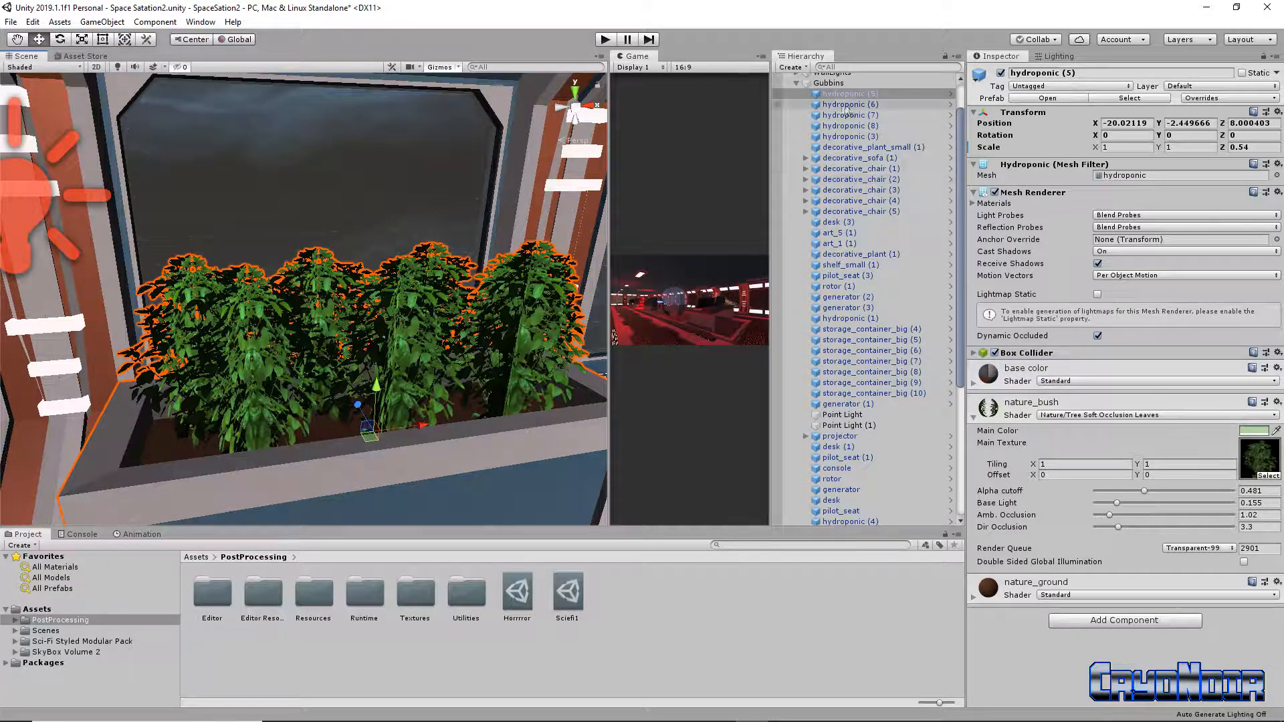
click(950, 94)
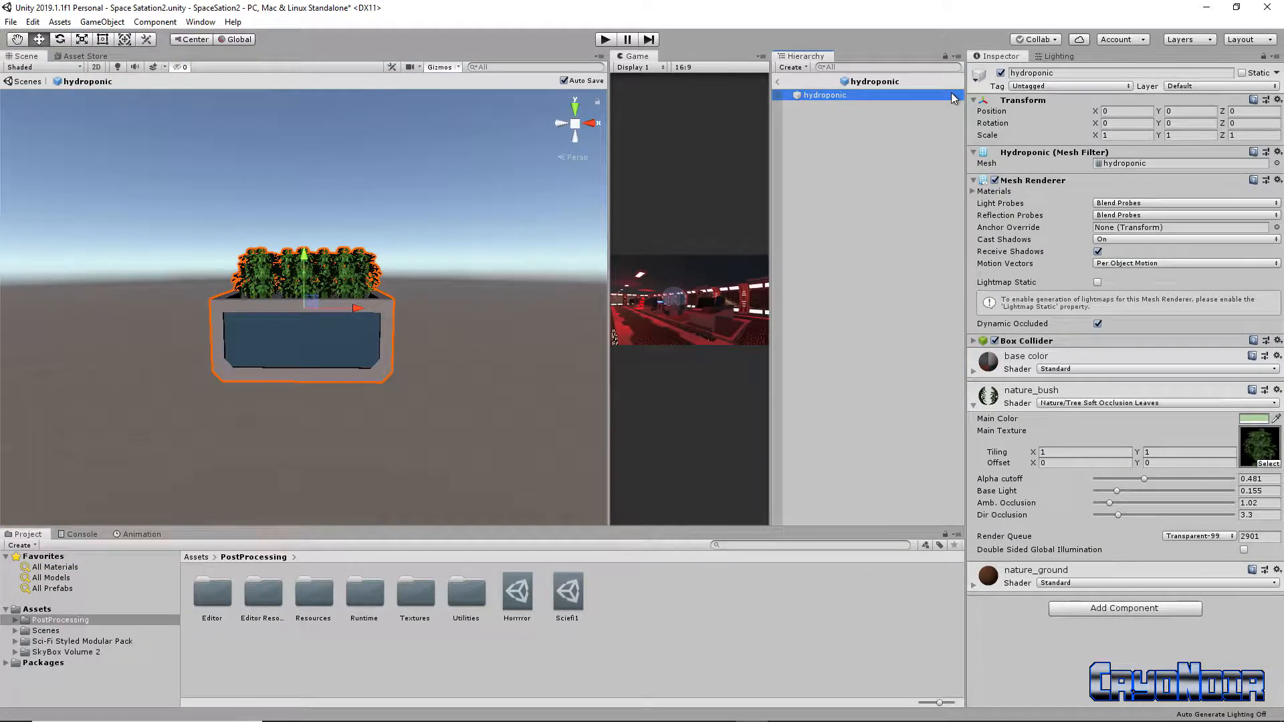
click(780, 83)
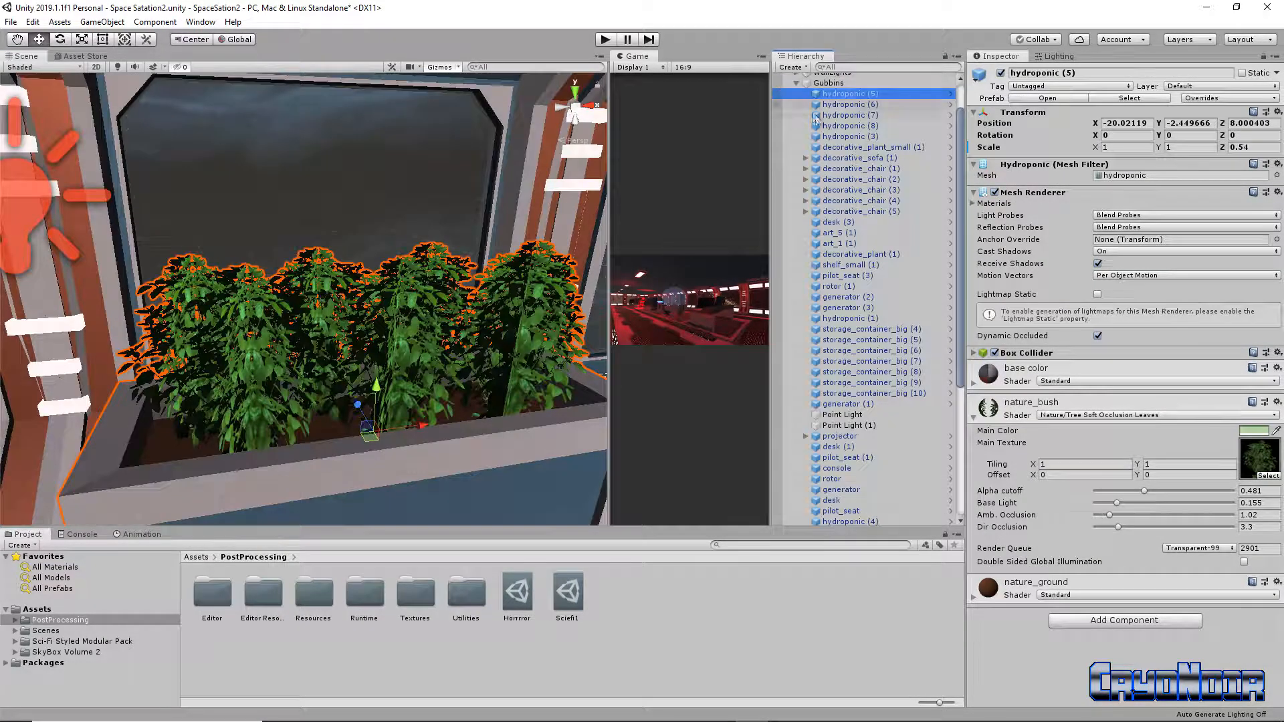
scroll(882, 153, up, 2)
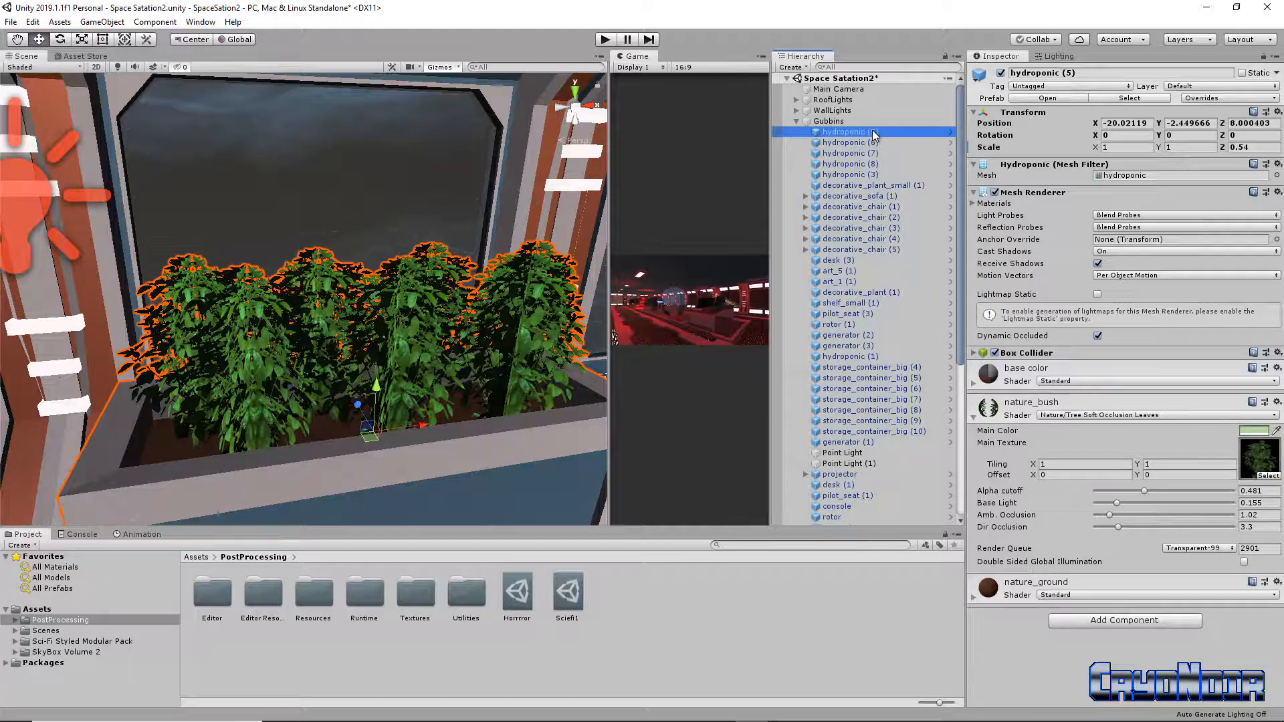
Step: Set the nature_bush material of hydroponic (5) to Base Light 0, Amb. Occlusion 1.7, Alpha cutoff 0.9 and Dir Occlusion 0
click(874, 131)
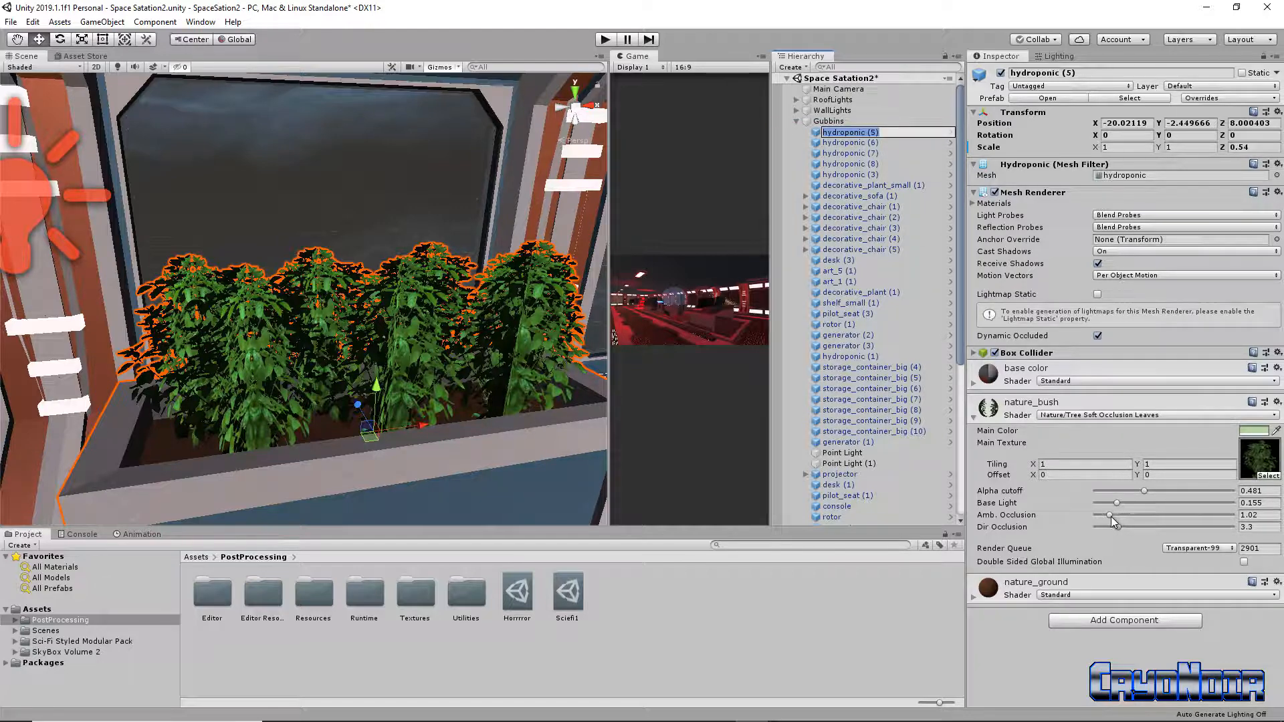
mouse_move(1115, 503)
mouse_down()
mouse_move(1130, 506)
mouse_move(1076, 516)
mouse_move(1118, 515)
mouse_up()
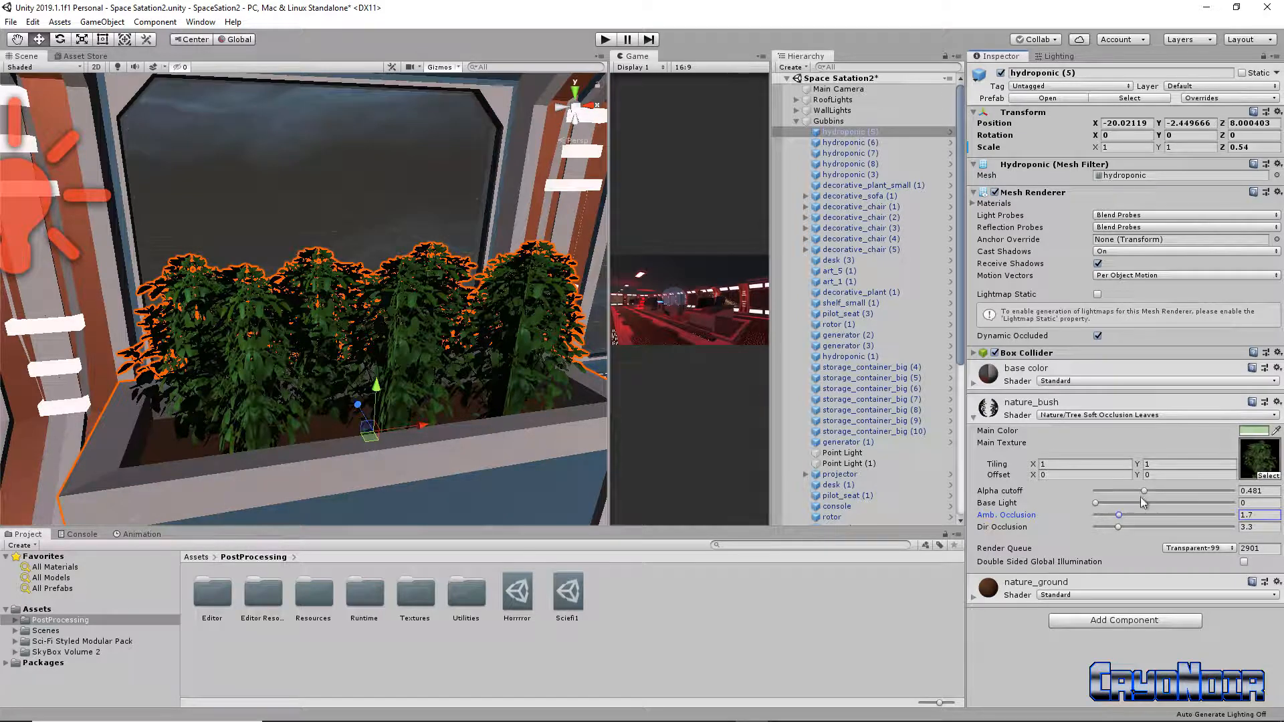
mouse_move(1143, 491)
mouse_down()
mouse_move(1229, 494)
mouse_move(1072, 502)
mouse_up()
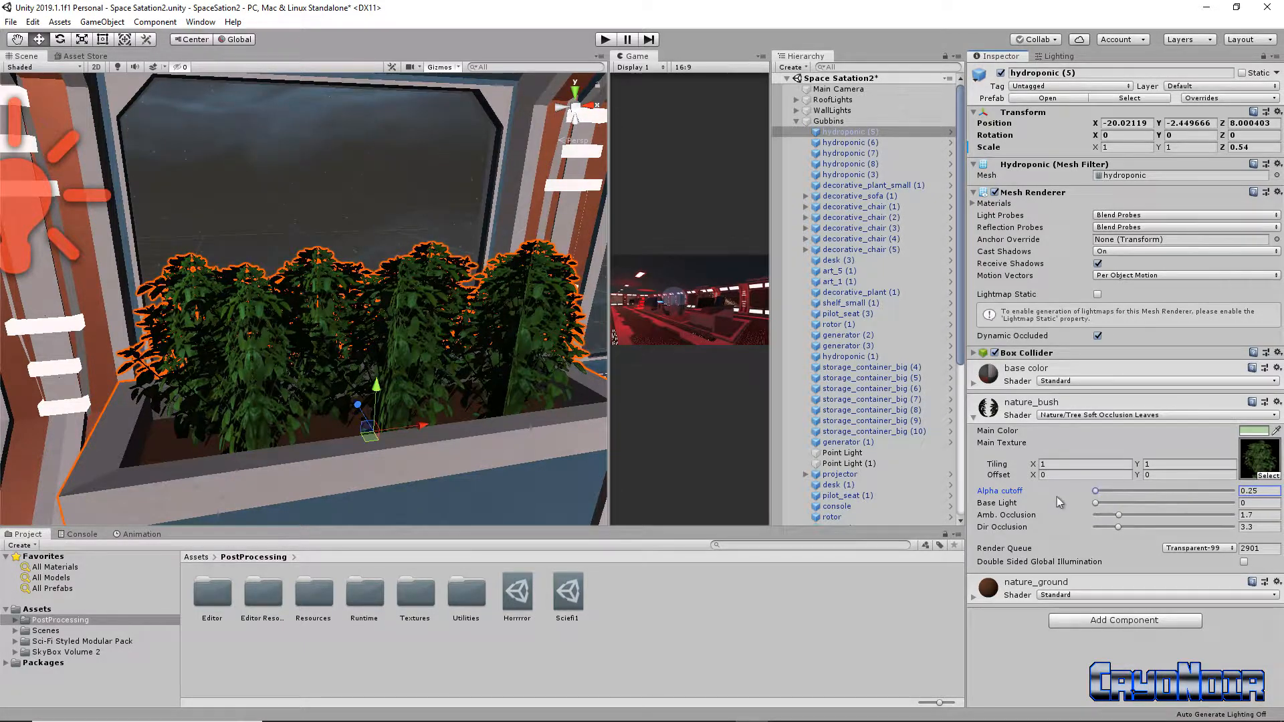
text(0.9)
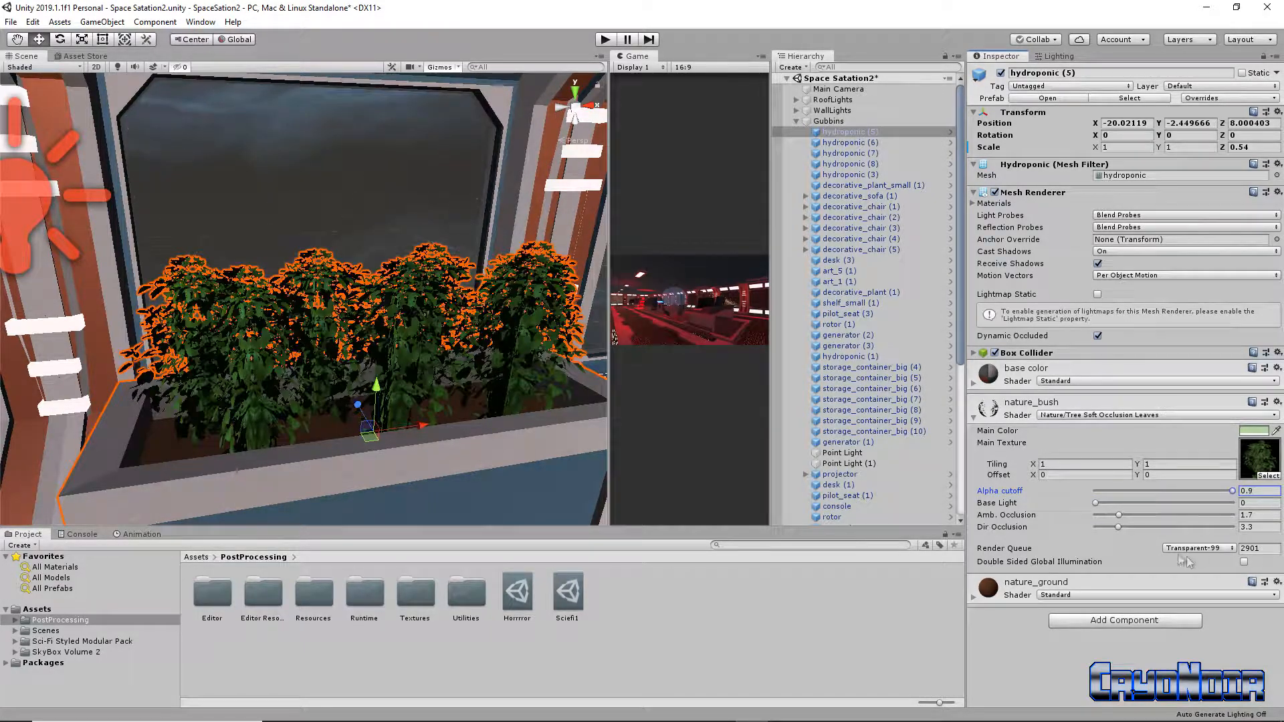
mouse_move(1117, 528)
mouse_down()
mouse_move(1151, 526)
mouse_move(1081, 531)
mouse_up()
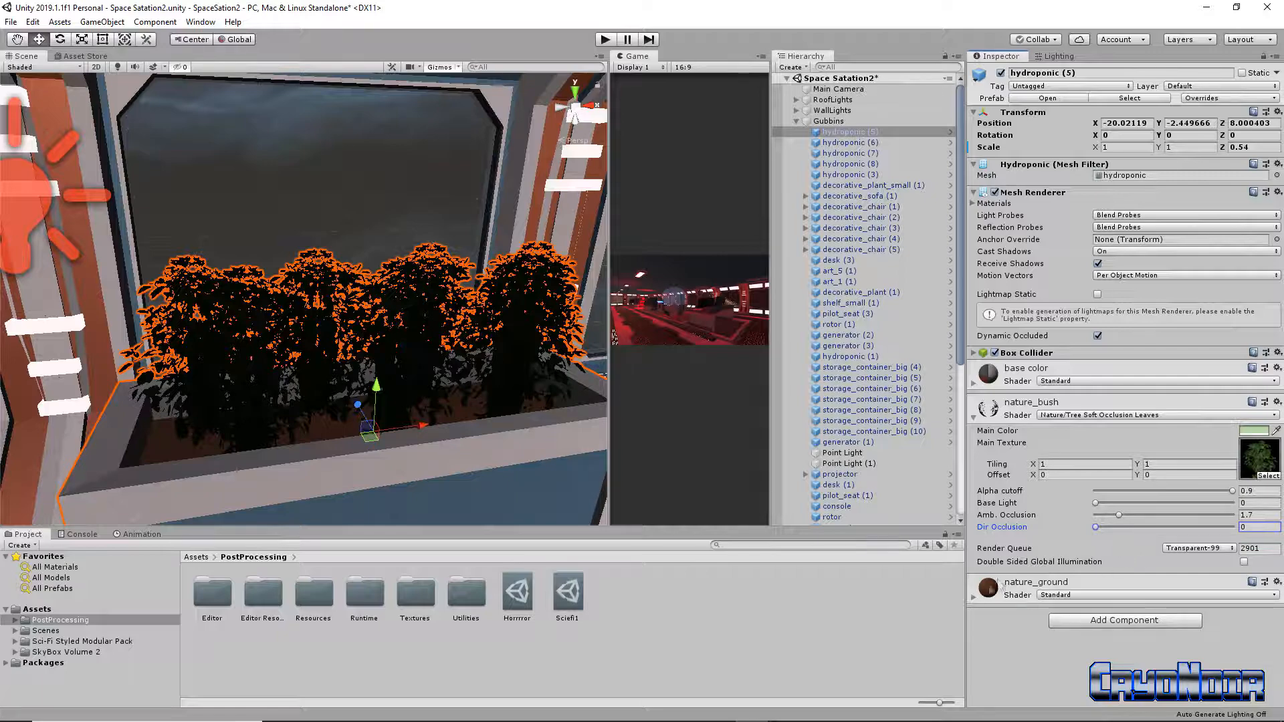
Step: On hydroponic (4), set nature_bush's Amb. Occlusion to 1.36 and Dir Occlusion to 0.1, and turn scene lighting back on
right_drag(417, 421, 402, 385)
click(548, 371)
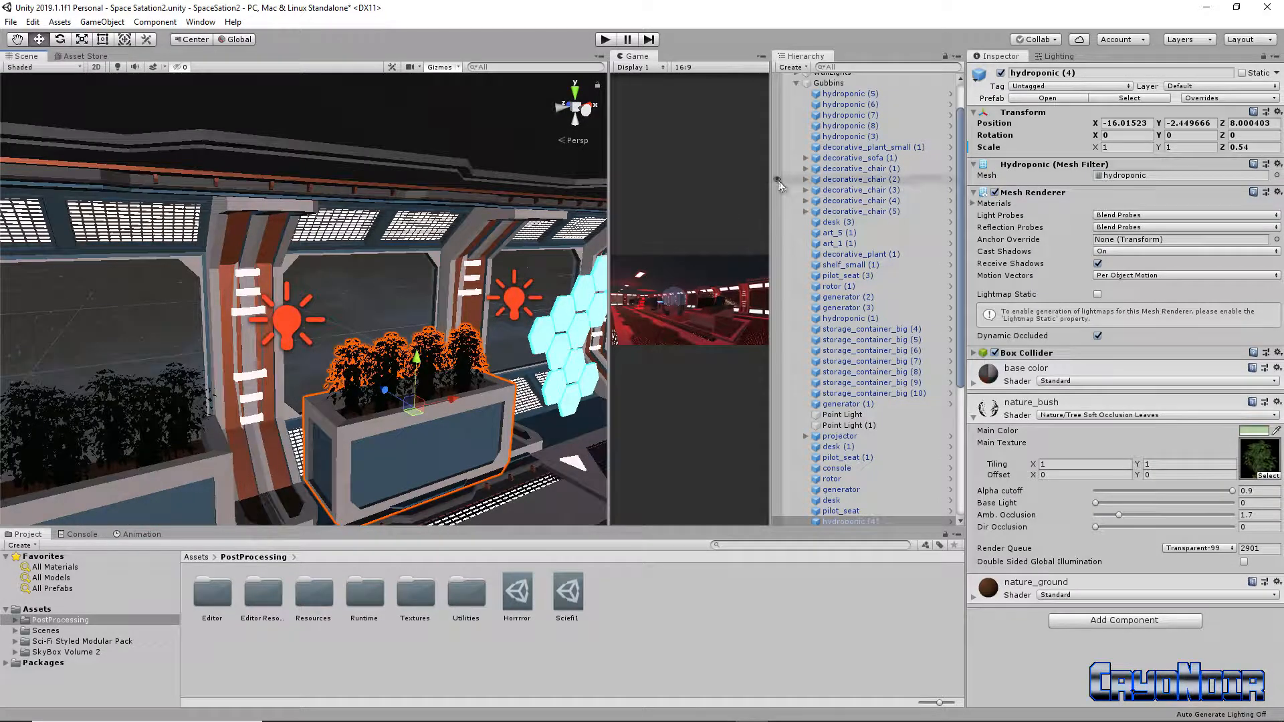
scroll(846, 246, up, 3)
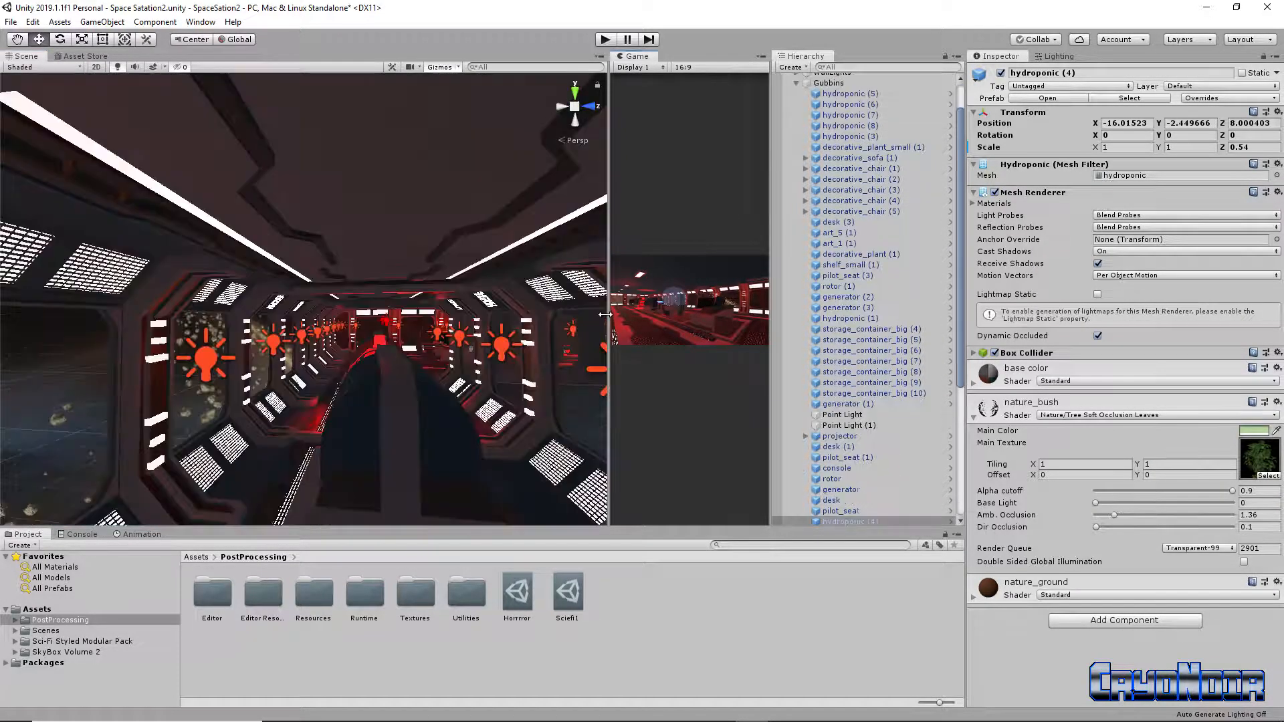
Step: Widen the Game view, collapse the Gubbins group and open the horror post-processing profile assigned to Main Camera
drag(608, 301, 137, 301)
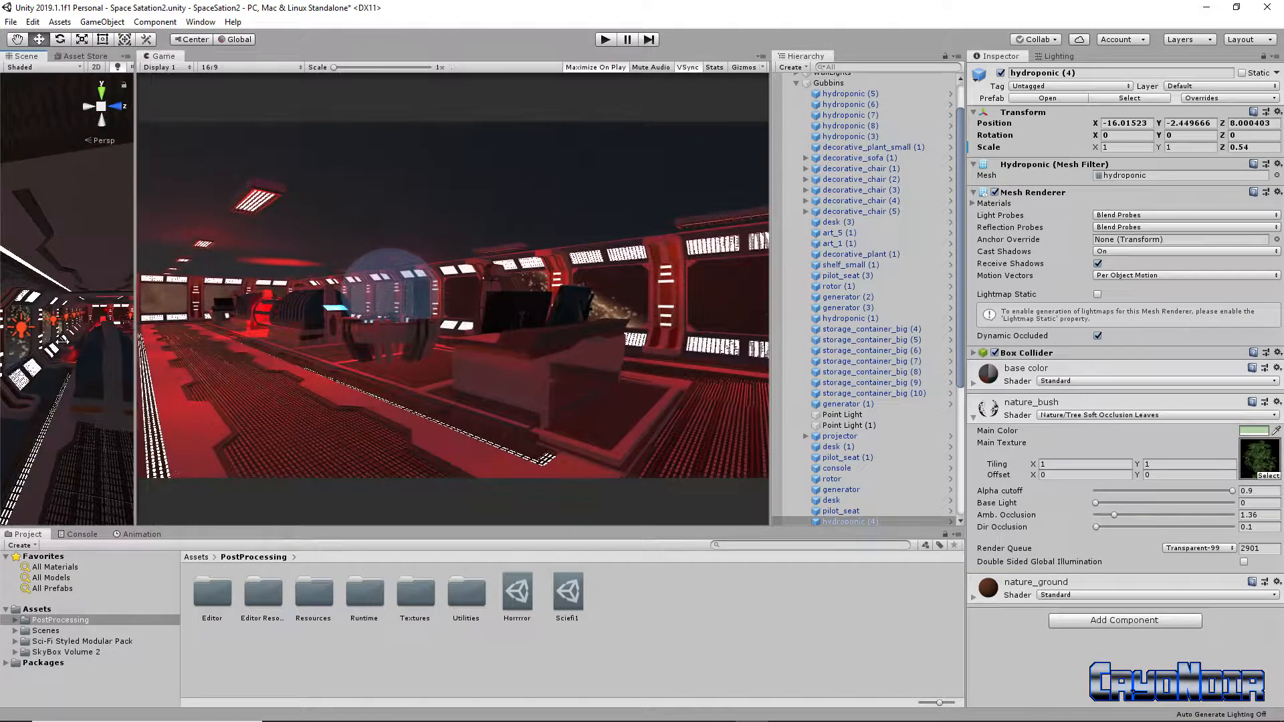
click(524, 599)
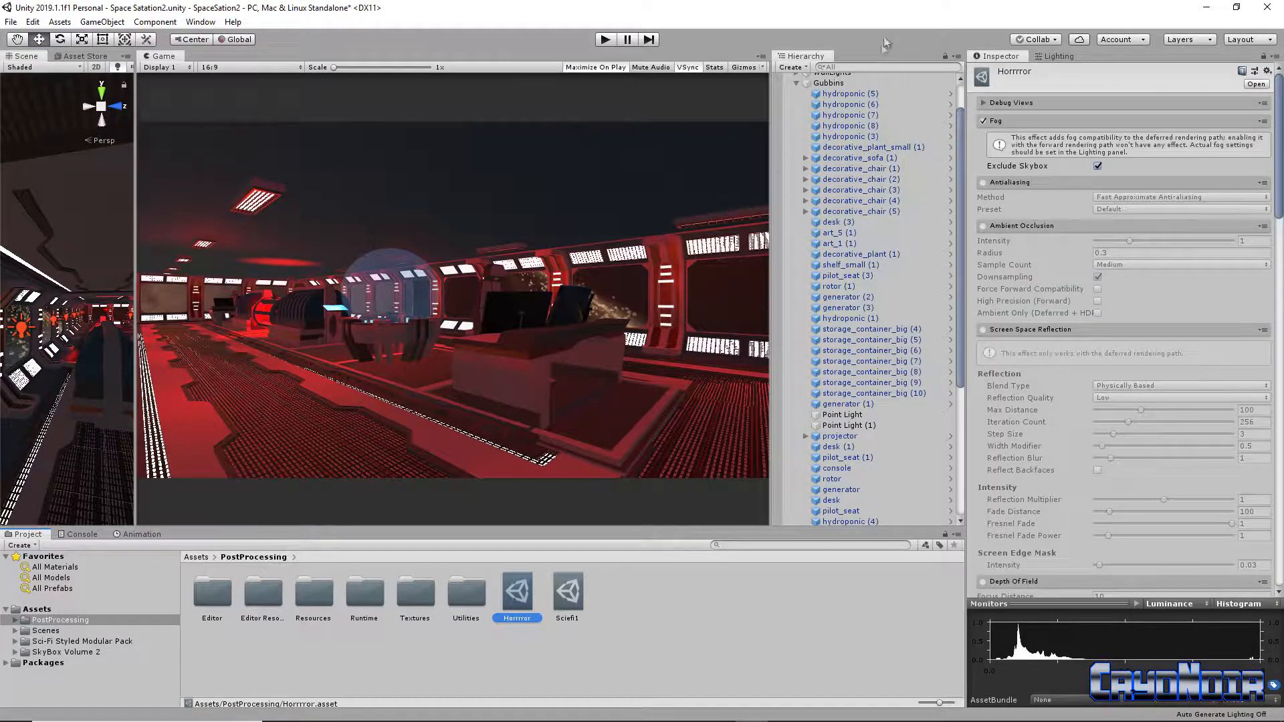
drag(957, 196, 971, 116)
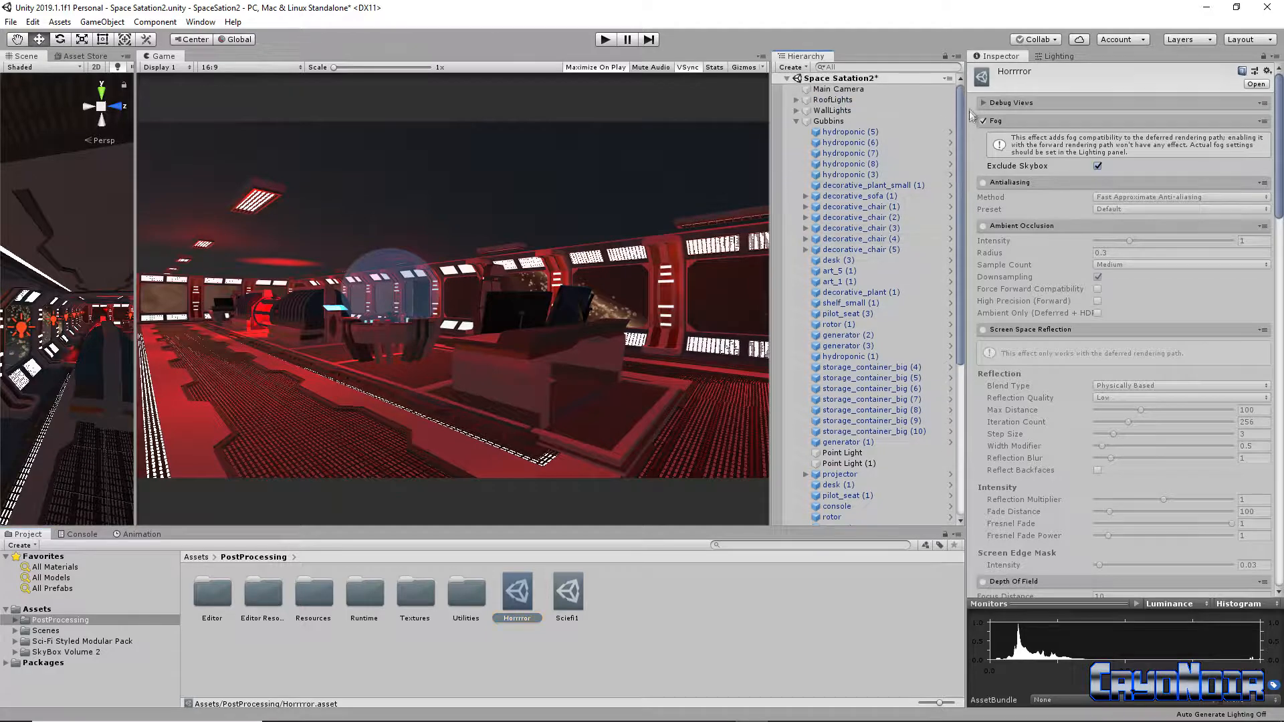
click(795, 122)
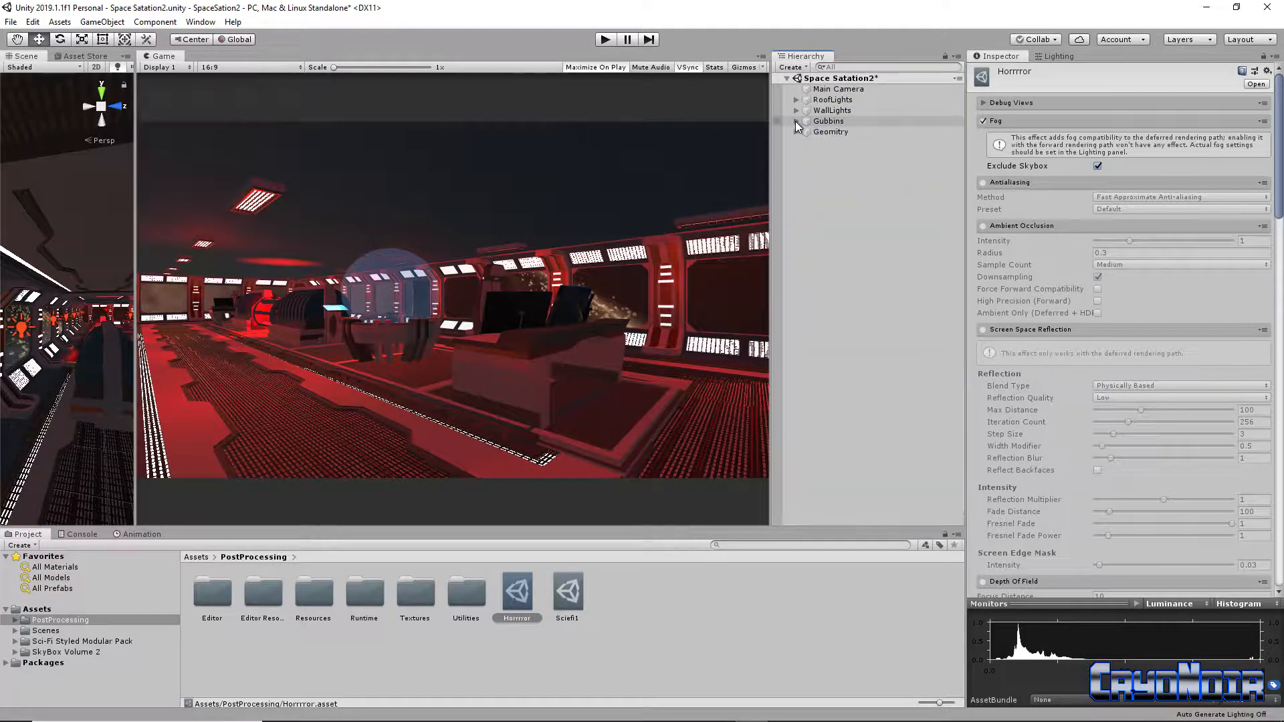
click(834, 91)
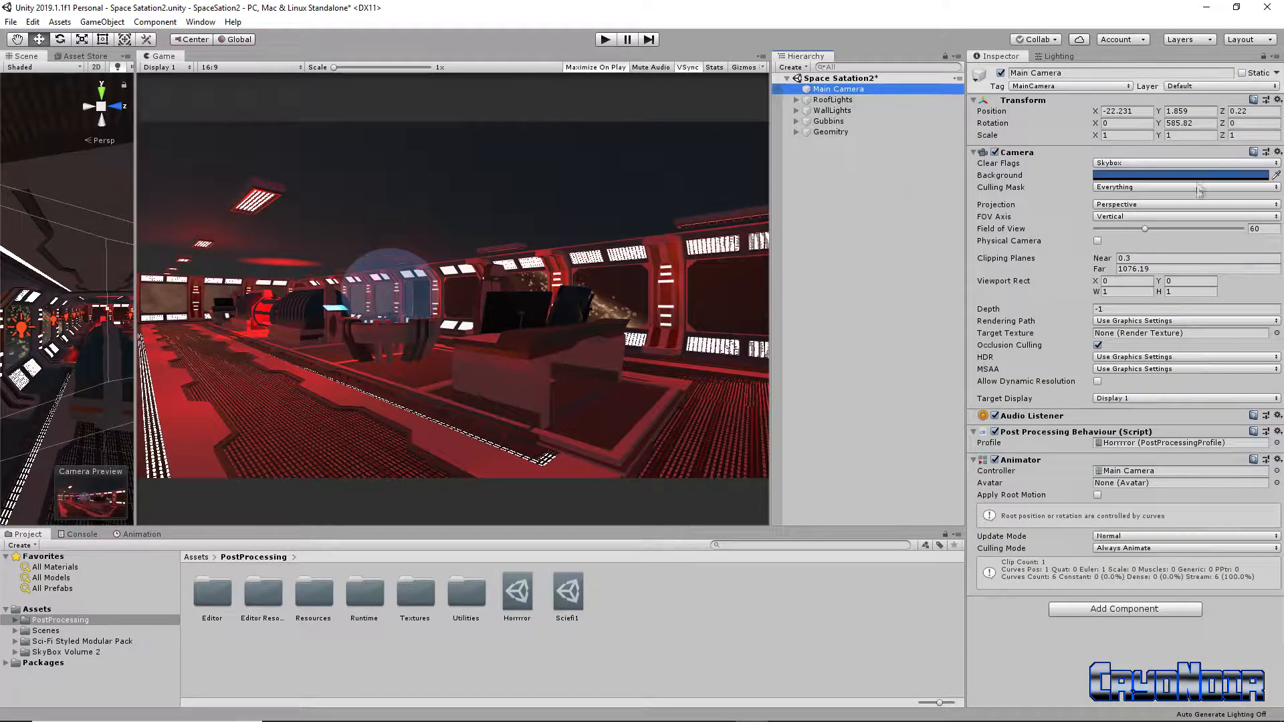
double_click(1145, 444)
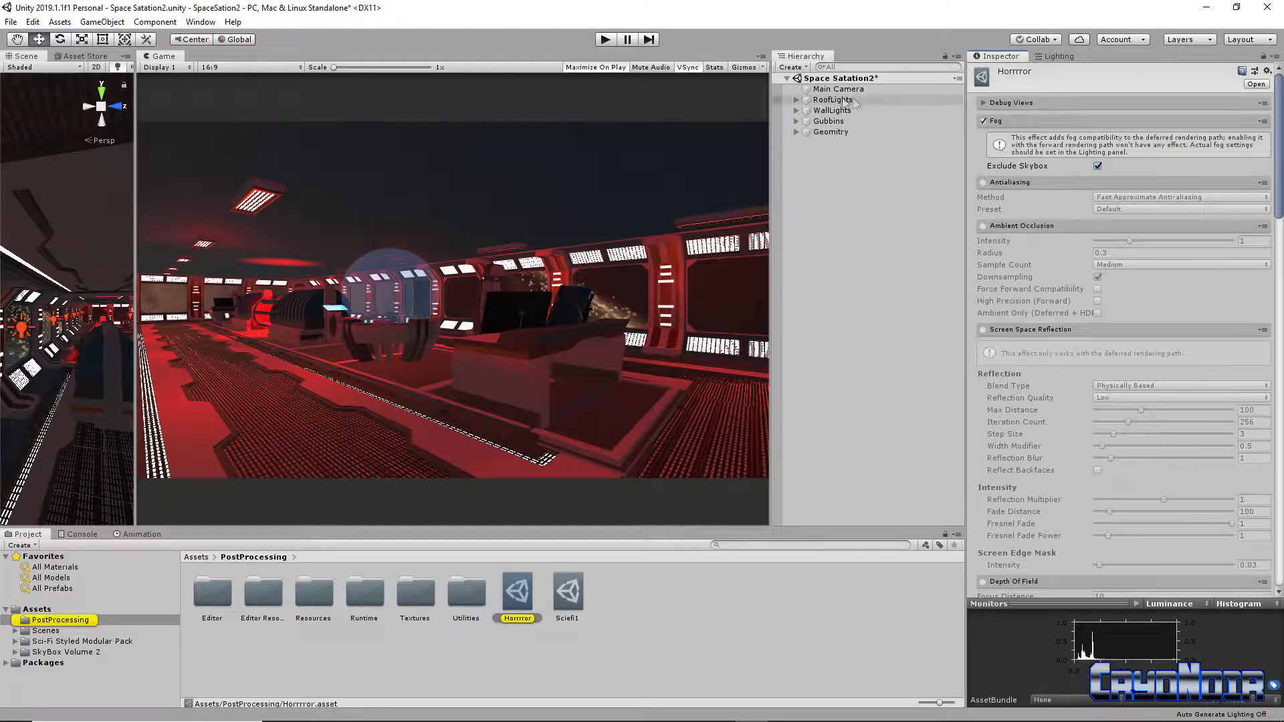
Step: Enable fog in the scene's lighting settings and set its colour to the pale reddish grey B09F9F
click(1070, 59)
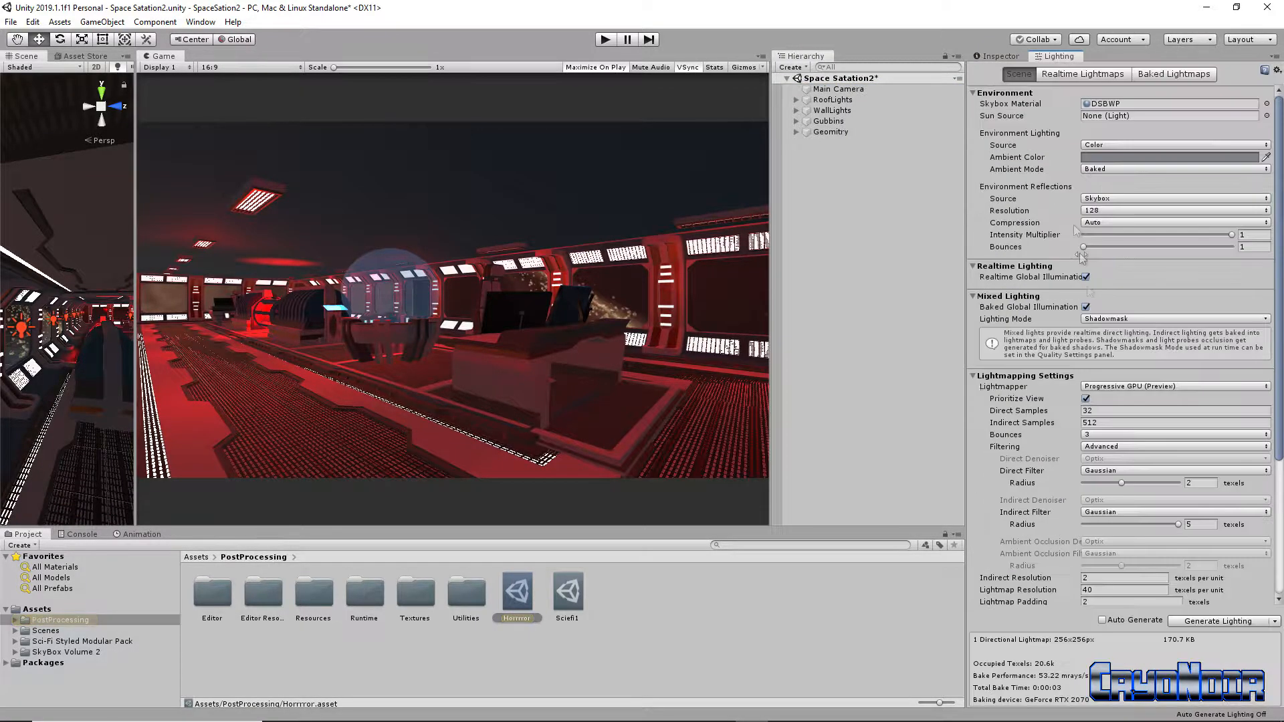
scroll(1073, 225, down, 6)
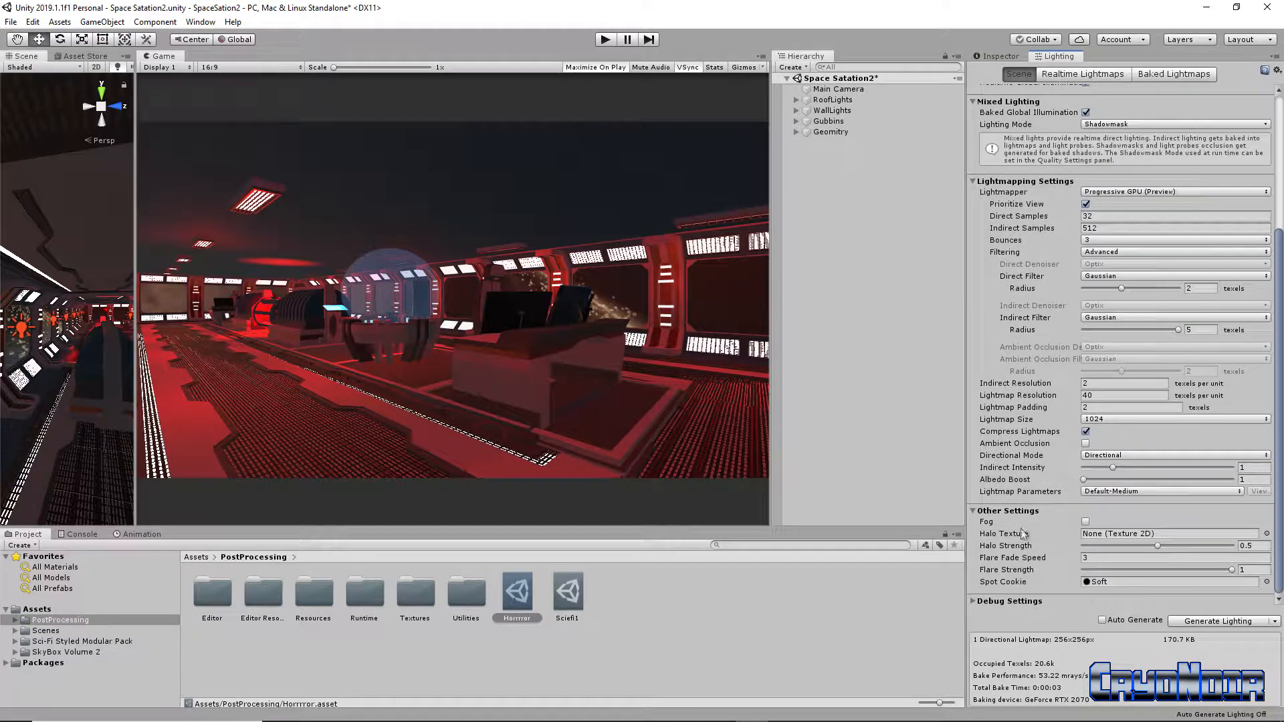
click(1084, 523)
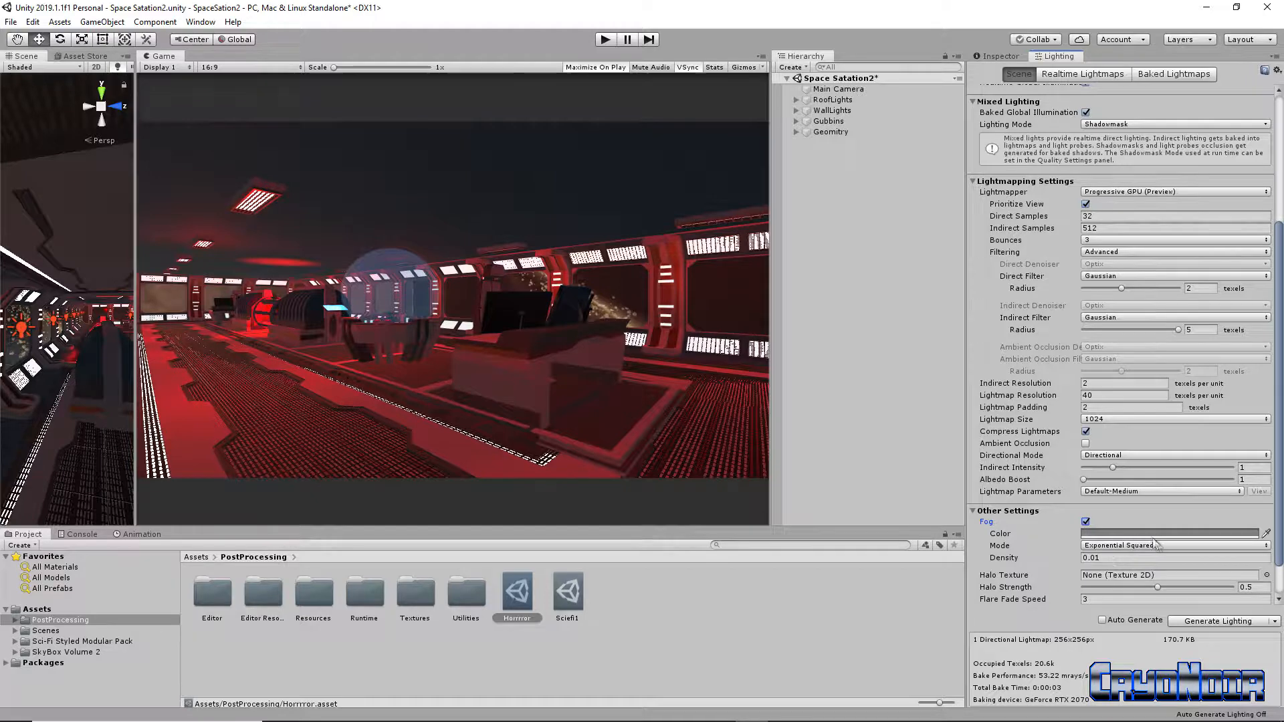
click(1173, 535)
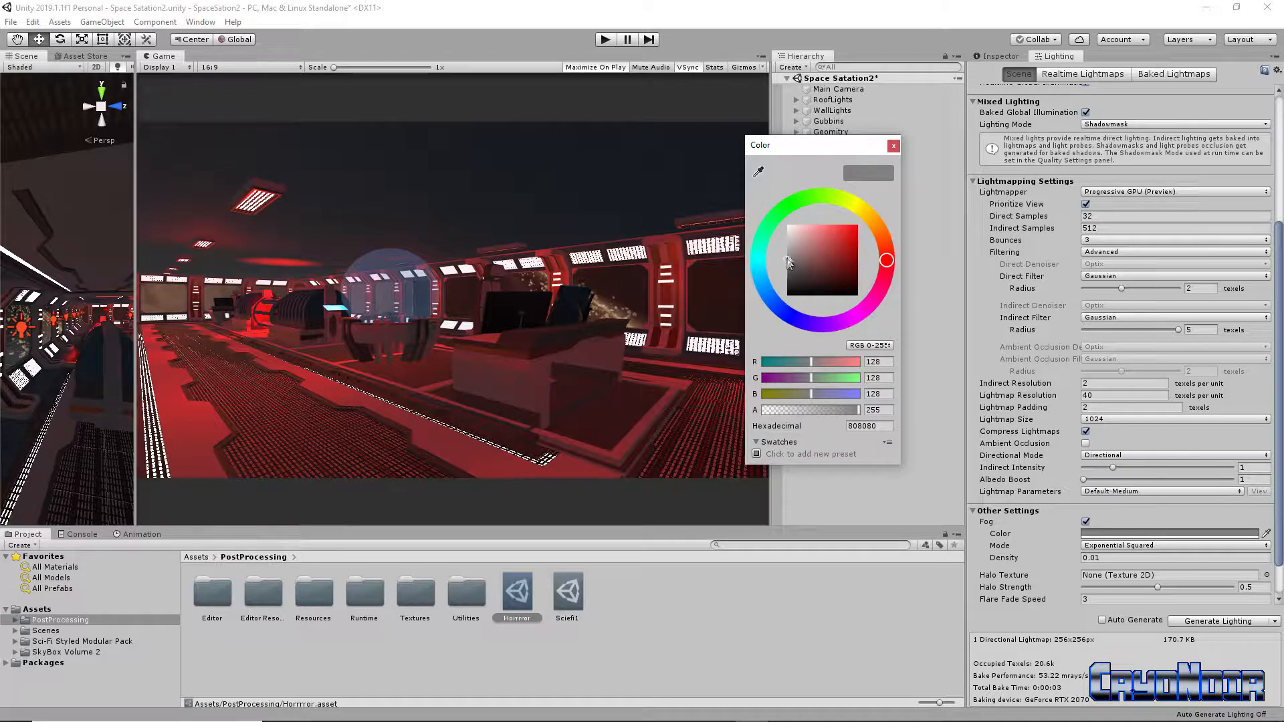
click(803, 255)
drag(801, 255, 794, 247)
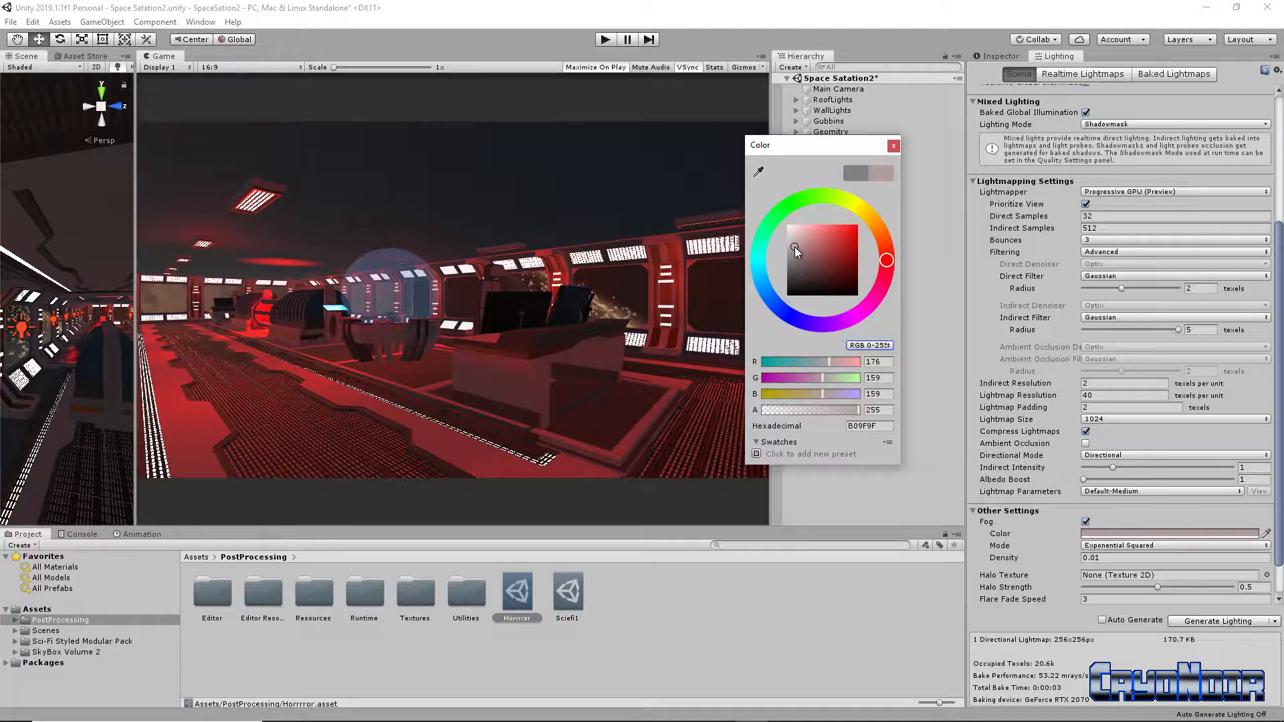
click(1144, 515)
Step: Try the Linear fog mode and set the mode to Exponential instead
click(1135, 546)
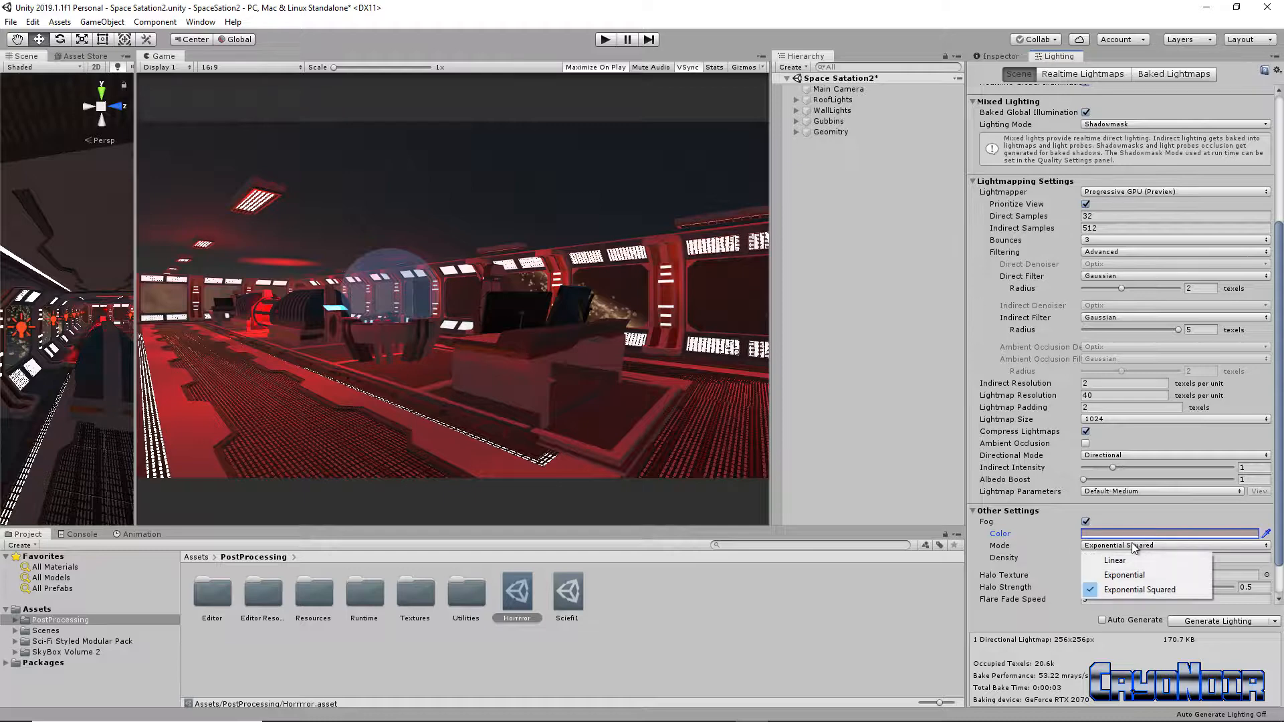
click(1123, 563)
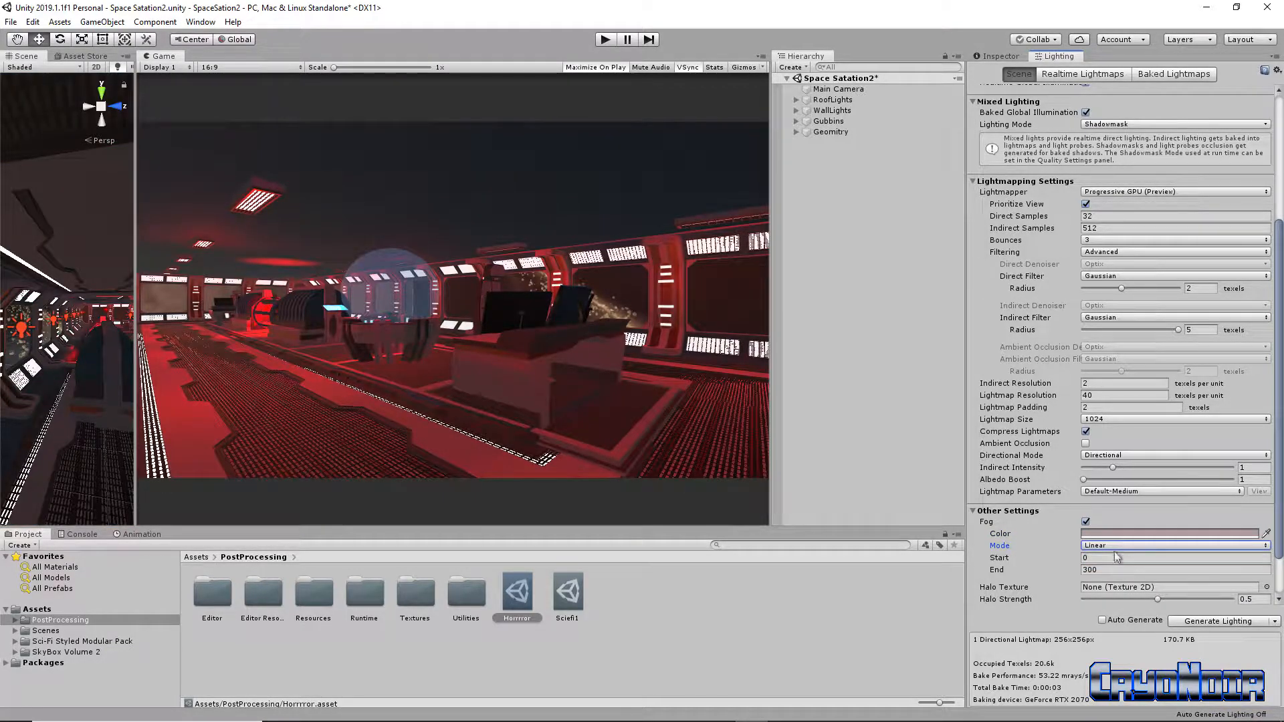
click(1116, 545)
click(1114, 571)
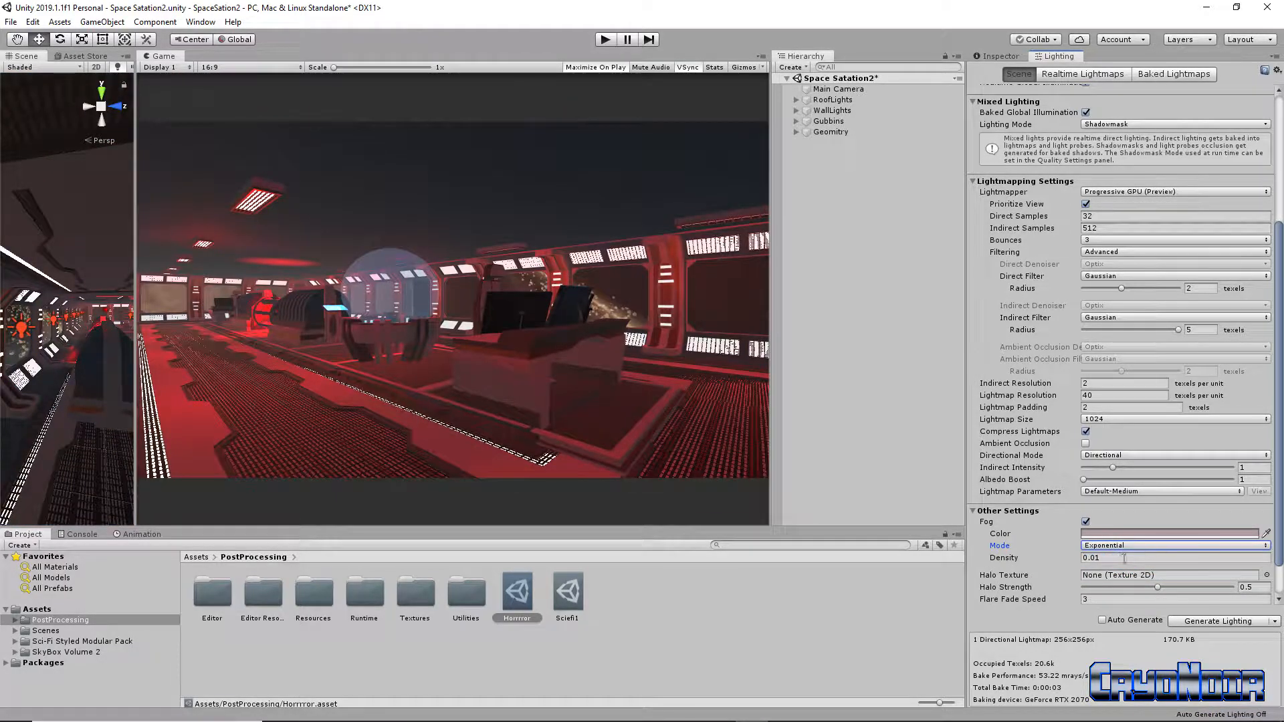
Step: Try denser values for the exponential fog and set its density to 0.1
click(1097, 558)
text(0.64)
key(BackSpace)
key(BackSpace)
text(16)
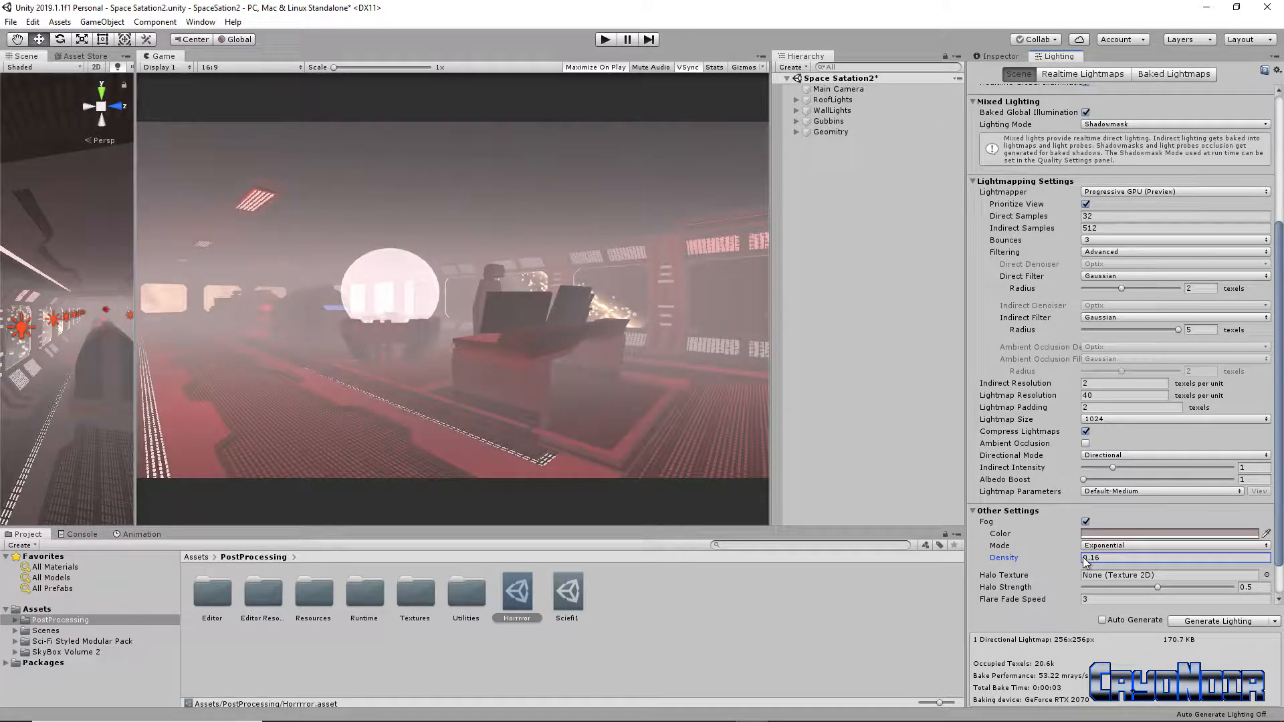
key(BackSpace)
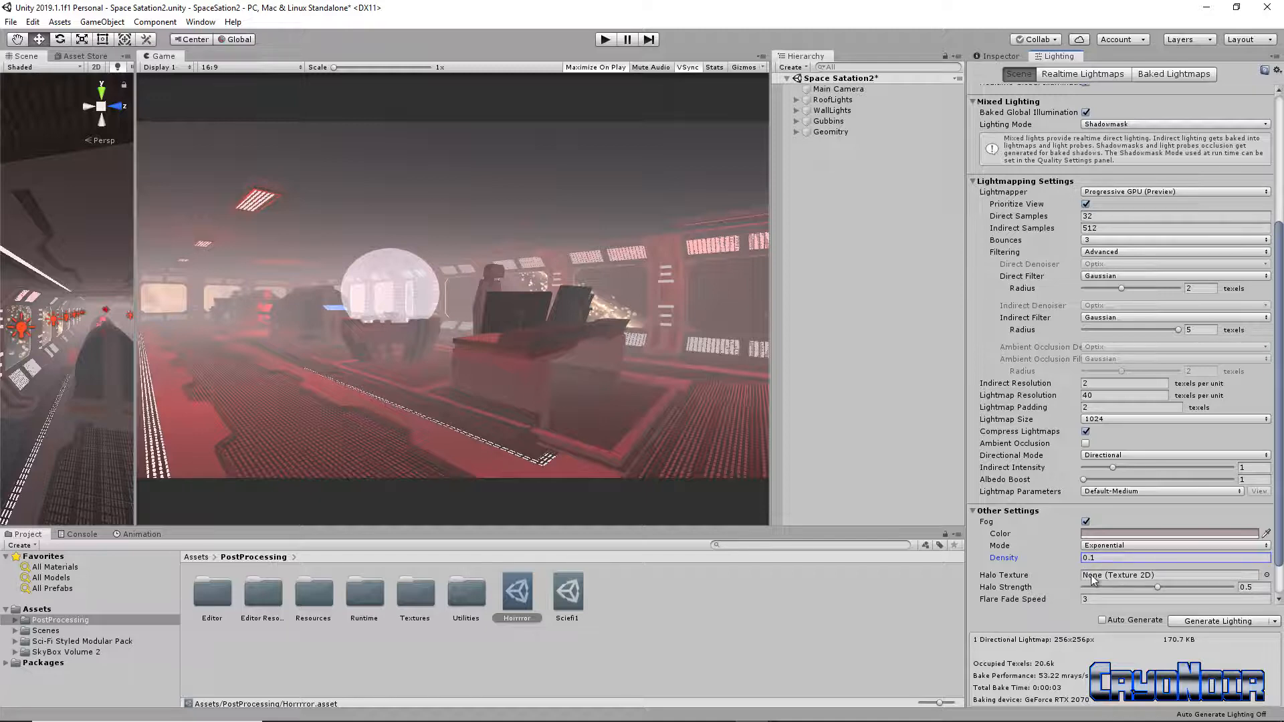
Step: Set Halo Strength to 0.203 and Flare Fade Speed to 10.74, and preview the foggy station in Play mode
drag(1158, 587, 1115, 593)
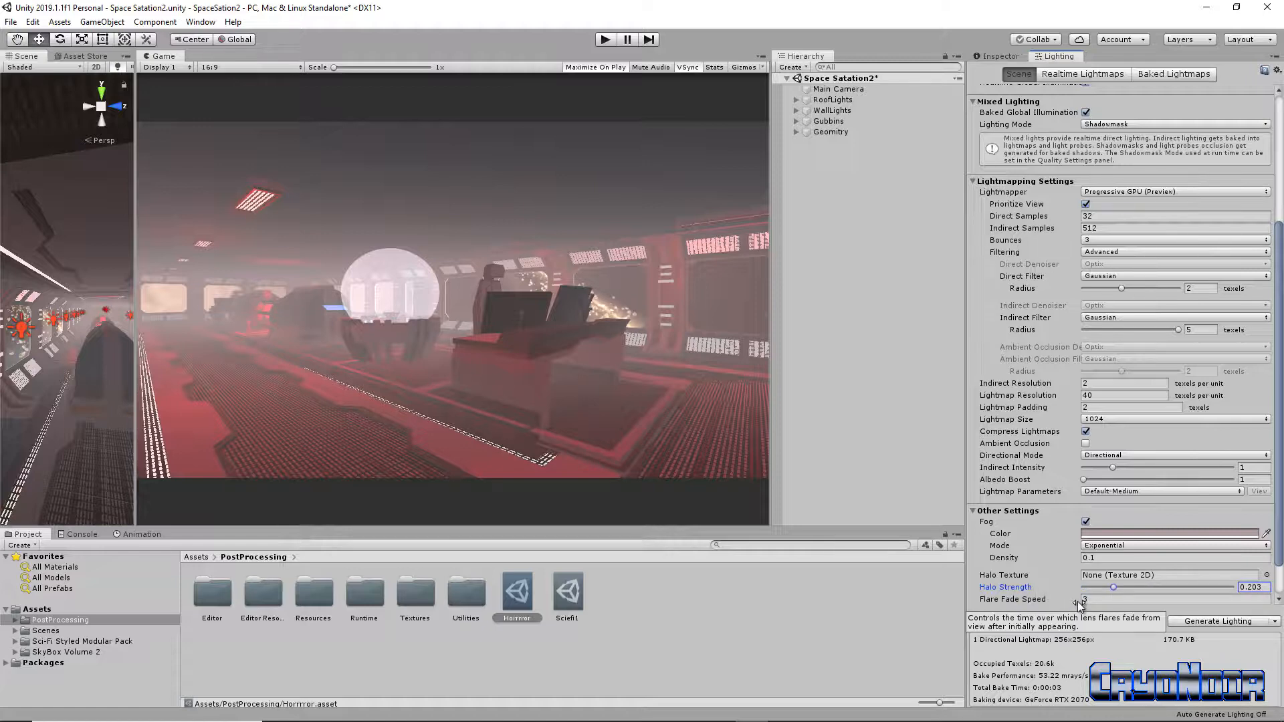
drag(1080, 600, 1254, 591)
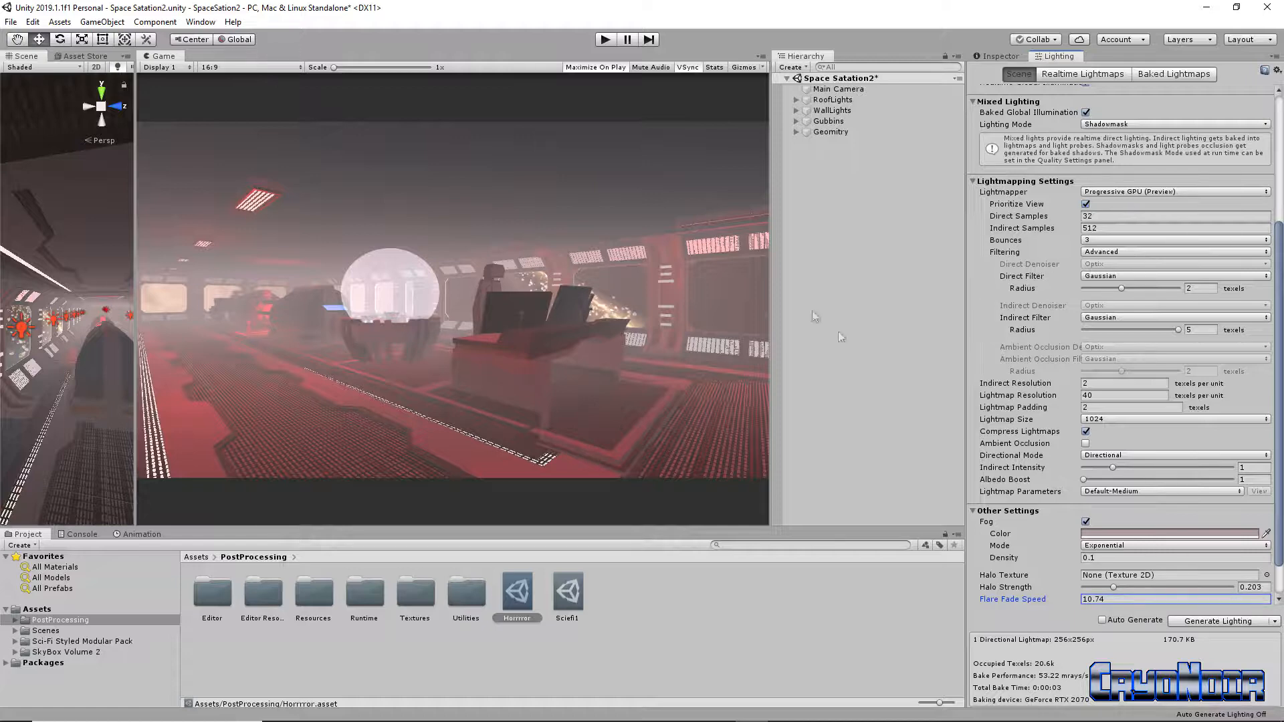
click(605, 39)
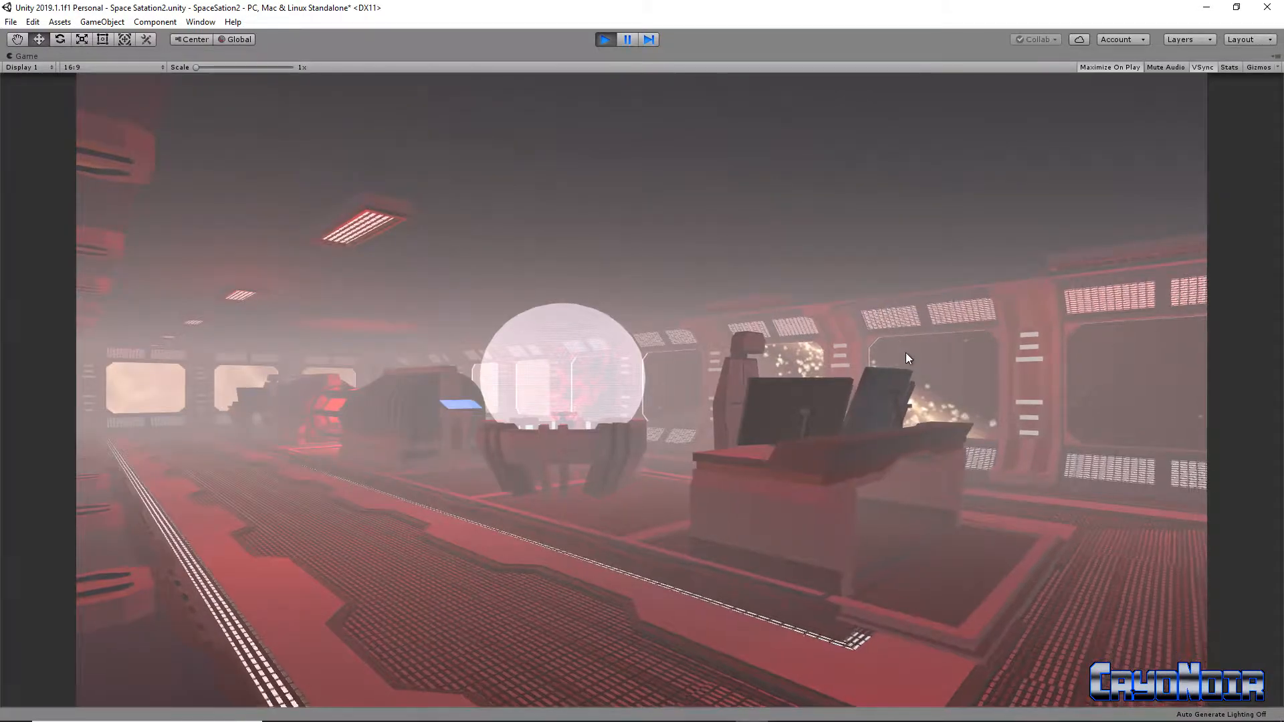
Step: Leave Play mode, lower the exponential fog density to 0.05, and preview the station in Play mode again
click(605, 40)
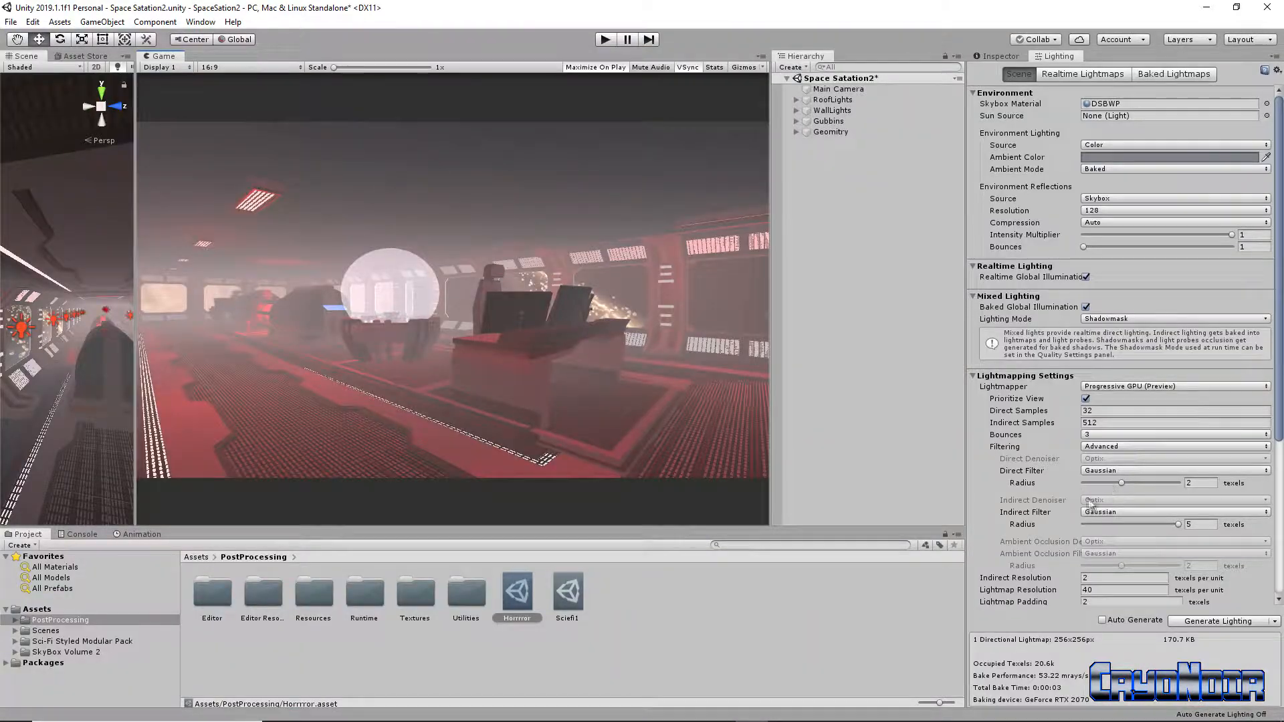
scroll(1063, 535, down, 6)
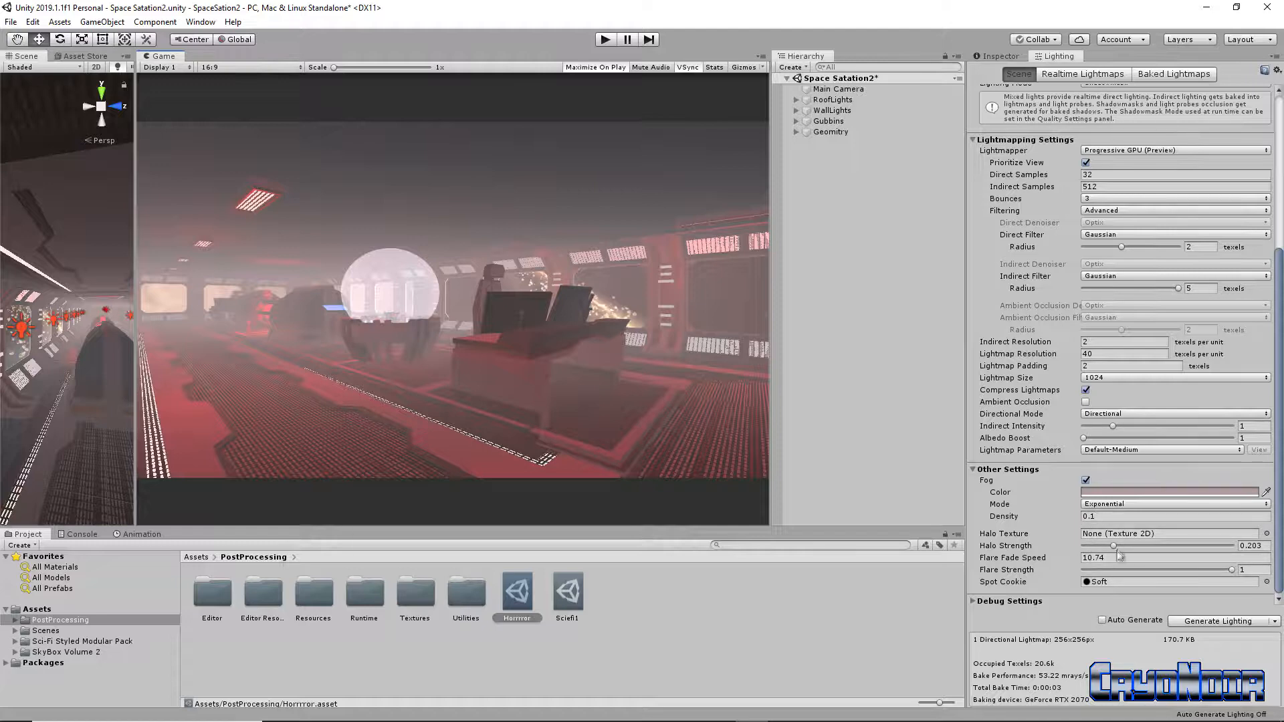
click(1084, 516)
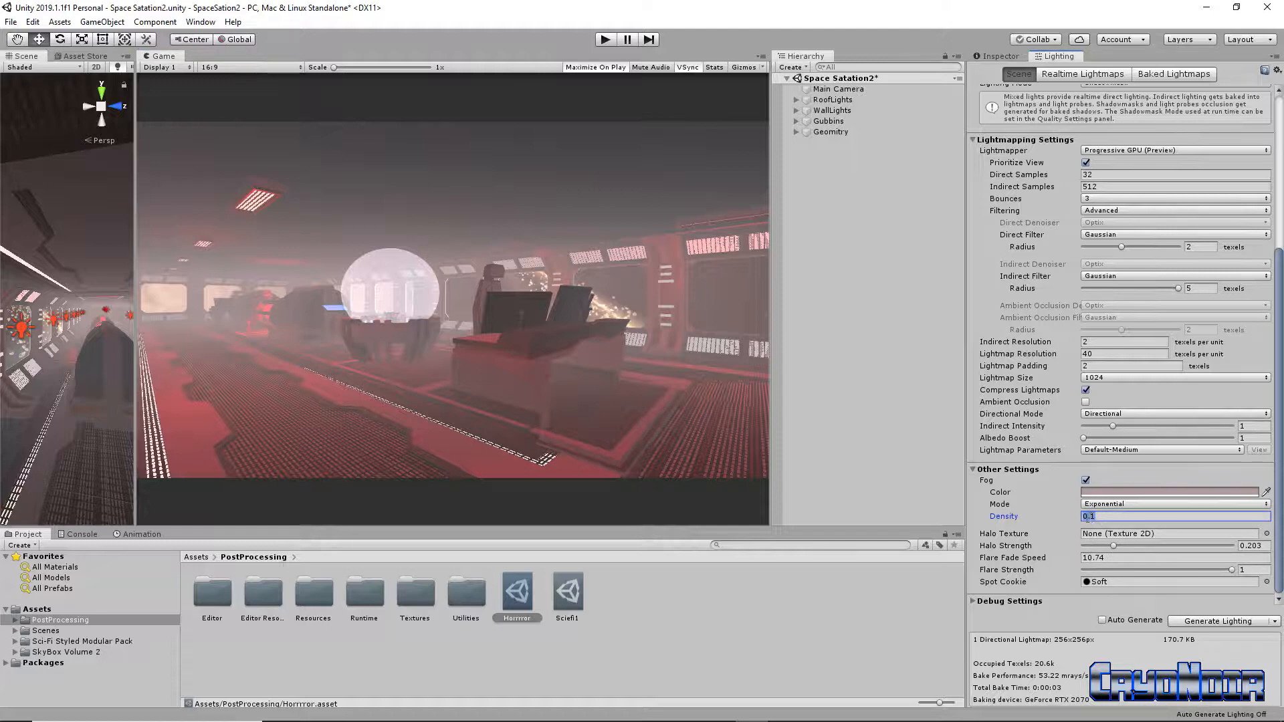
mouse_move(1081, 520)
mouse_down()
mouse_move(1093, 521)
mouse_move(1076, 518)
mouse_up()
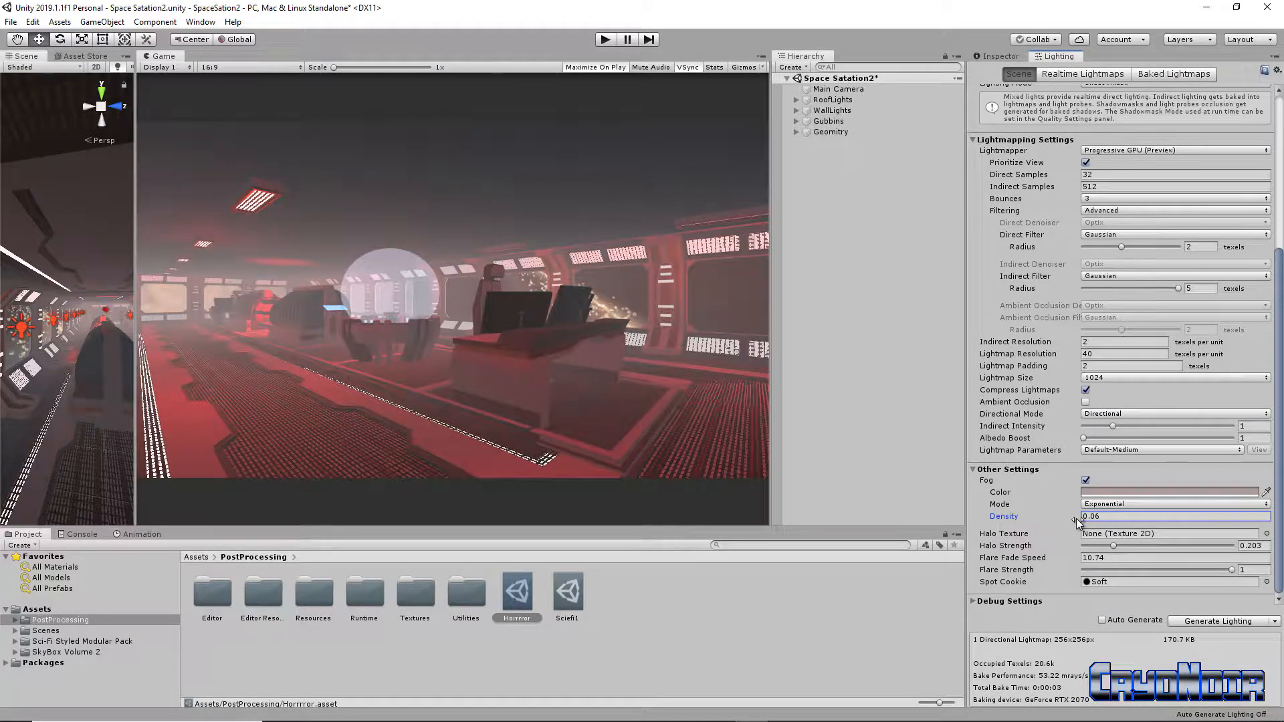
drag(1076, 518, 1076, 518)
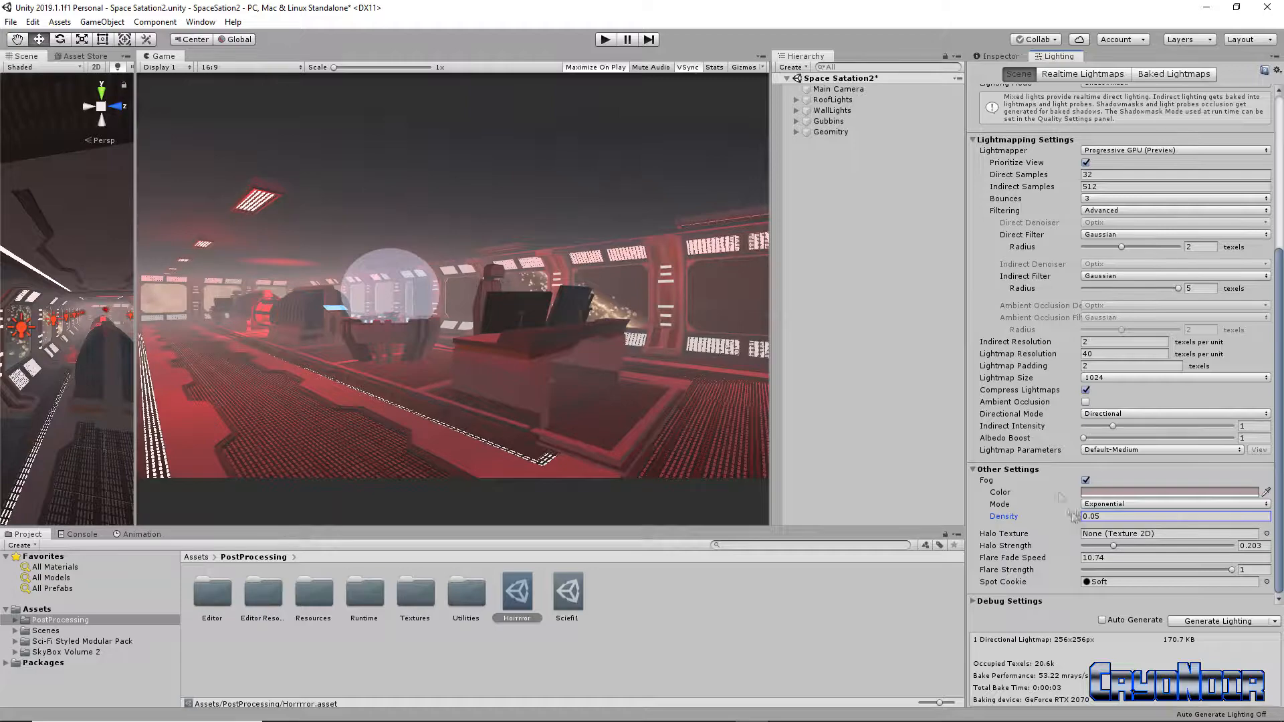
click(605, 39)
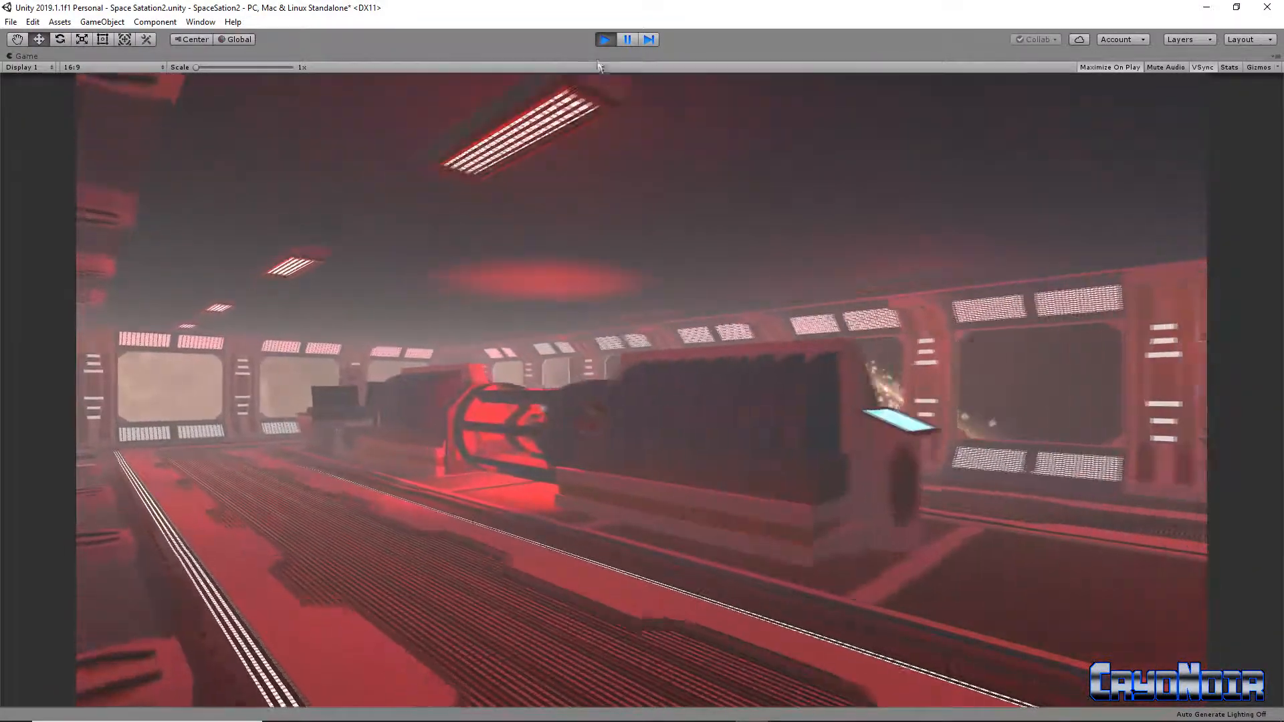
click(603, 42)
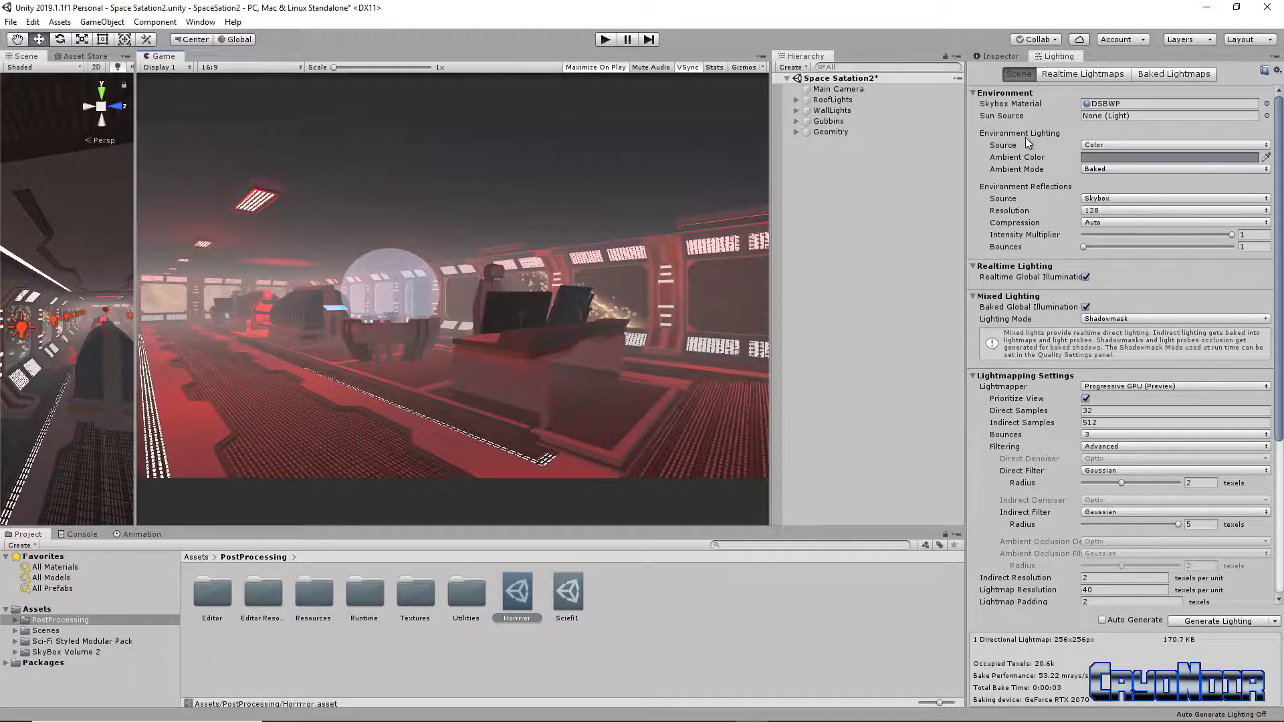
Step: Enable Antialiasing in the horror post-processing profile and expand its settings
click(1009, 56)
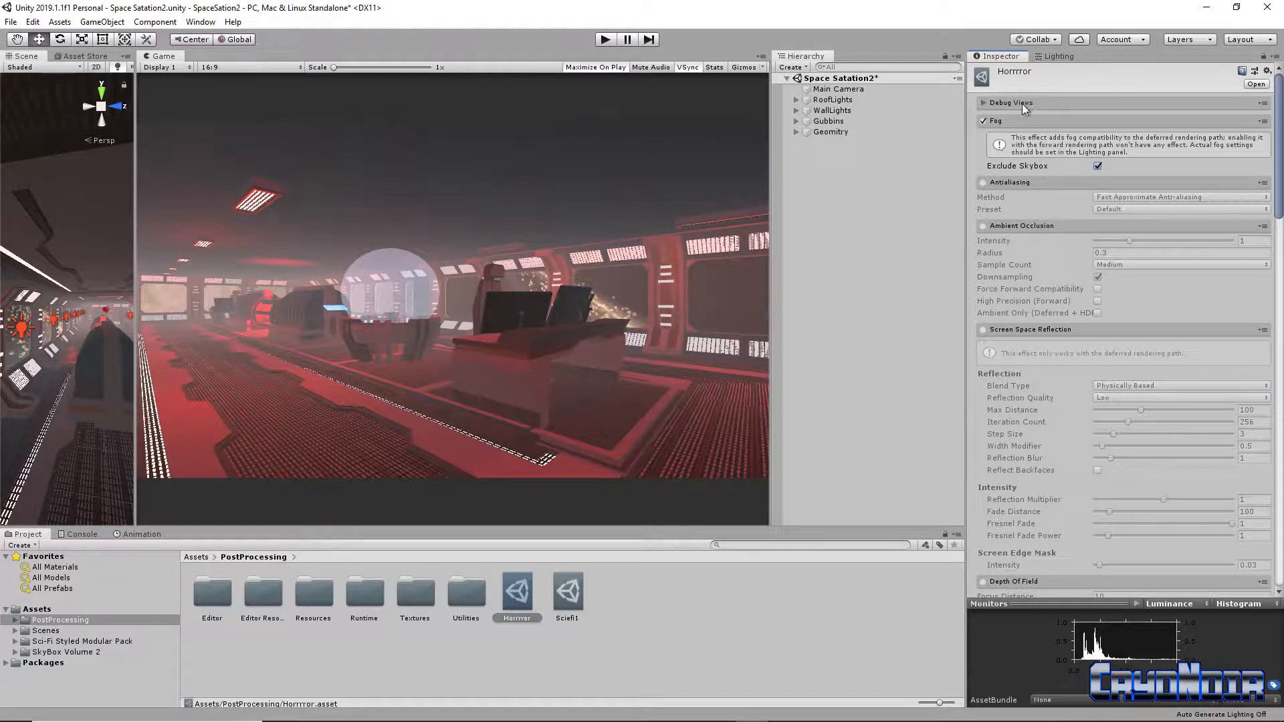
click(983, 182)
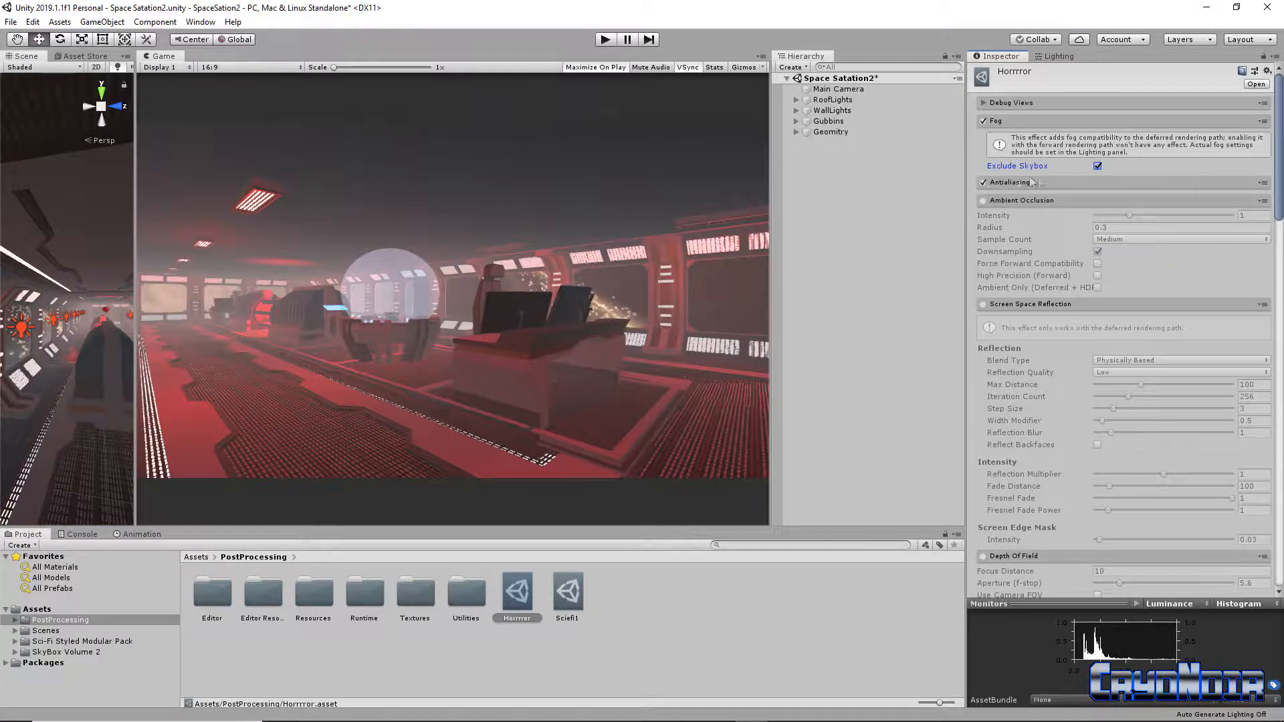
click(1261, 185)
click(1112, 183)
click(1044, 182)
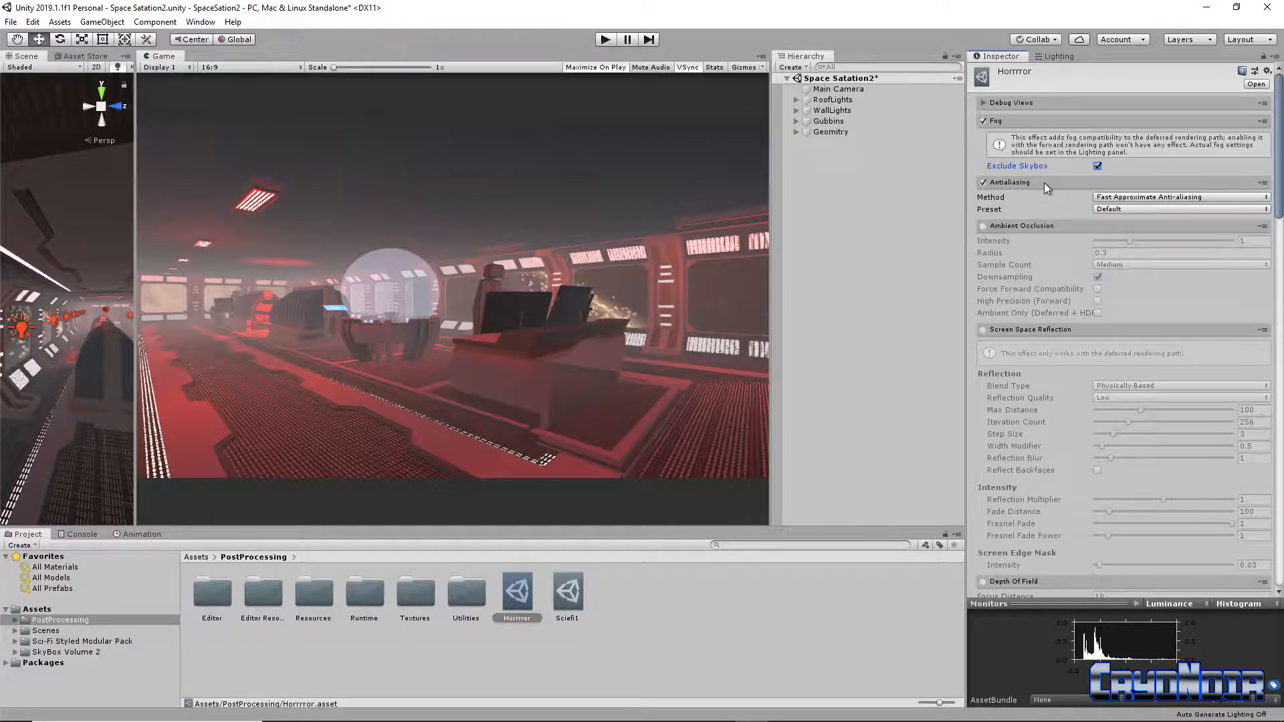
Step: Enable Ambient Occlusion in the horror profile and set its intensity to 2.28
click(1045, 226)
click(990, 226)
click(982, 226)
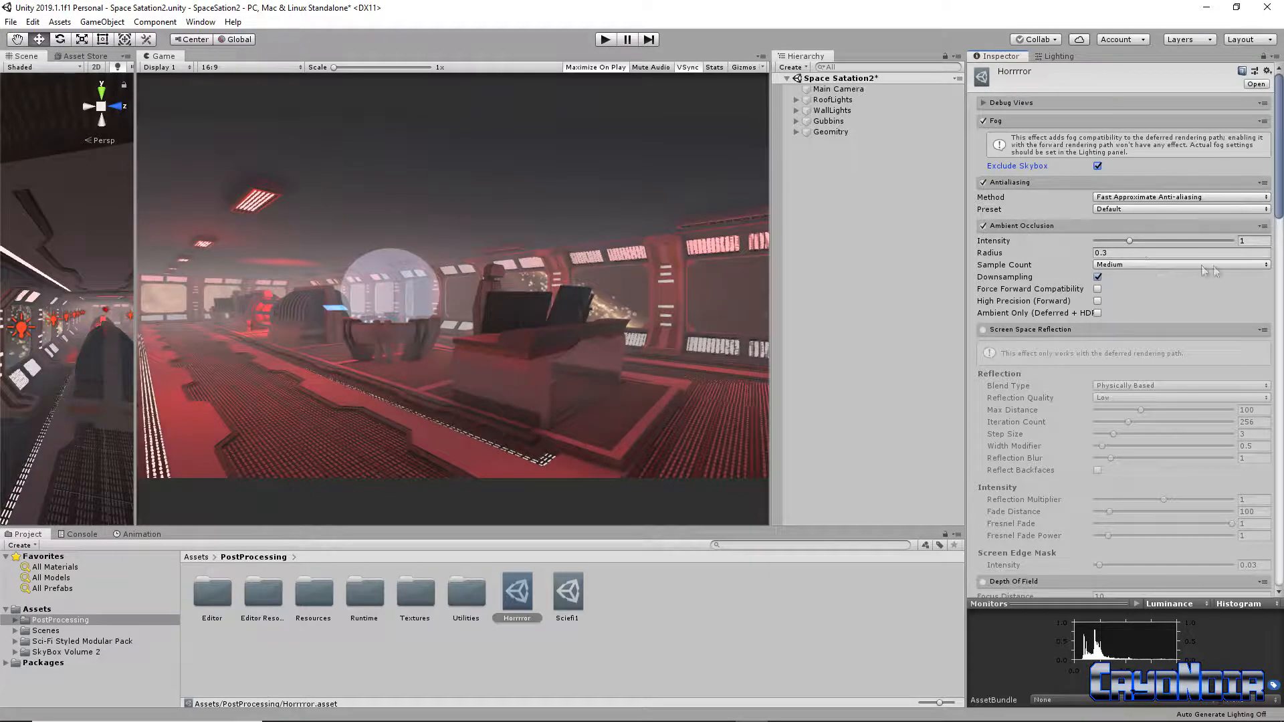
mouse_move(1130, 241)
mouse_down()
mouse_move(1115, 242)
mouse_move(1176, 241)
mouse_up()
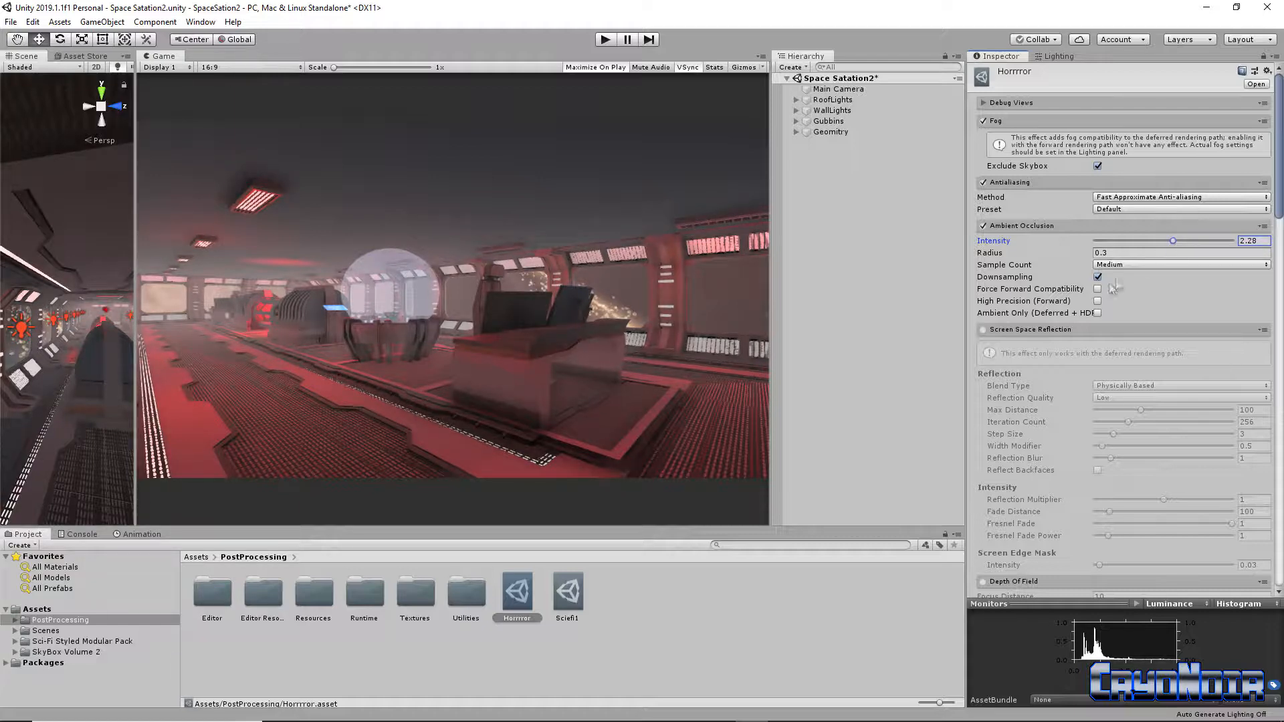
Step: Set the Ambient Occlusion radius to 0.71 and its Sample Count to High
click(1097, 252)
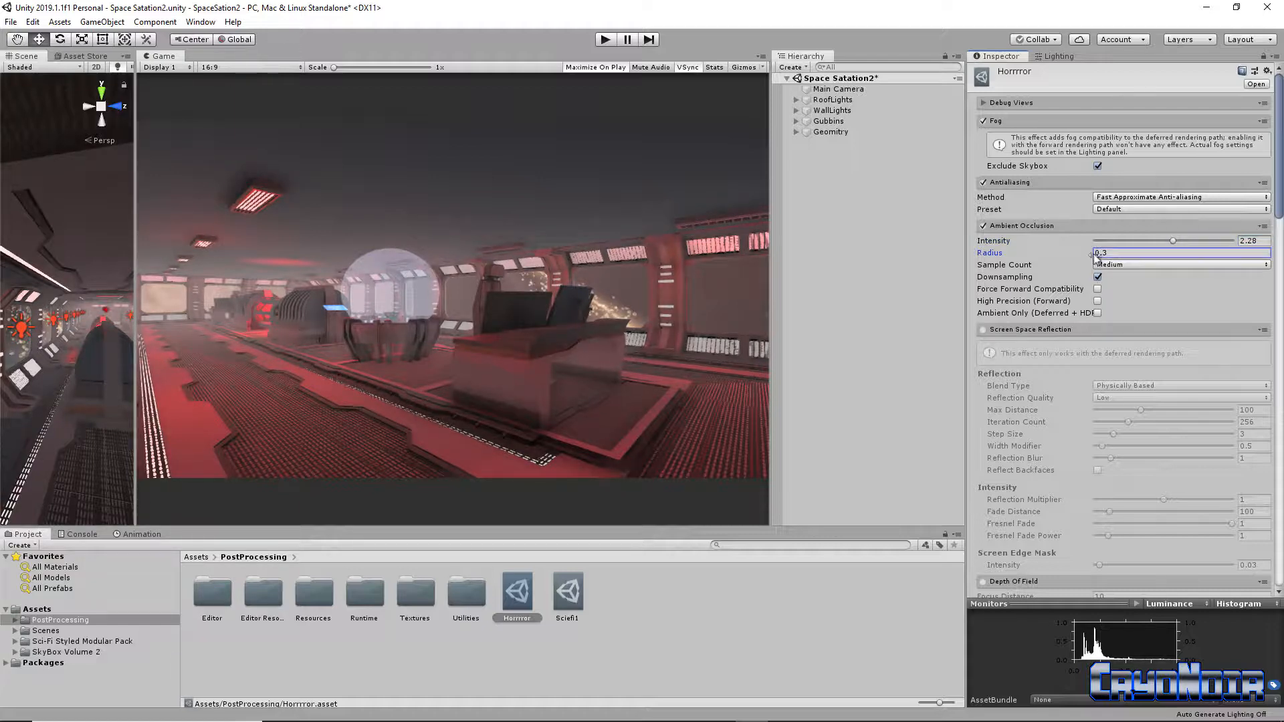
text(0.68)
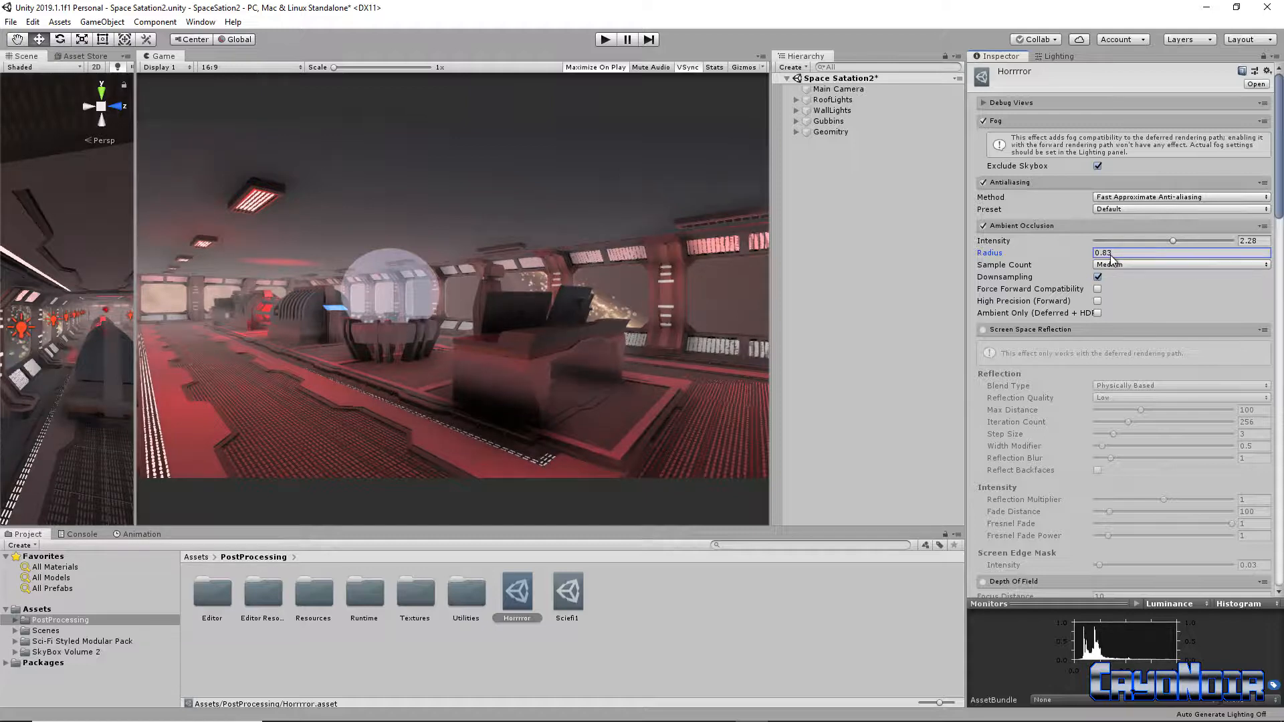
key(BackSpace)
key(BackSpace)
text(74)
click(1117, 264)
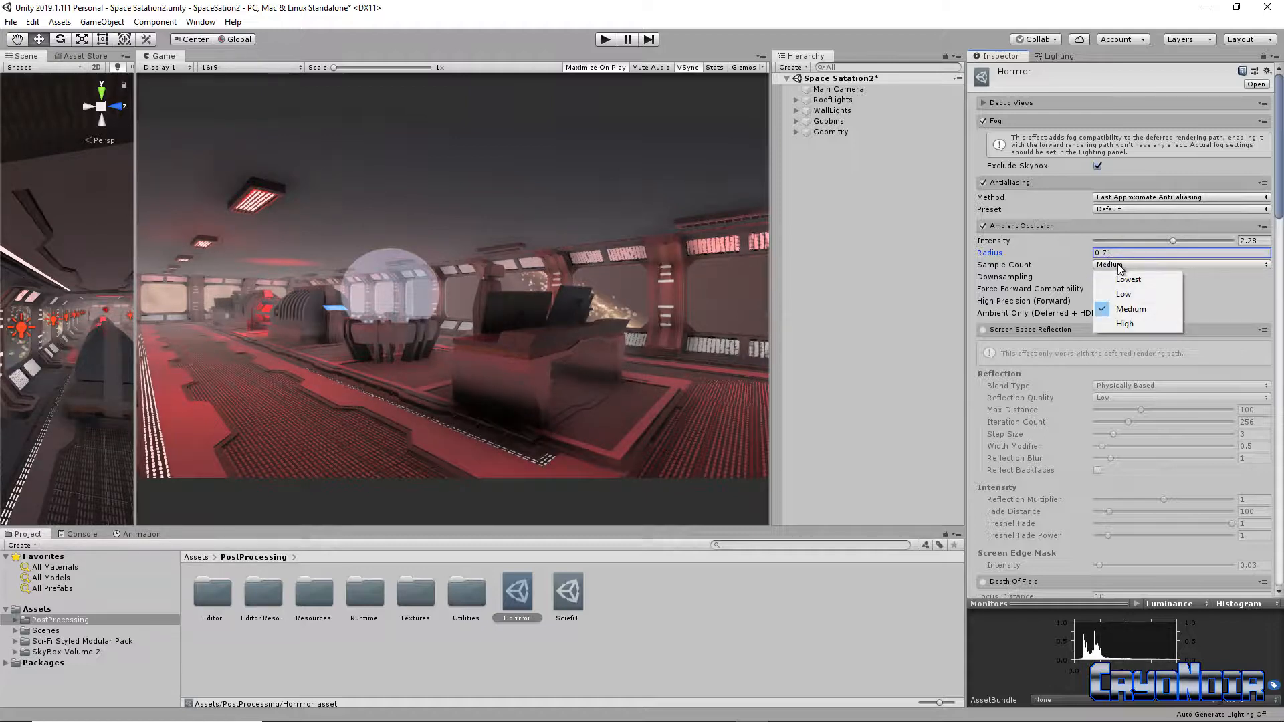
click(1125, 323)
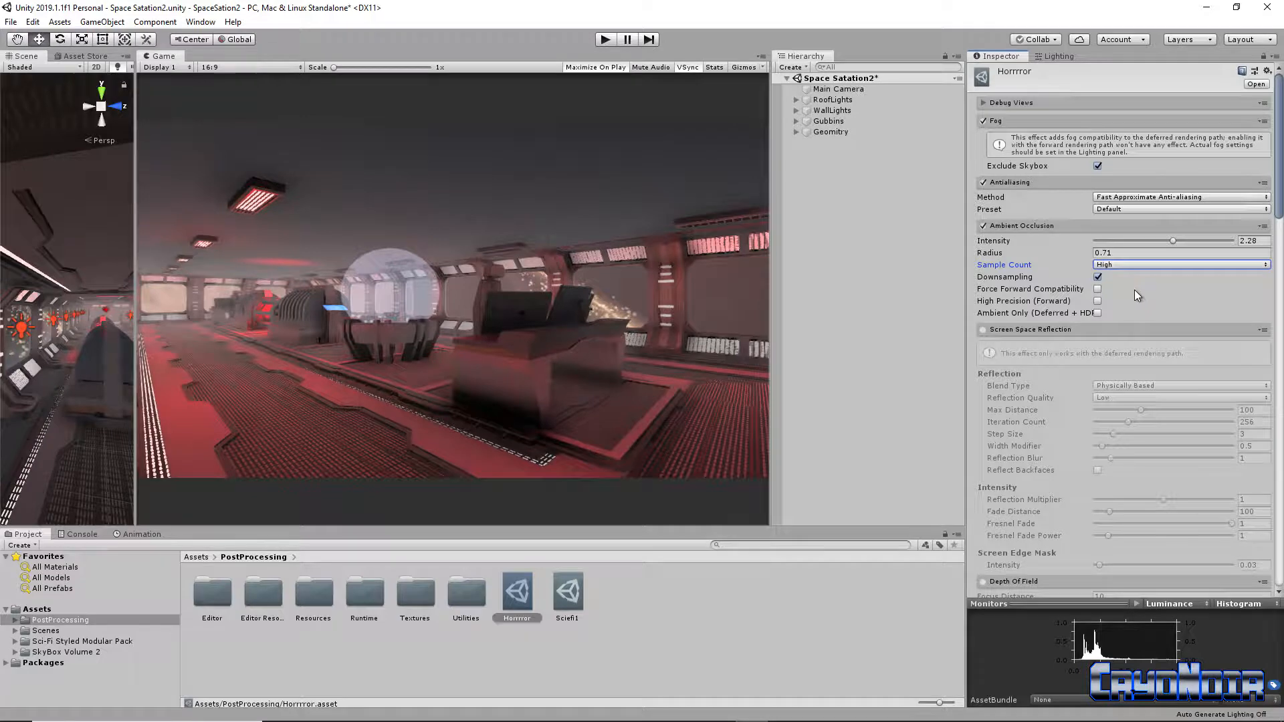
Step: Enable Screen Space Reflection in the horror post-processing profile
scroll(1052, 333, down, 4)
click(982, 208)
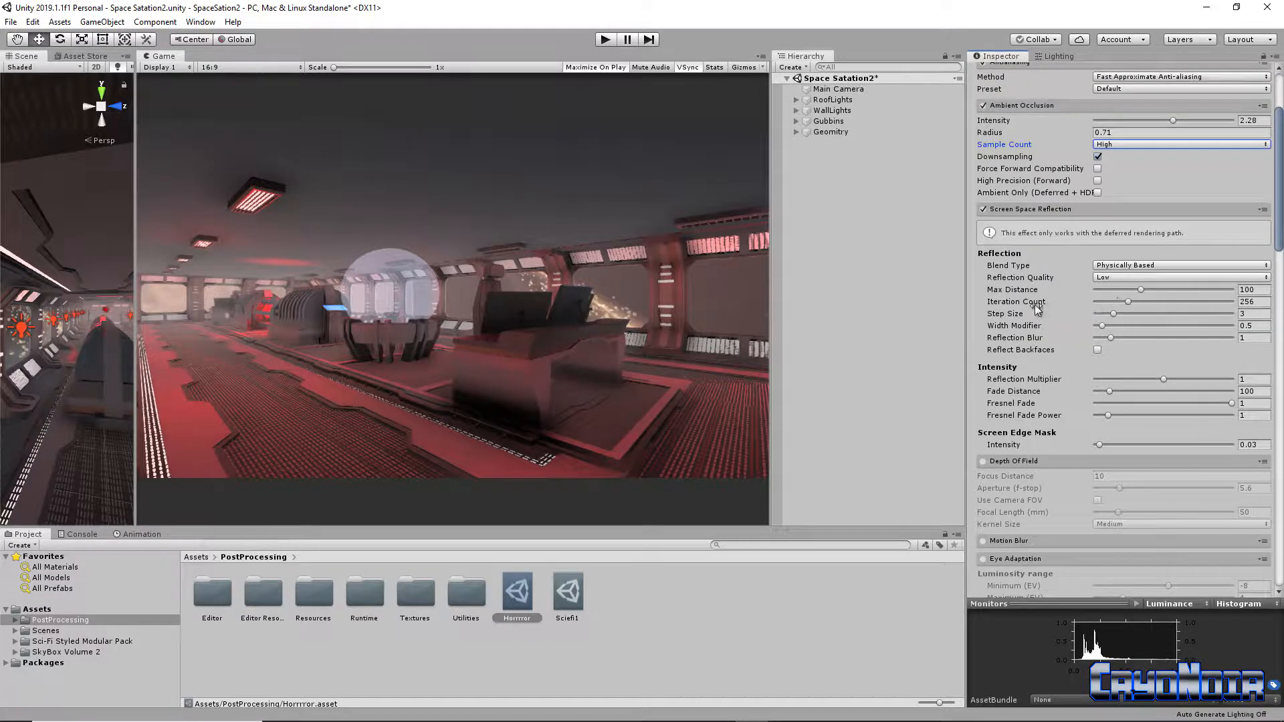
scroll(1056, 304, down, 10)
scroll(1053, 309, up, 10)
Step: Enable Depth Of Field in the horror profile with Use Camera FOV on and an aperture of 2.7
scroll(1070, 301, down, 4)
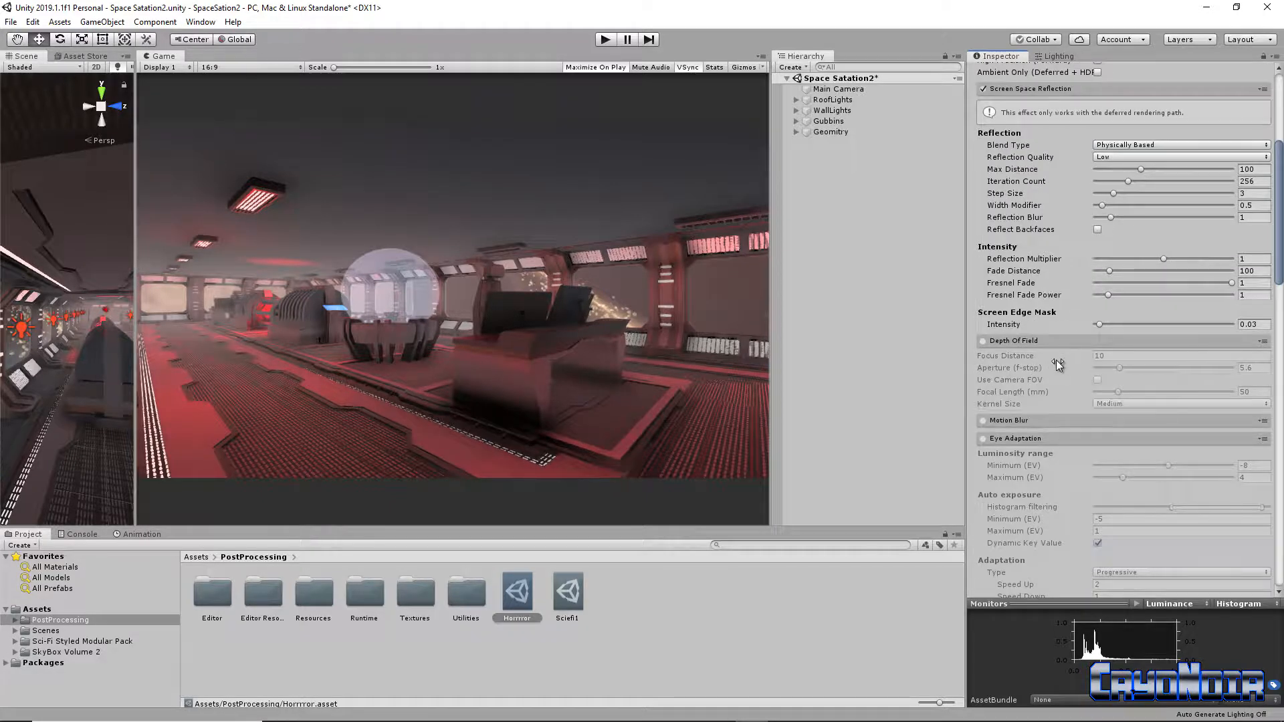
click(982, 341)
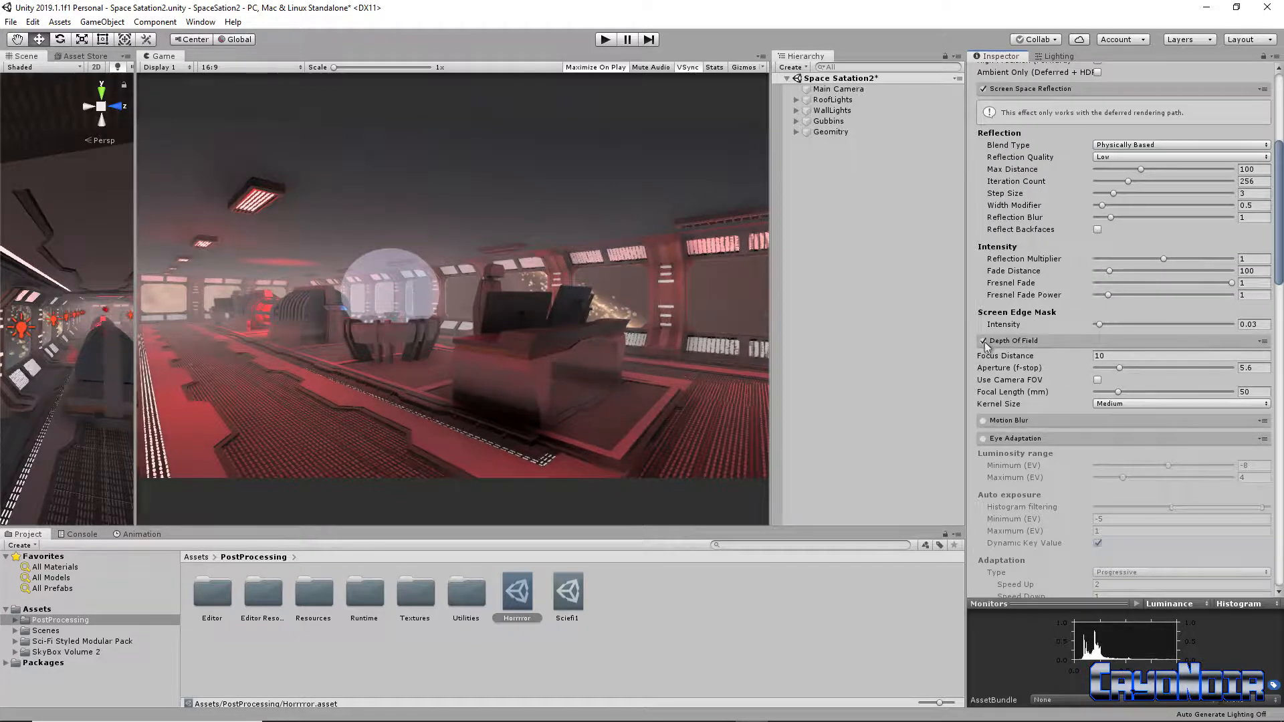
mouse_move(1119, 372)
mouse_down()
mouse_move(1162, 372)
mouse_move(1142, 372)
mouse_up()
click(1096, 381)
mouse_move(1150, 367)
mouse_down()
mouse_move(1106, 372)
mouse_move(1225, 372)
mouse_move(1086, 377)
mouse_move(1151, 366)
mouse_up()
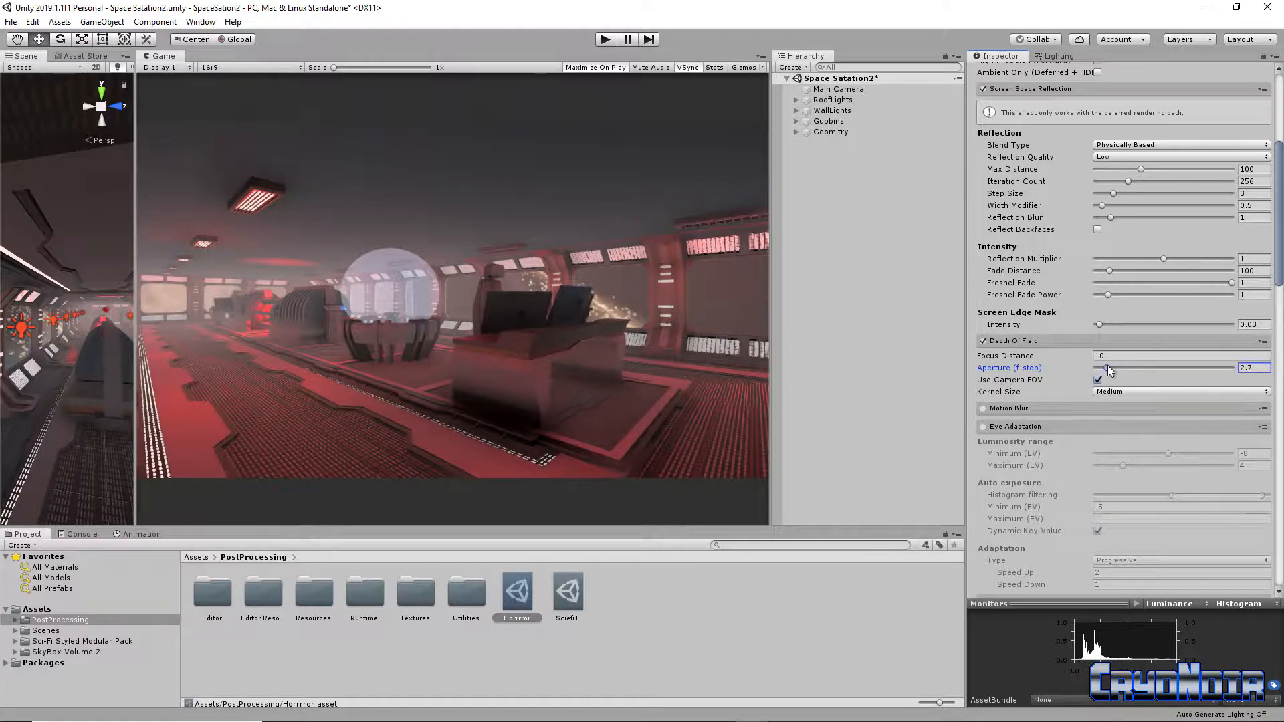
Step: Enable Motion Blur with a Shutter Angle of 293, lower its sample count, raise frame blending, and preview the scene in Play mode
click(1035, 411)
click(983, 409)
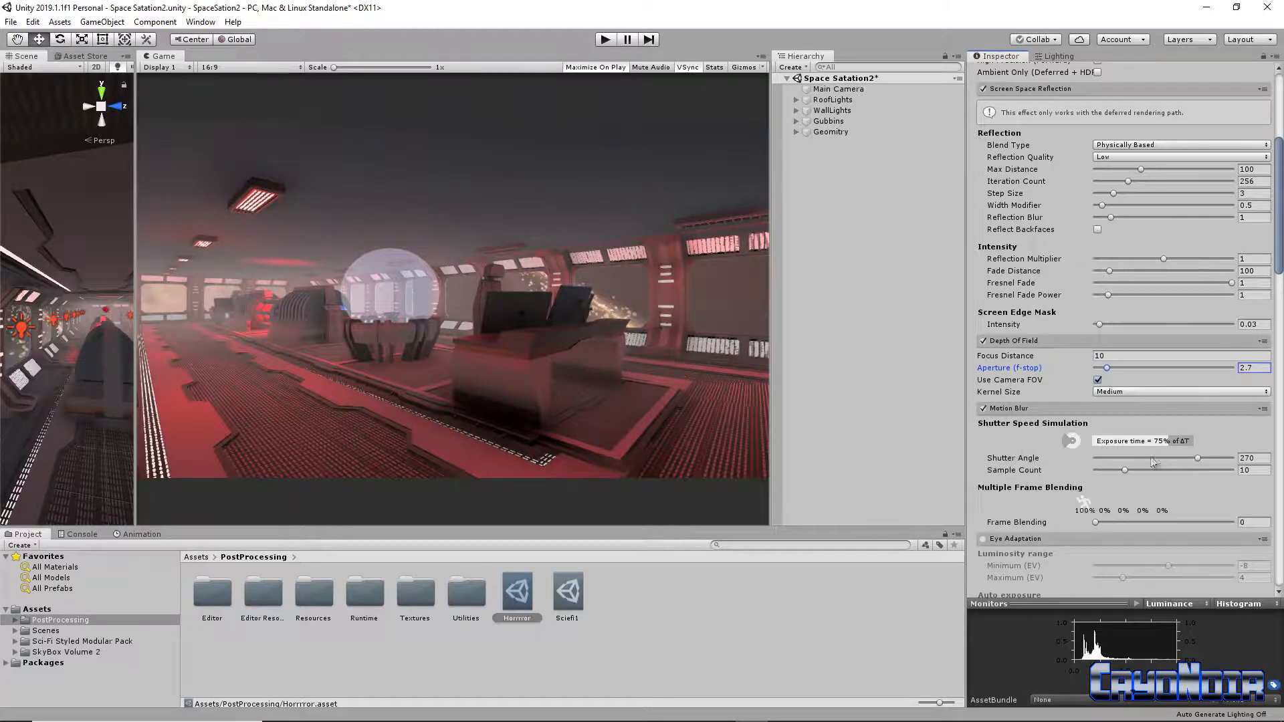
drag(1194, 455, 1203, 455)
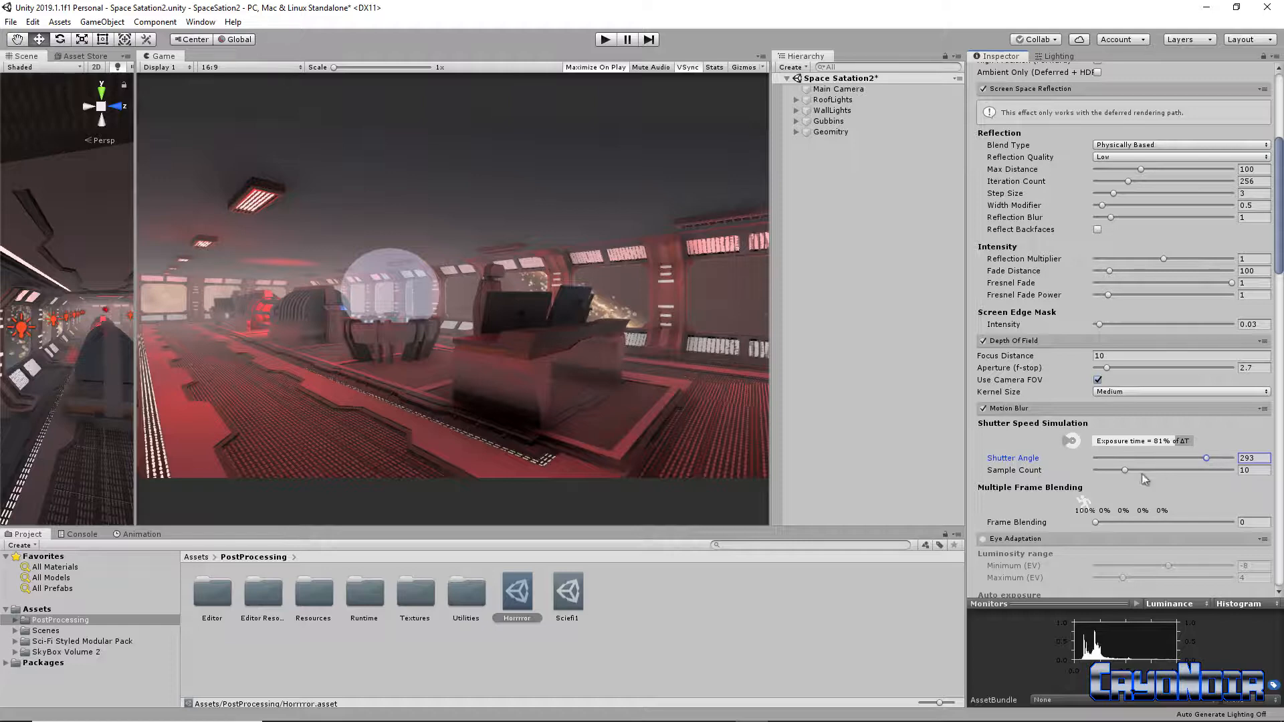
drag(1125, 470, 1115, 474)
drag(1097, 522, 1123, 525)
click(603, 40)
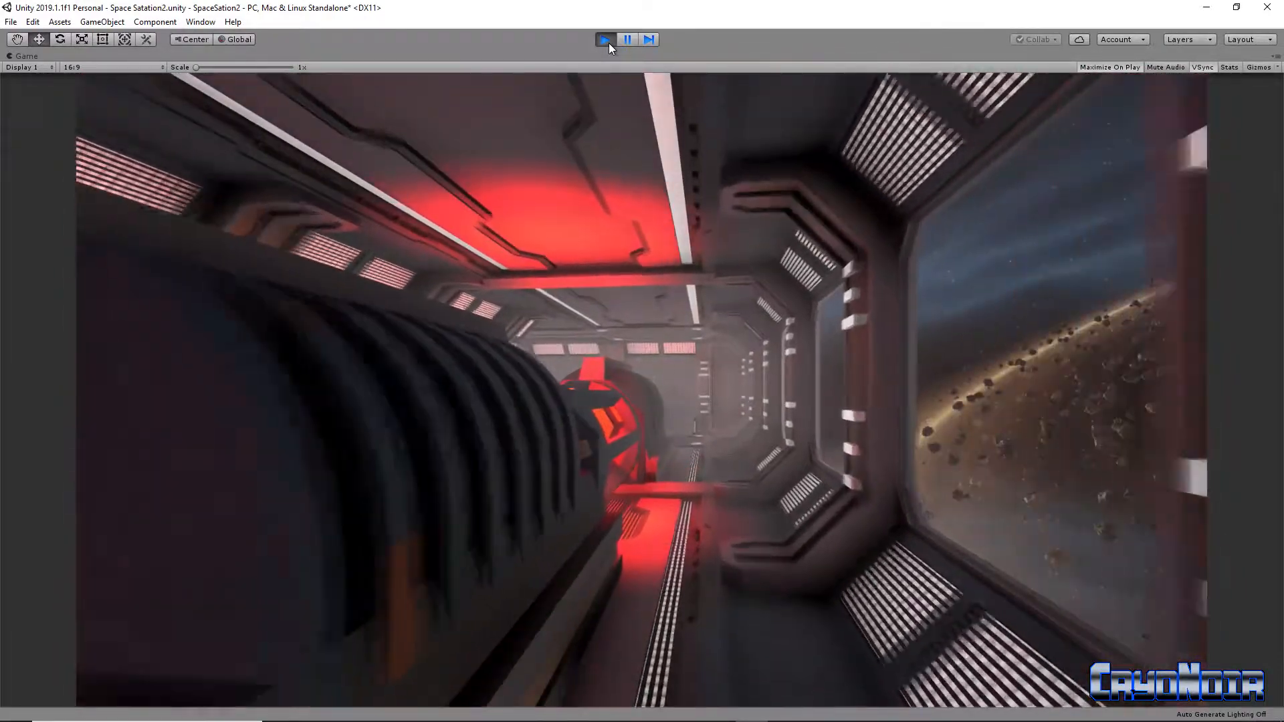
click(608, 43)
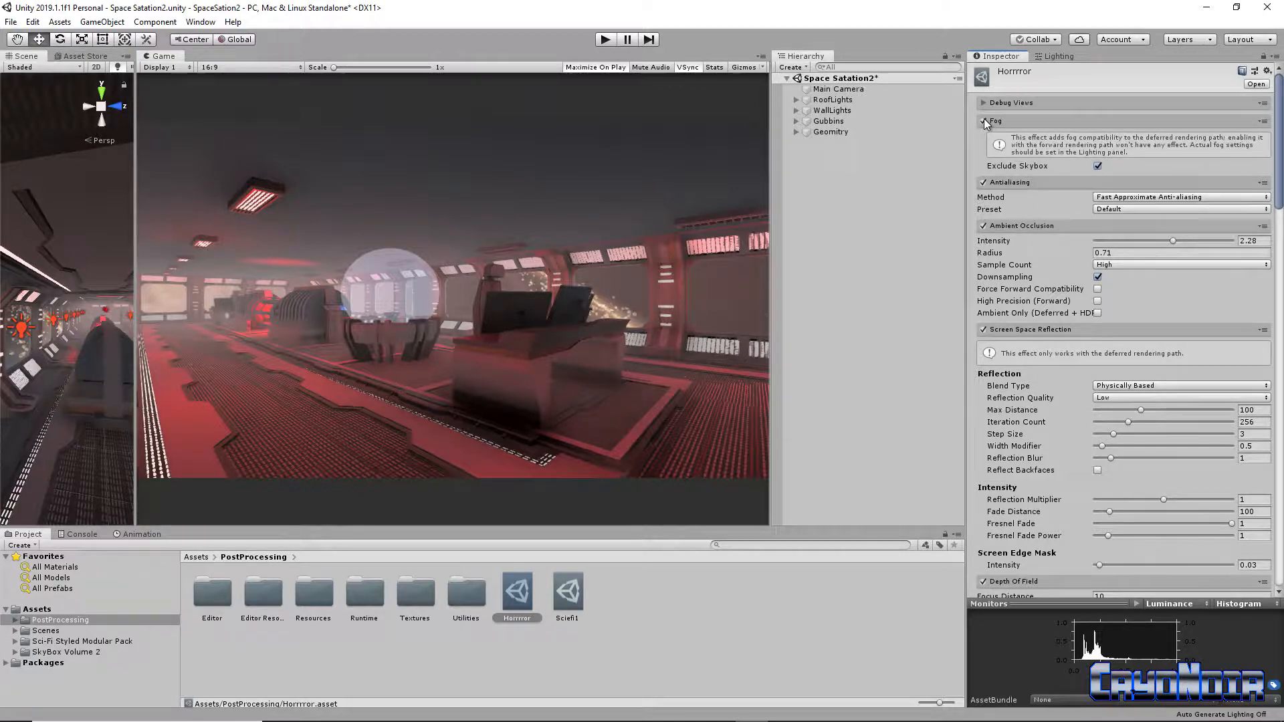
Step: Turn off fog in the scene's lighting settings and preview the station without it in Play mode
click(1055, 56)
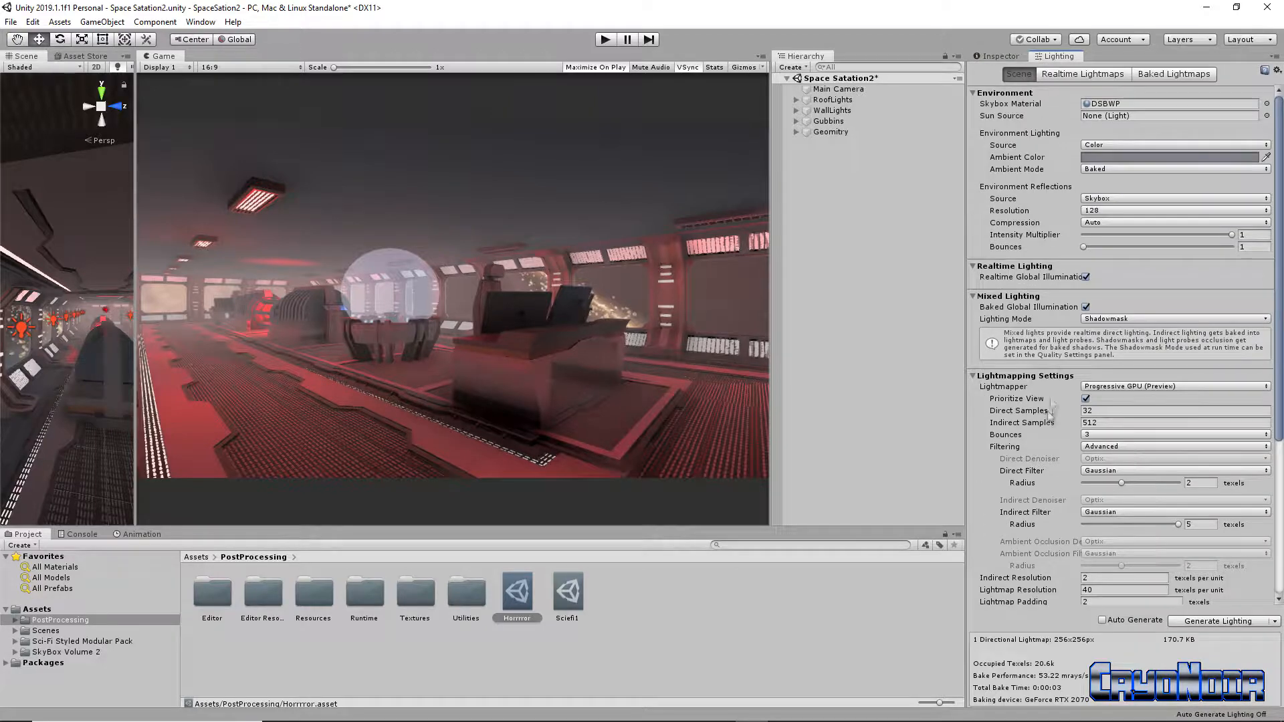
scroll(1056, 385, down, 6)
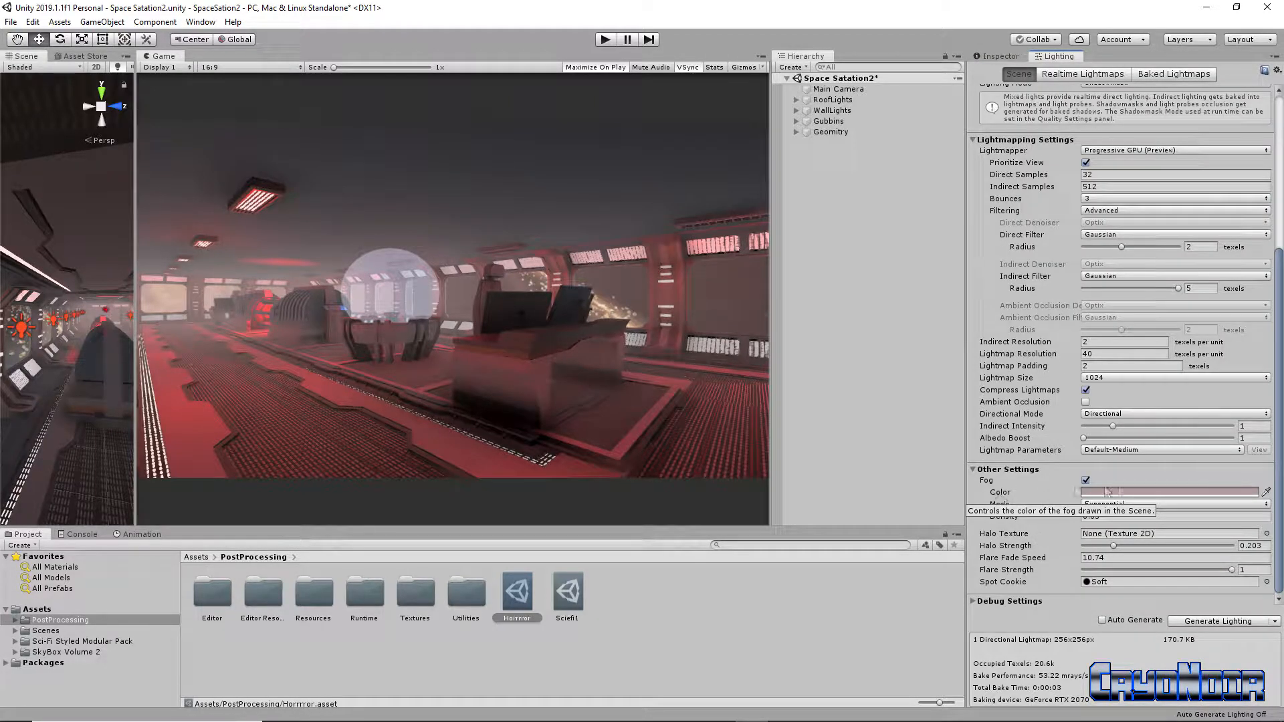
click(1085, 480)
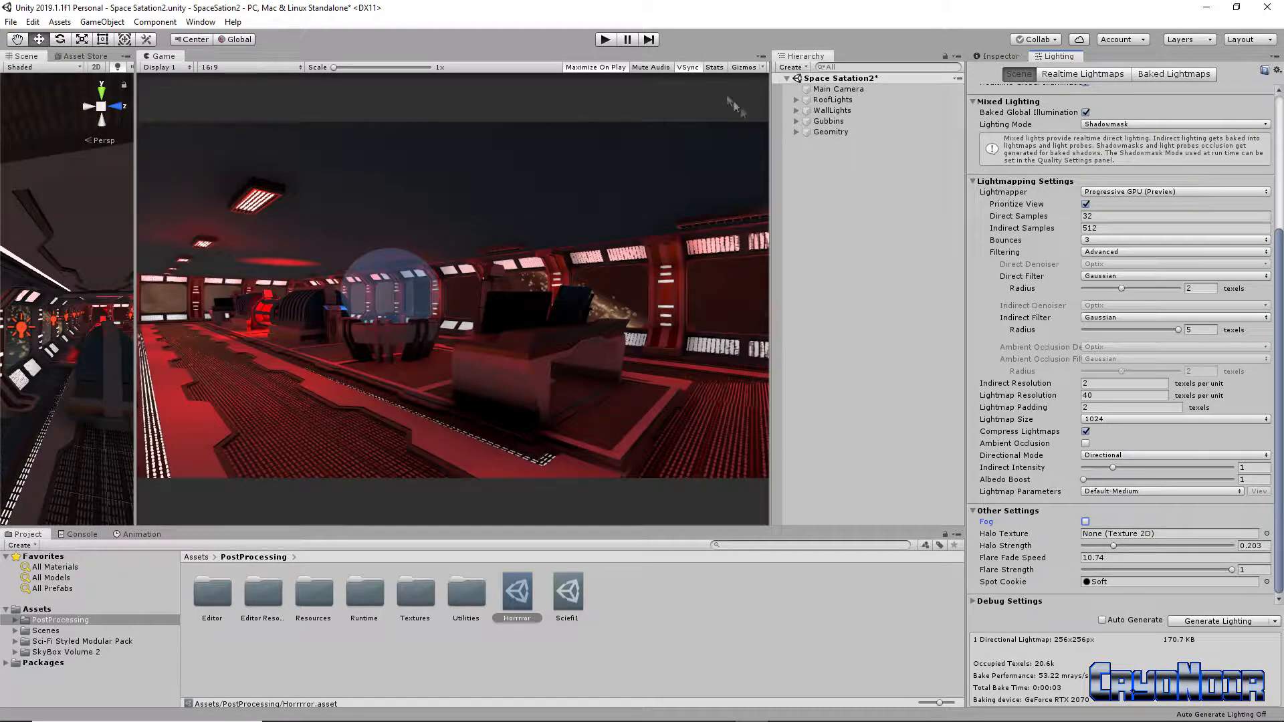
click(604, 39)
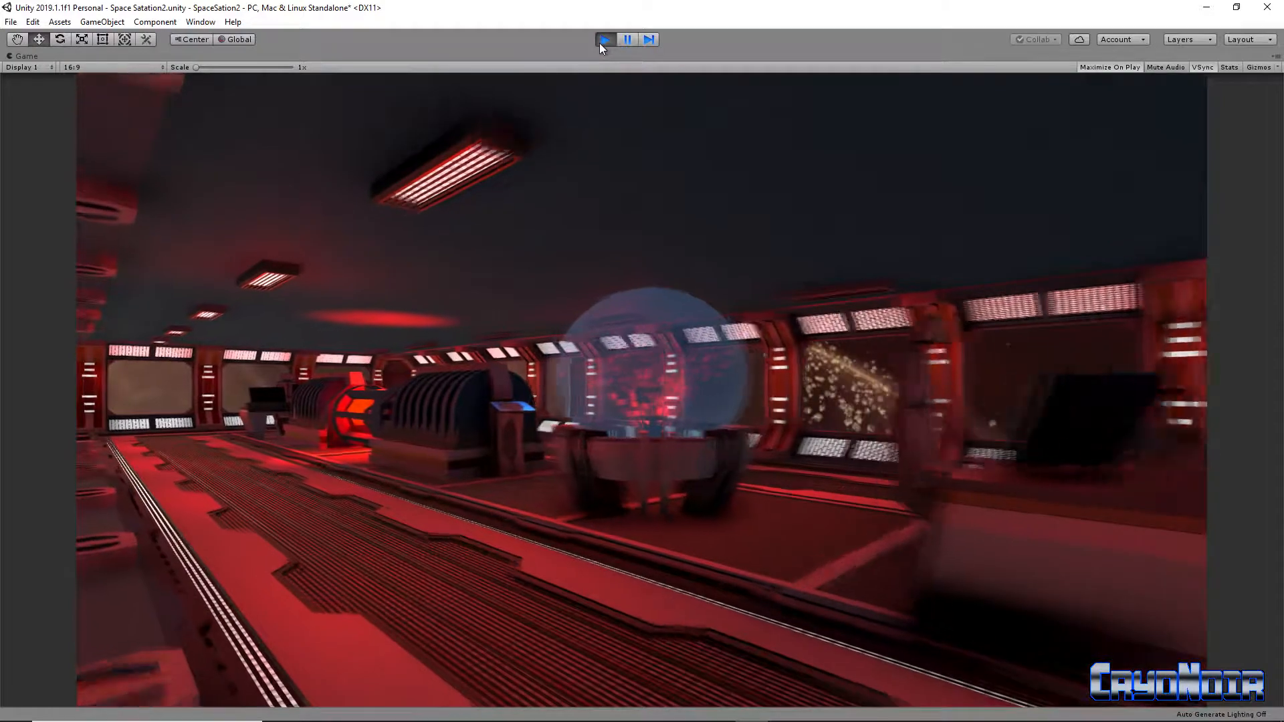
click(604, 40)
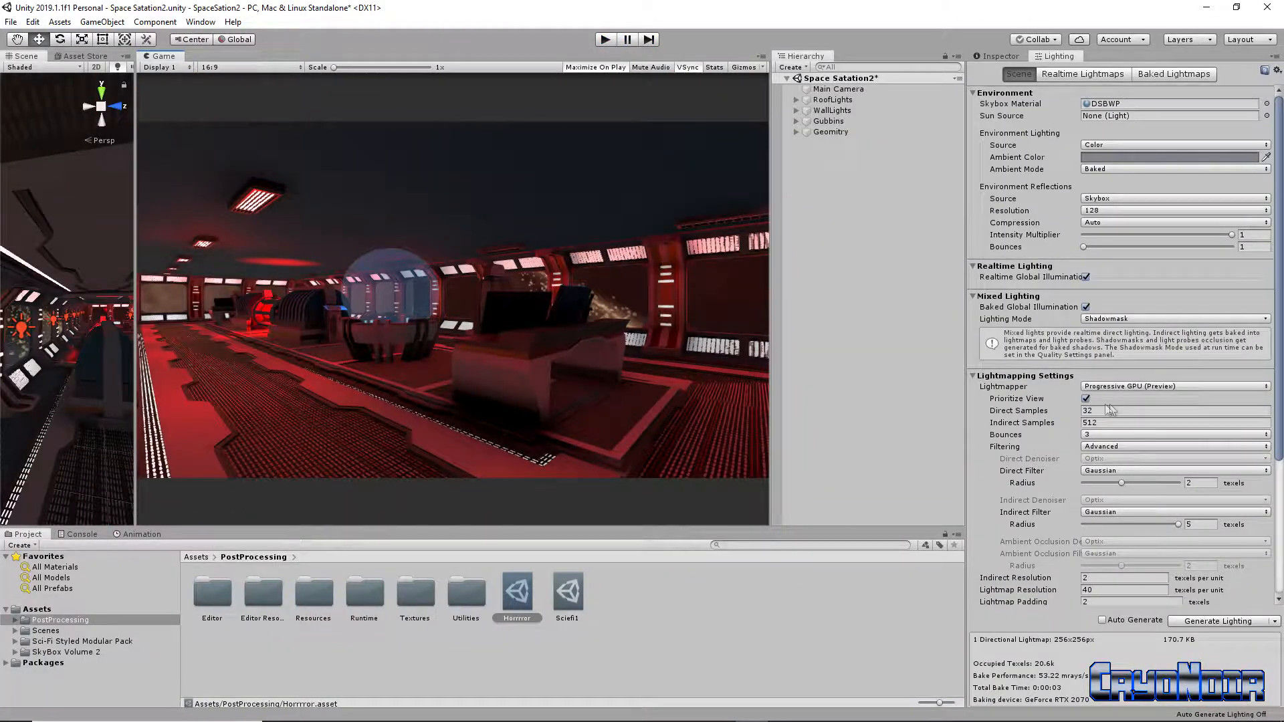
Step: Turn the scene fog back on, set its density to 0.02, and preview the result in Play mode
scroll(1113, 447, down, 5)
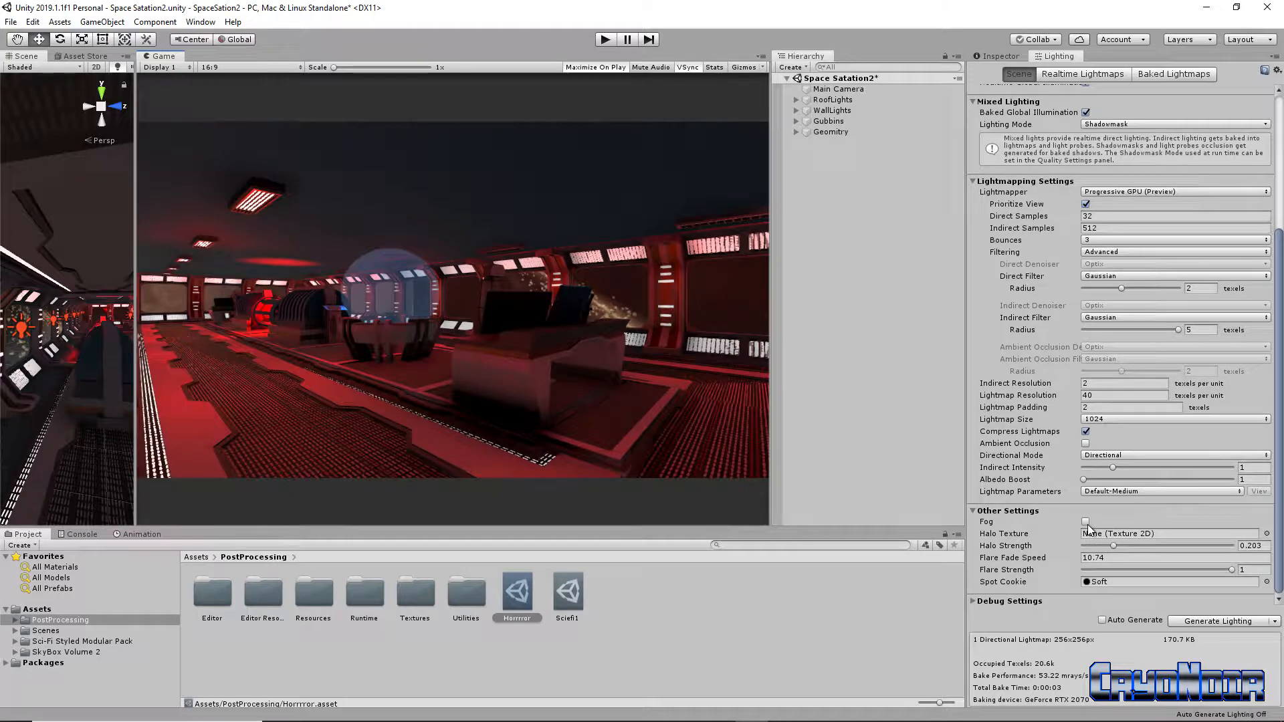
click(1085, 522)
click(1101, 558)
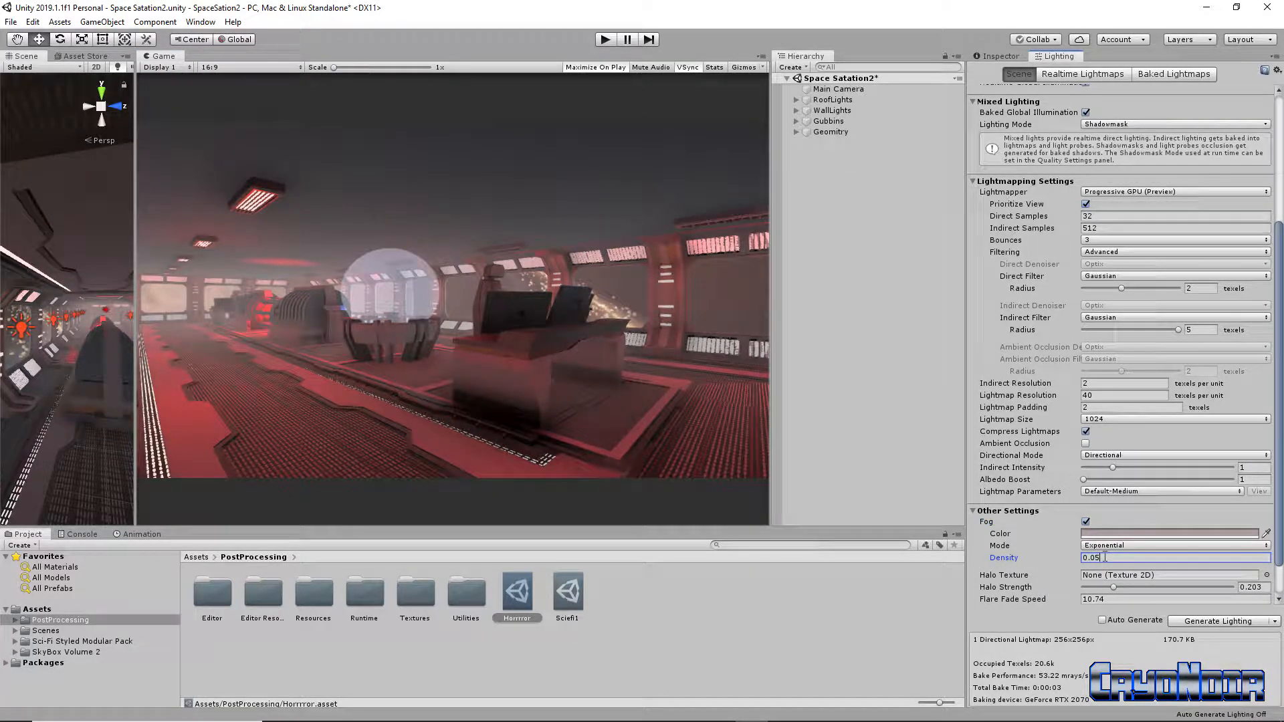
text(0.02)
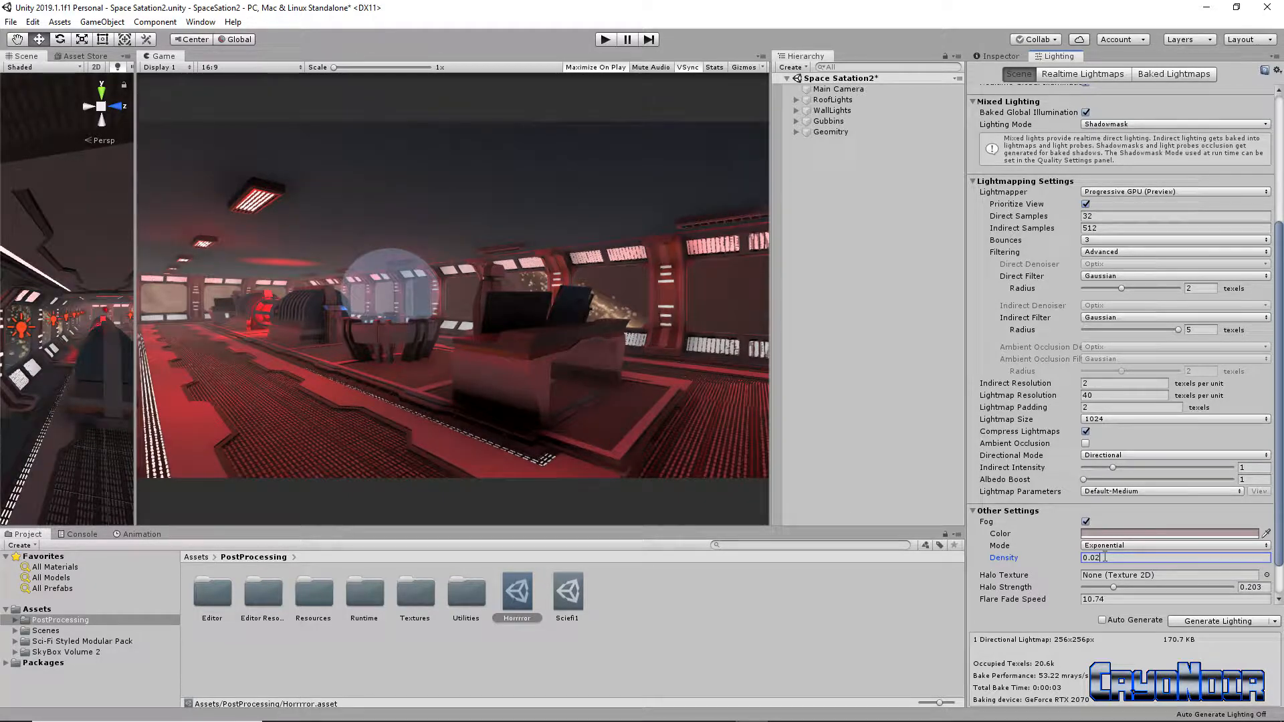
click(605, 40)
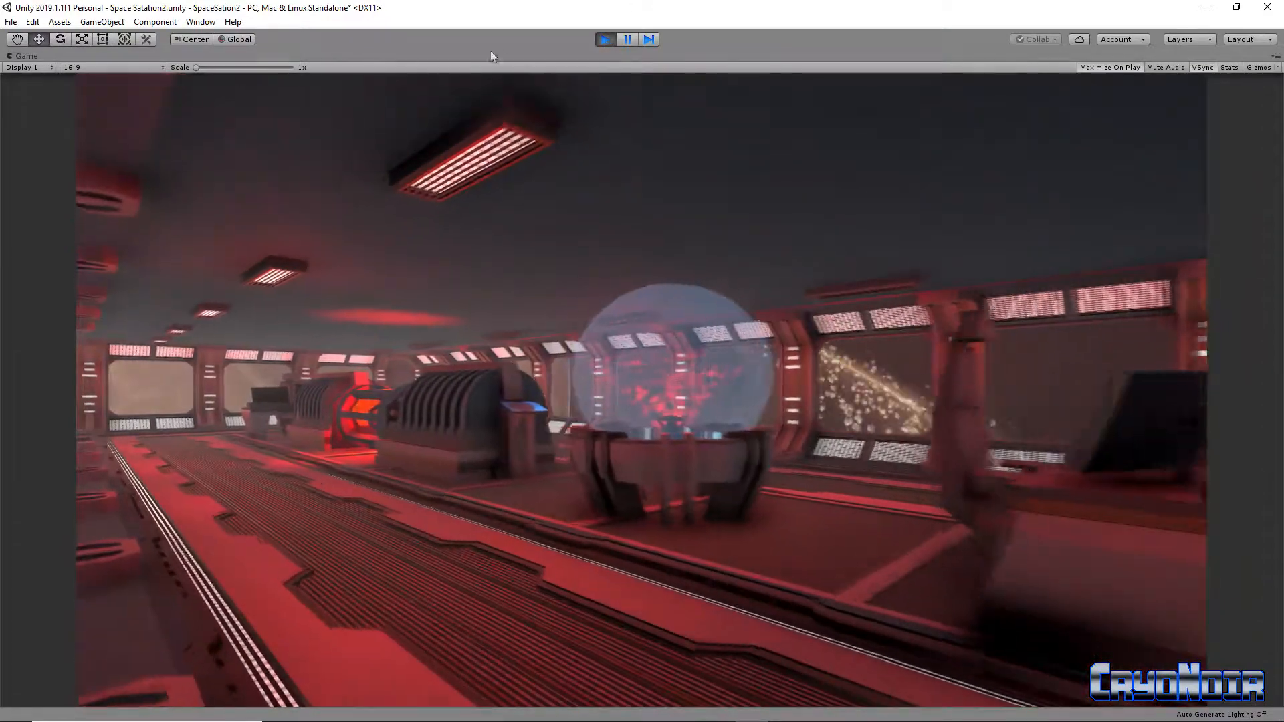
click(606, 40)
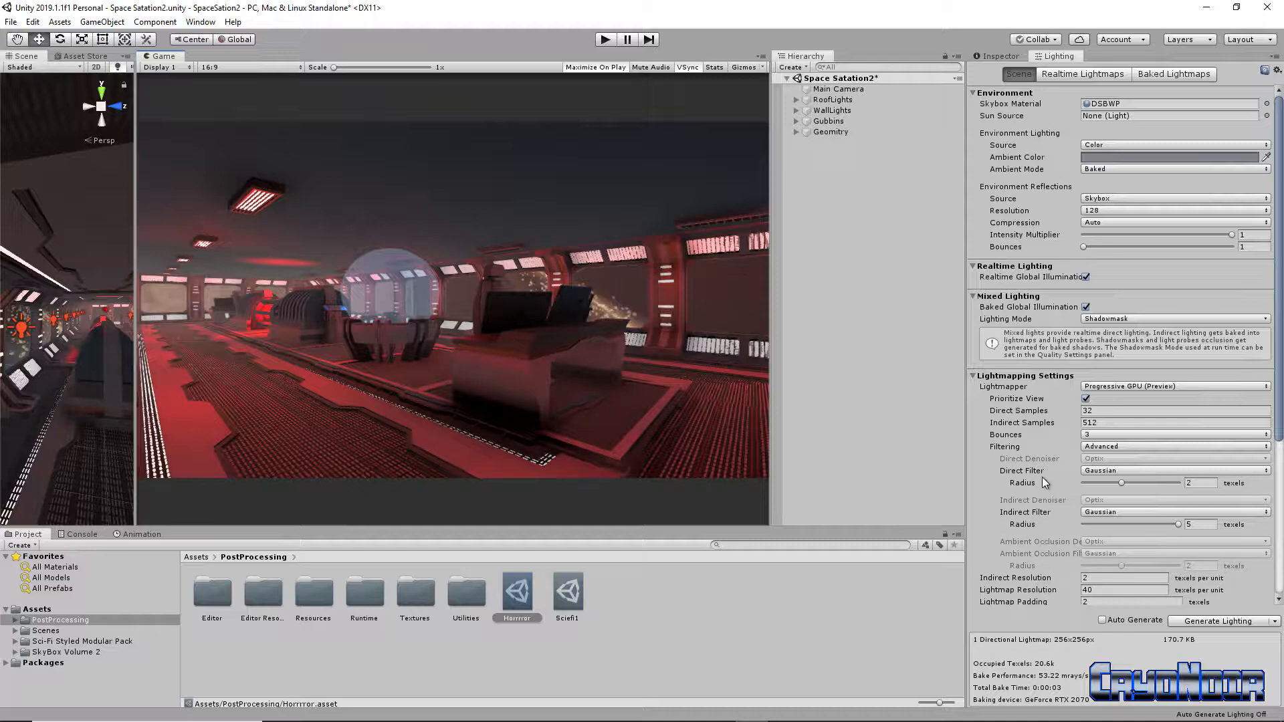
scroll(1038, 511, down, 6)
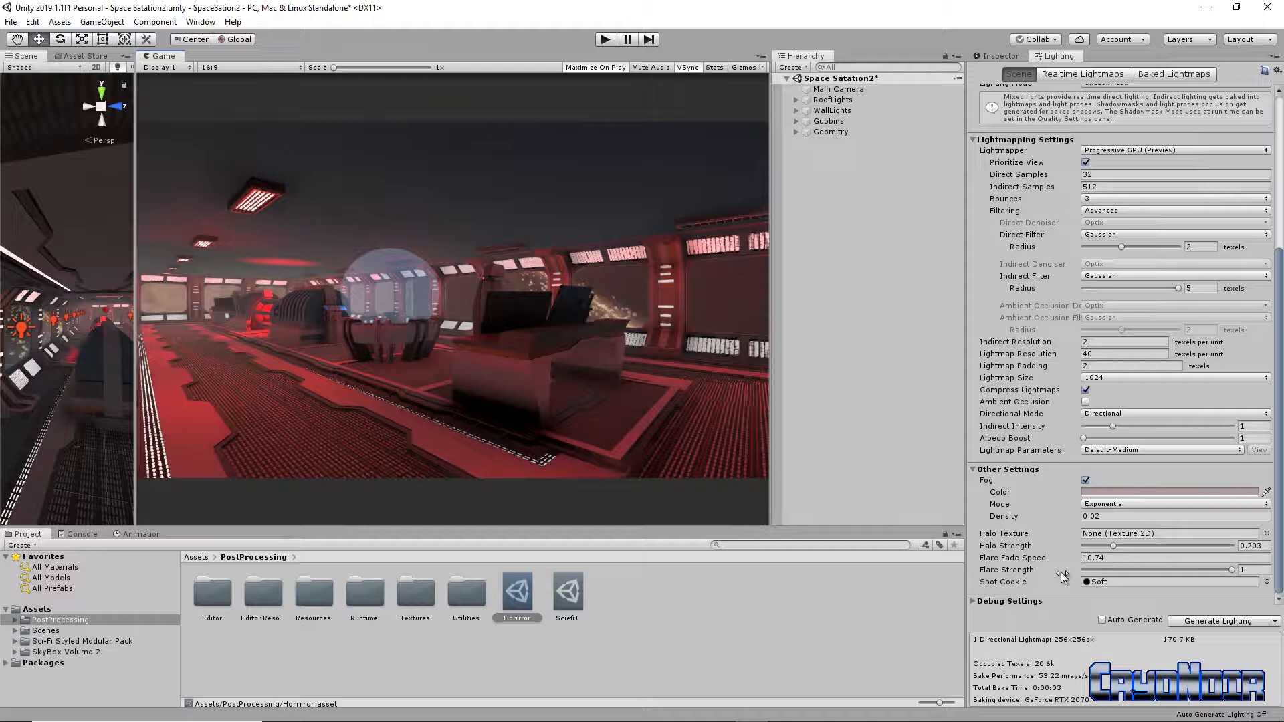
Step: Enable Bloom in the horror profile and set its gamma threshold to 1.58
scroll(1006, 468, up, 2)
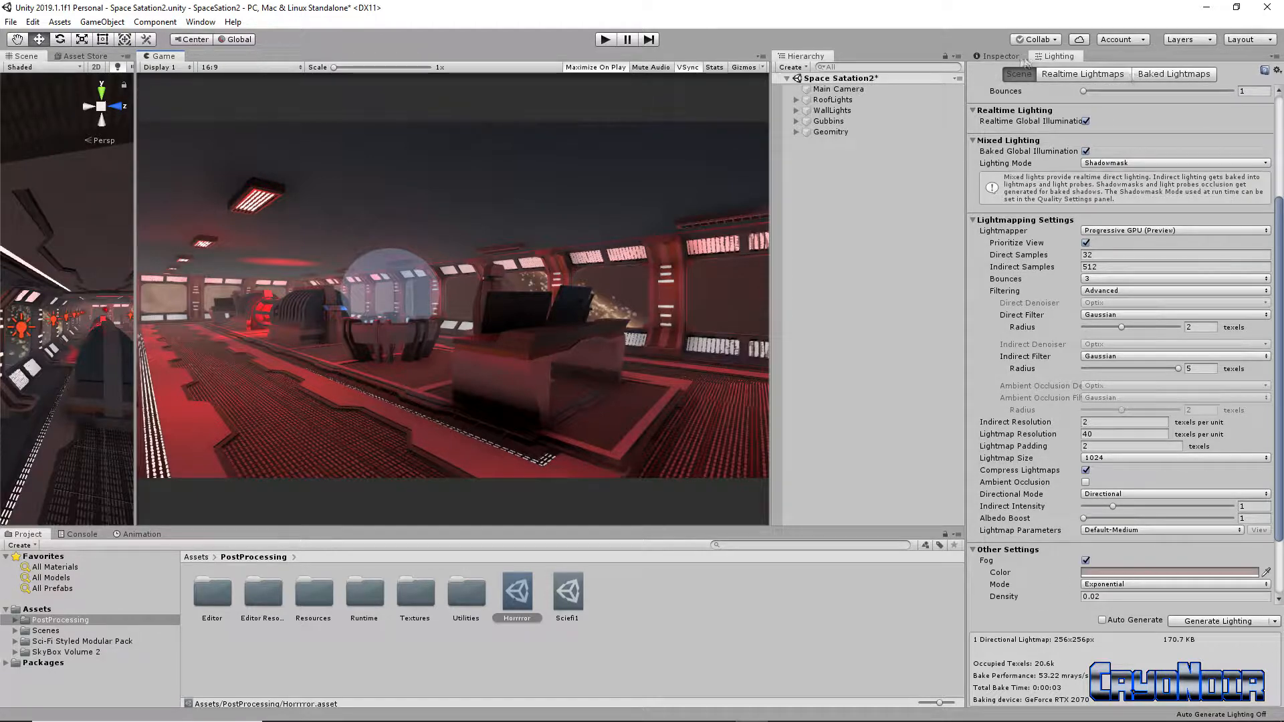
click(1009, 58)
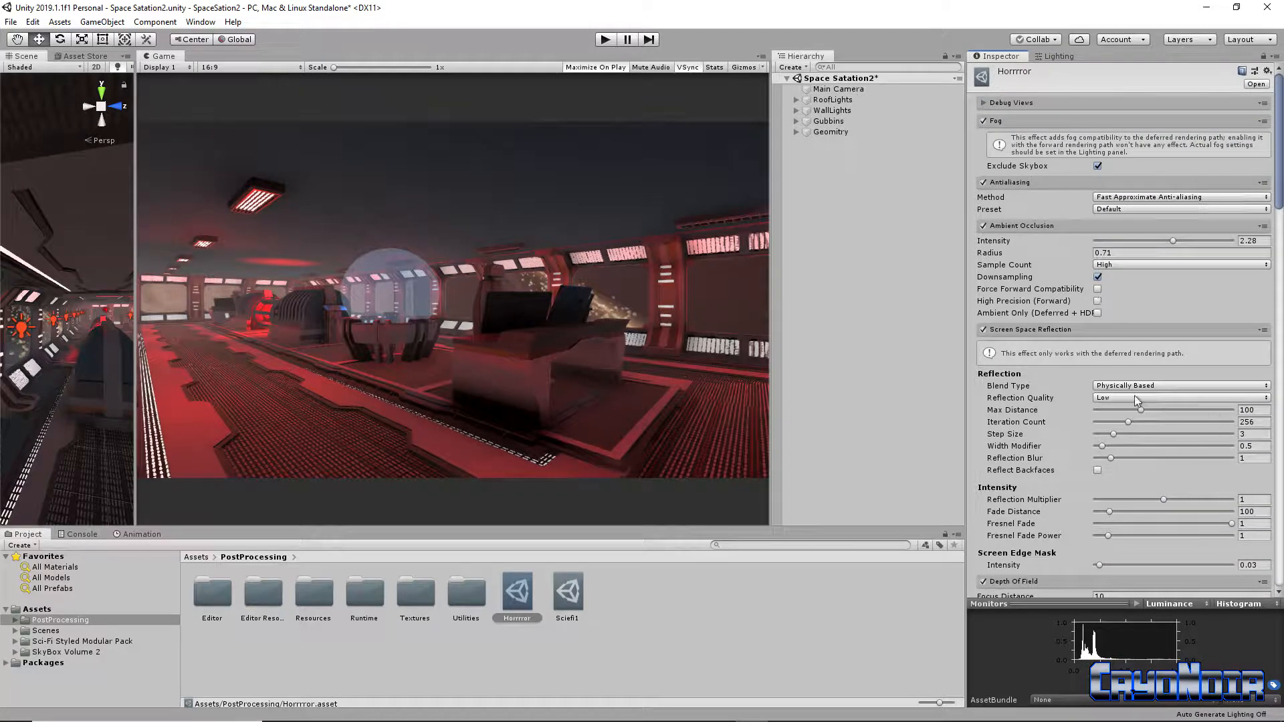
scroll(1146, 368, down, 15)
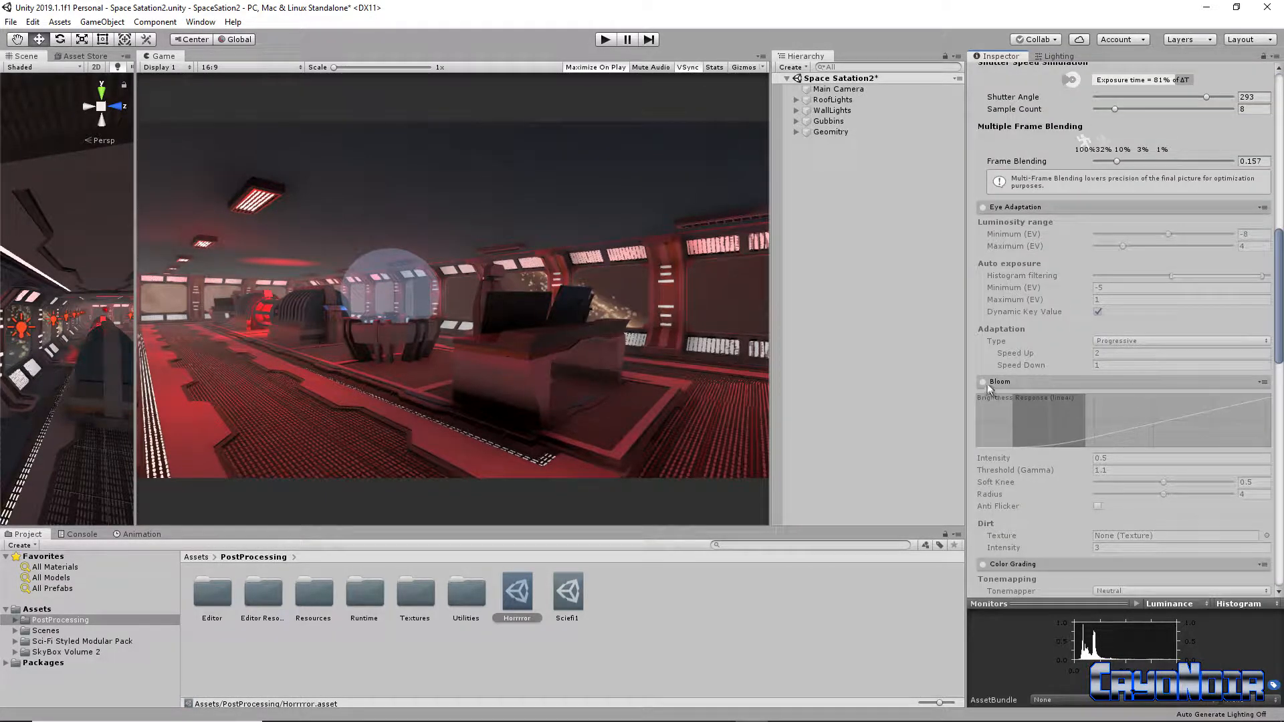
click(982, 382)
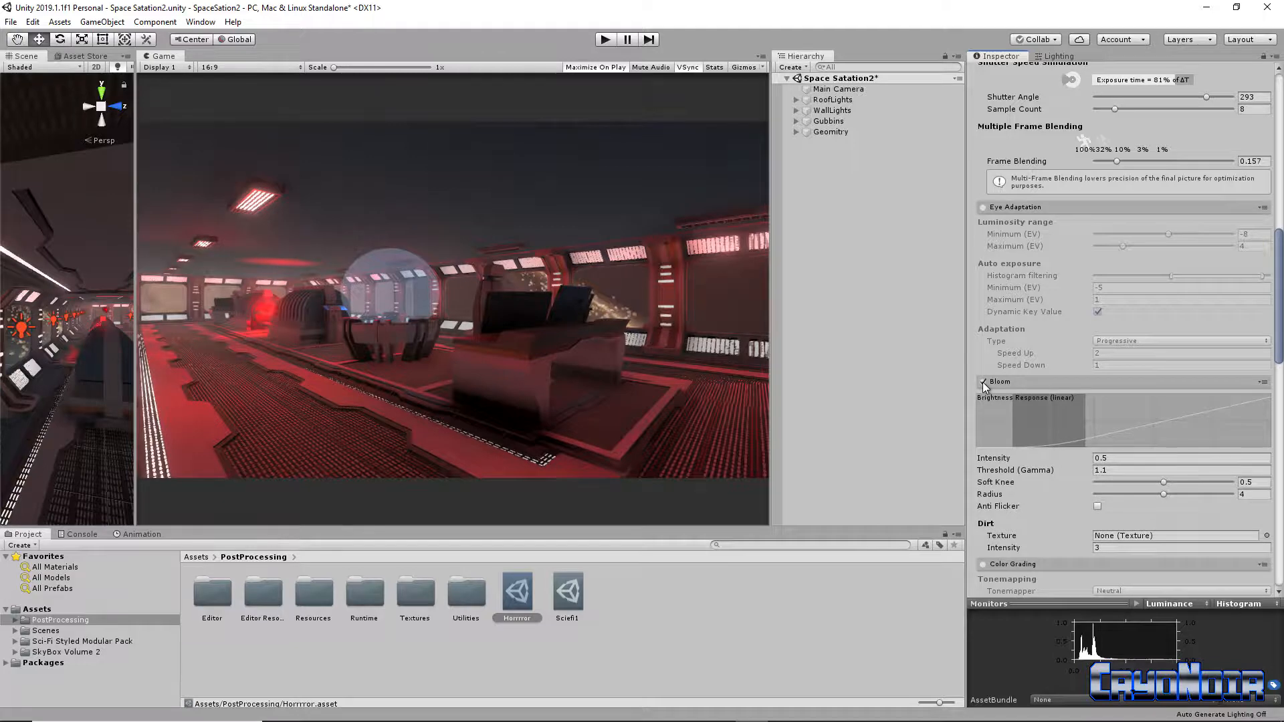
click(1100, 470)
text(1.34)
key(BackSpace)
key(BackSpace)
text(58)
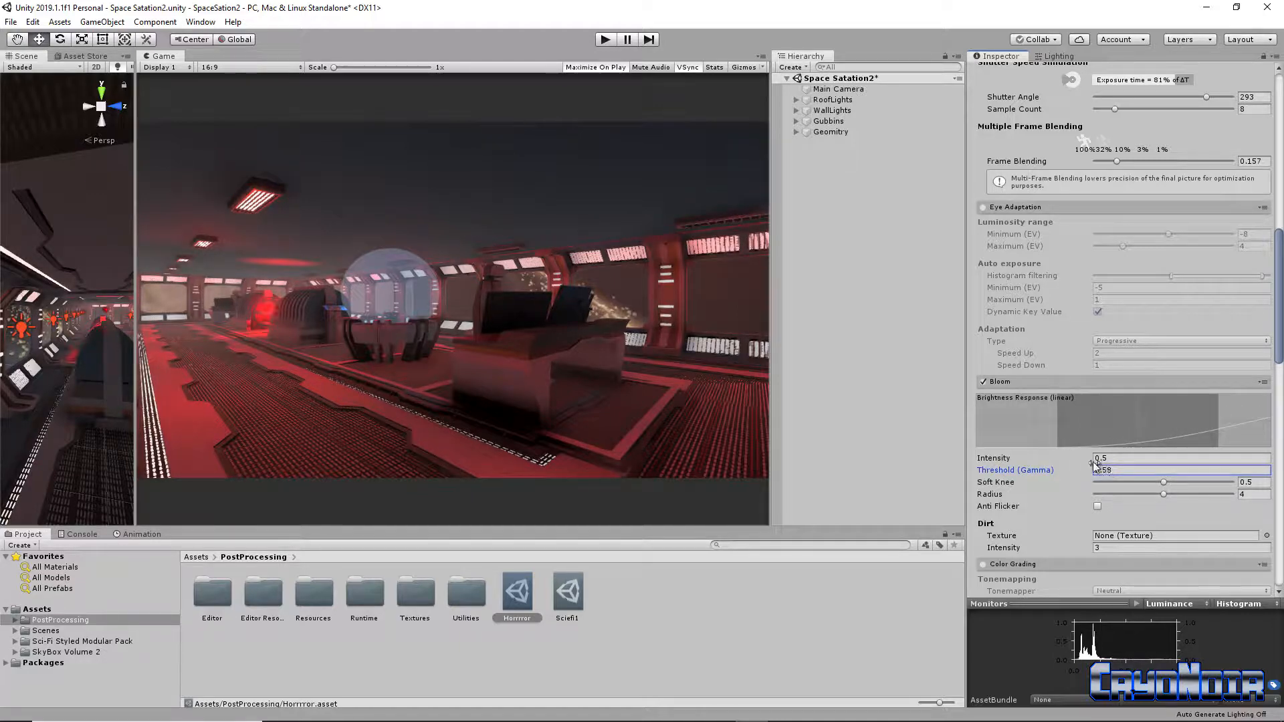
Step: Raise the Bloom intensity to 2.29 and preview the scene in Play mode
drag(1095, 463, 1135, 463)
key(ctrl+p)
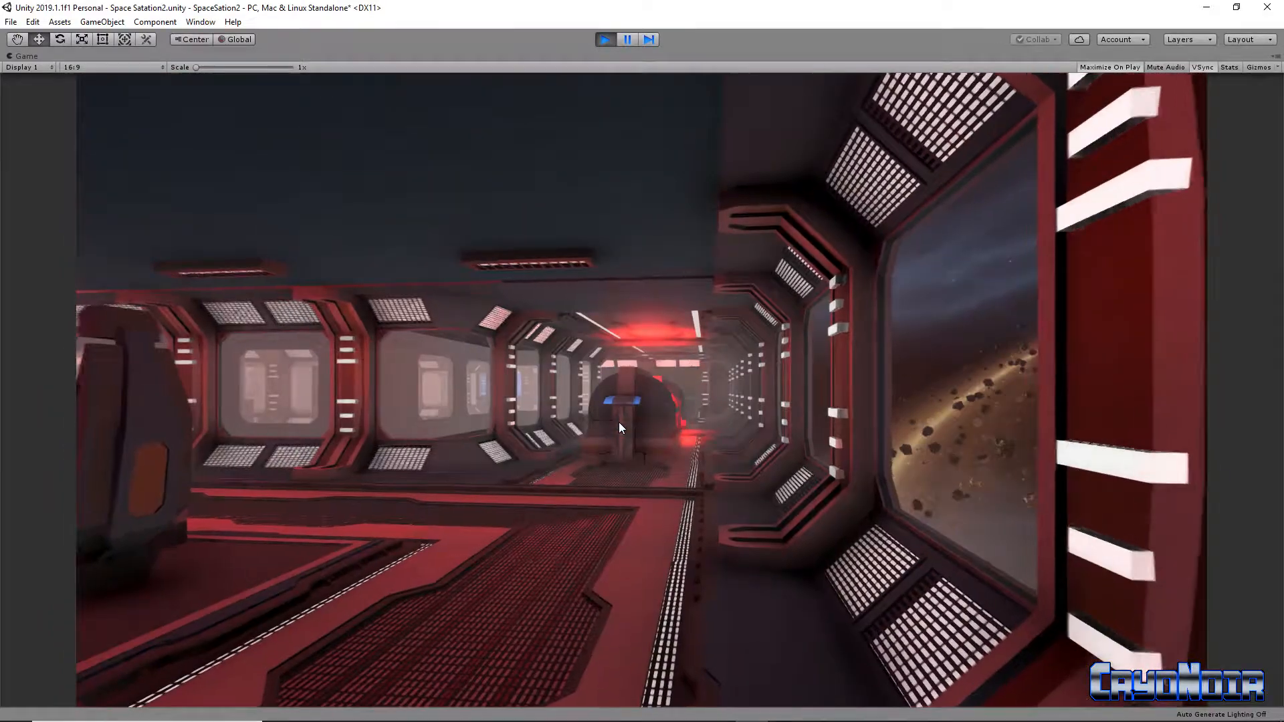
click(603, 40)
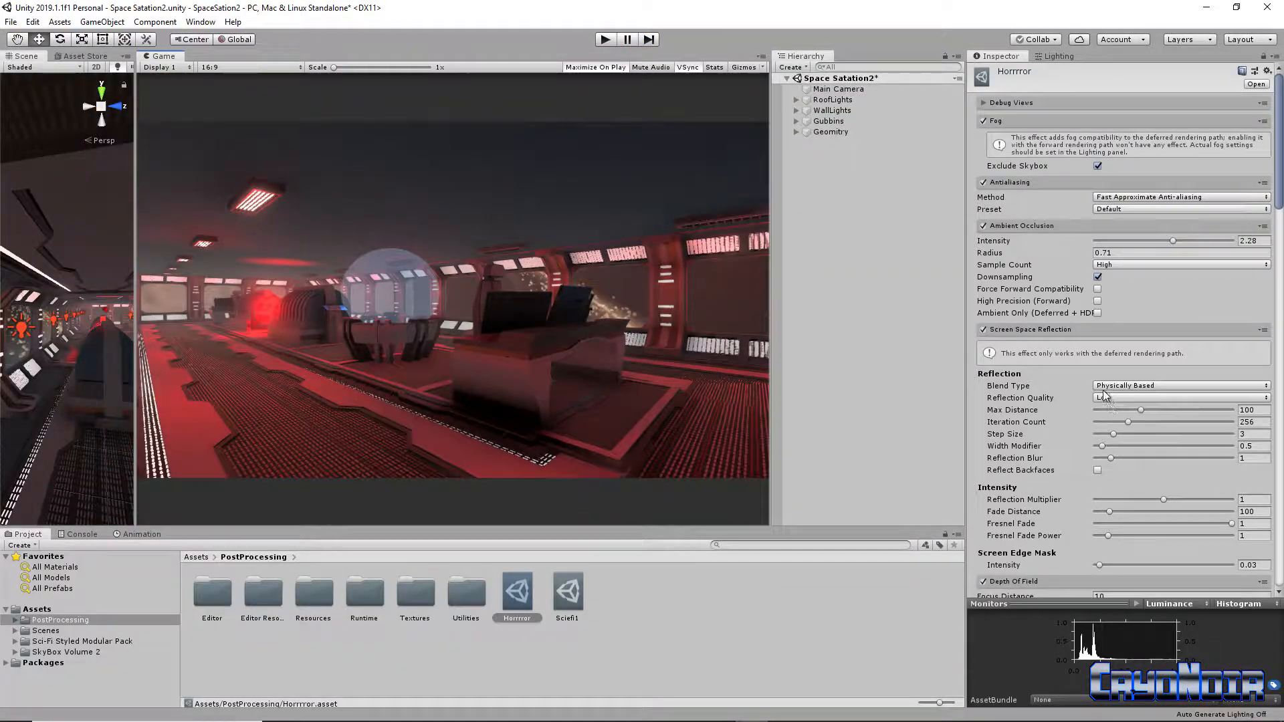
Step: Enable Color Grading with temperature 0.1, tint -2, hue shift 2, saturation 0.617 and contrast 1.922, and preview it in Play mode
scroll(1053, 401, down, 10)
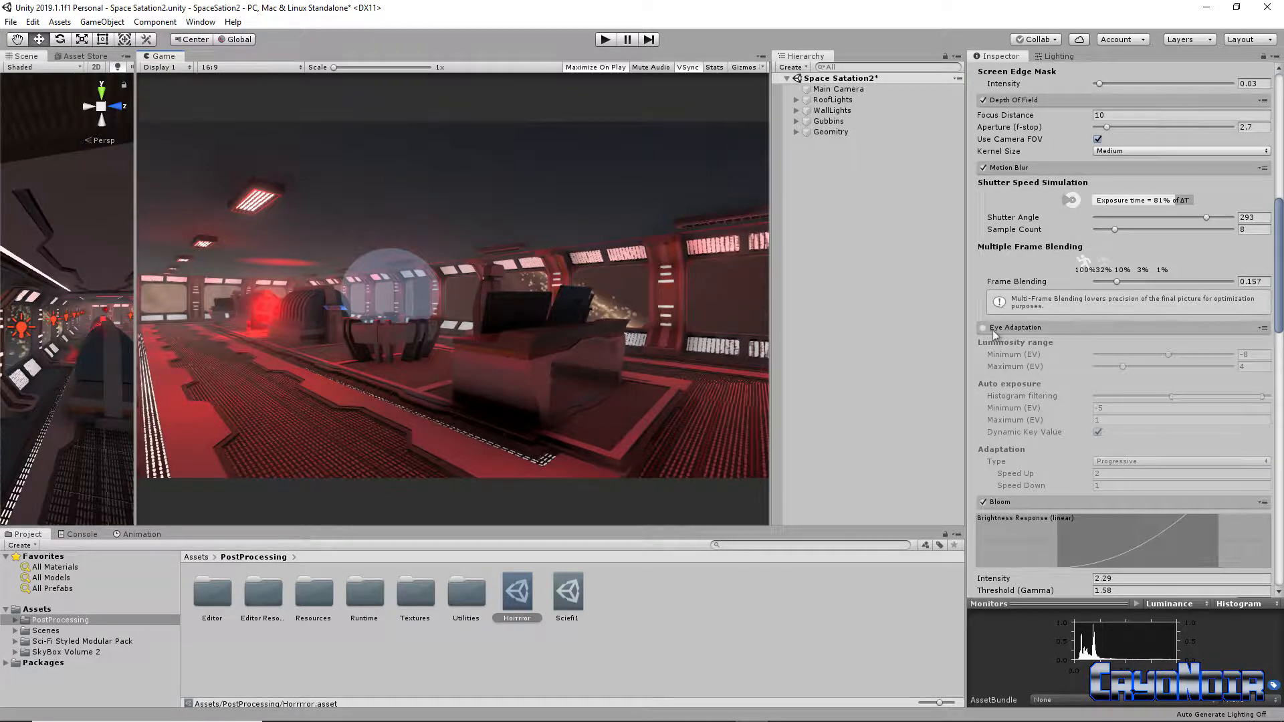
scroll(1035, 372, down, 8)
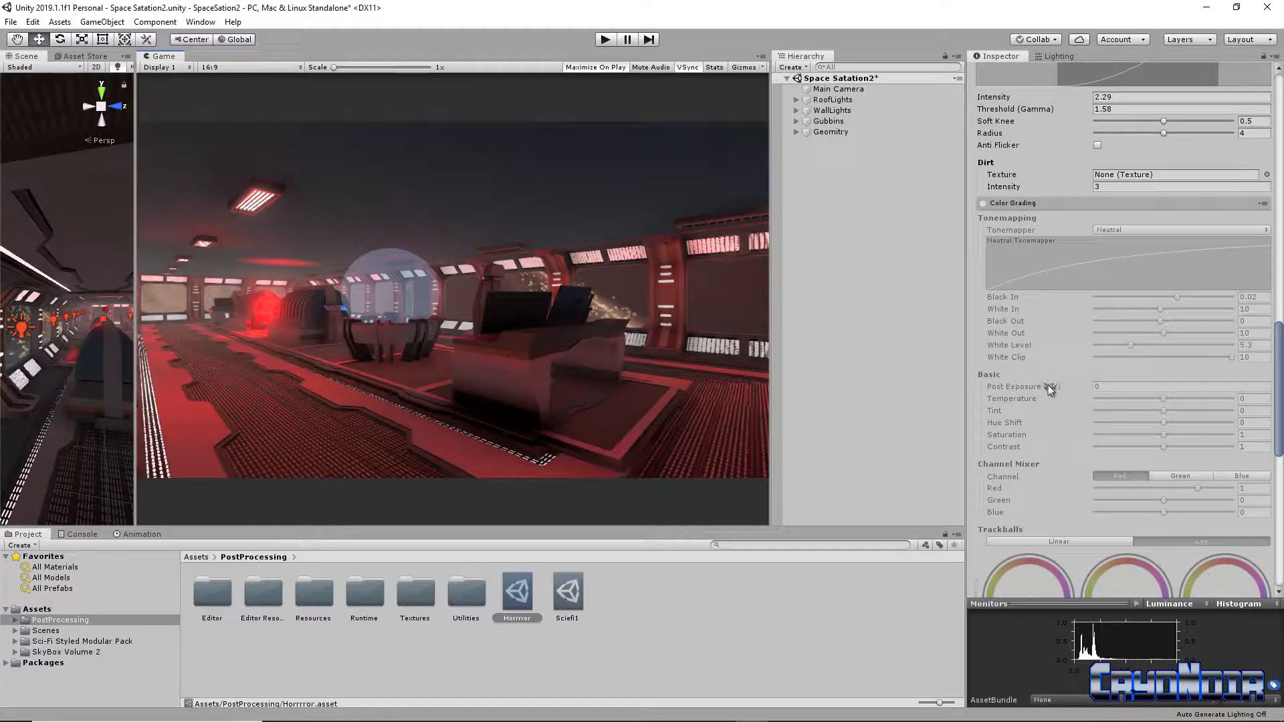
scroll(1049, 385, up, 4)
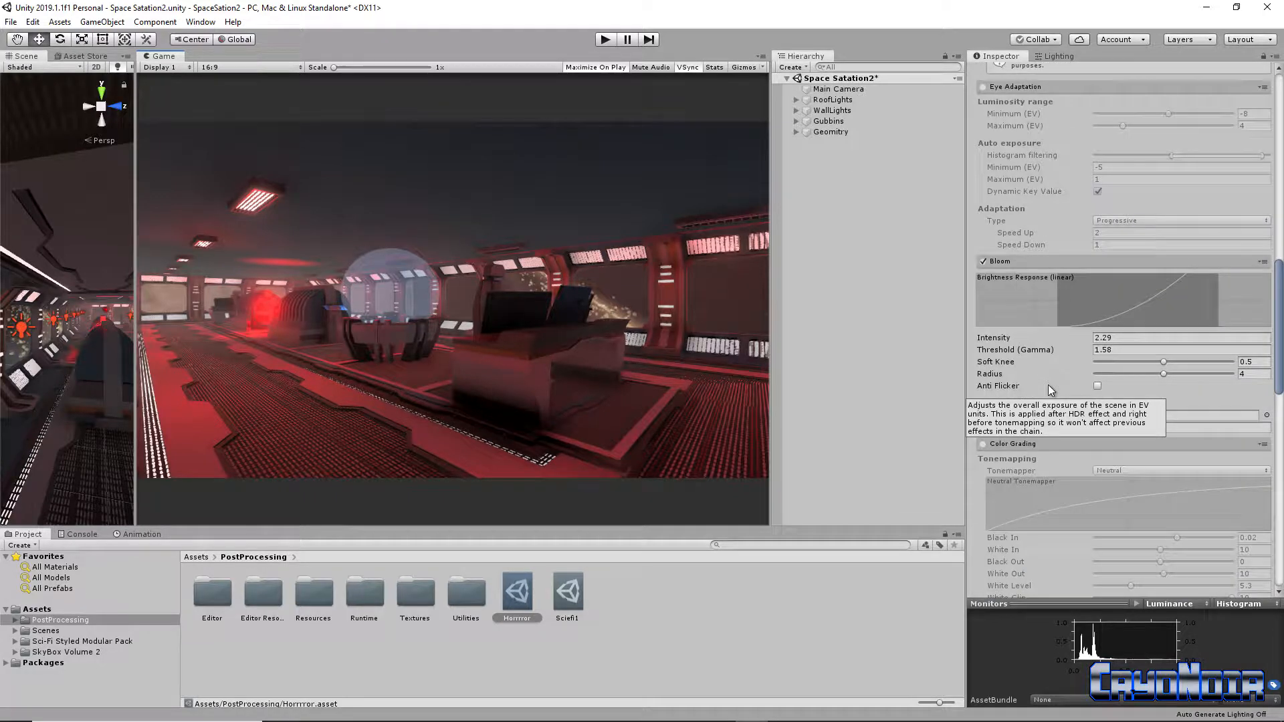
click(982, 445)
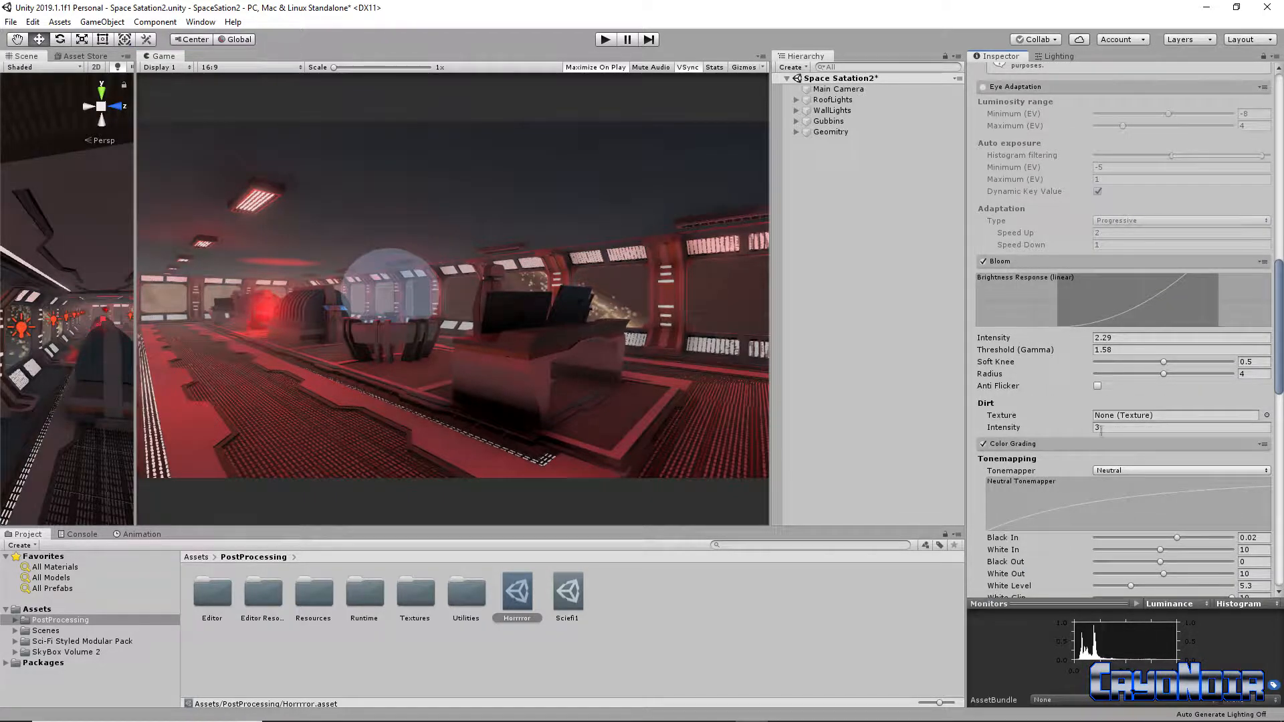
scroll(1083, 461, down, 4)
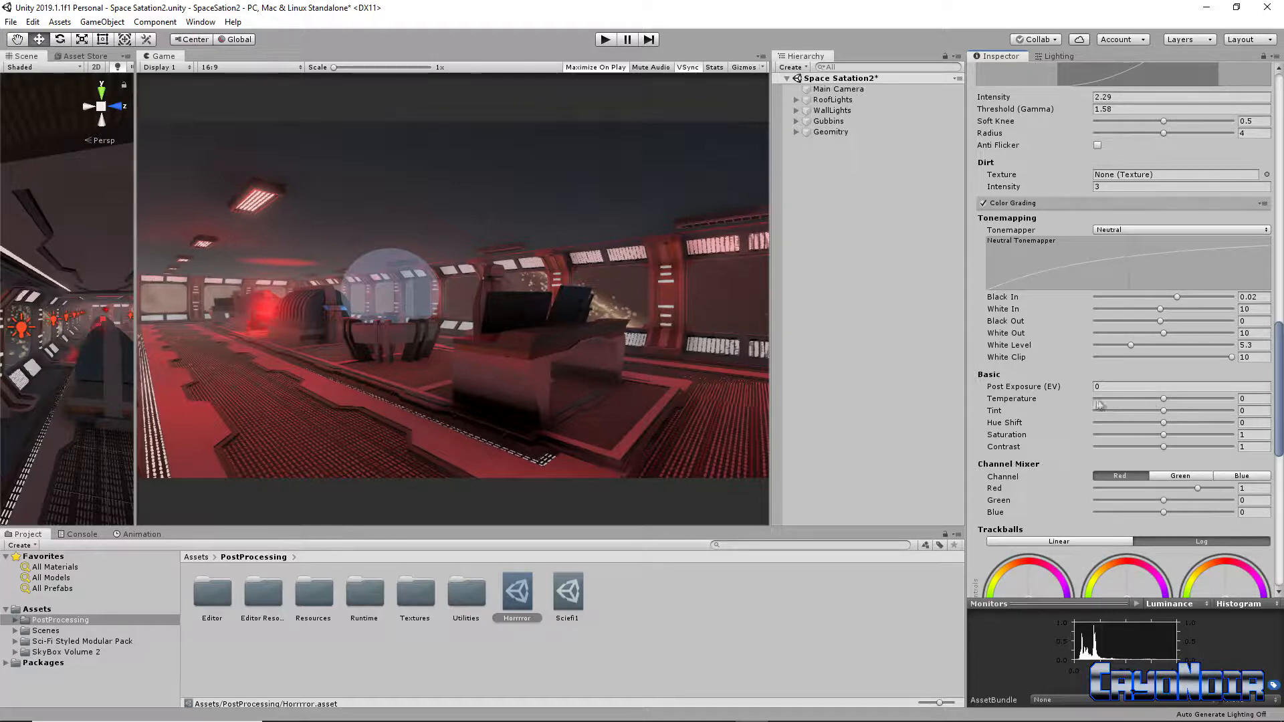
drag(1084, 399, 941, 413)
mouse_move(1159, 401)
mouse_down()
mouse_move(1128, 404)
mouse_move(1192, 403)
mouse_move(1158, 403)
mouse_up()
mouse_move(1164, 415)
mouse_down()
mouse_move(1121, 428)
mouse_move(1194, 425)
mouse_move(1165, 425)
mouse_up()
drag(1164, 423, 1229, 447)
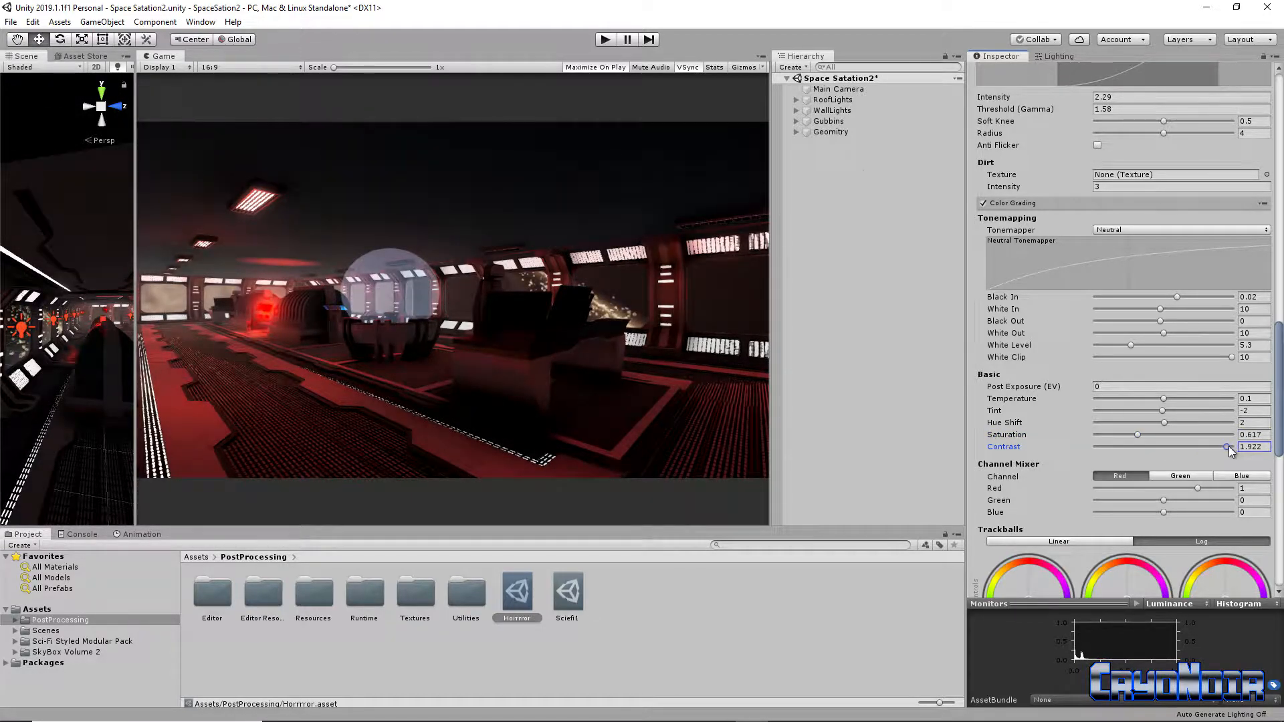
click(604, 39)
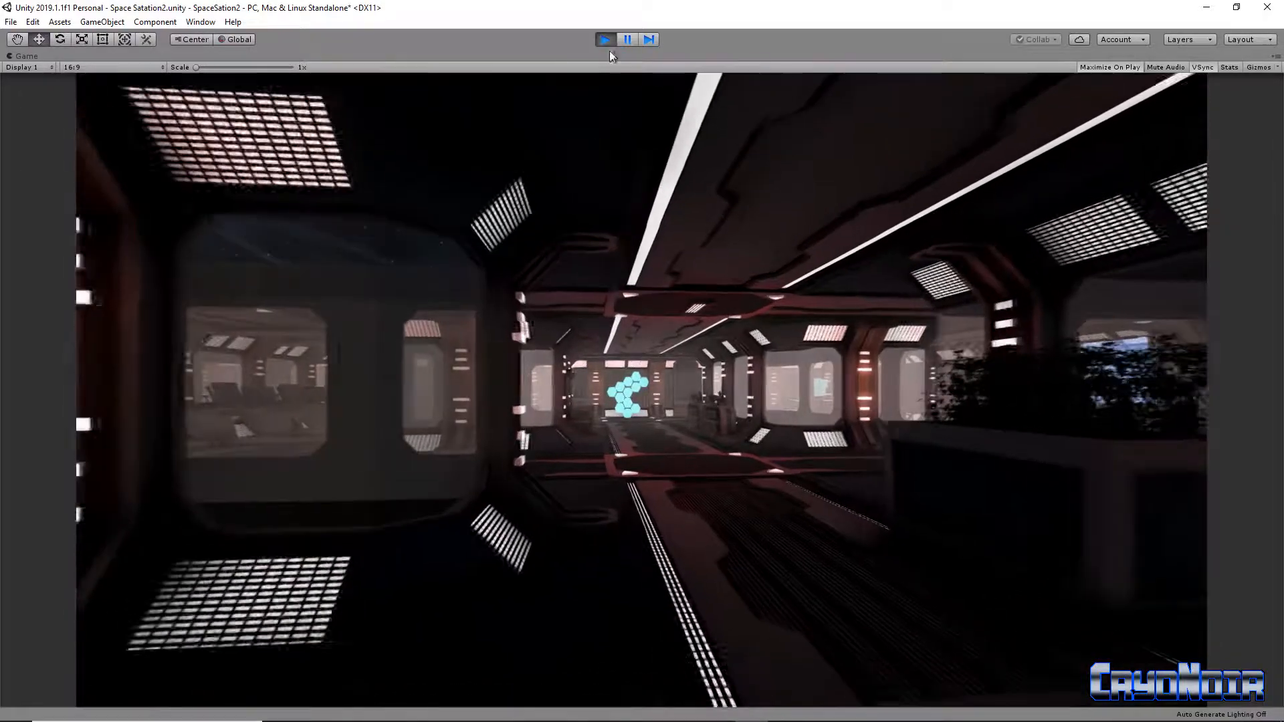
click(604, 40)
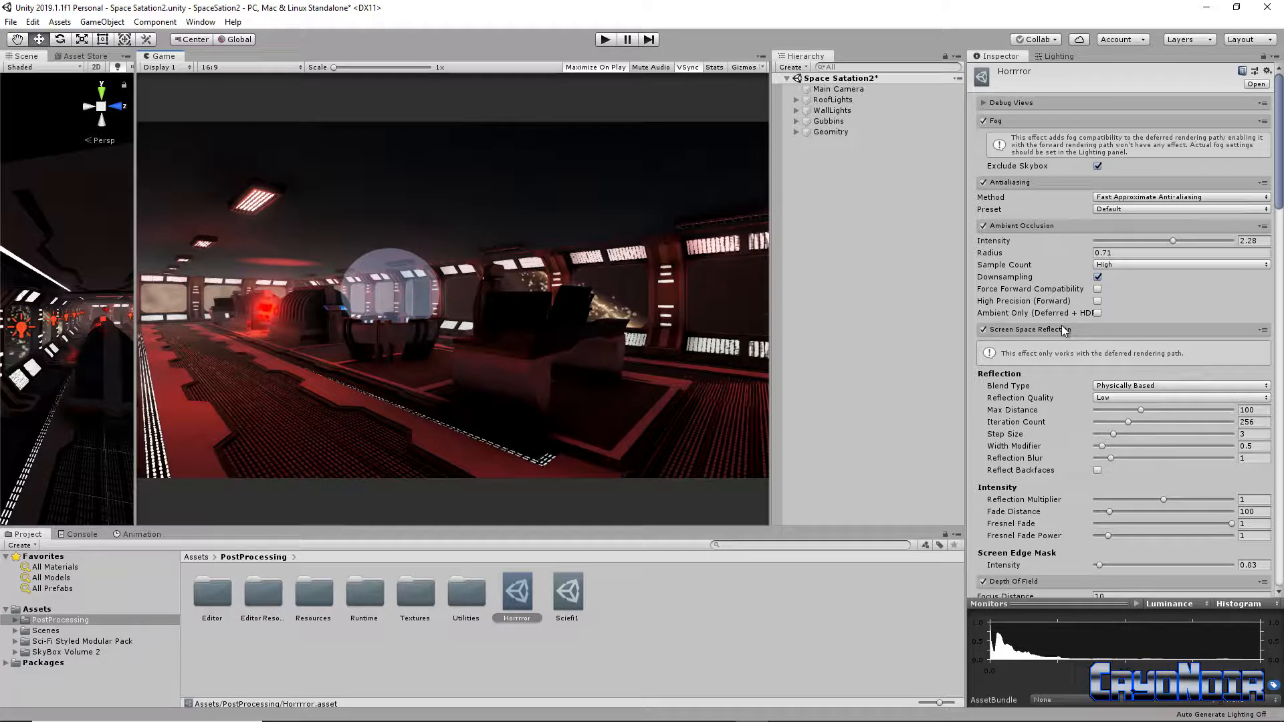
Step: Raise the red value of the Channel Mixer's red channel to 1.84
scroll(1083, 438, down, 15)
scroll(1088, 458, up, 3)
scroll(1090, 465, down, 3)
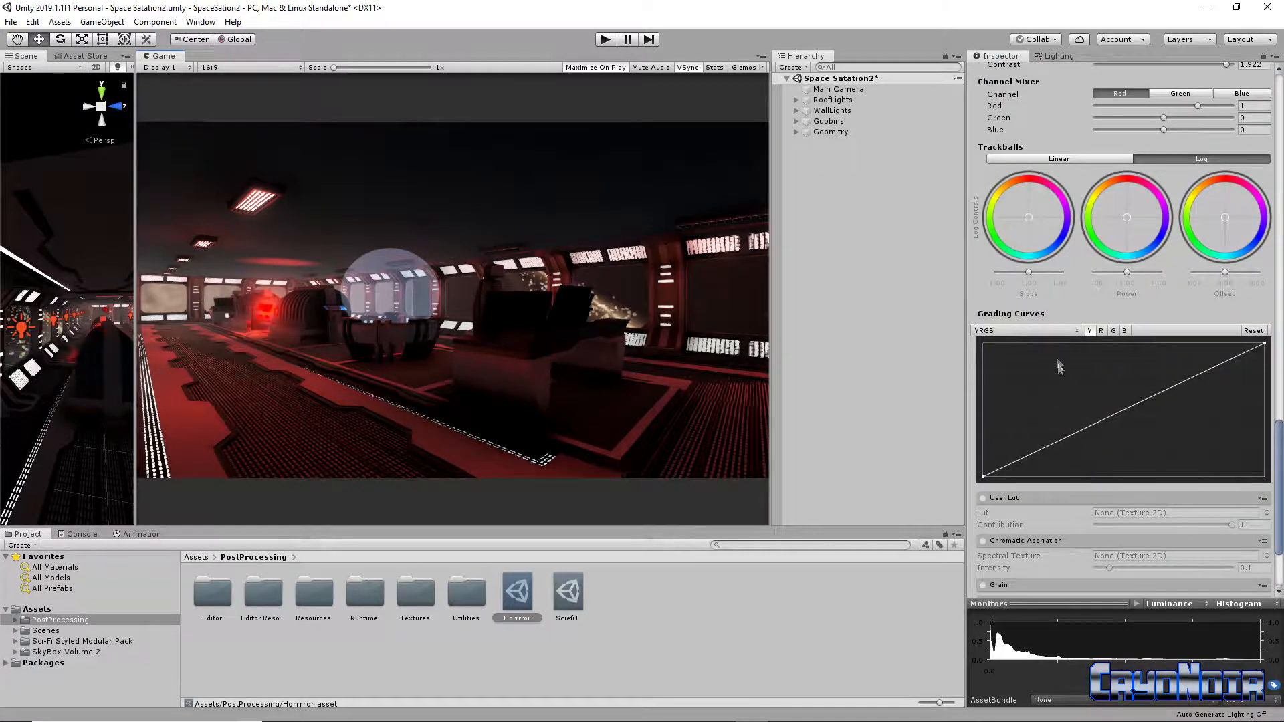
scroll(1054, 321, down, 3)
scroll(1093, 382, up, 6)
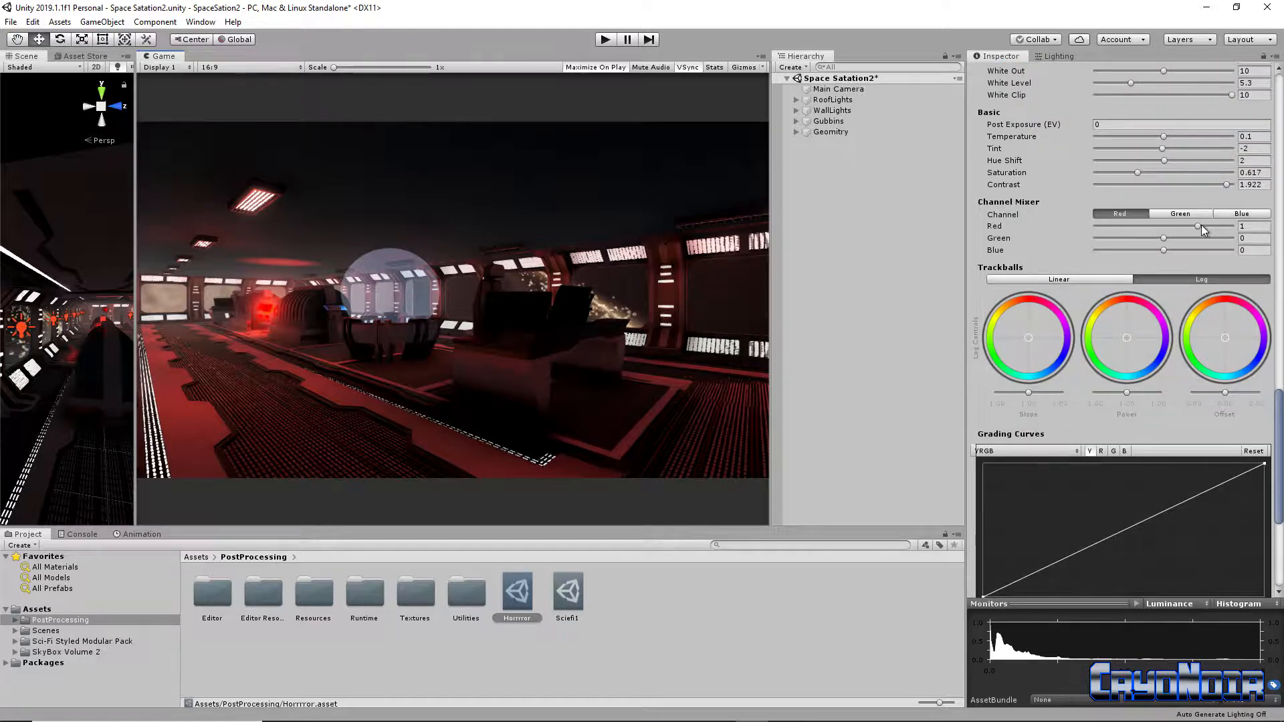
drag(1198, 226, 1227, 229)
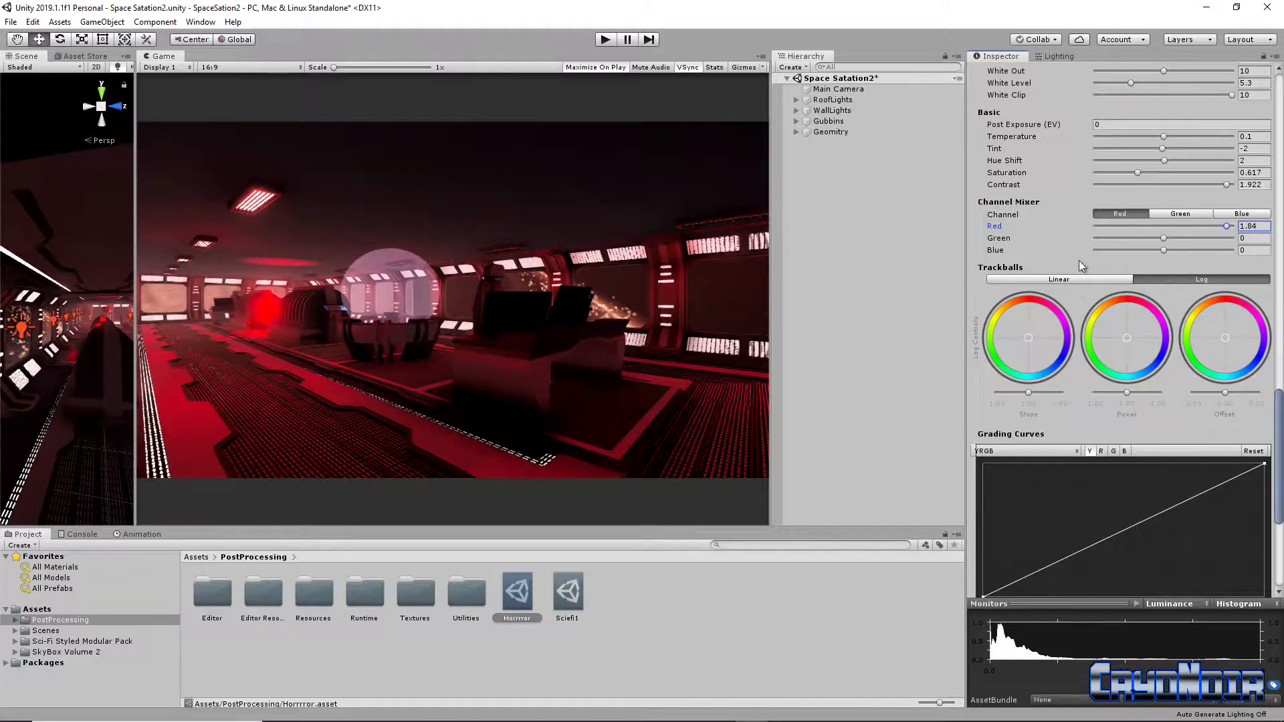
Step: Lower the Color Grading contrast to 1.569 and the saturation to 0.44
scroll(1102, 231, up, 3)
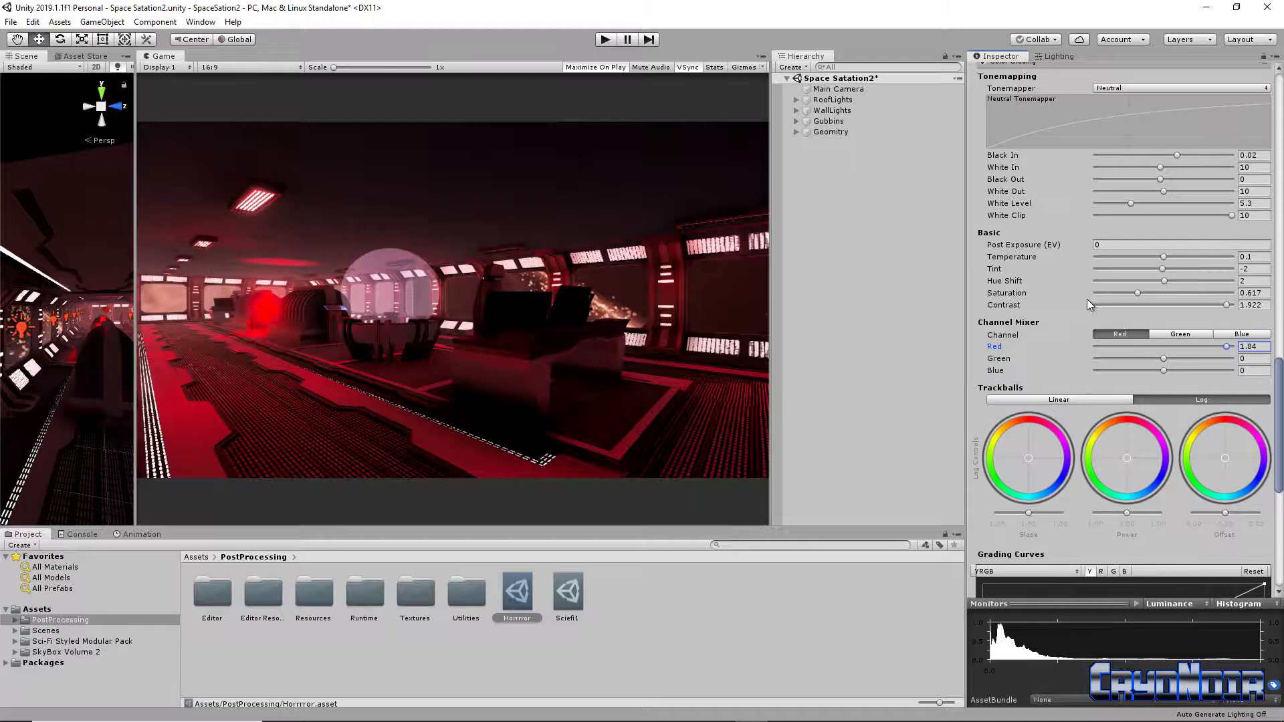
scroll(1061, 311, down, 3)
scroll(1174, 241, up, 3)
drag(1228, 306, 1201, 310)
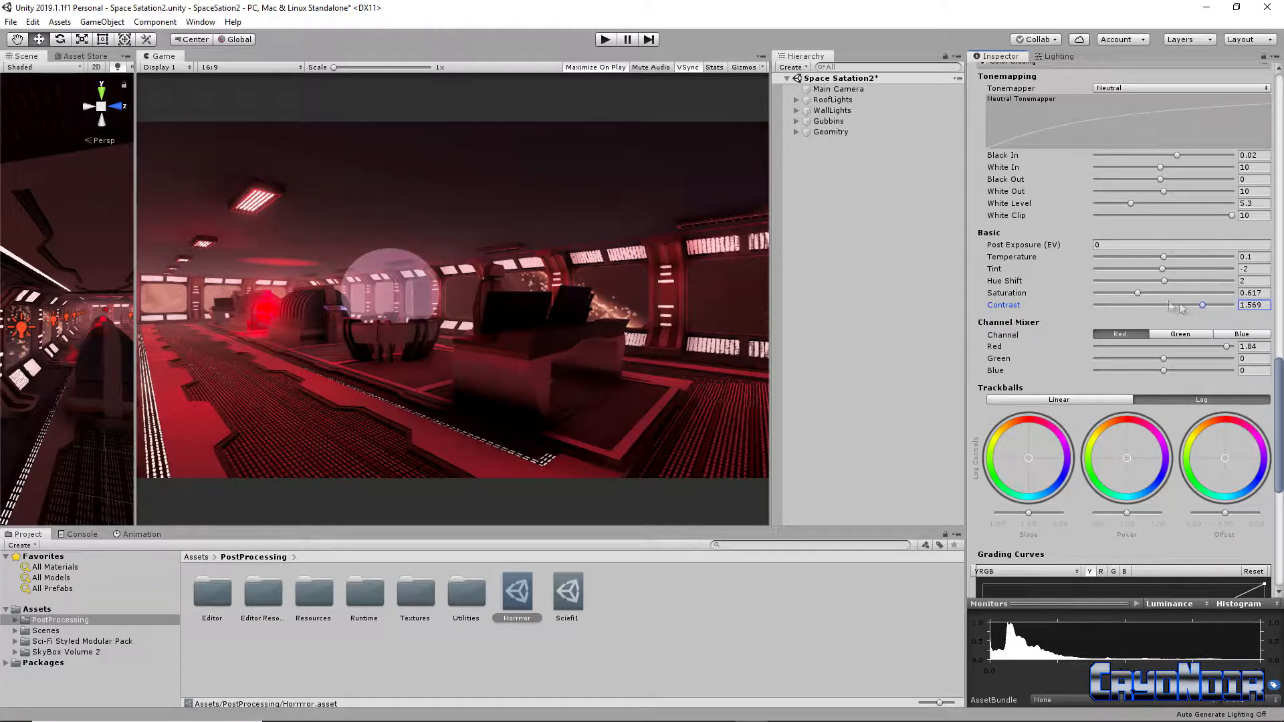
drag(1137, 294, 1121, 298)
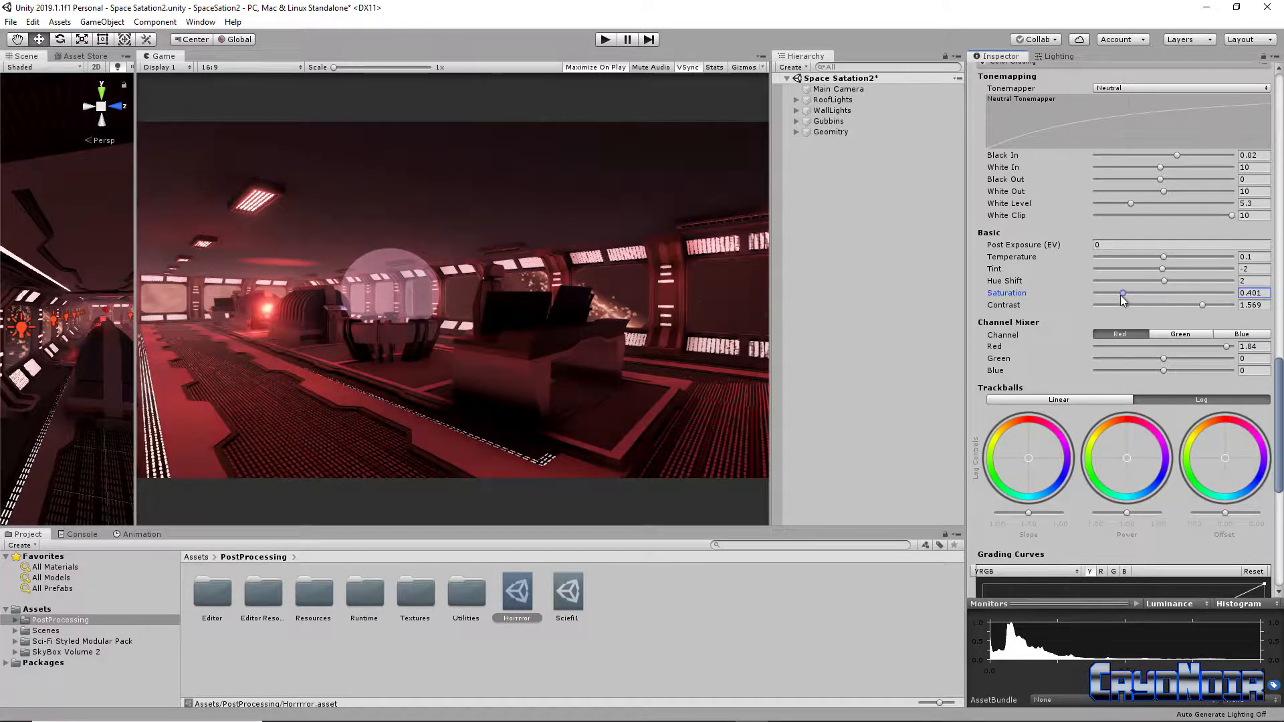
Step: Enable Chromatic Aberration at an intensity of 1 and preview the scene in Play mode
scroll(1129, 395, down, 6)
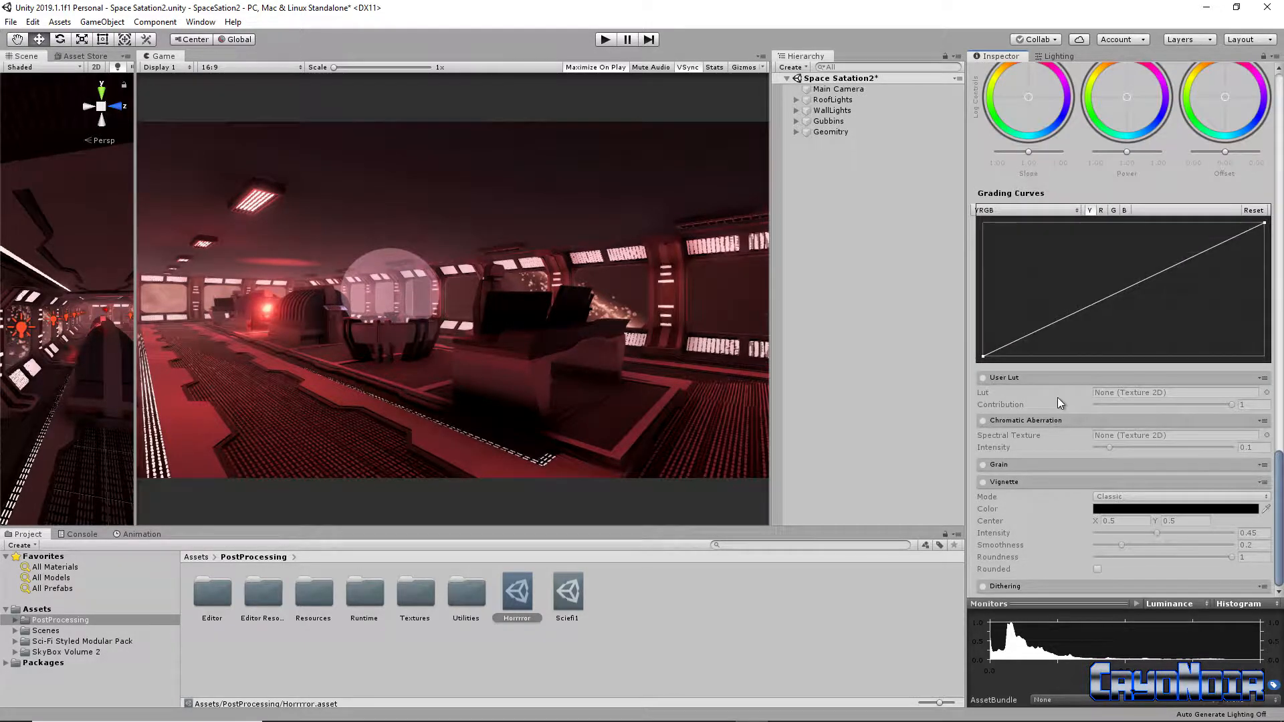
click(981, 421)
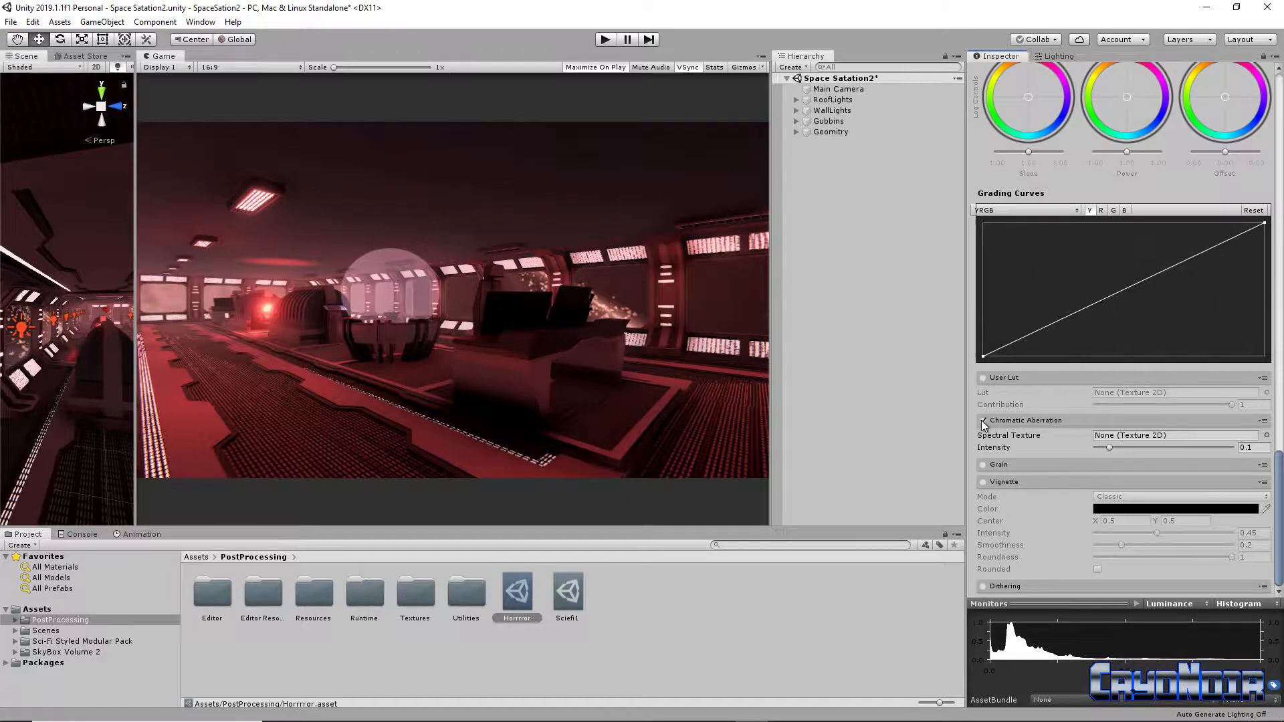
drag(1107, 446, 1236, 438)
click(605, 40)
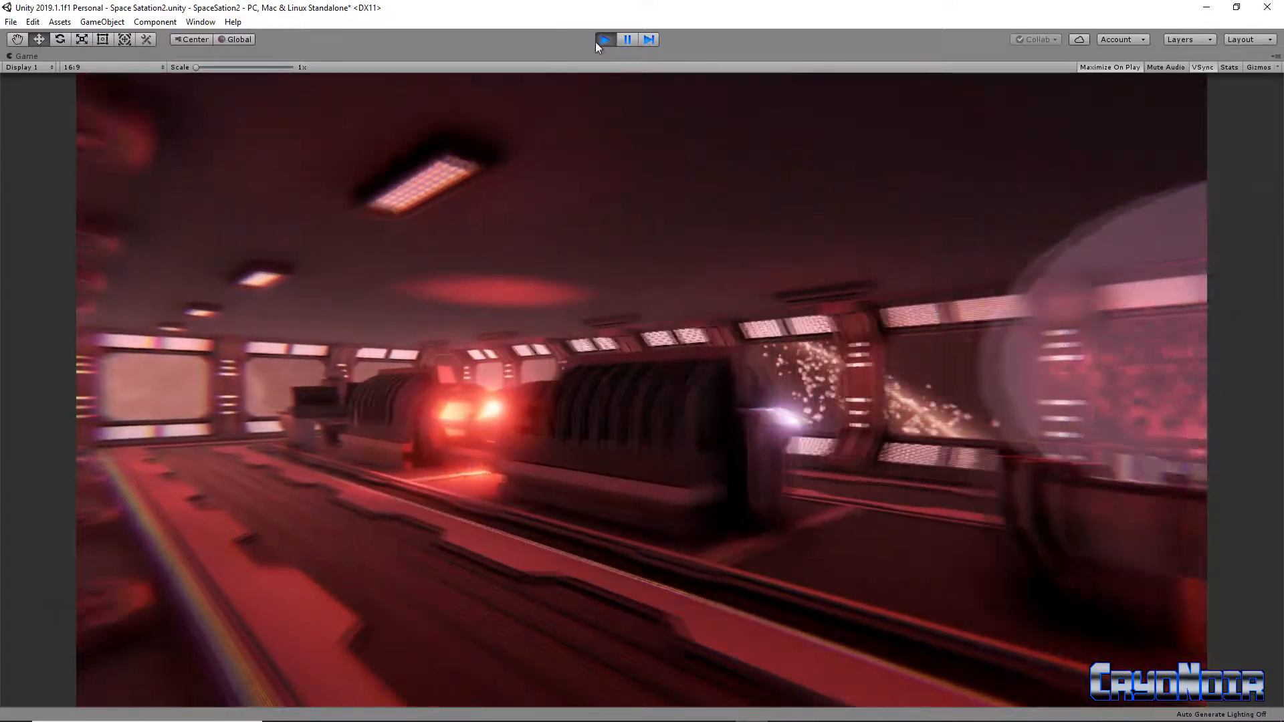
click(602, 41)
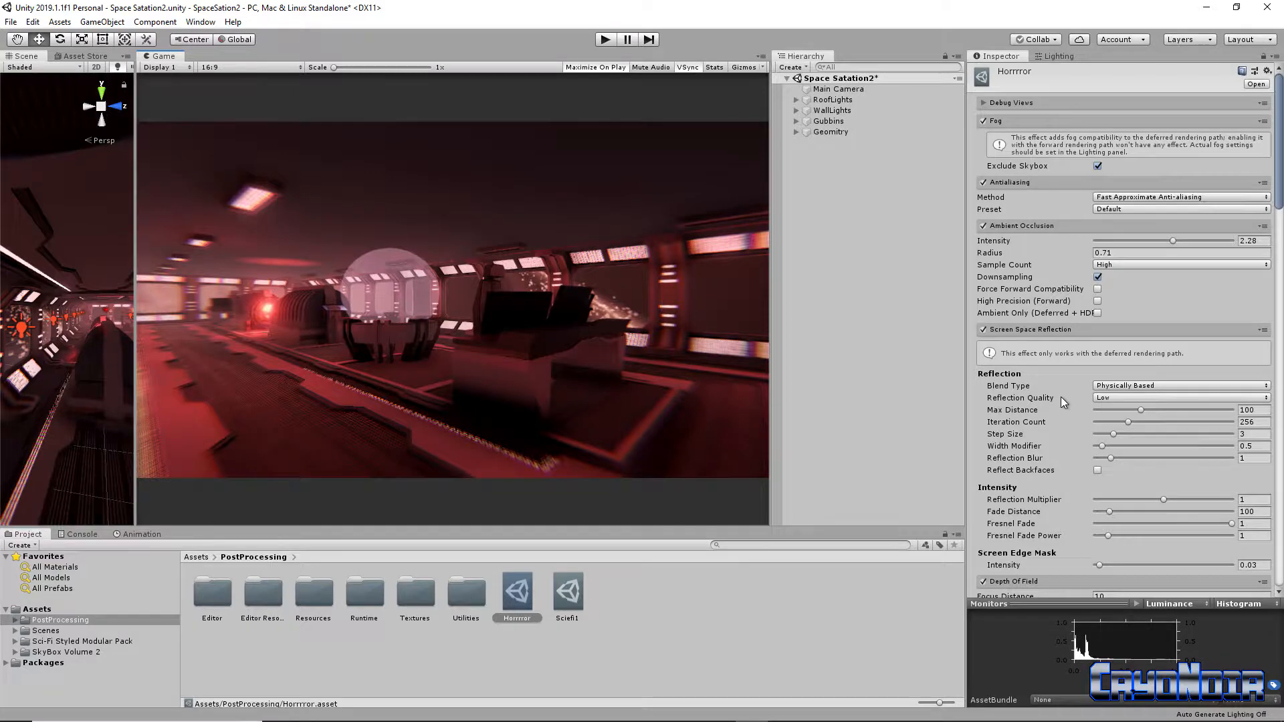
Step: Reduce the Chromatic Aberration intensity to 0.235 and enable Vignette with an intensity of 0.524
scroll(1066, 411, down, 15)
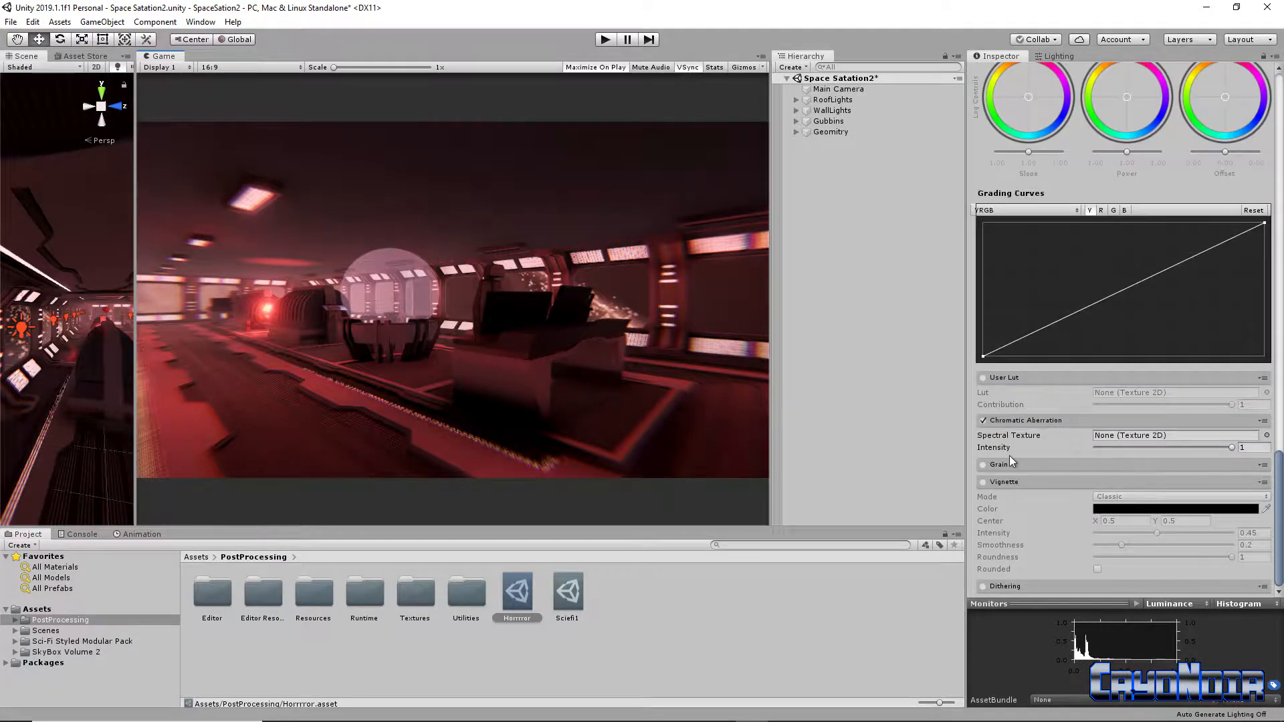
drag(1217, 448, 1129, 448)
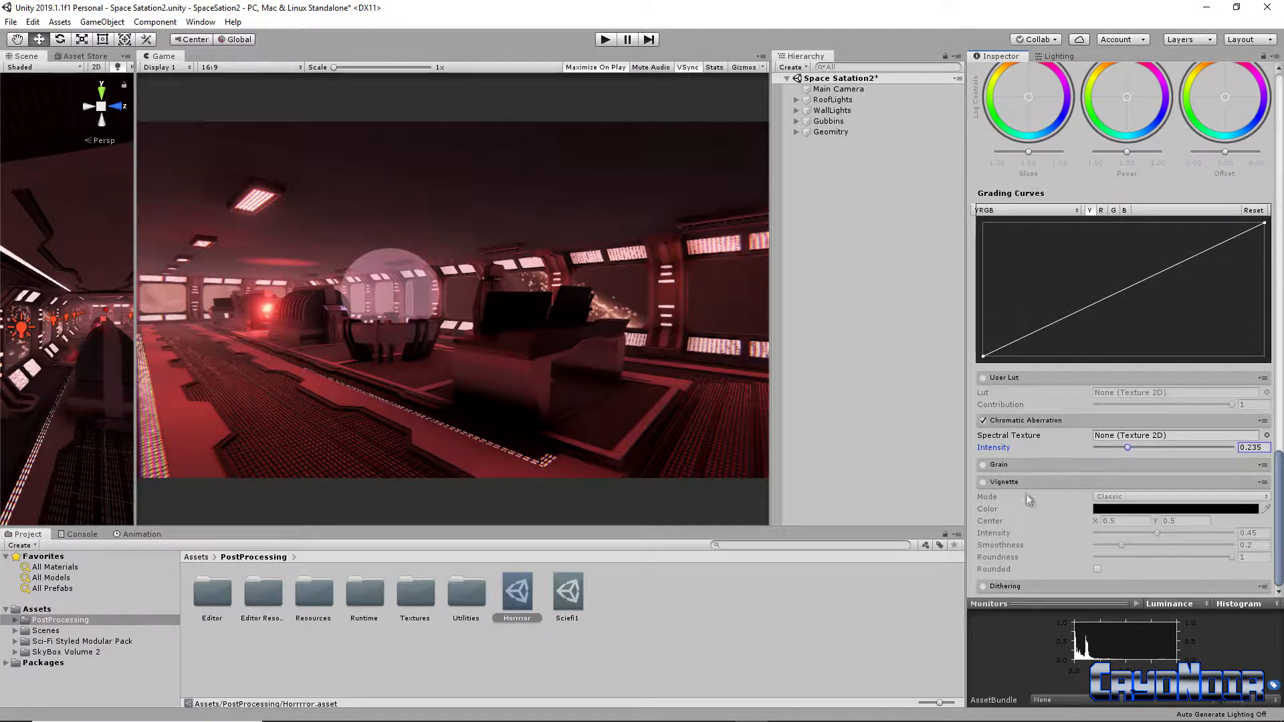
click(983, 482)
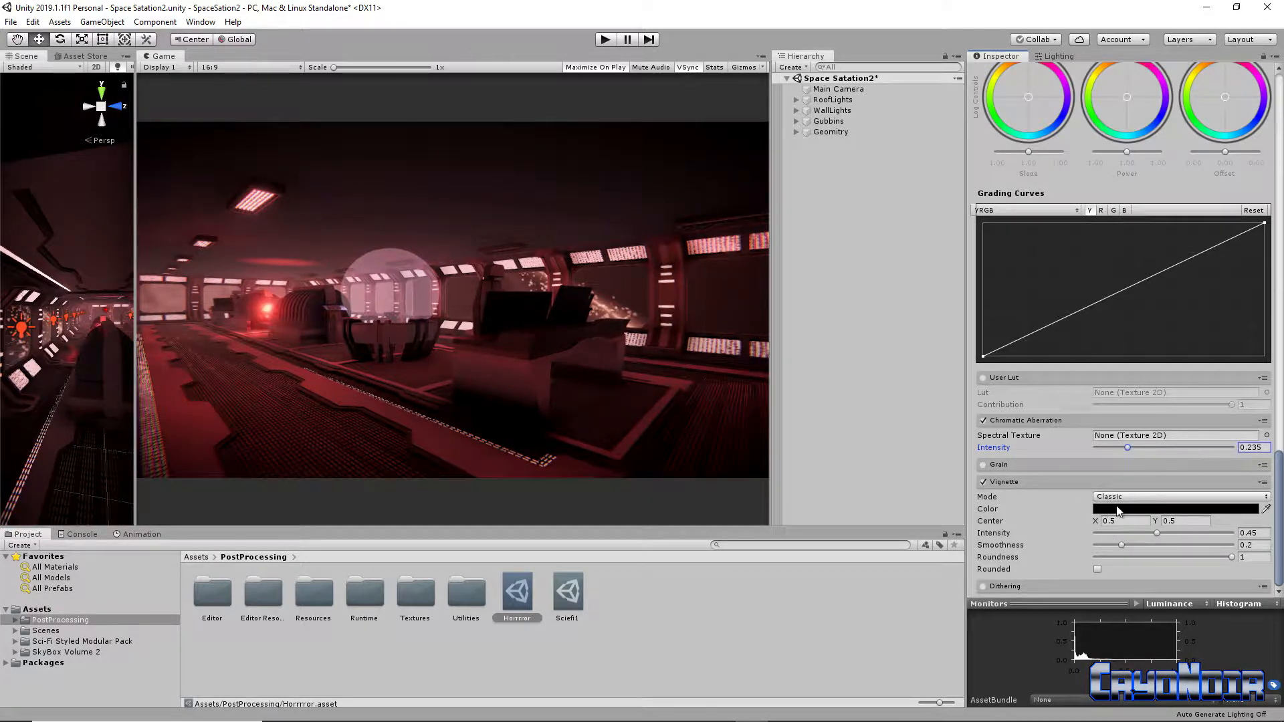
drag(1160, 532, 1165, 531)
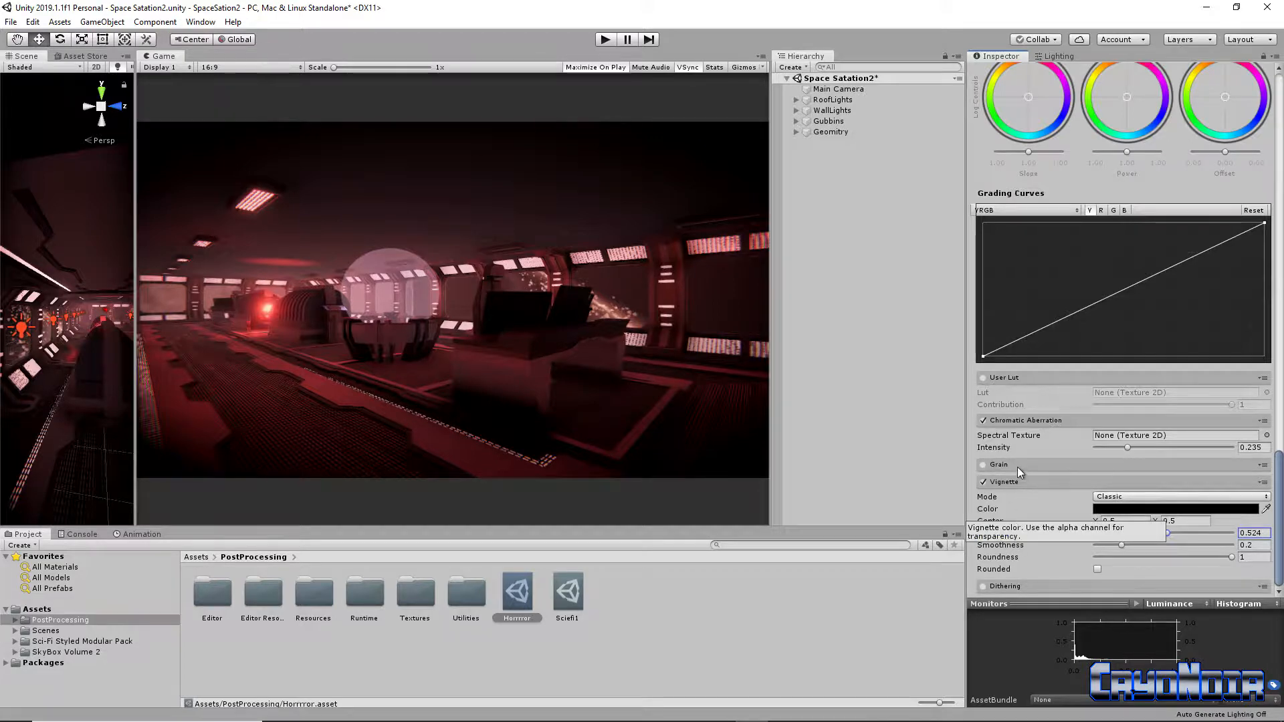
Step: Enable Grain with intensity 0.107, luminance contribution 0.614 and size 1.34, and preview the scene in Play mode
click(992, 466)
click(982, 465)
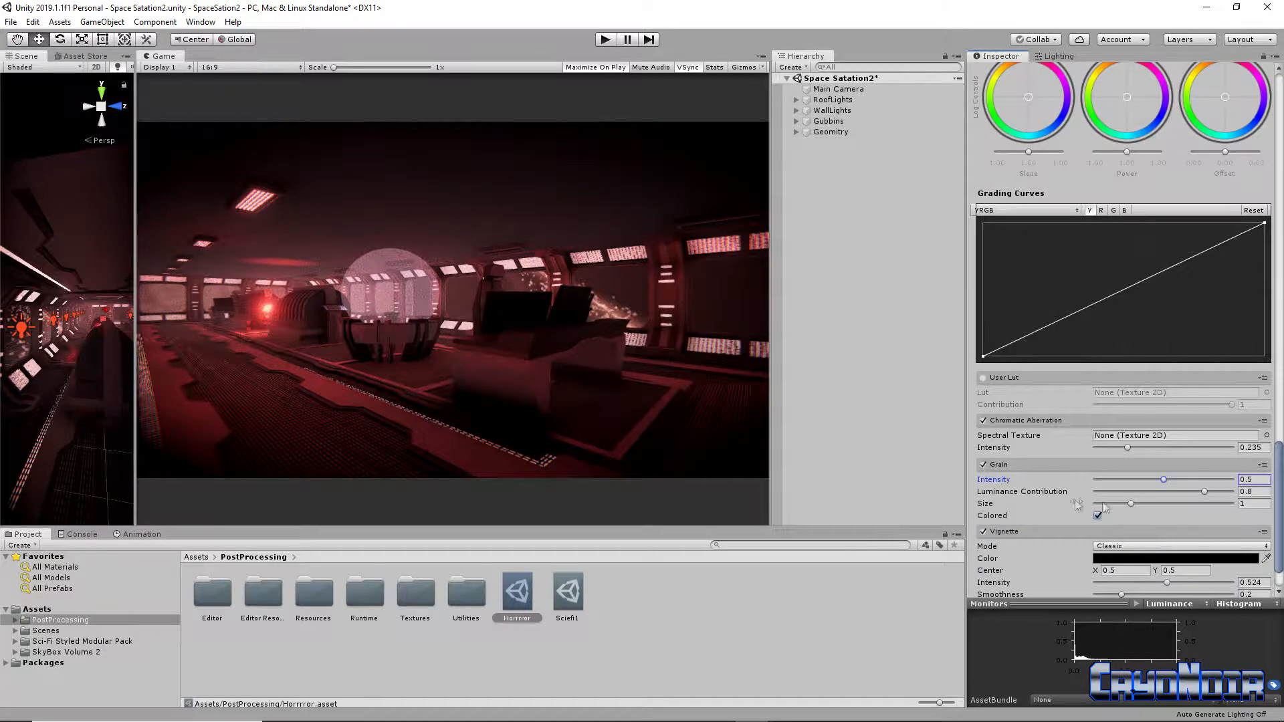
drag(1165, 479, 1090, 488)
drag(1203, 492, 1169, 502)
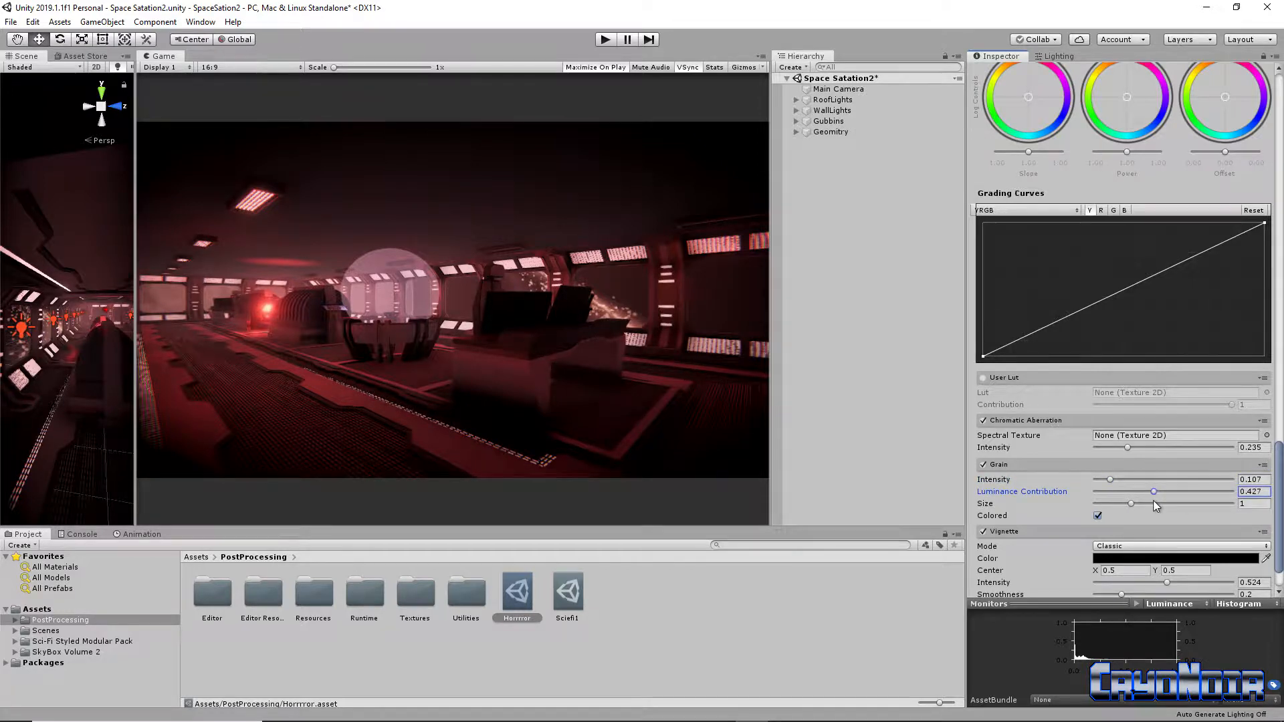
mouse_move(1132, 506)
mouse_down()
mouse_move(1189, 505)
mouse_move(1150, 509)
mouse_up()
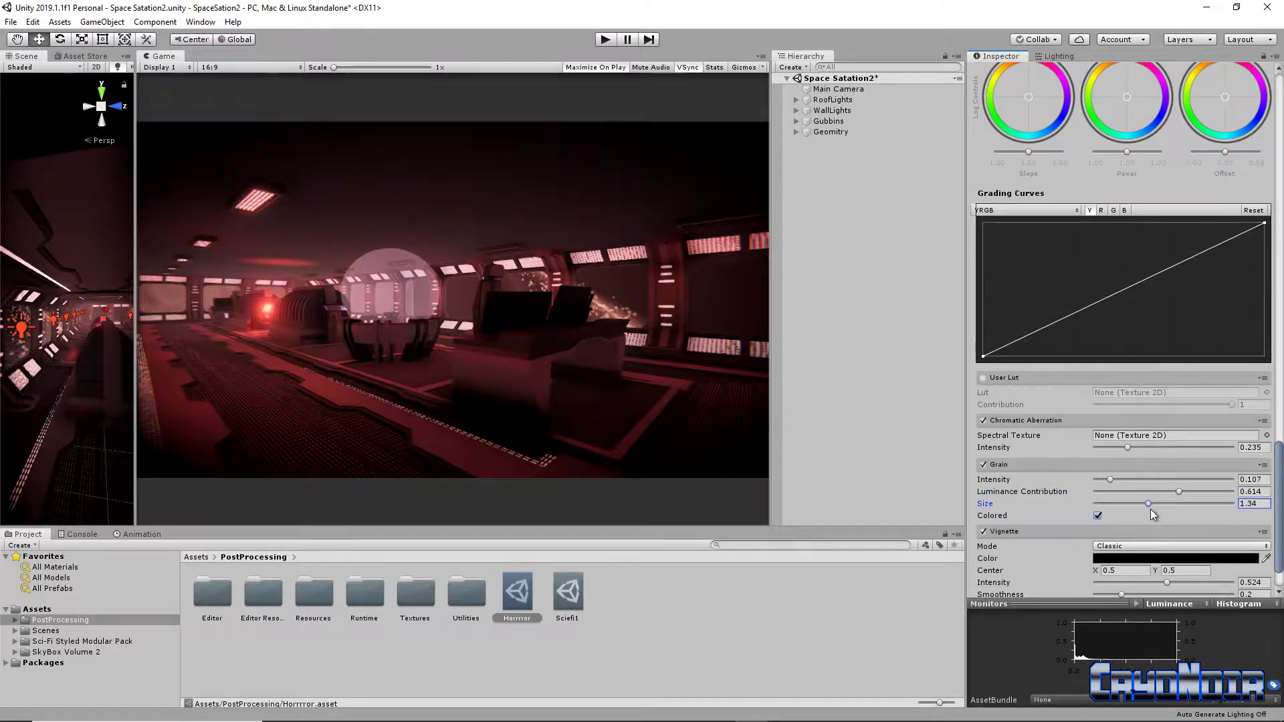
click(605, 40)
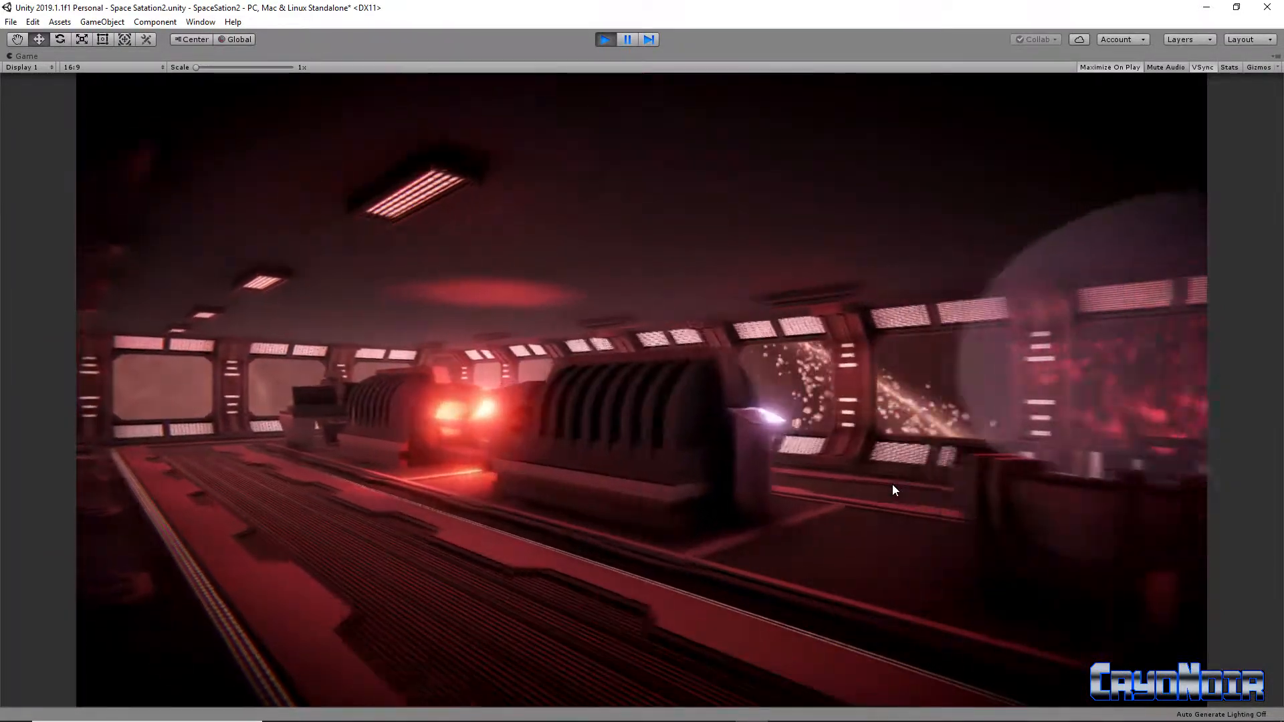
key(ctrl+p)
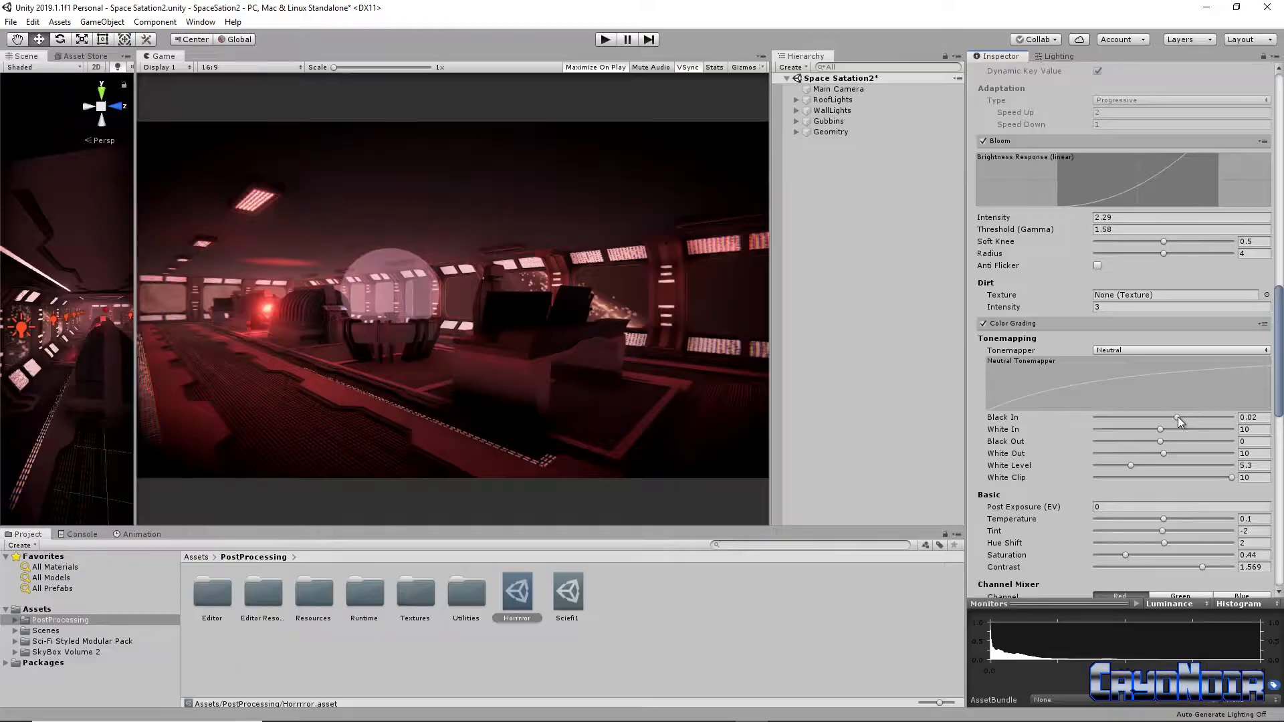
Step: Set the tonemapper's Black In to -0.0104, White In 11.58, Black Out 0.0336, White Out 8.32 and White Level 2.96, and preview in Play mode
drag(1177, 415, 1159, 422)
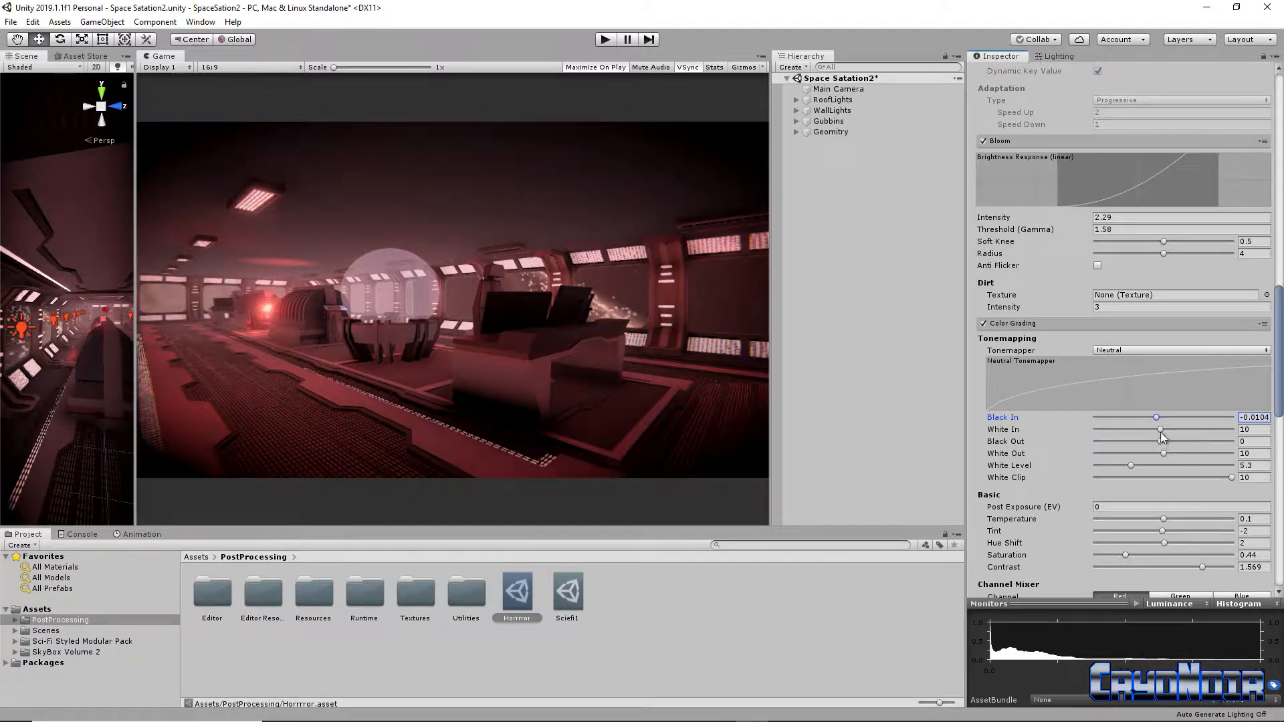
mouse_move(1170, 428)
mouse_down()
mouse_move(1193, 424)
mouse_move(1173, 431)
mouse_up()
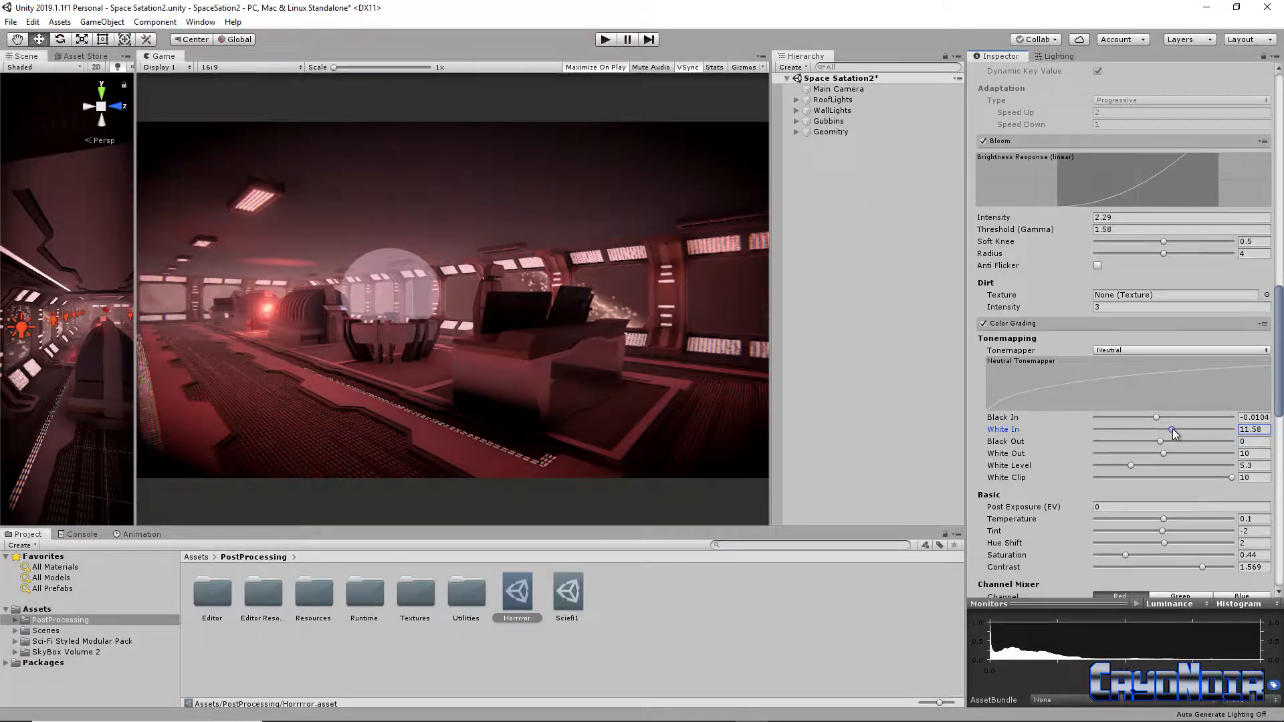
mouse_move(1154, 443)
mouse_down()
mouse_move(1187, 443)
mouse_move(1153, 455)
mouse_up()
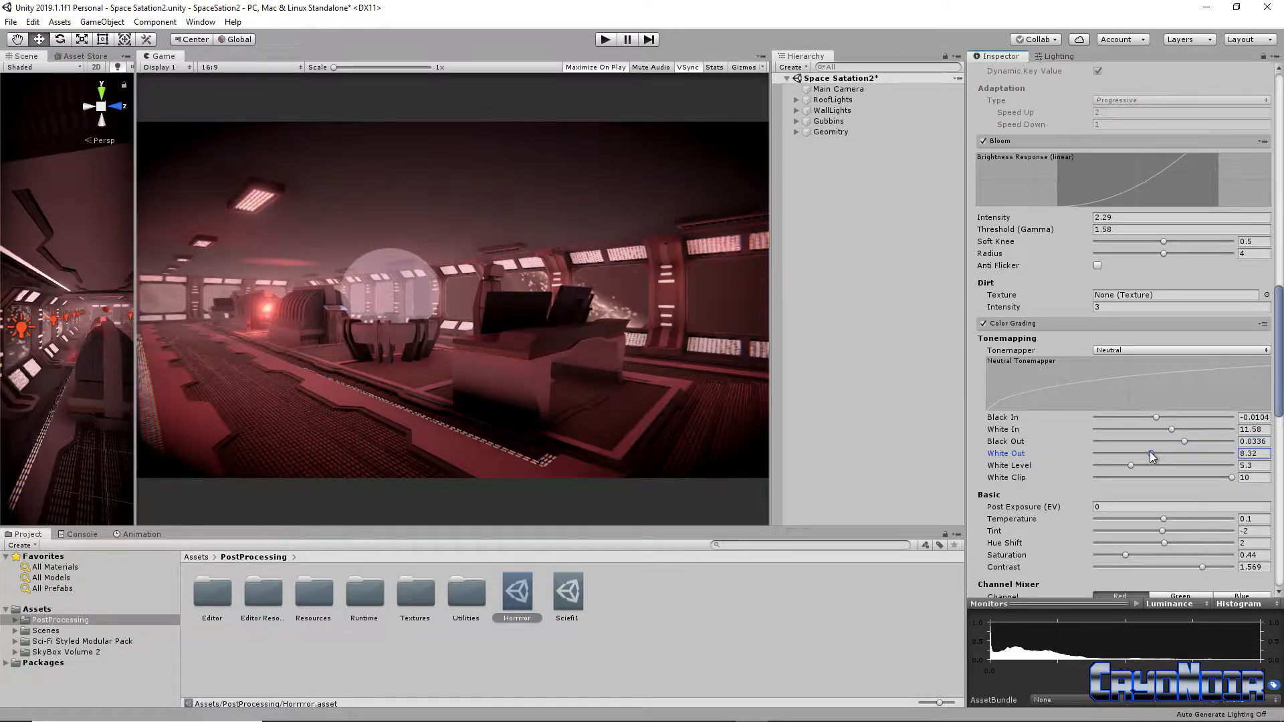
mouse_move(1131, 467)
mouse_down()
mouse_move(1143, 470)
mouse_move(1117, 467)
mouse_up()
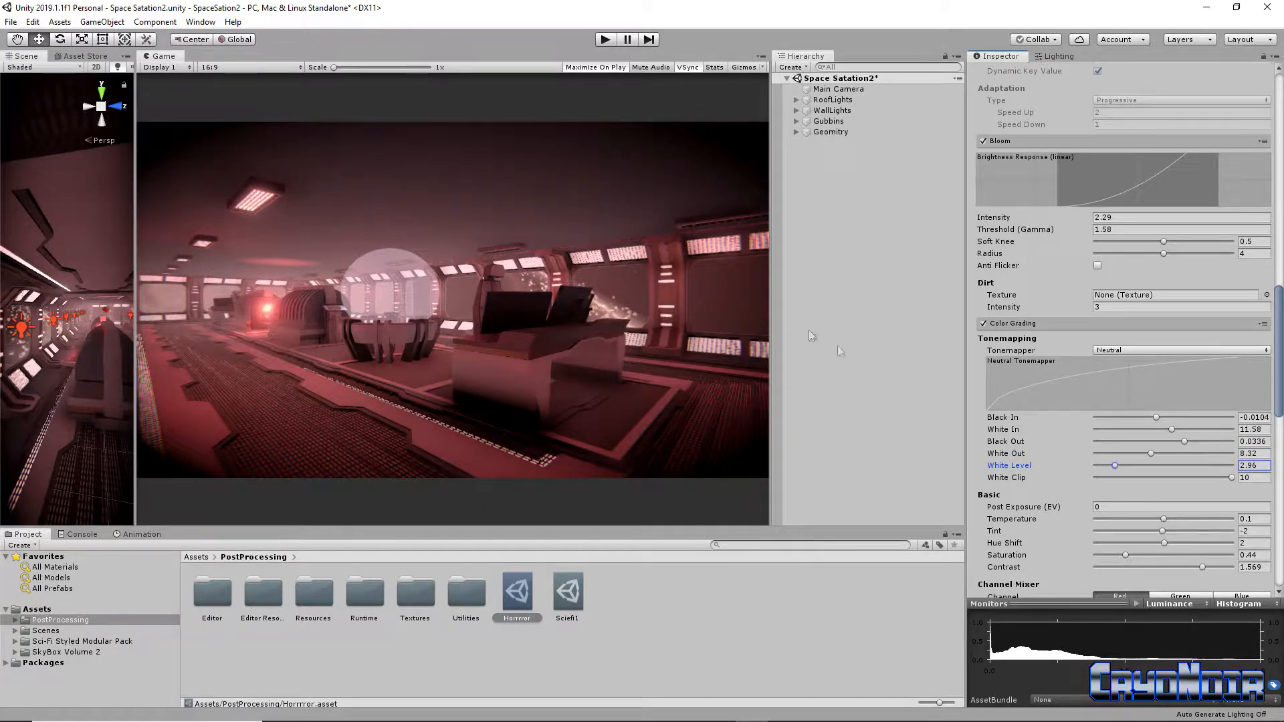
click(604, 40)
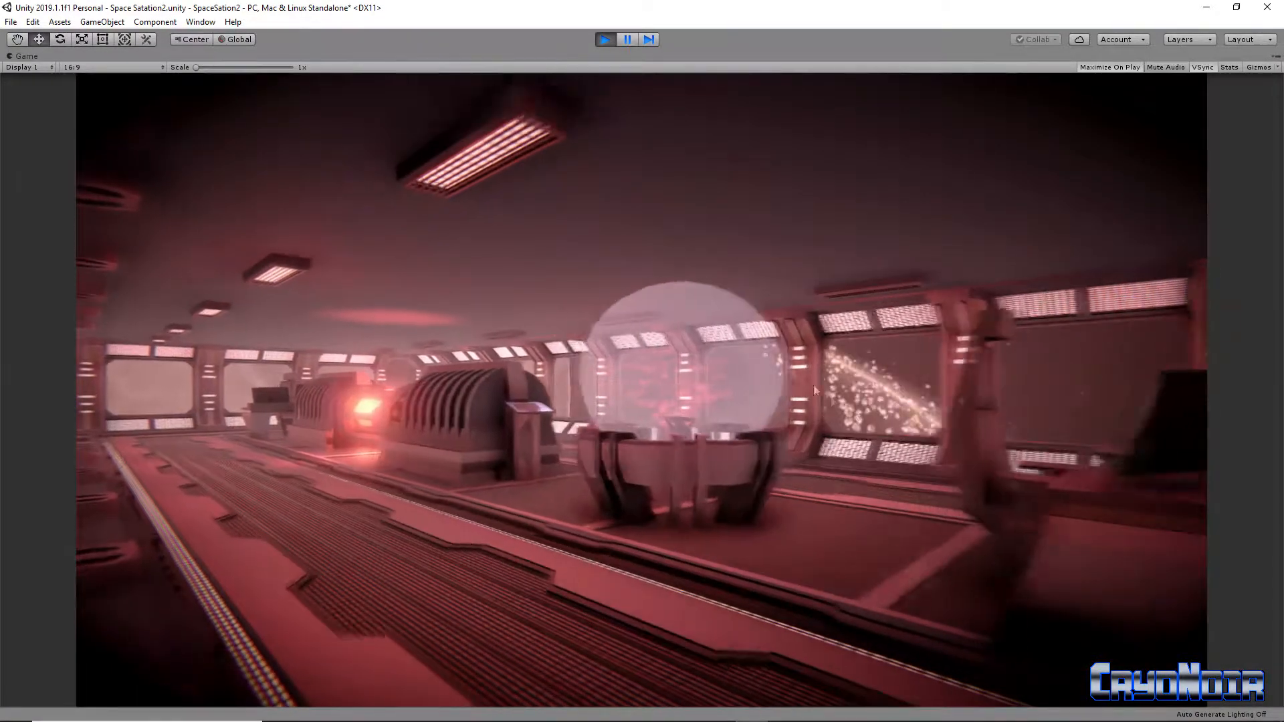
click(602, 38)
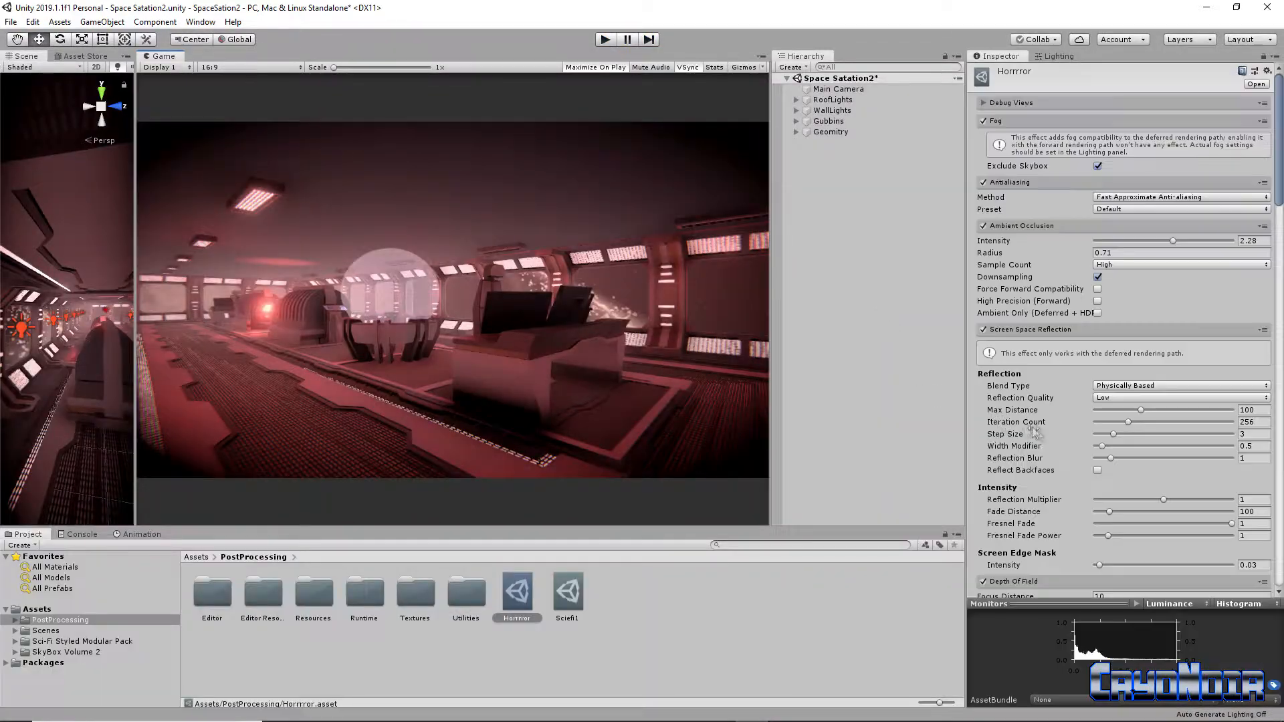
Step: Review the profile's Bloom and Color Grading settings and run the scene in Play mode again
scroll(1100, 434, down, 15)
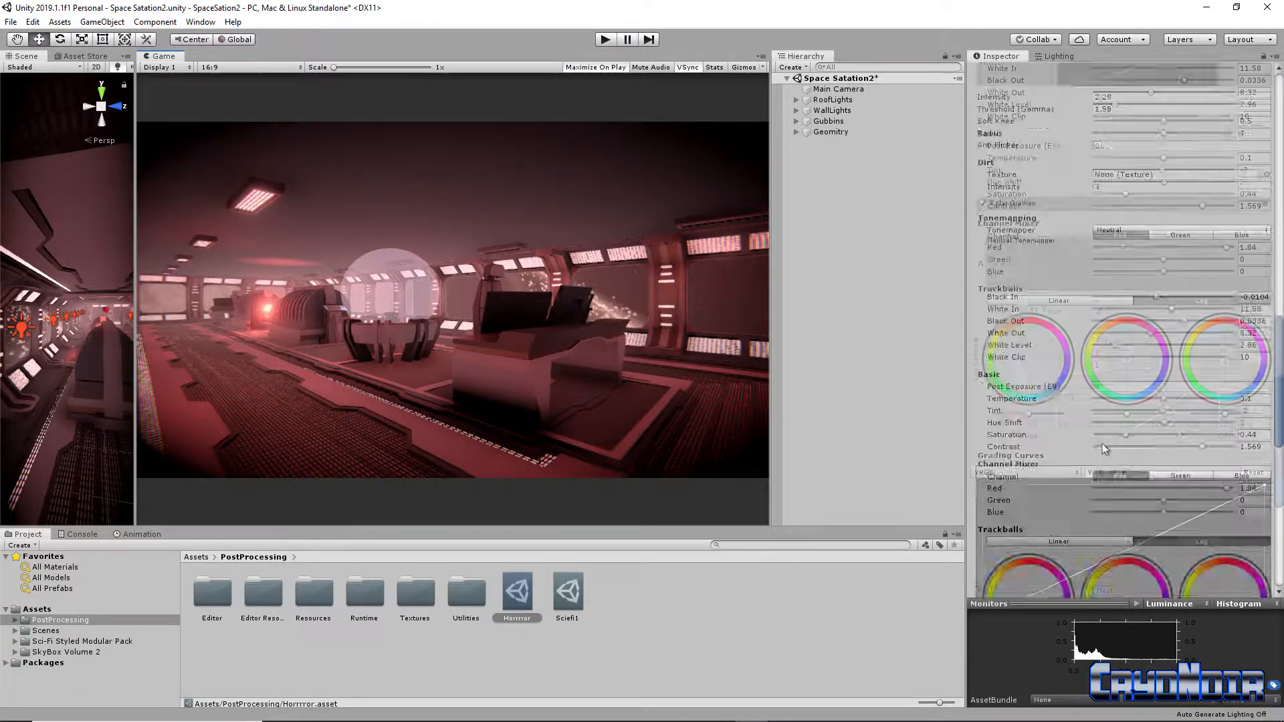
scroll(1110, 451, up, 4)
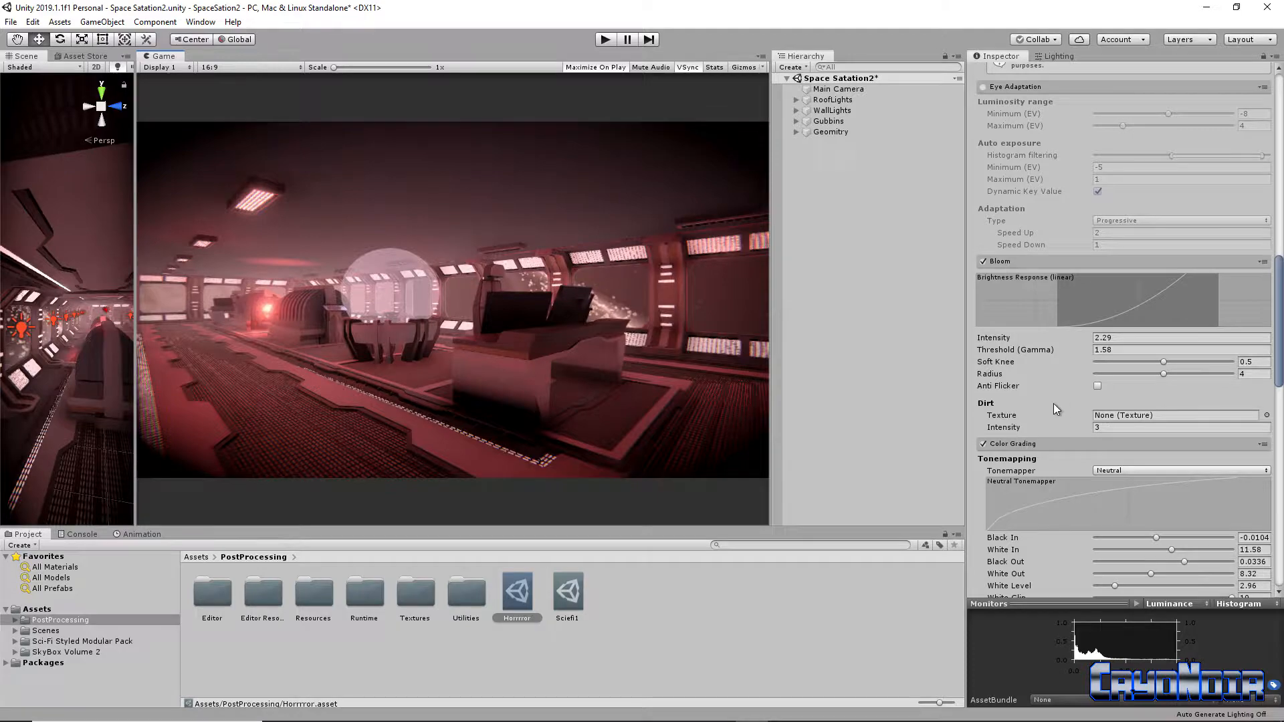
scroll(1083, 419, down, 5)
scroll(1088, 423, up, 2)
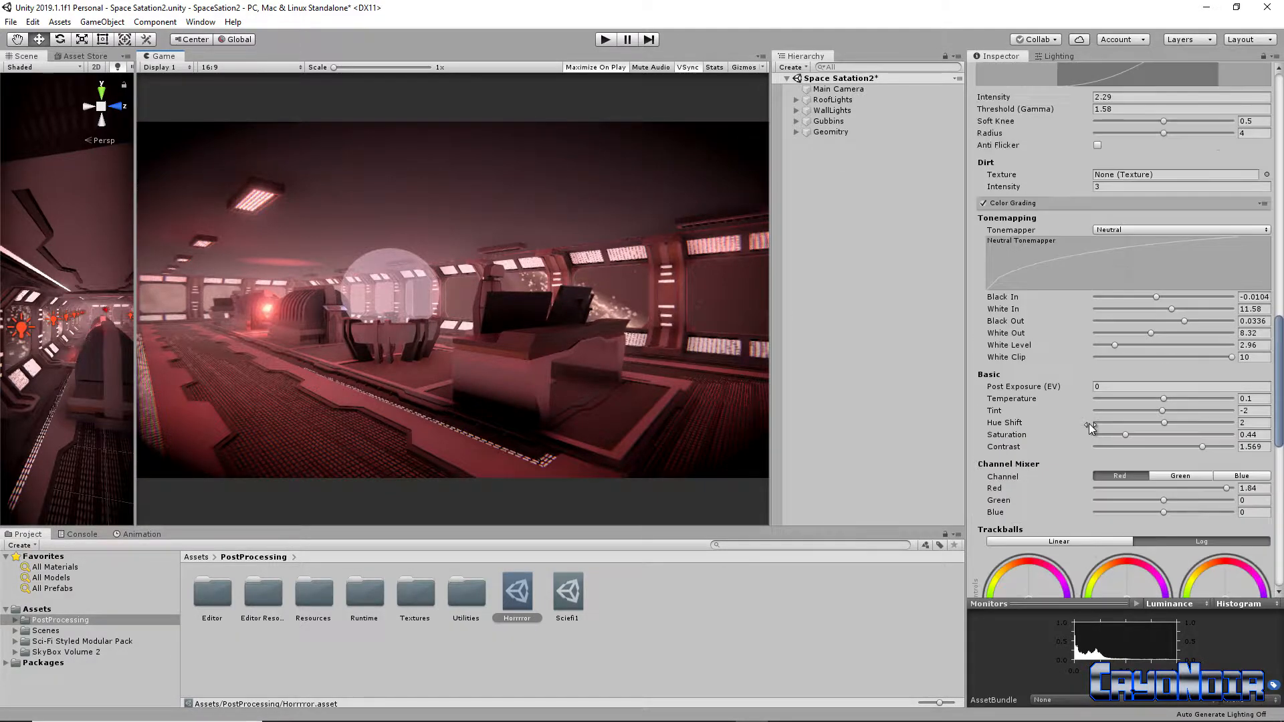
key(ctrl+p)
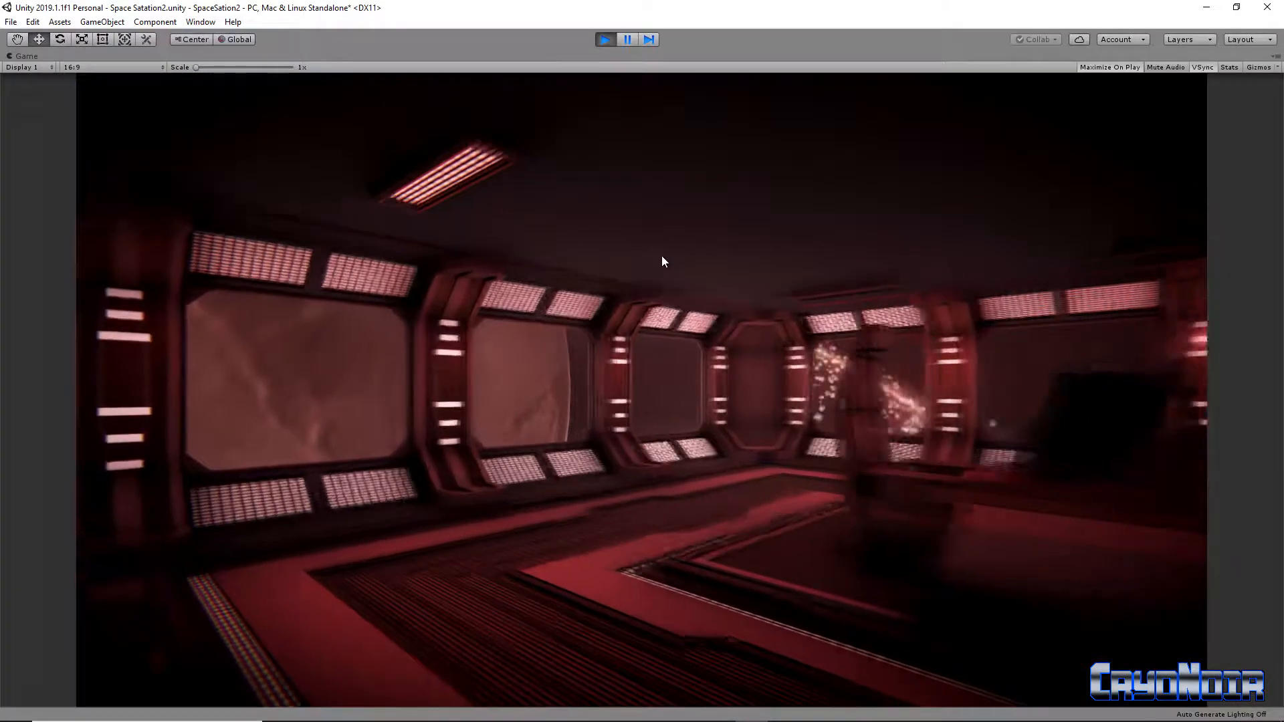